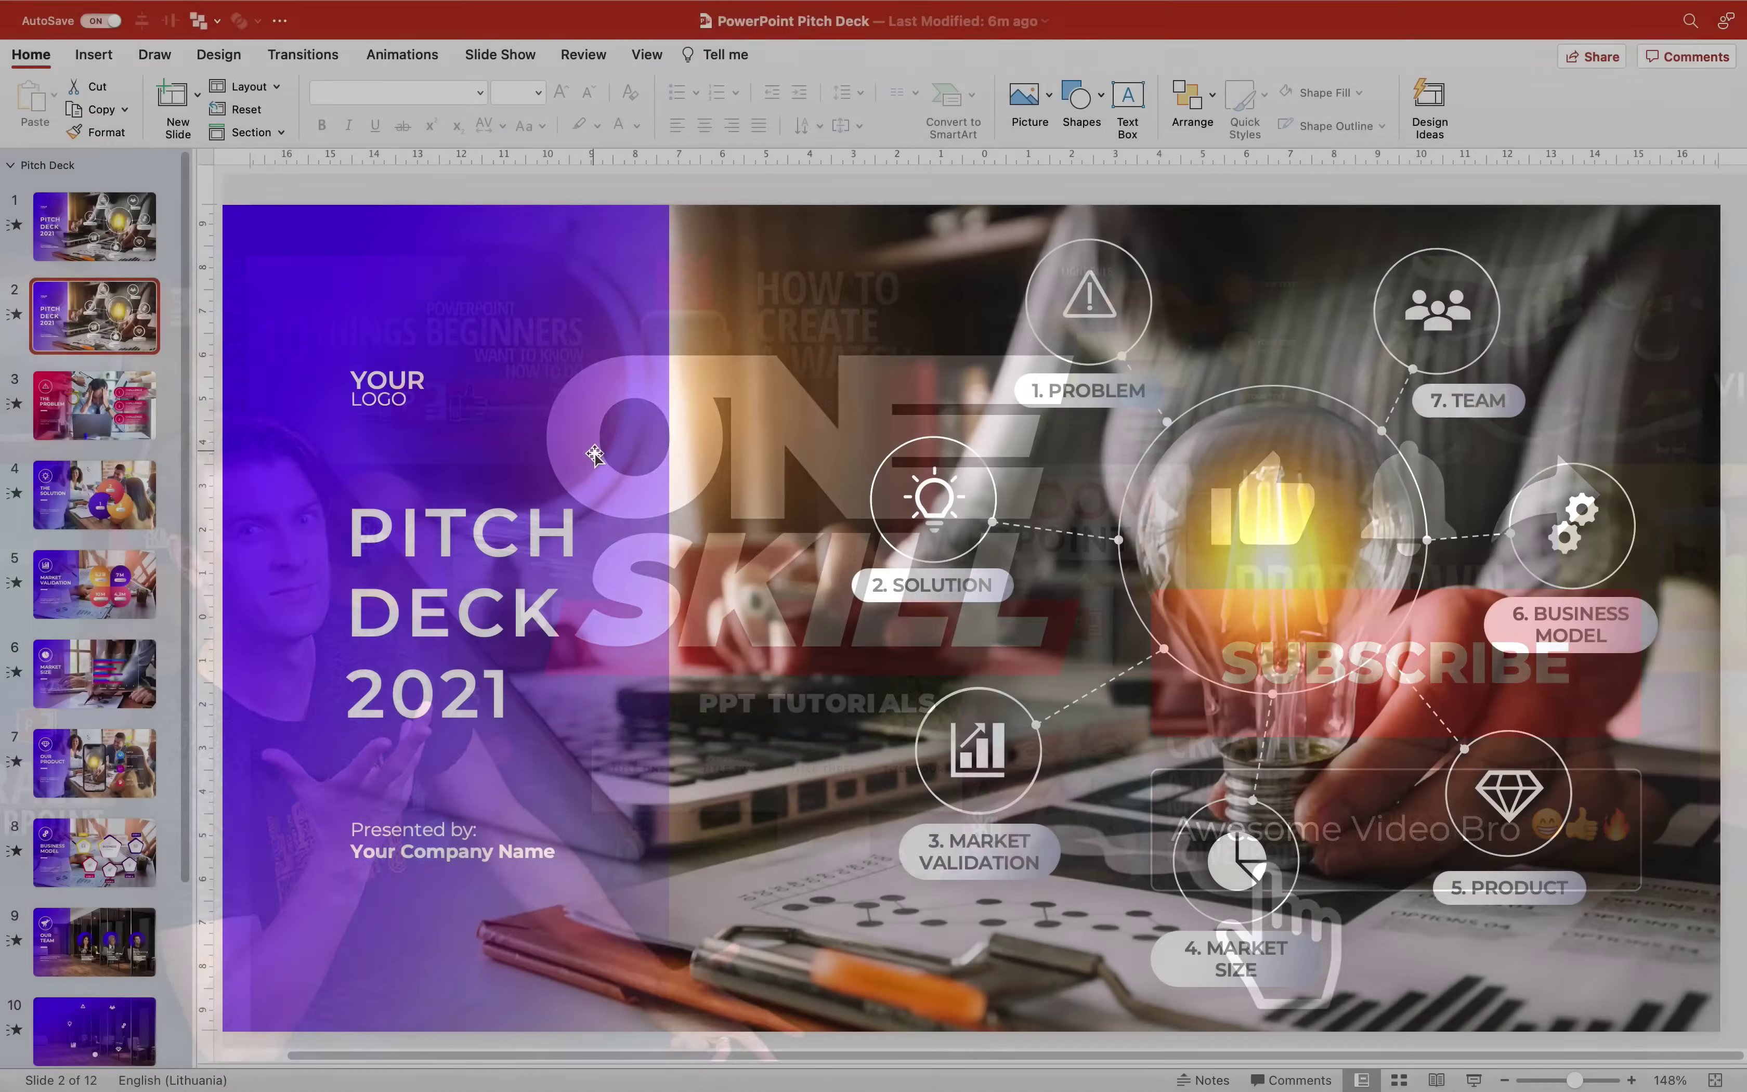
Select the empty slide 12 at the end of the Tutorial section and show the Insert ribbon
scroll(104, 549, down, 5)
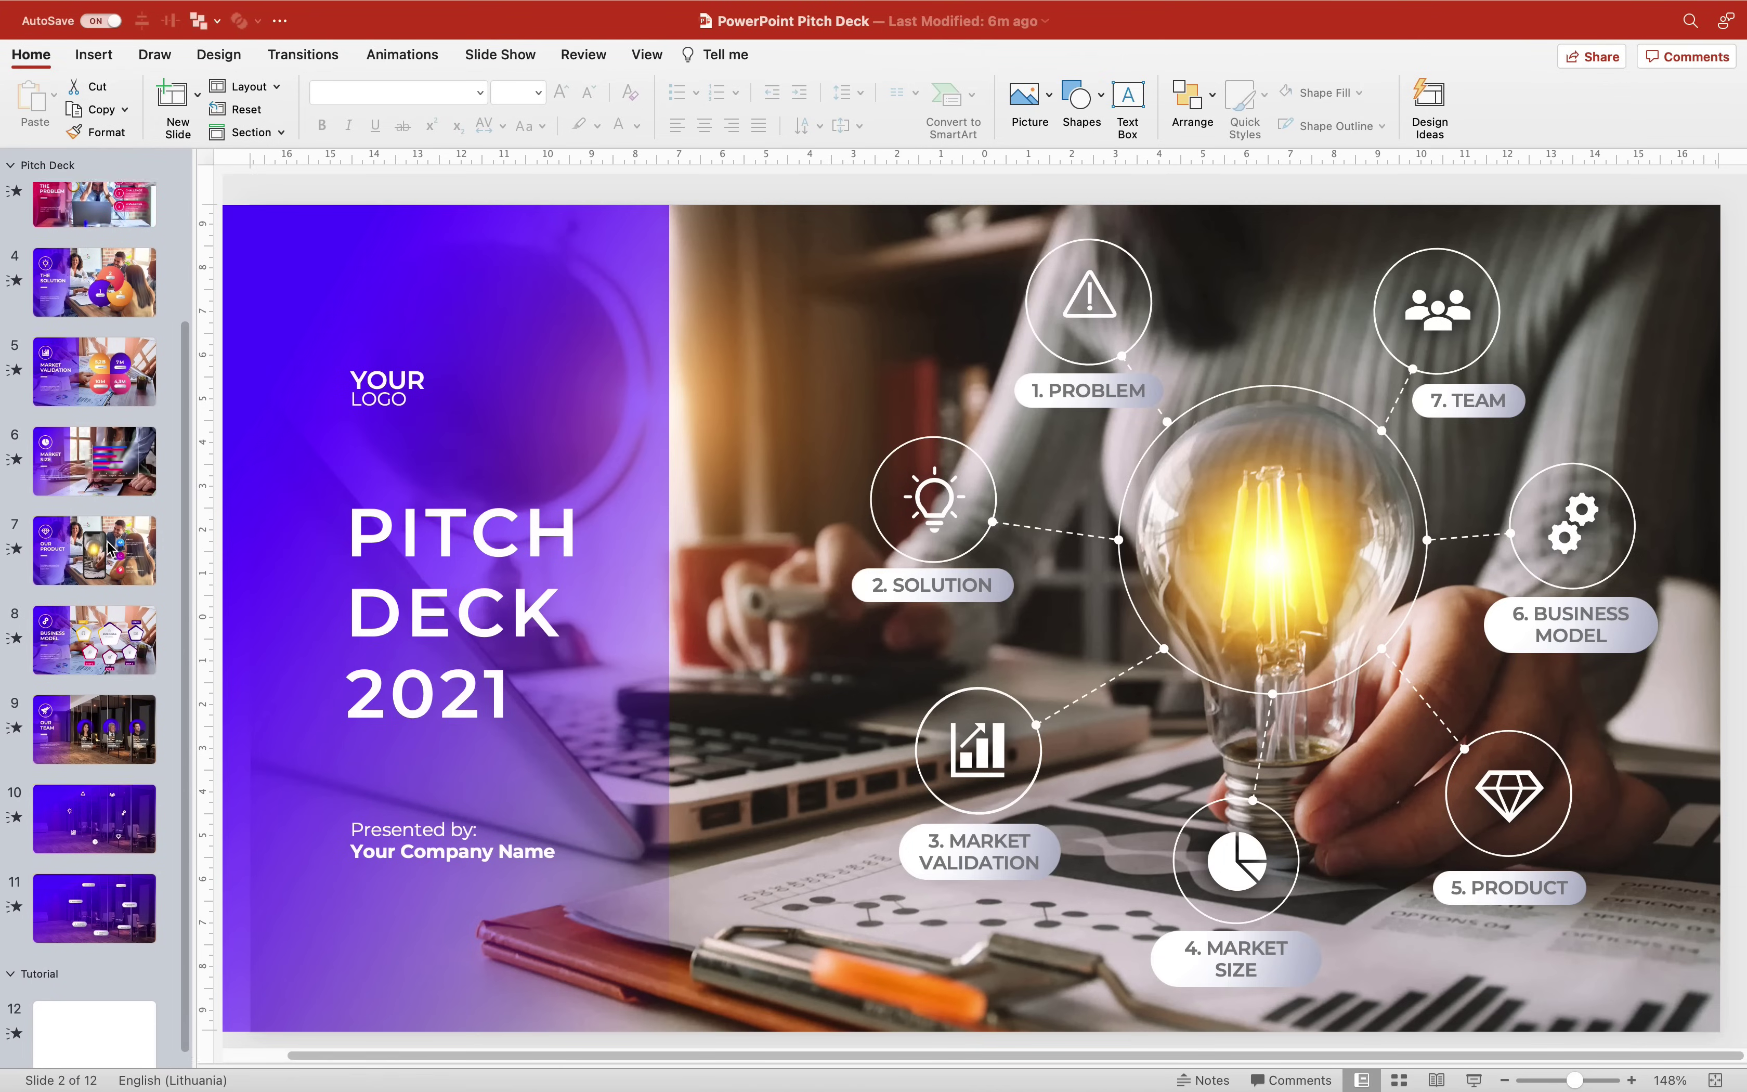
click(127, 1006)
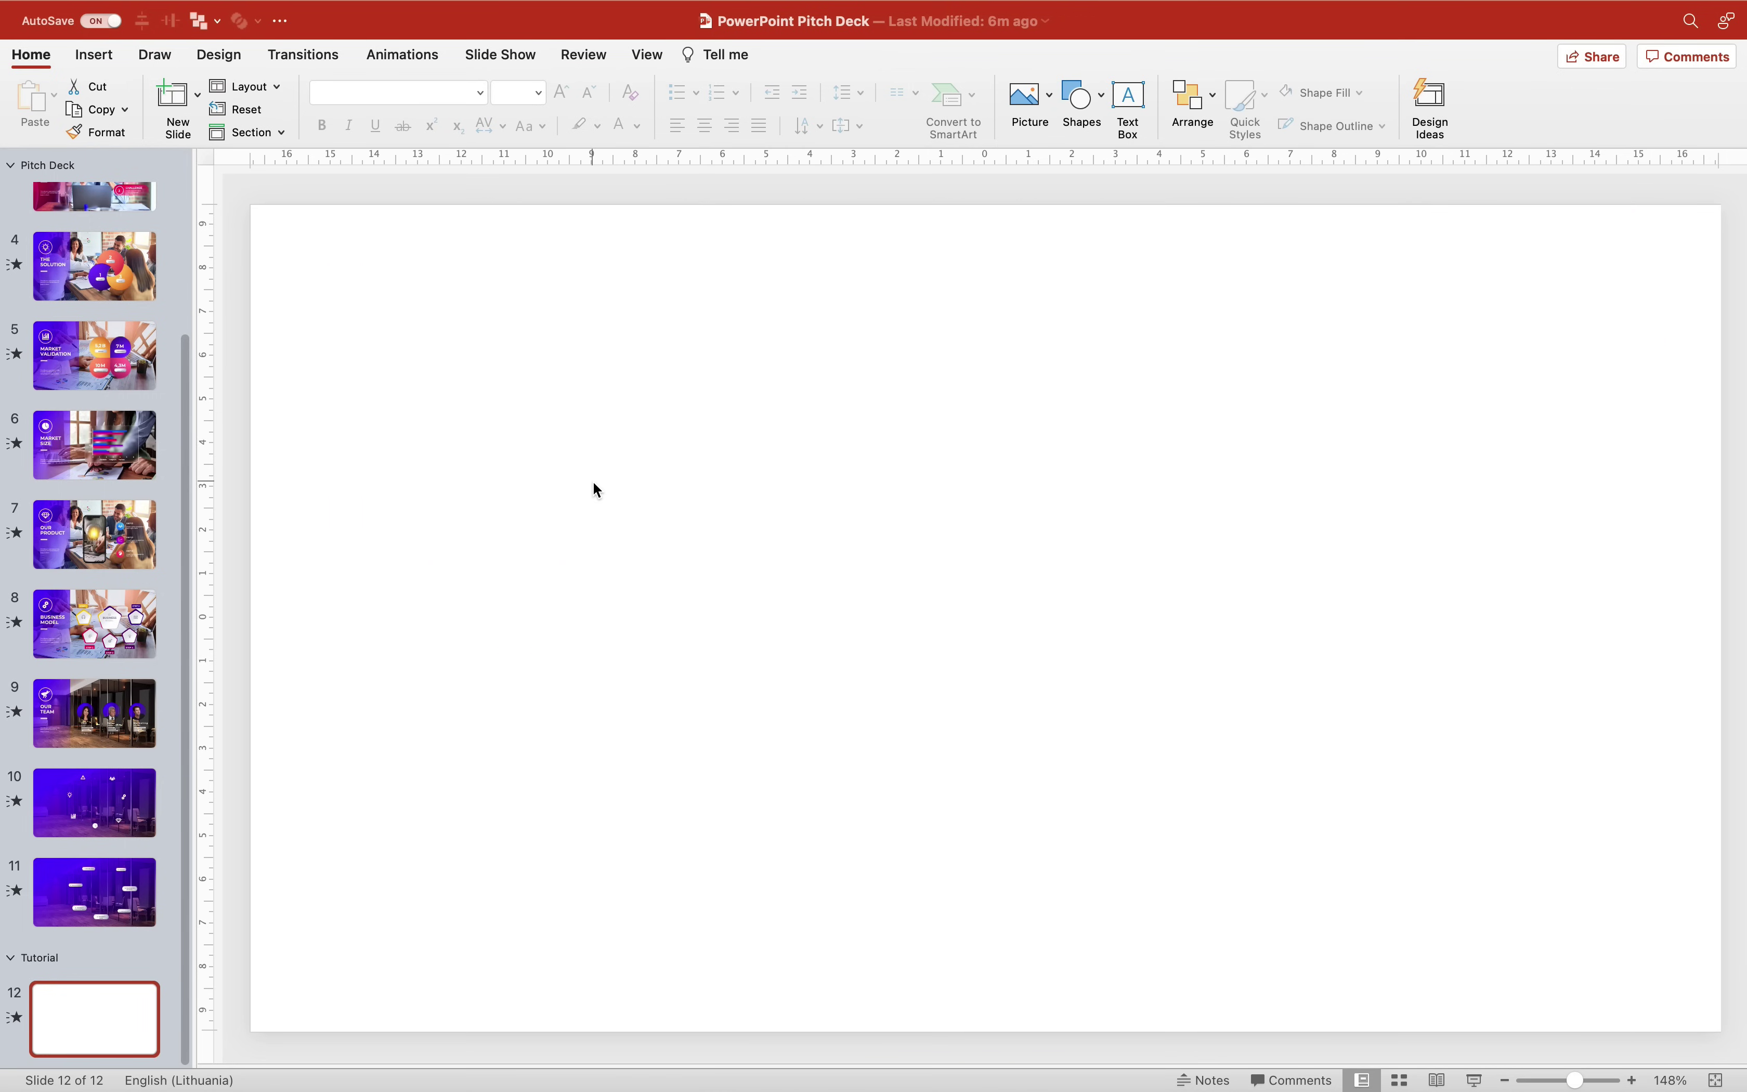
click(144, 87)
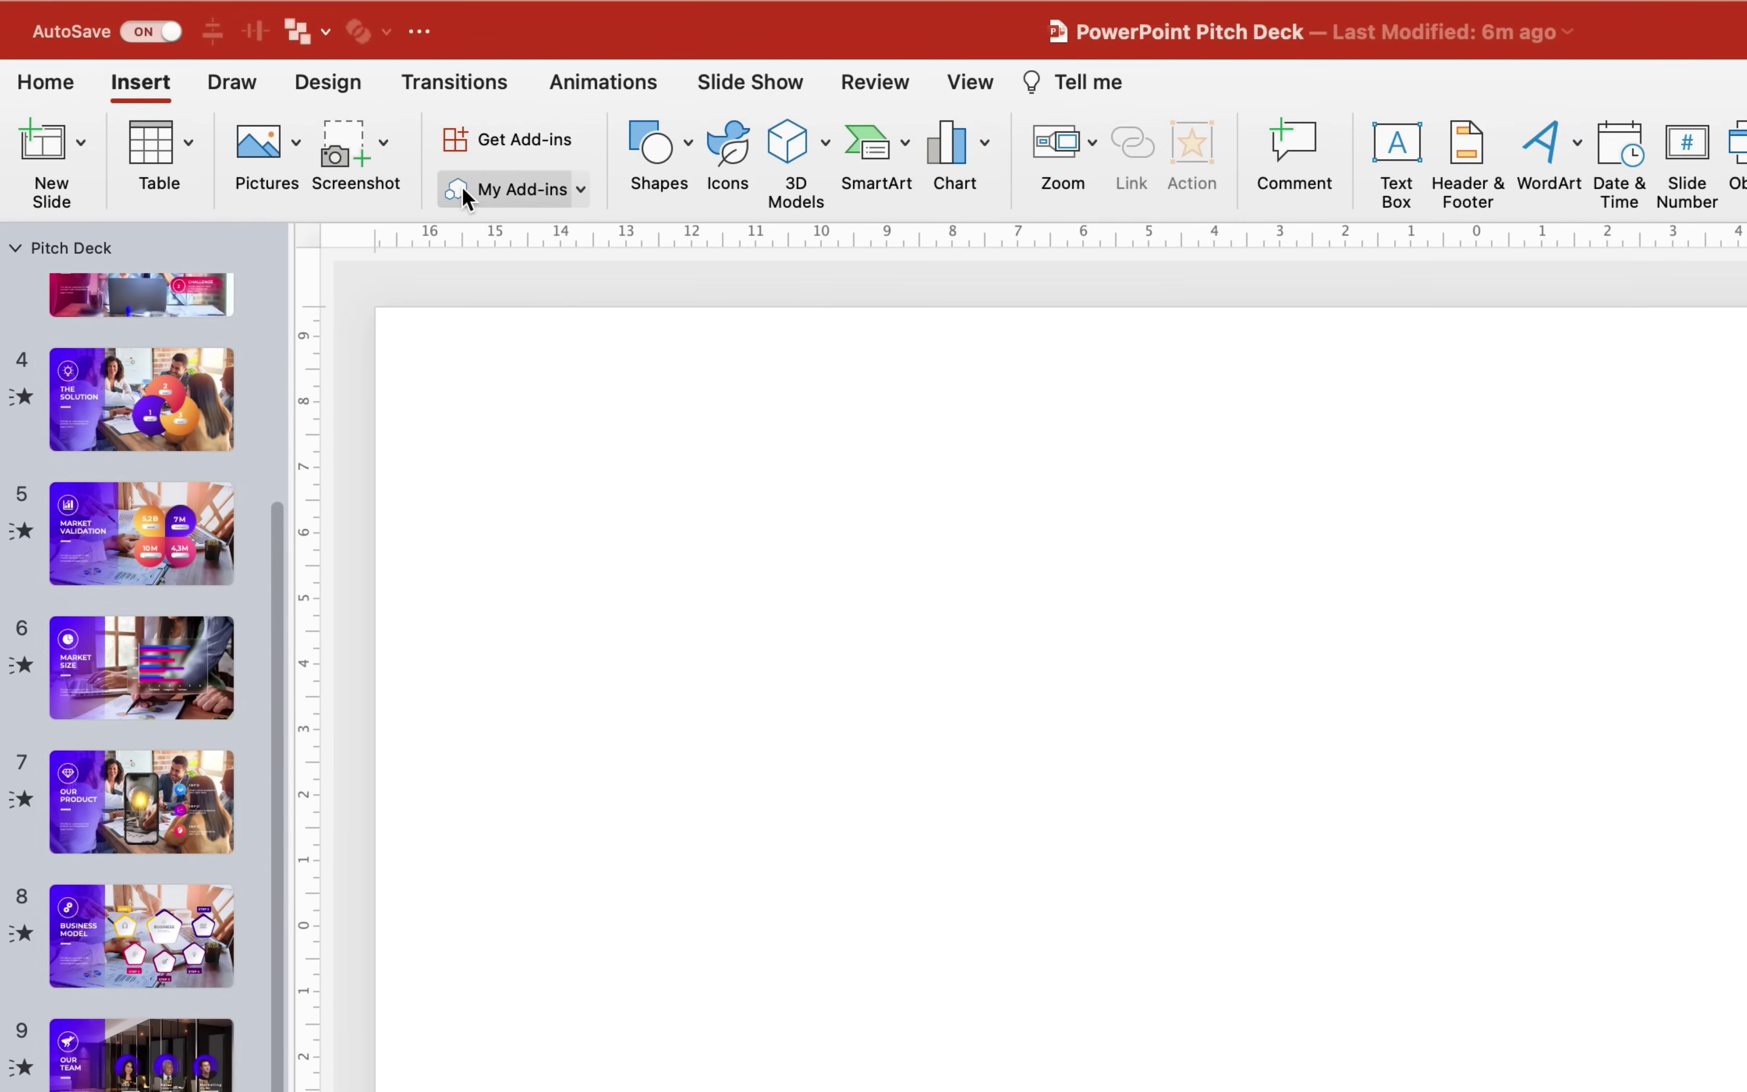
Find 'Adobe Stock' in the Office Add-ins store and install it, accepting the license terms
click(550, 144)
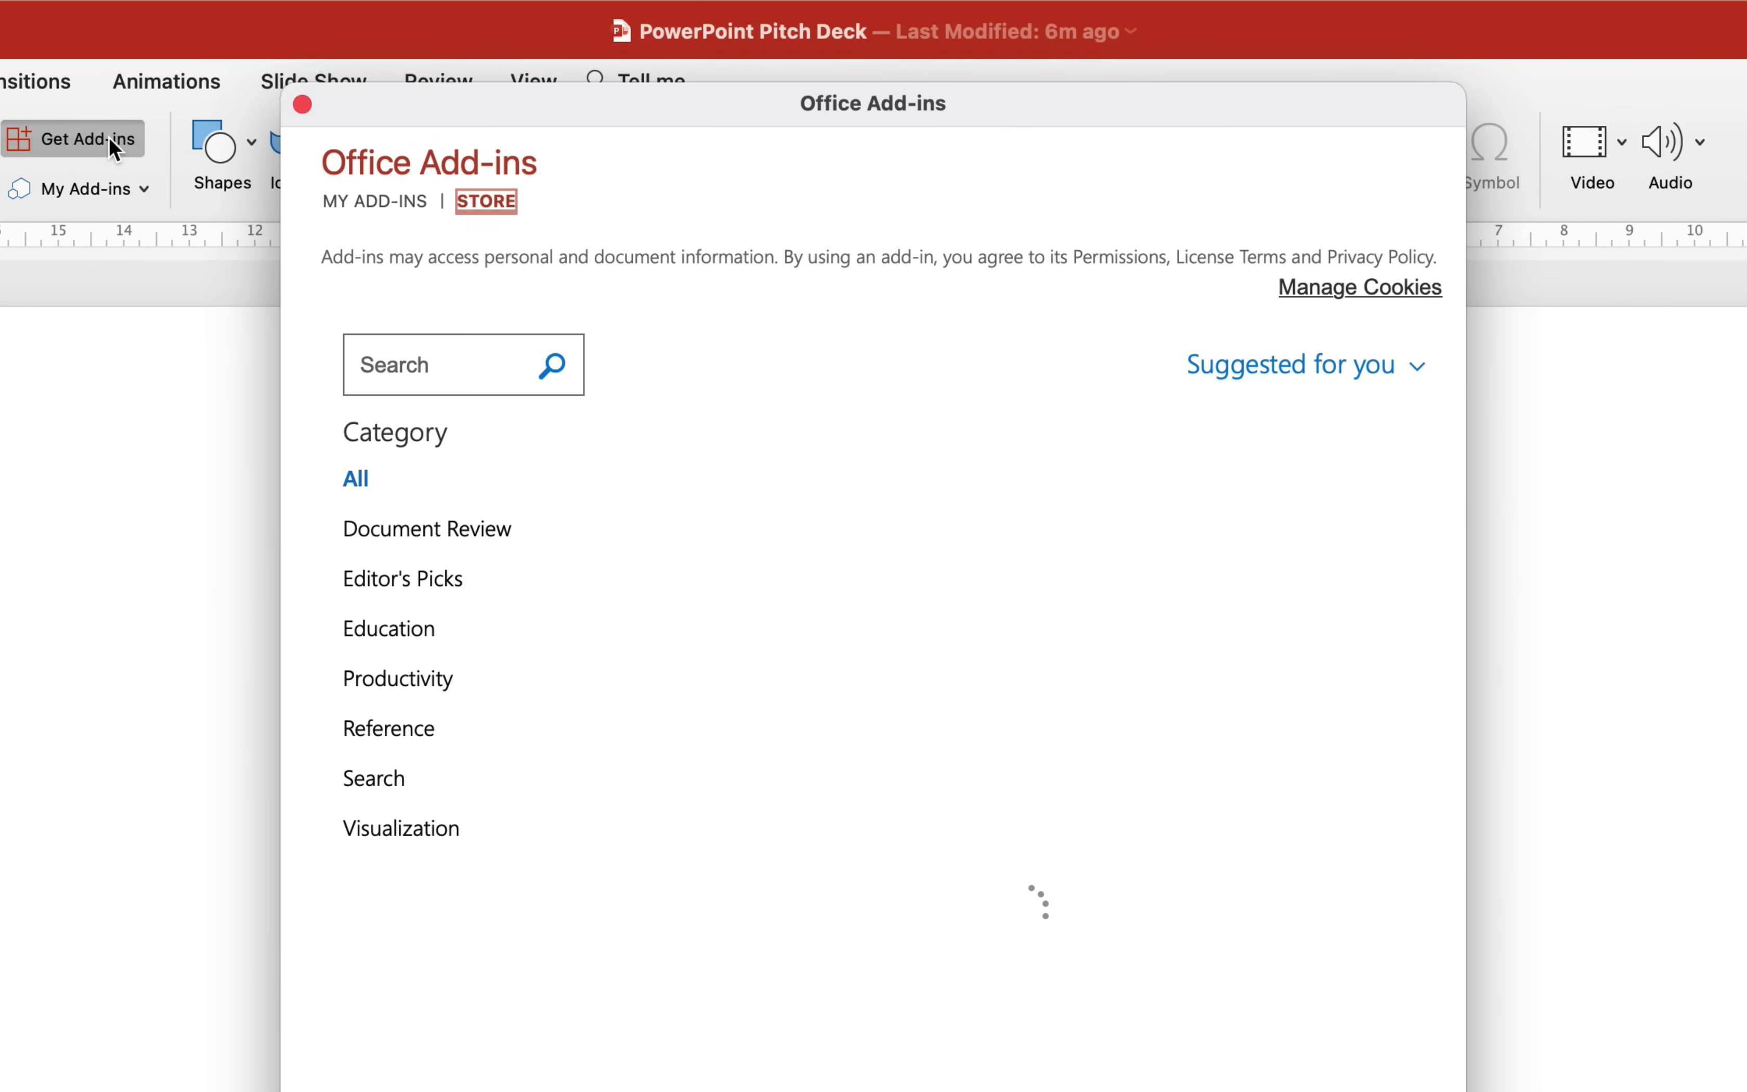
click(429, 370)
text(Adobe Stock)
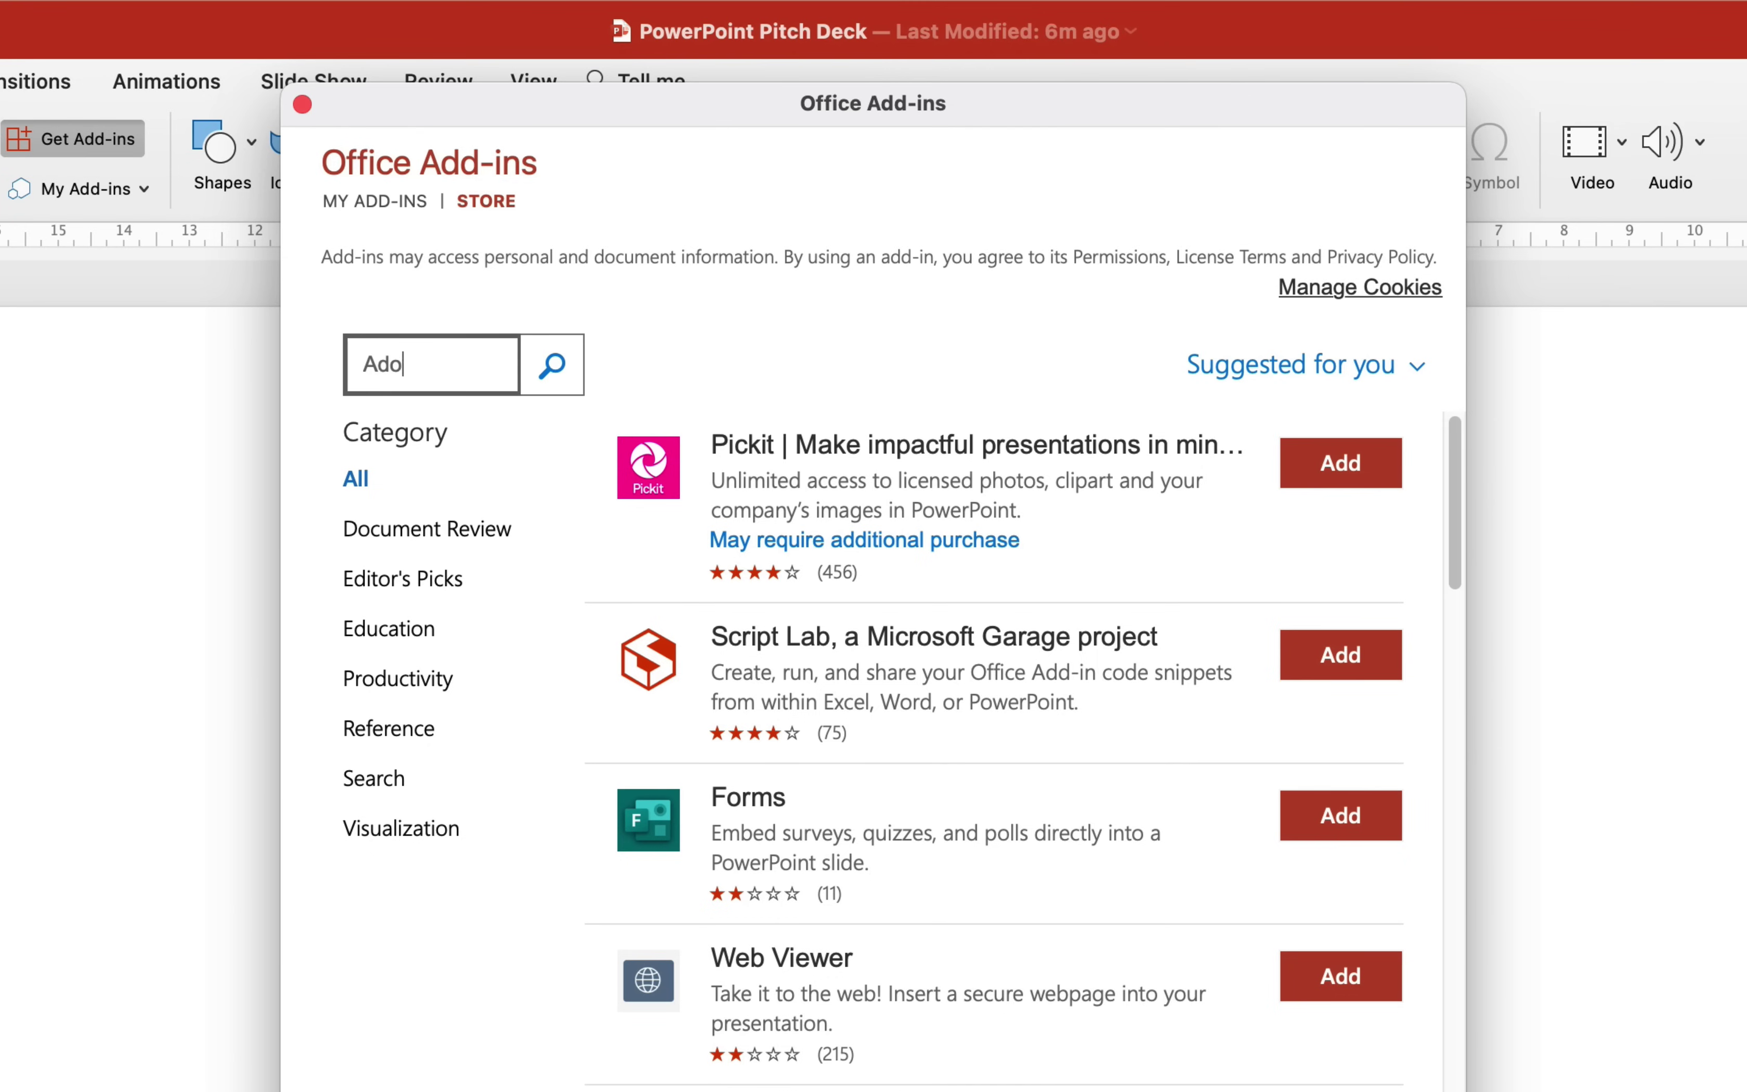
click(556, 369)
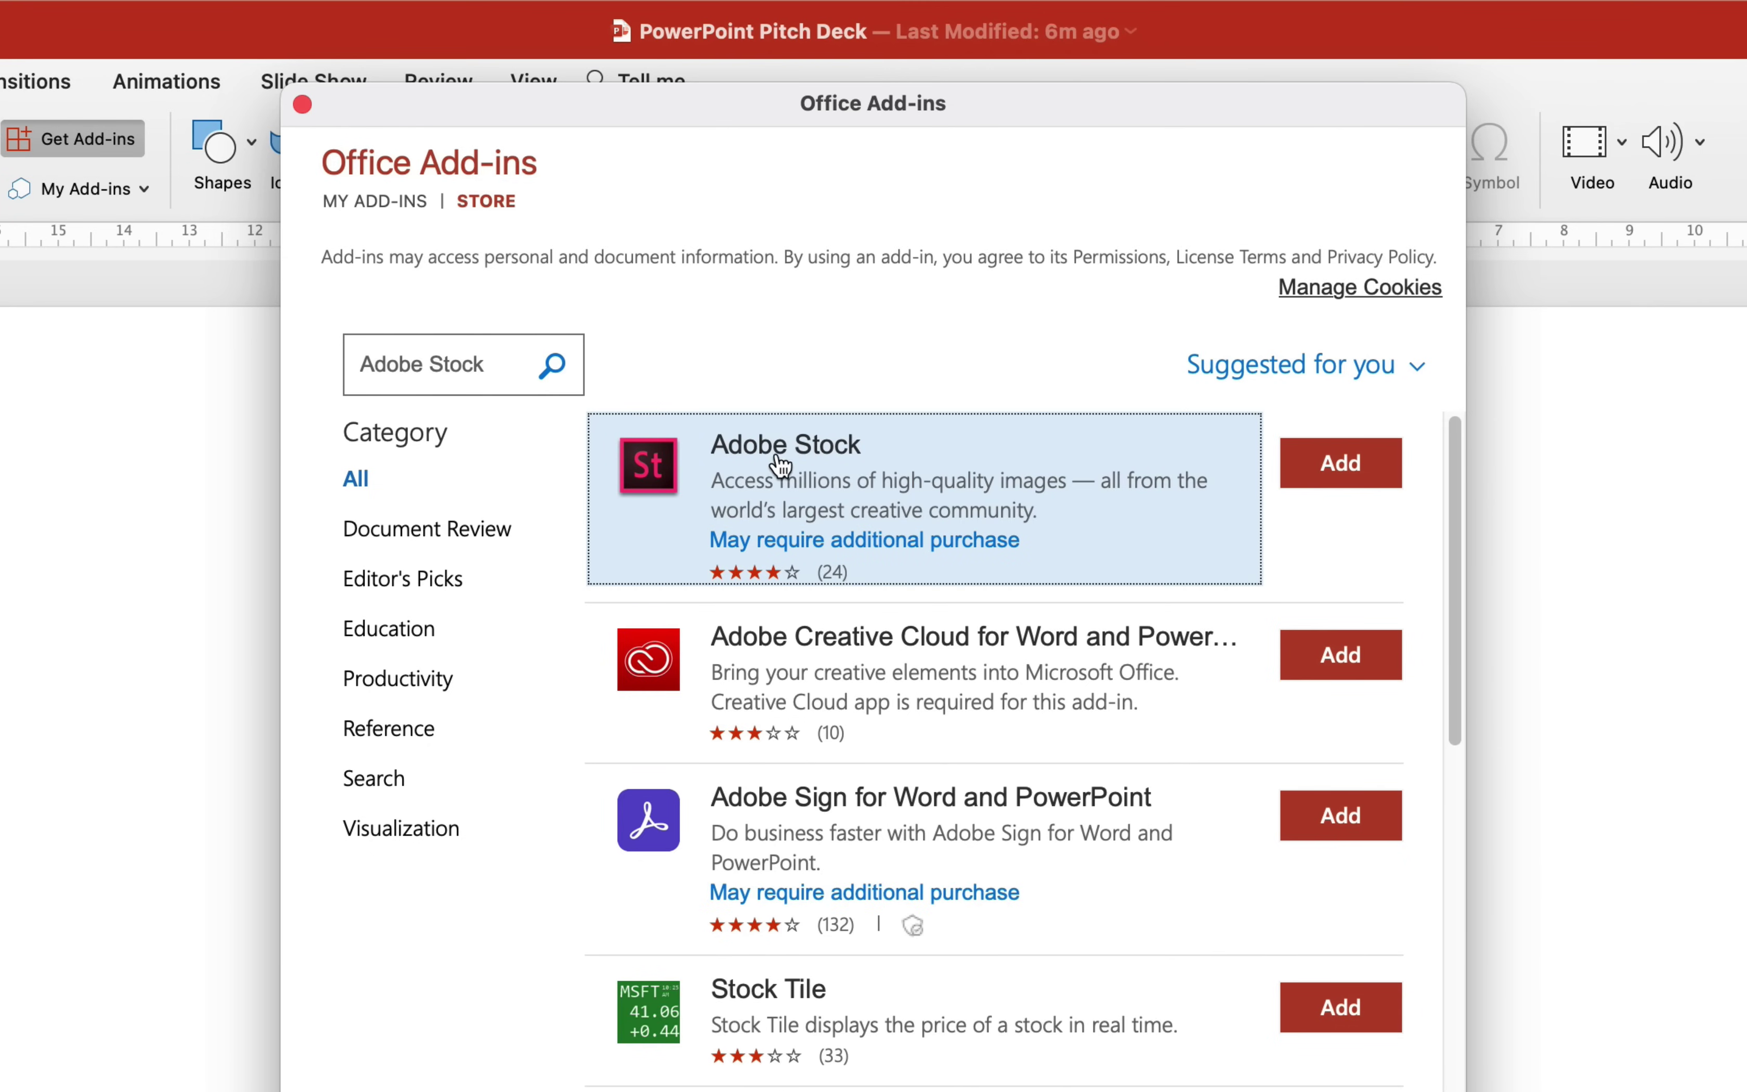
click(1339, 470)
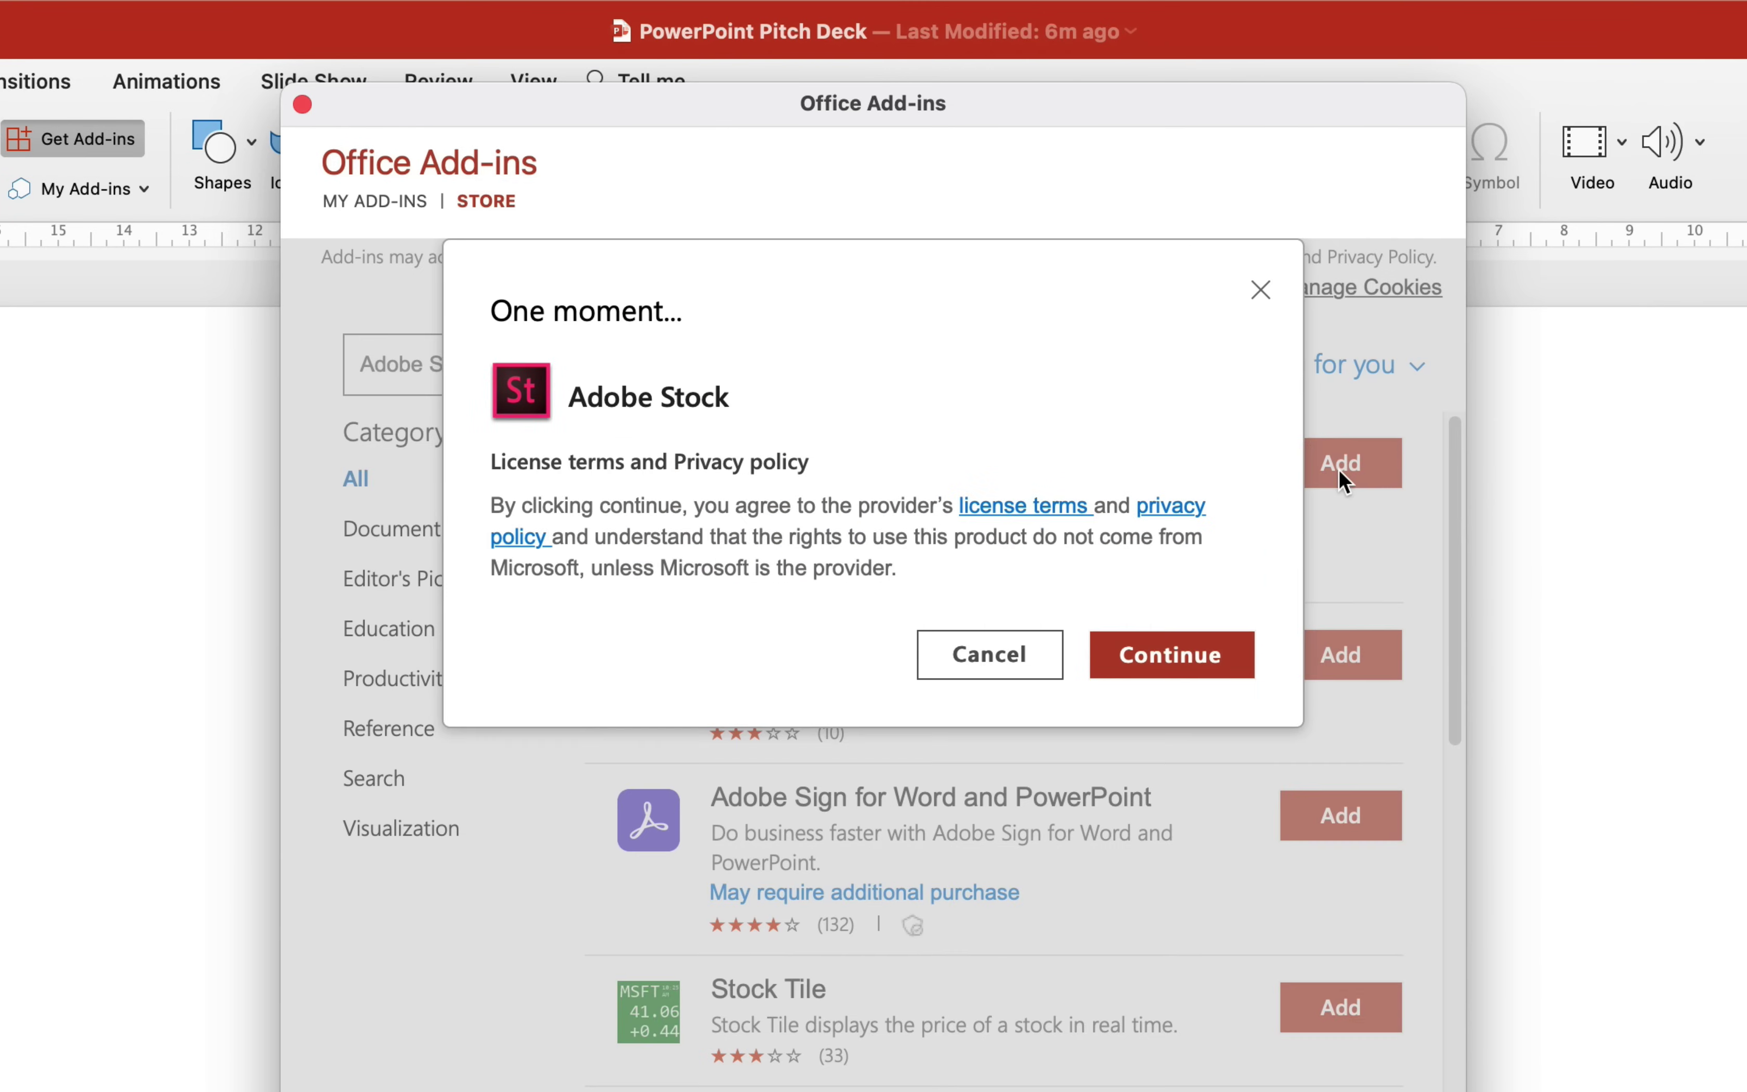
click(1175, 666)
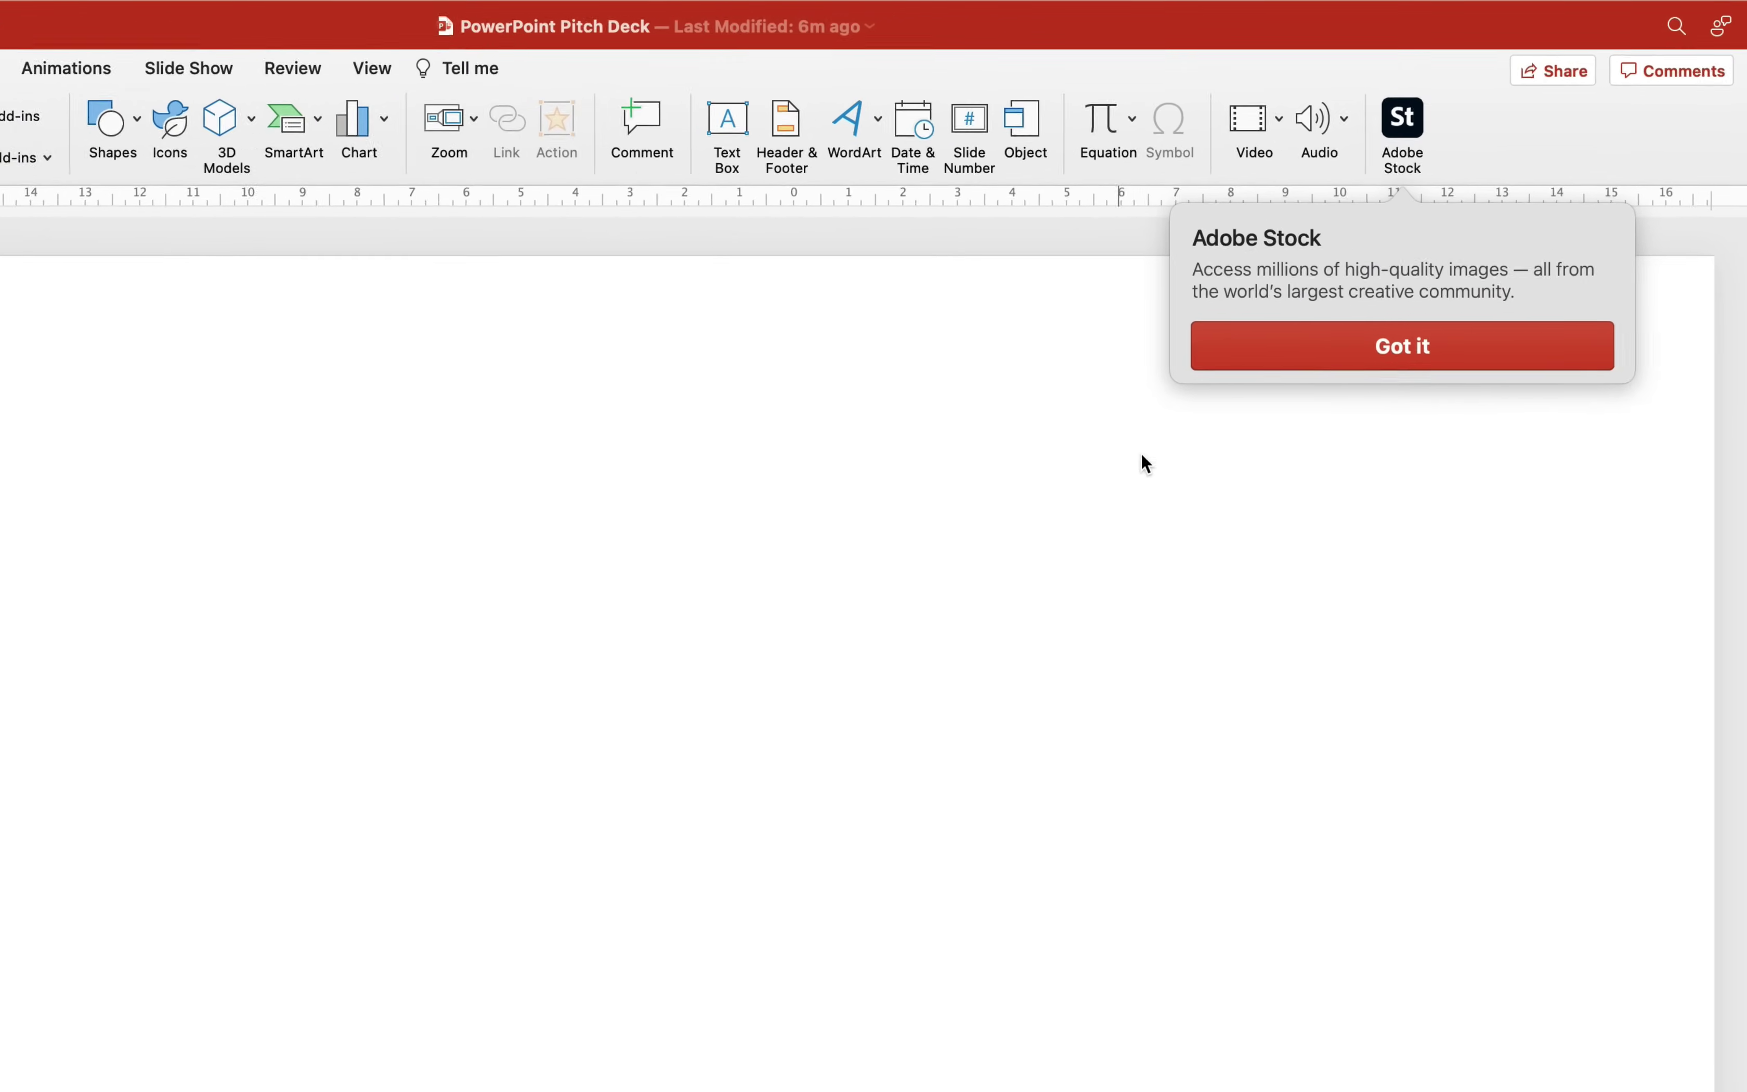
Dismiss the introduction notice, then open the Adobe Stock panel and its account sign-in options
click(1285, 355)
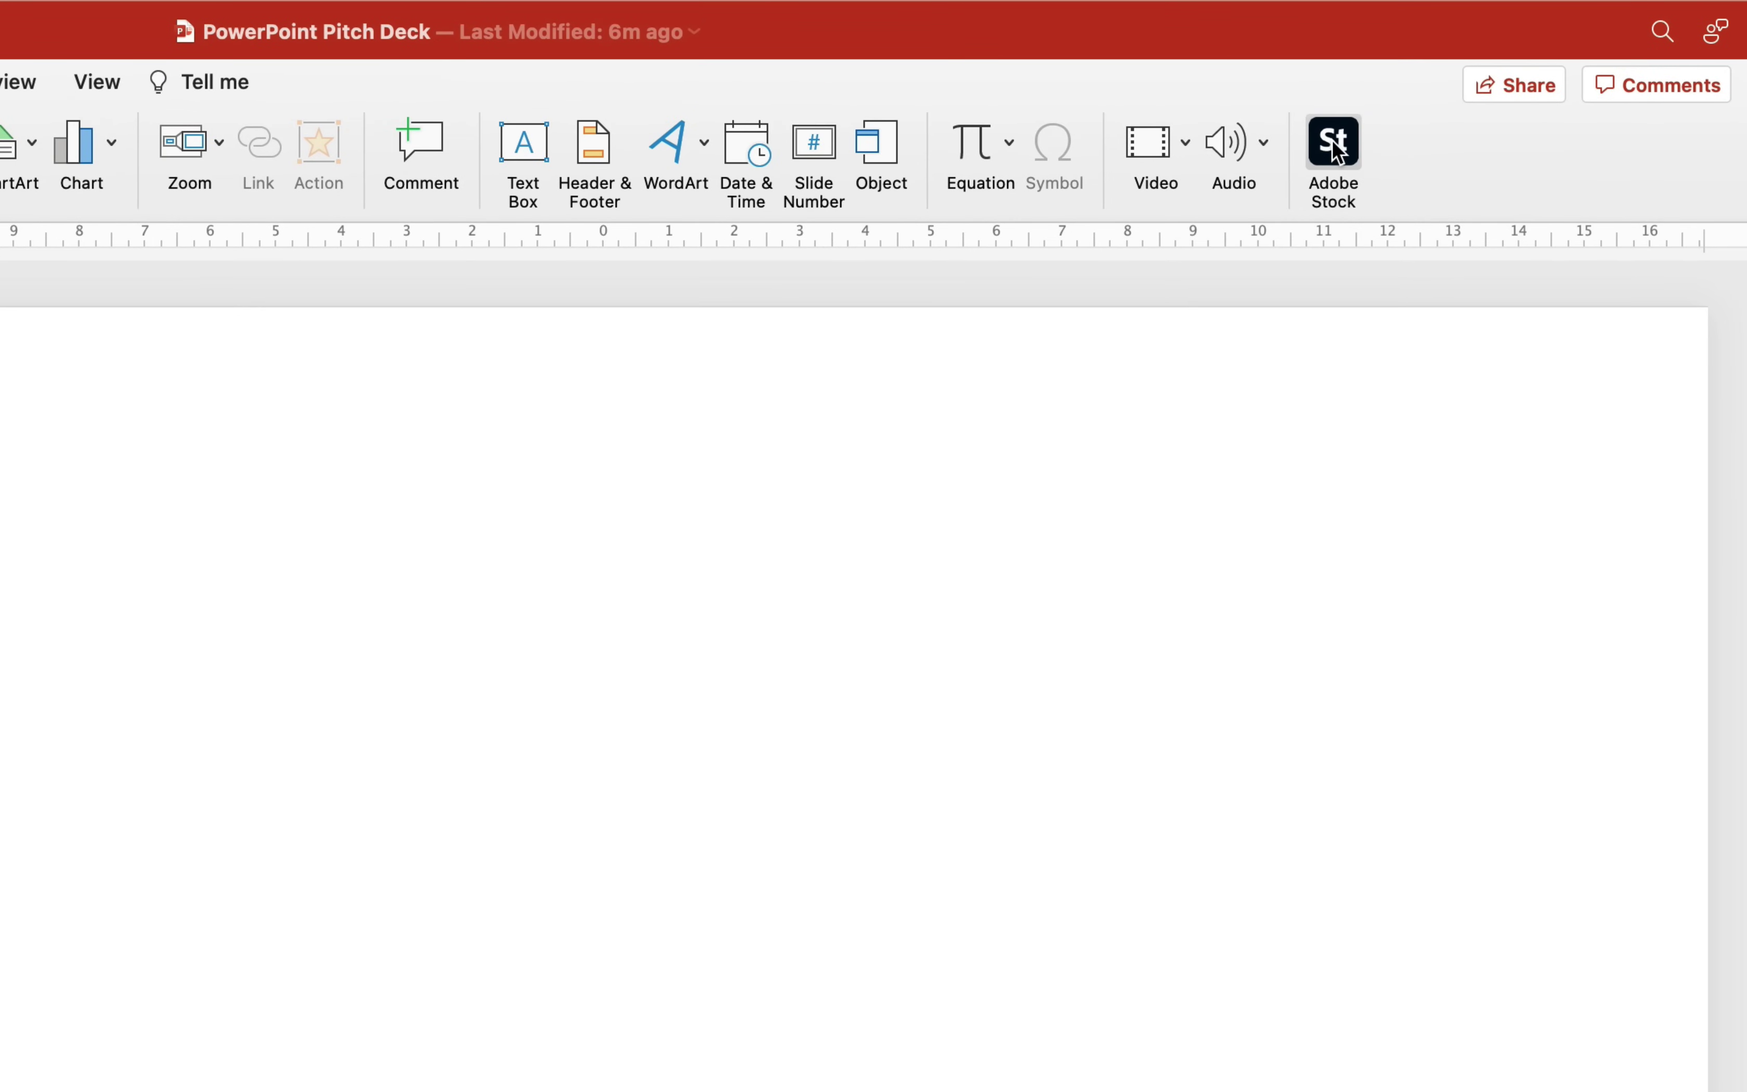
click(1336, 150)
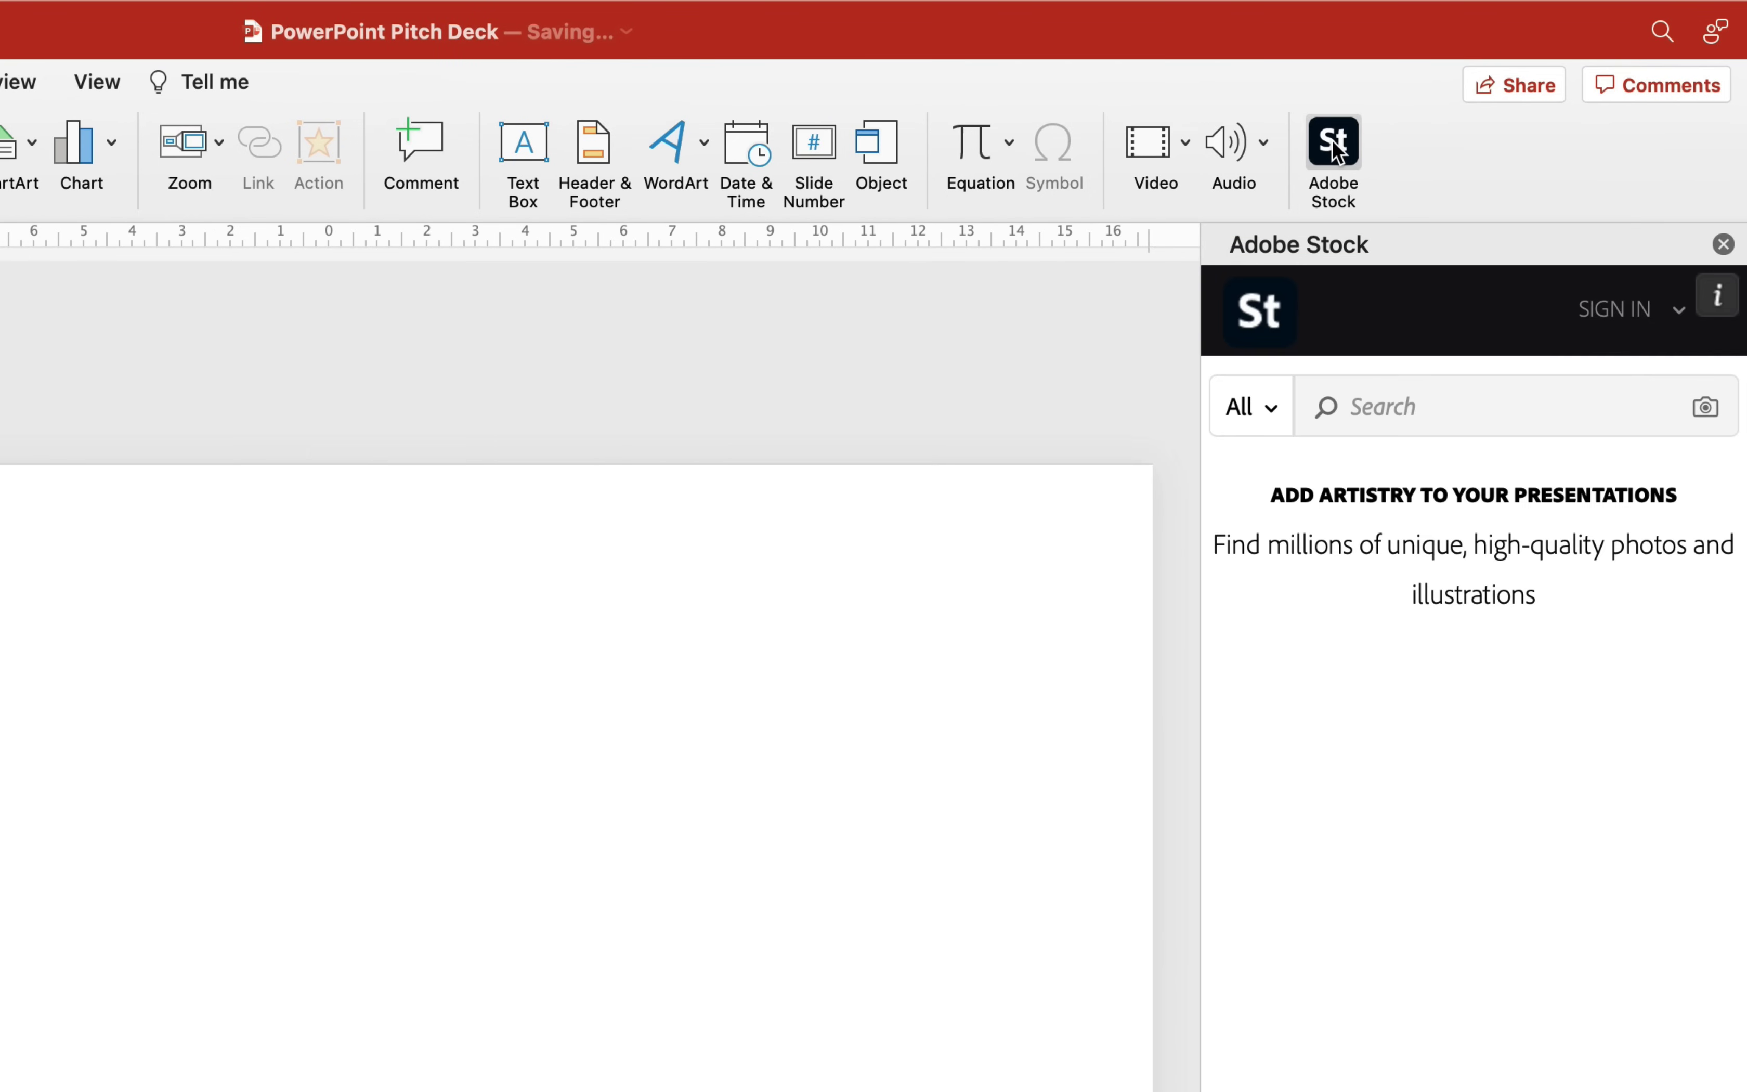
click(1648, 326)
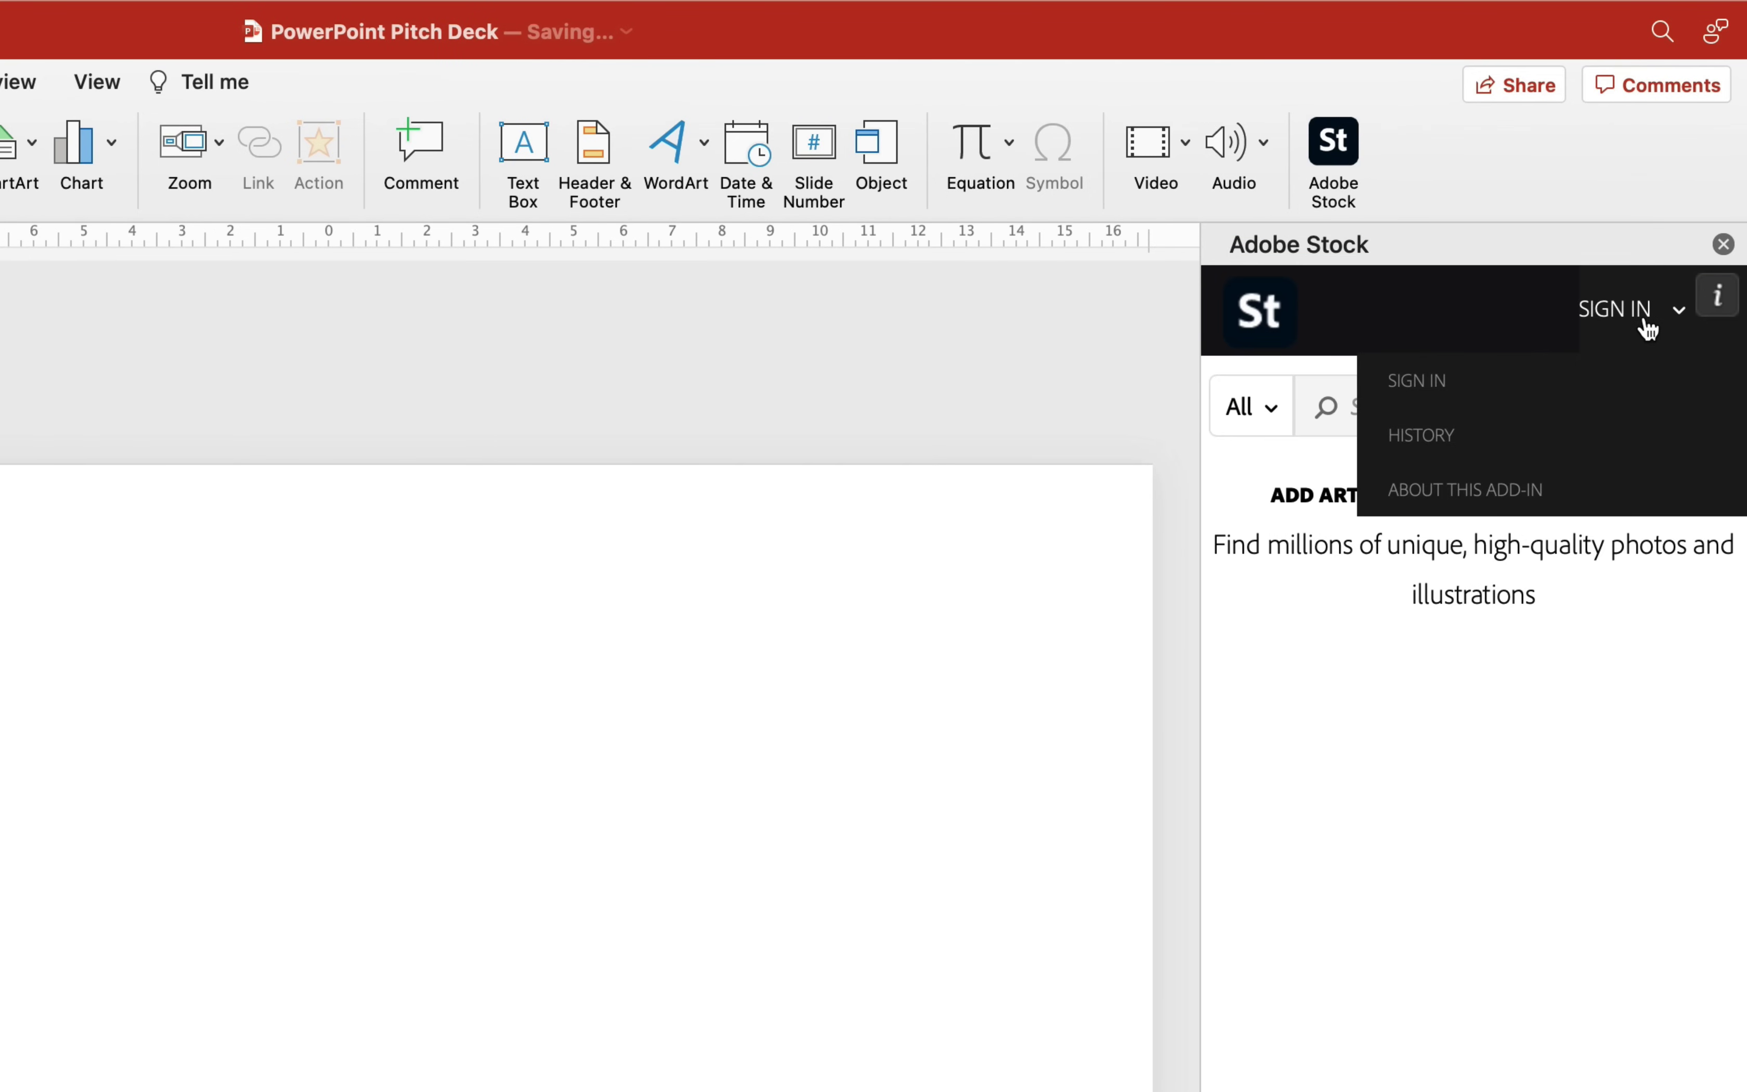
Choose Sign in and complete the Adobe Stock account sign-in on its website
click(1403, 398)
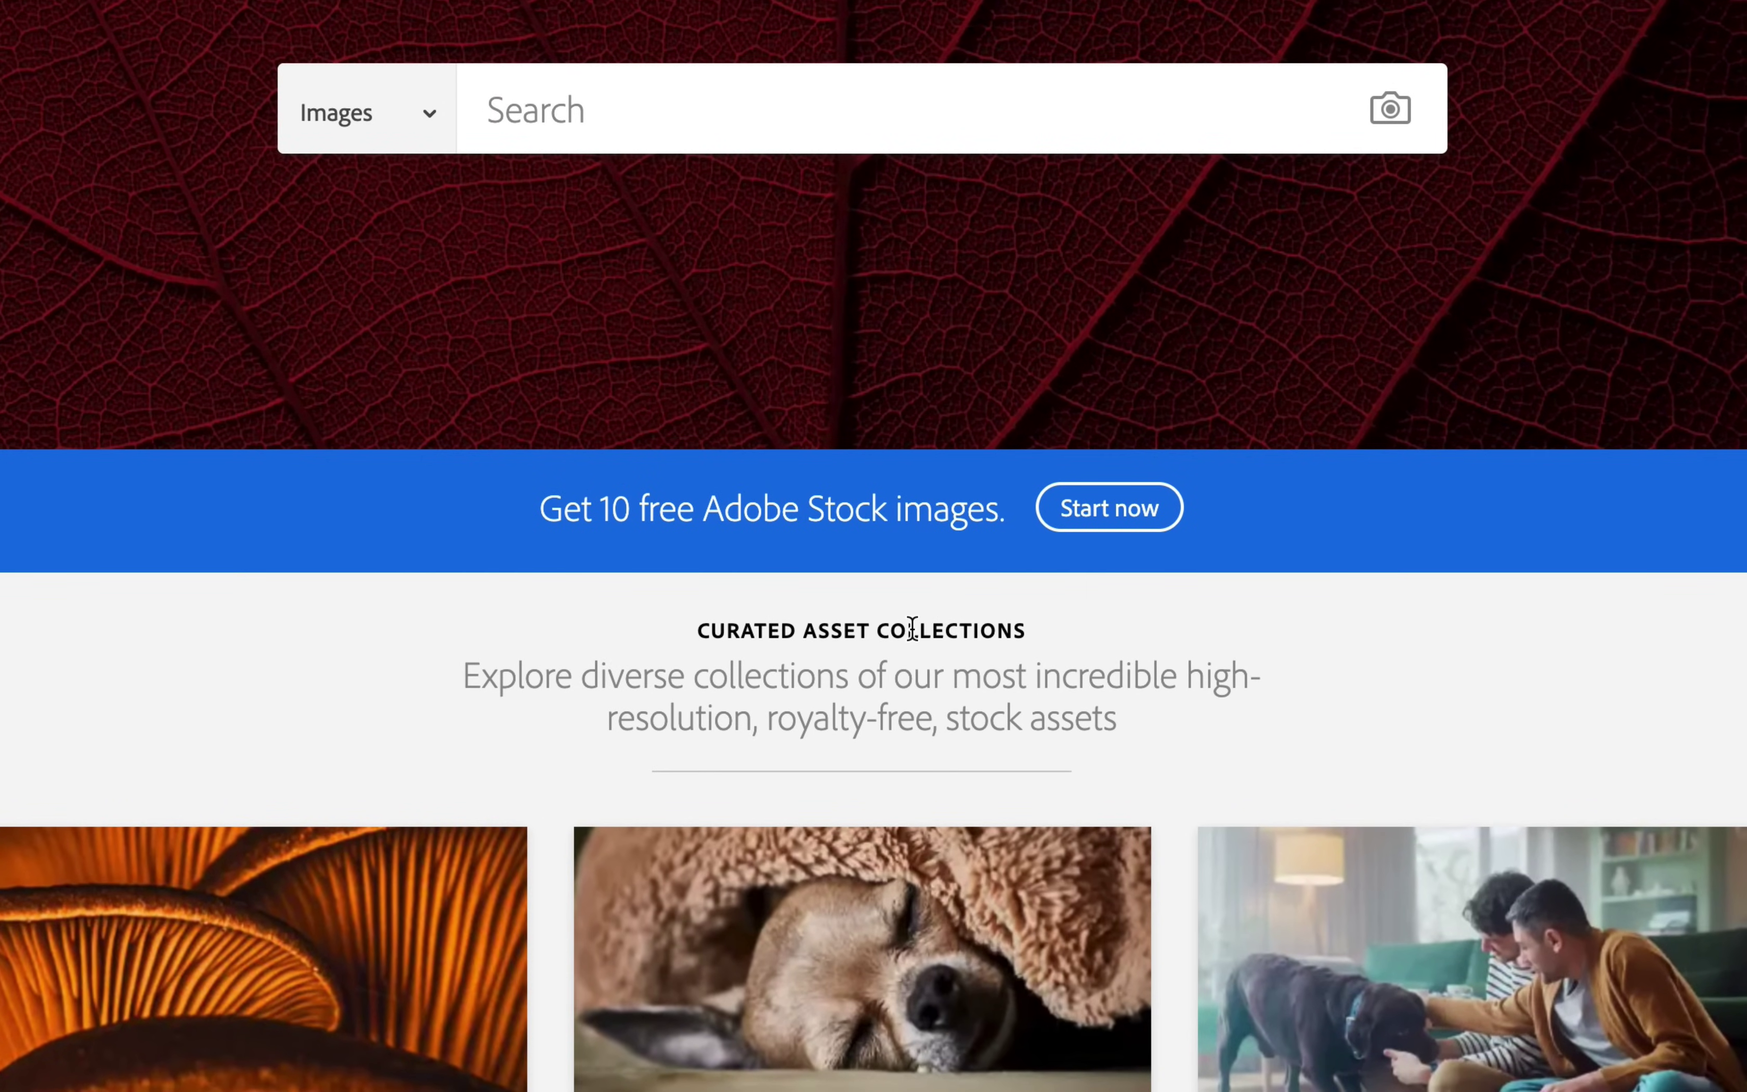
scroll(222, 618, down, 10)
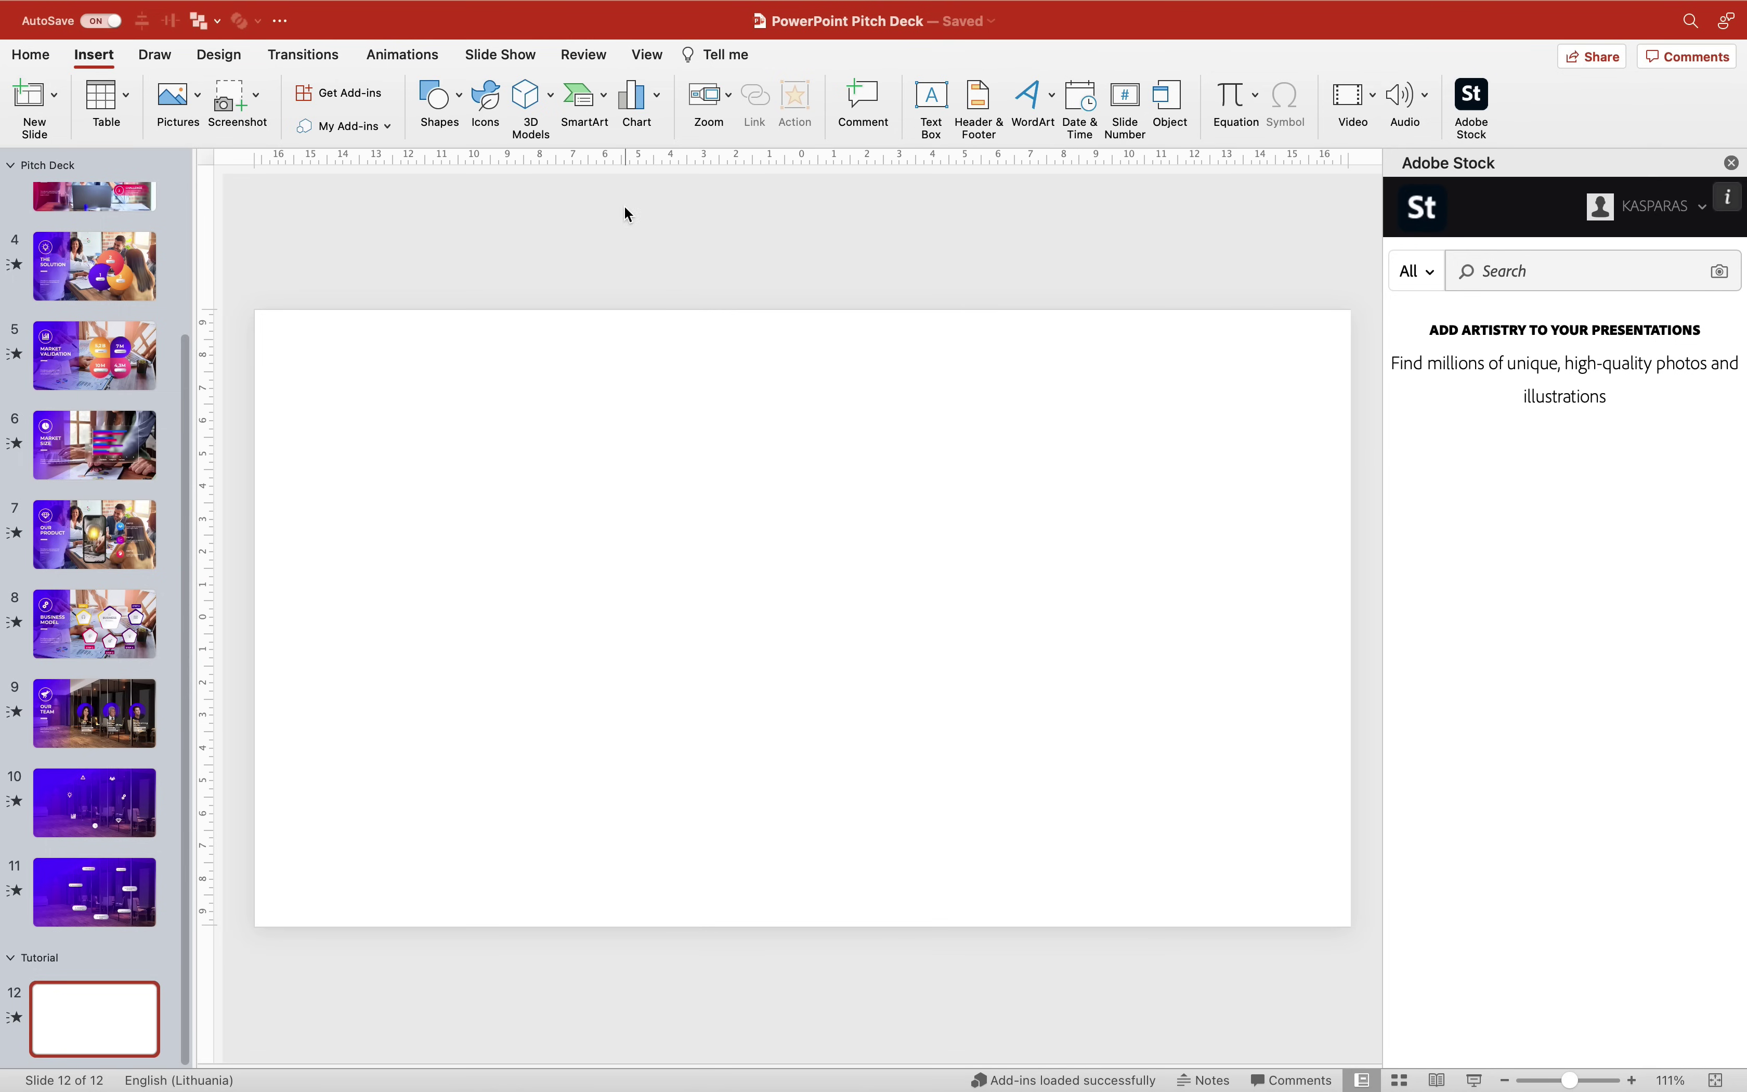
Copy the slide's speaker-notes line from the Notes pane, then hide the notes again
click(646, 55)
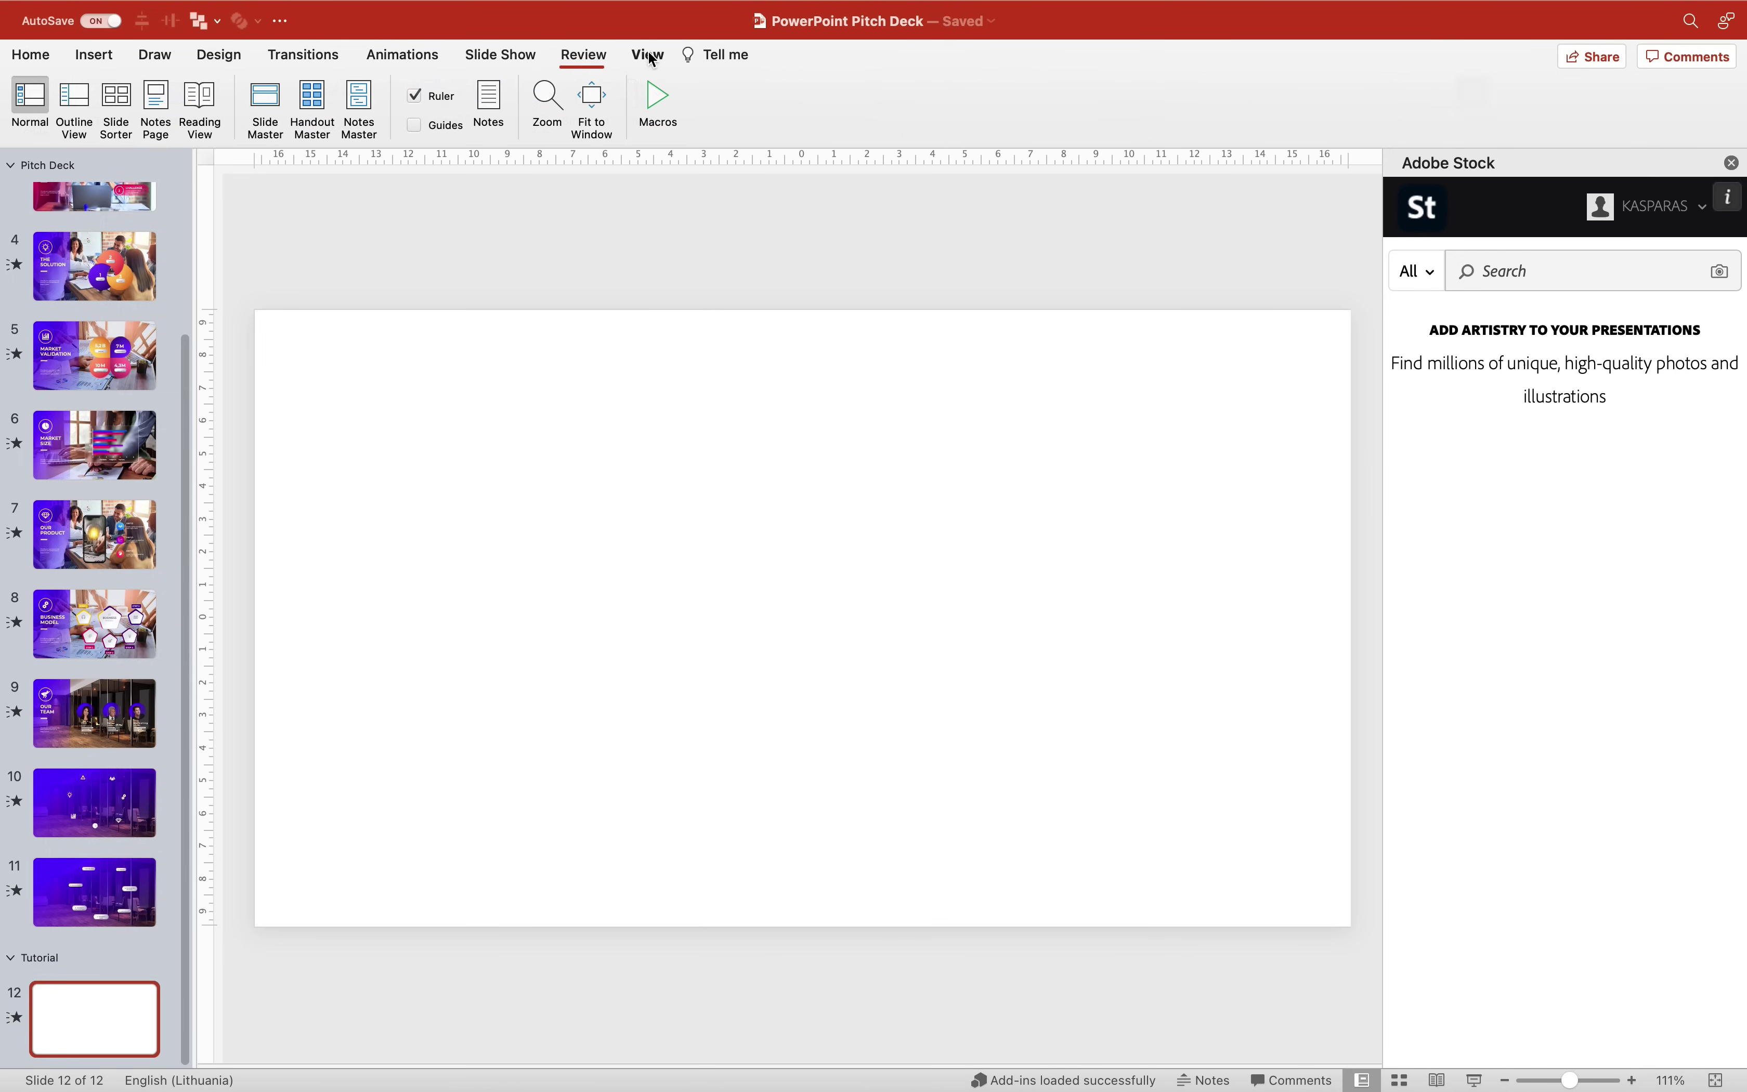
click(493, 100)
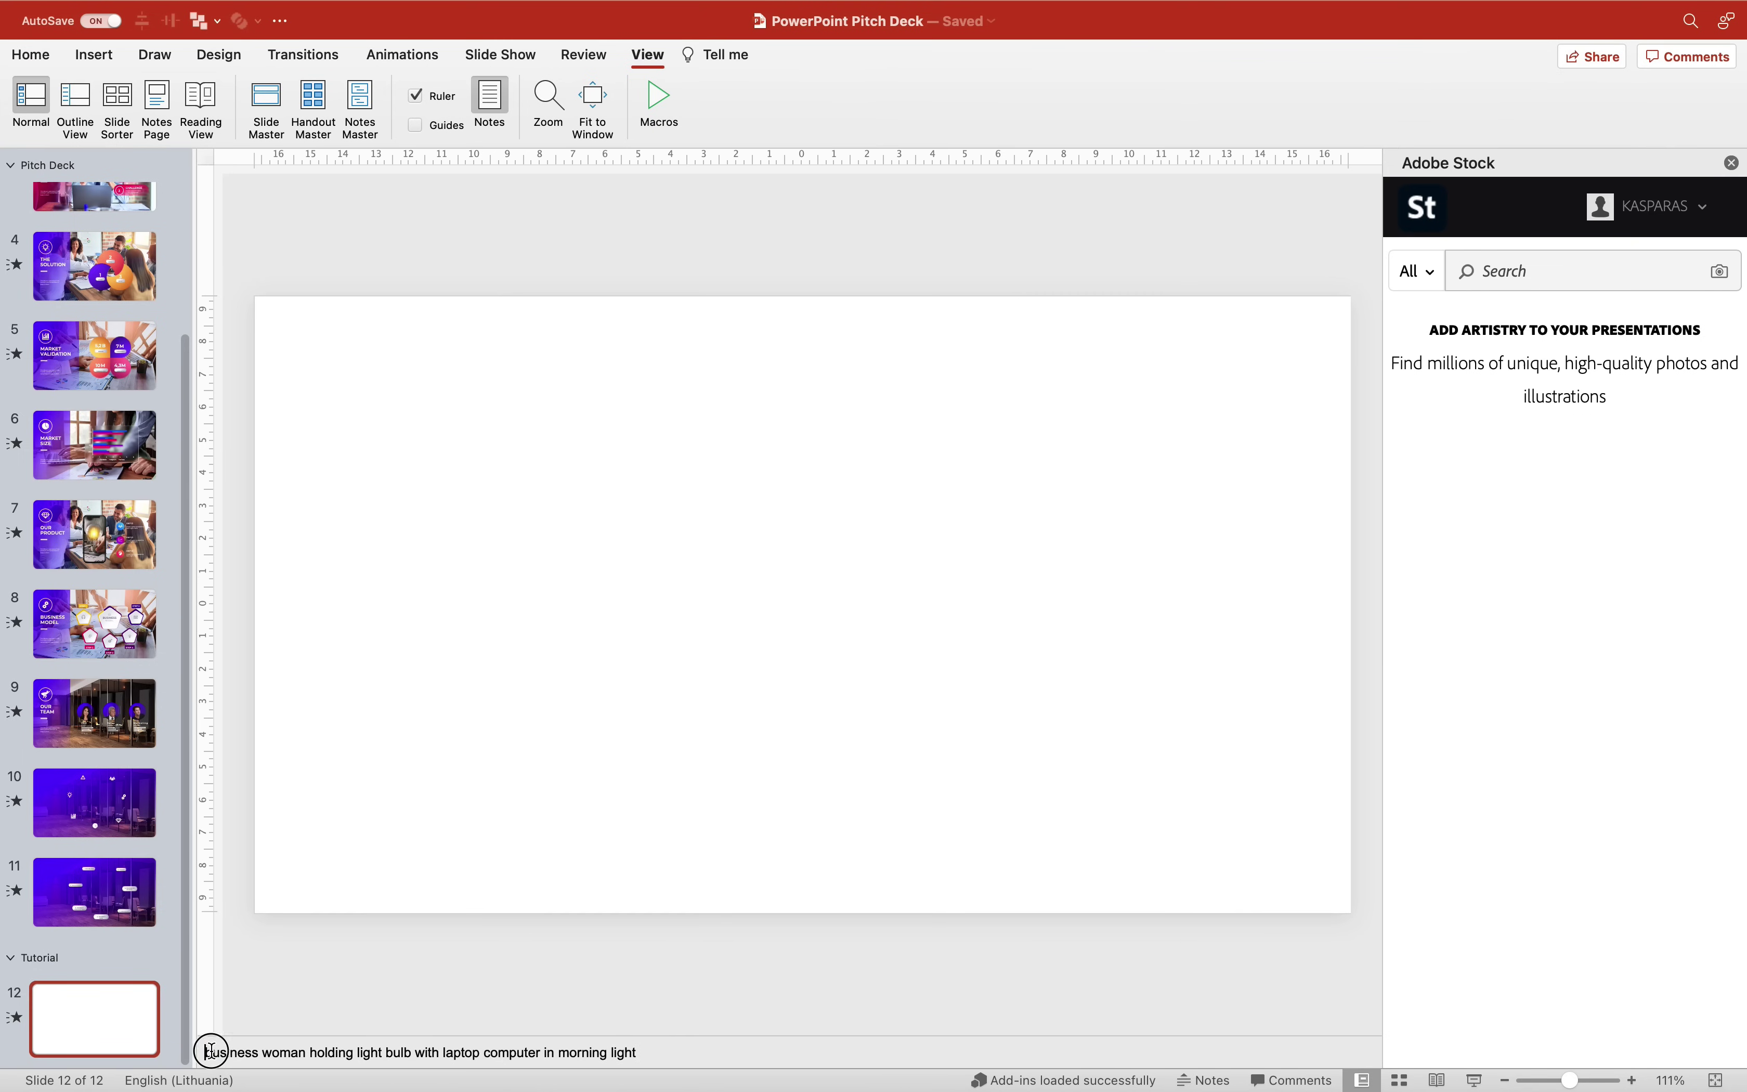
drag(211, 1050, 654, 1051)
key(super+c)
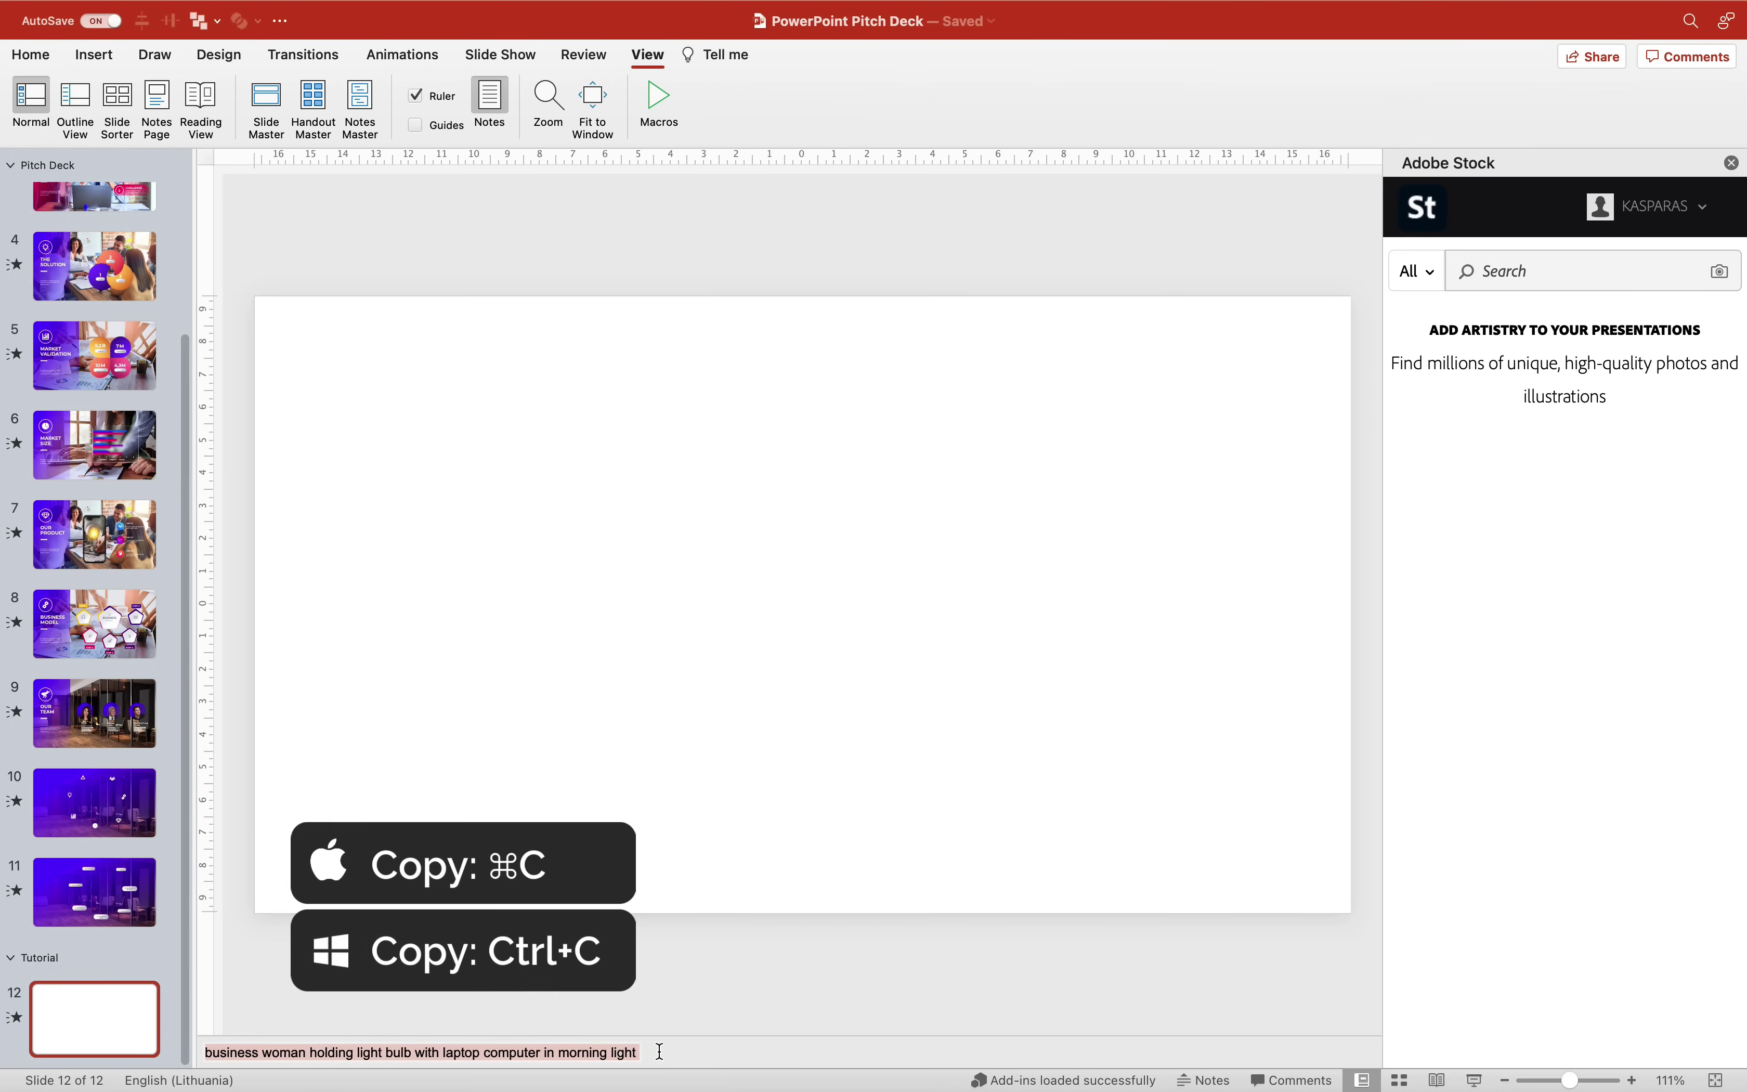
click(490, 101)
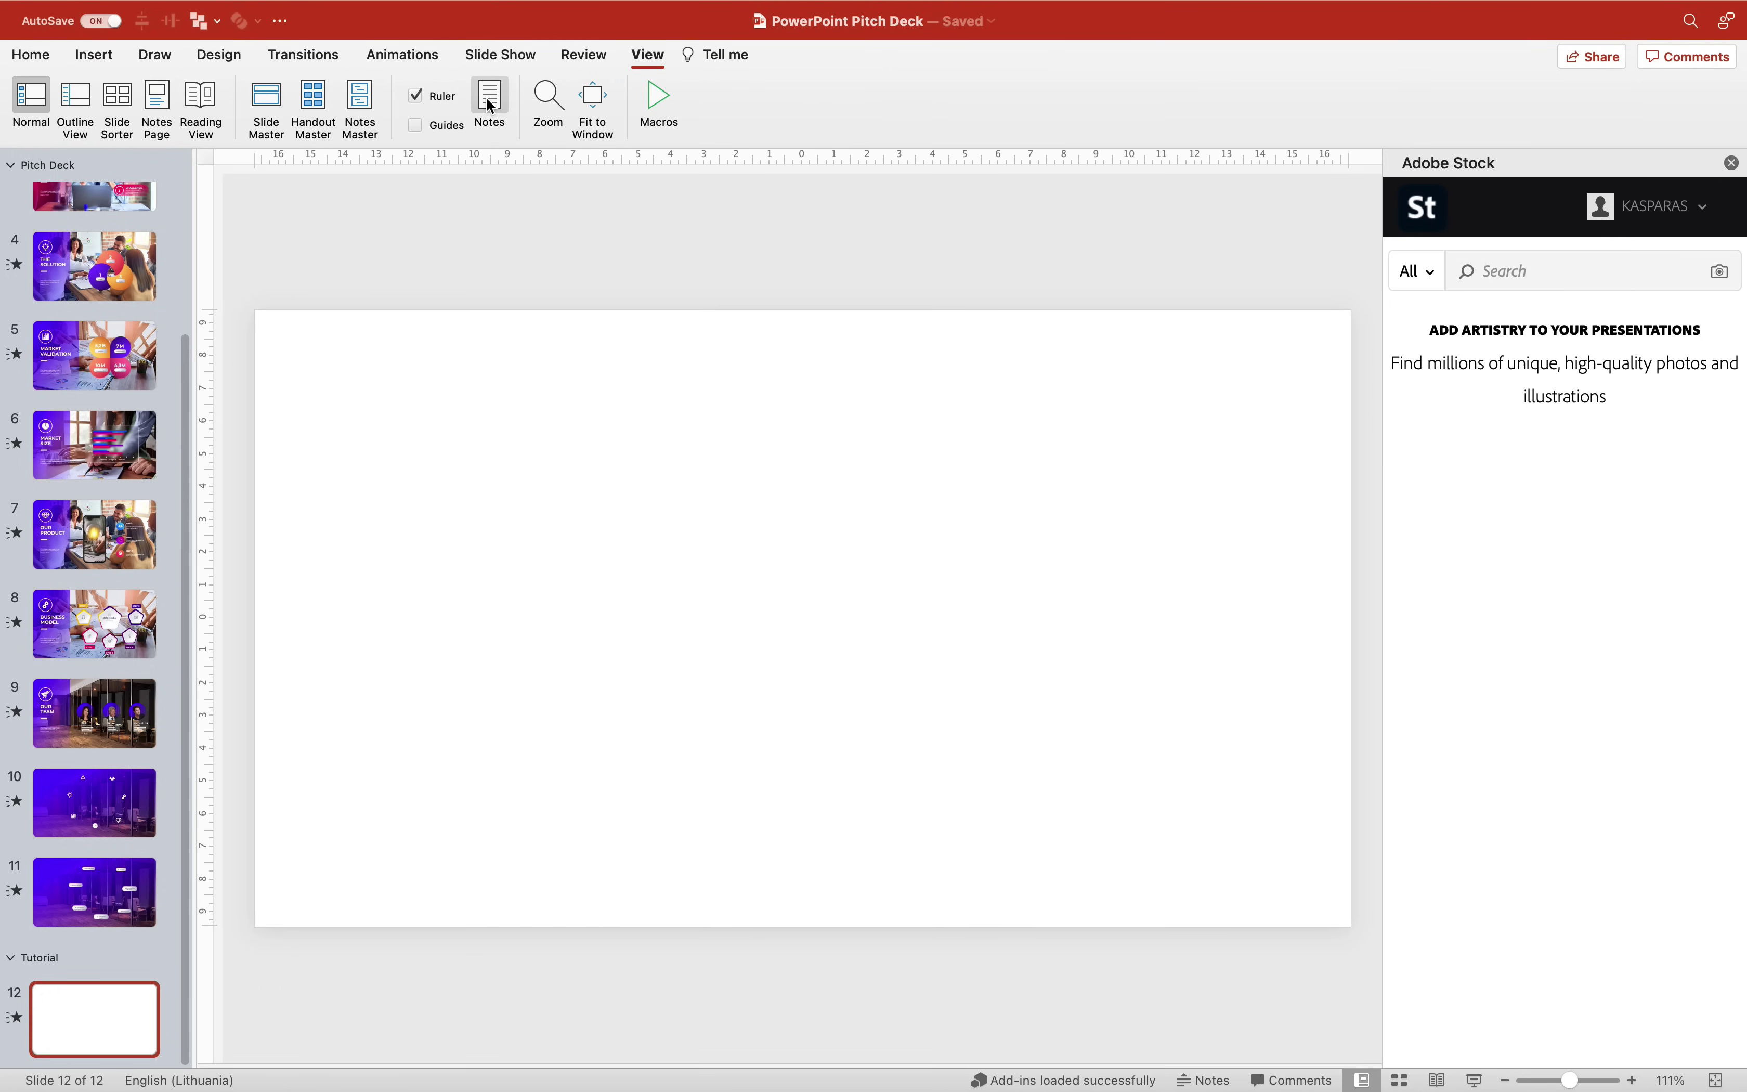
Search Adobe Stock for 'business woman holding light bulb with laptop computer in morning light'
click(1495, 273)
key(super+v)
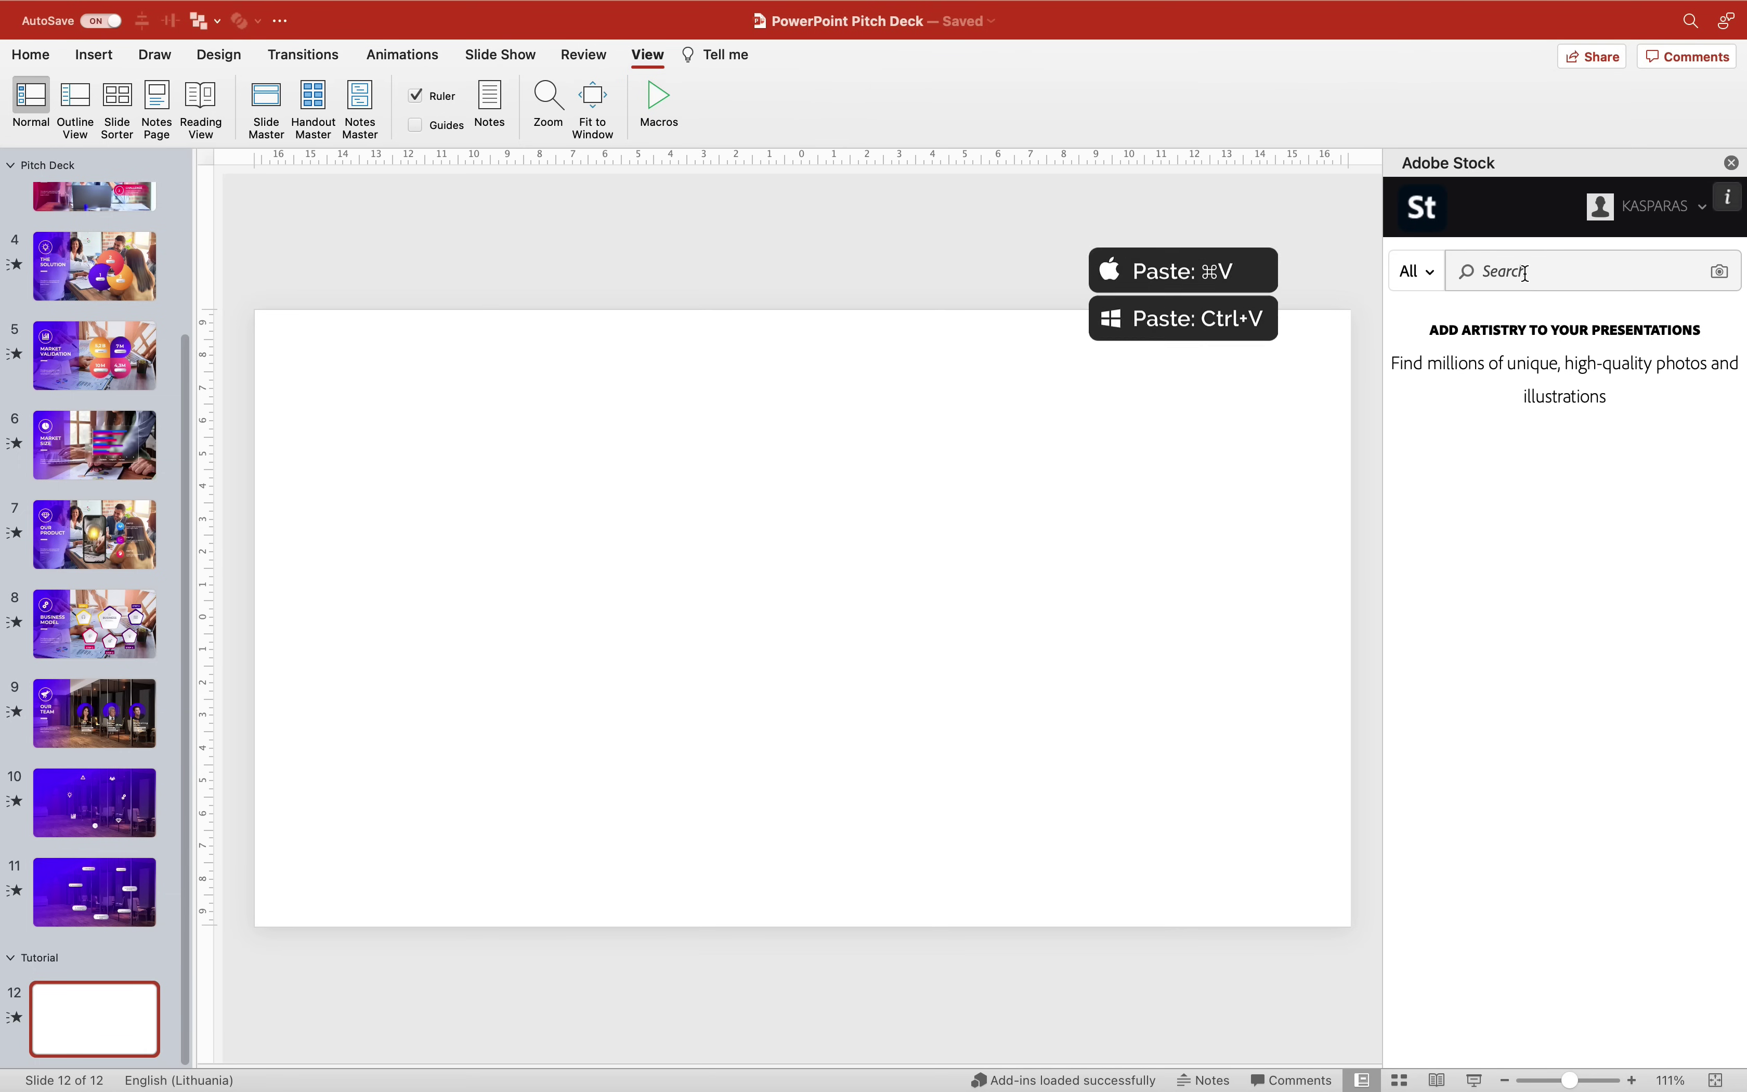
key(Return)
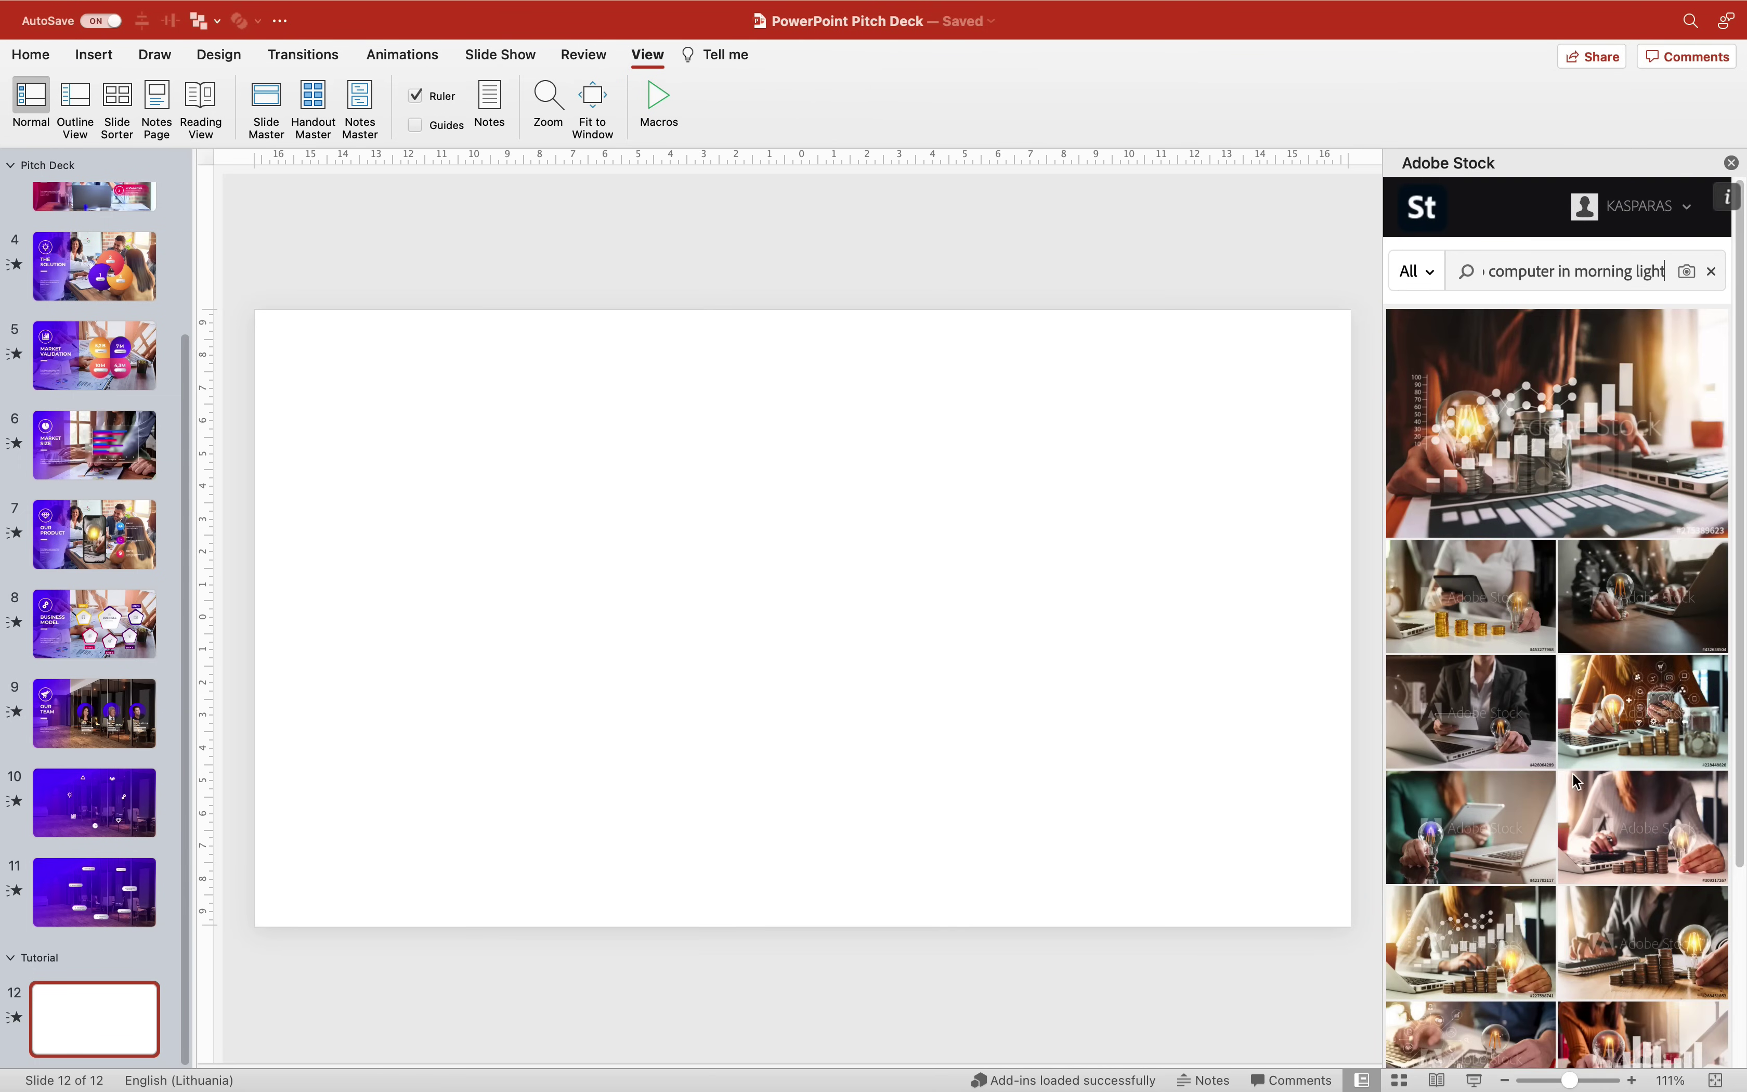
From the light bulb and coins photo's series, add the globe-and-glowing-bulb photo to slide 12
scroll(1552, 658, down, 5)
scroll(1552, 657, up, 5)
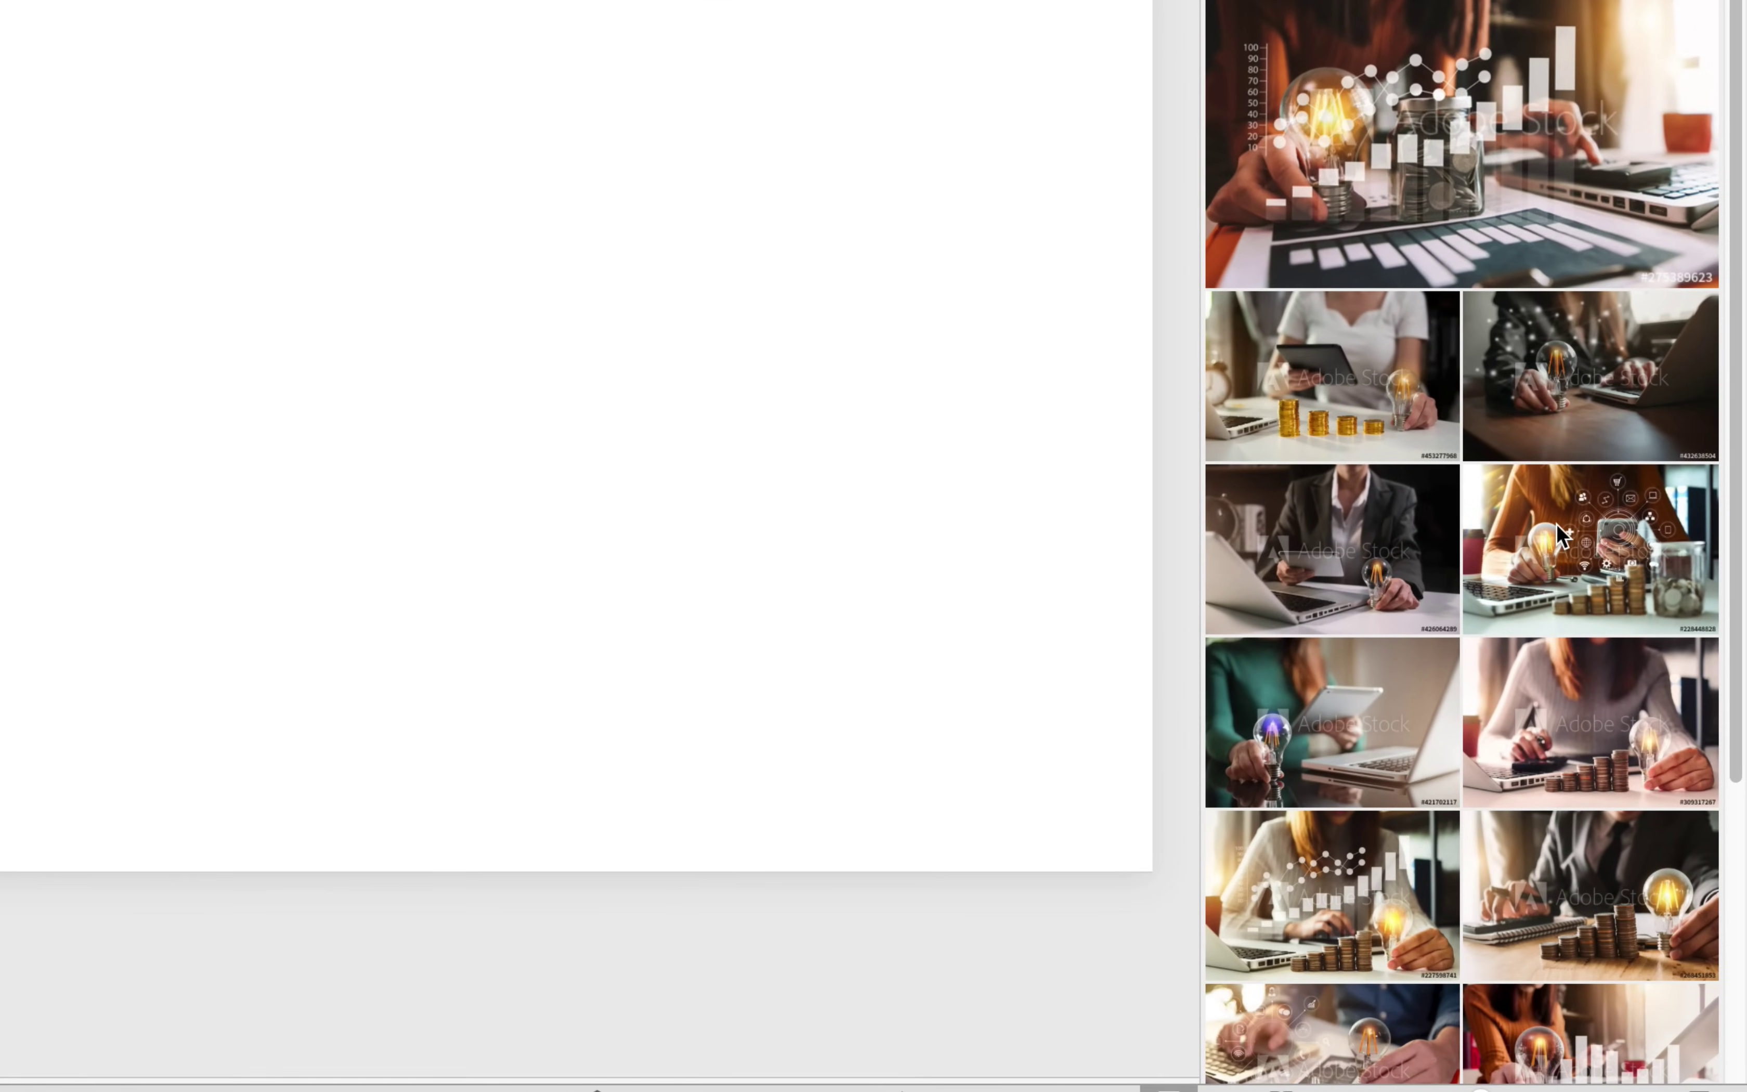
click(1557, 524)
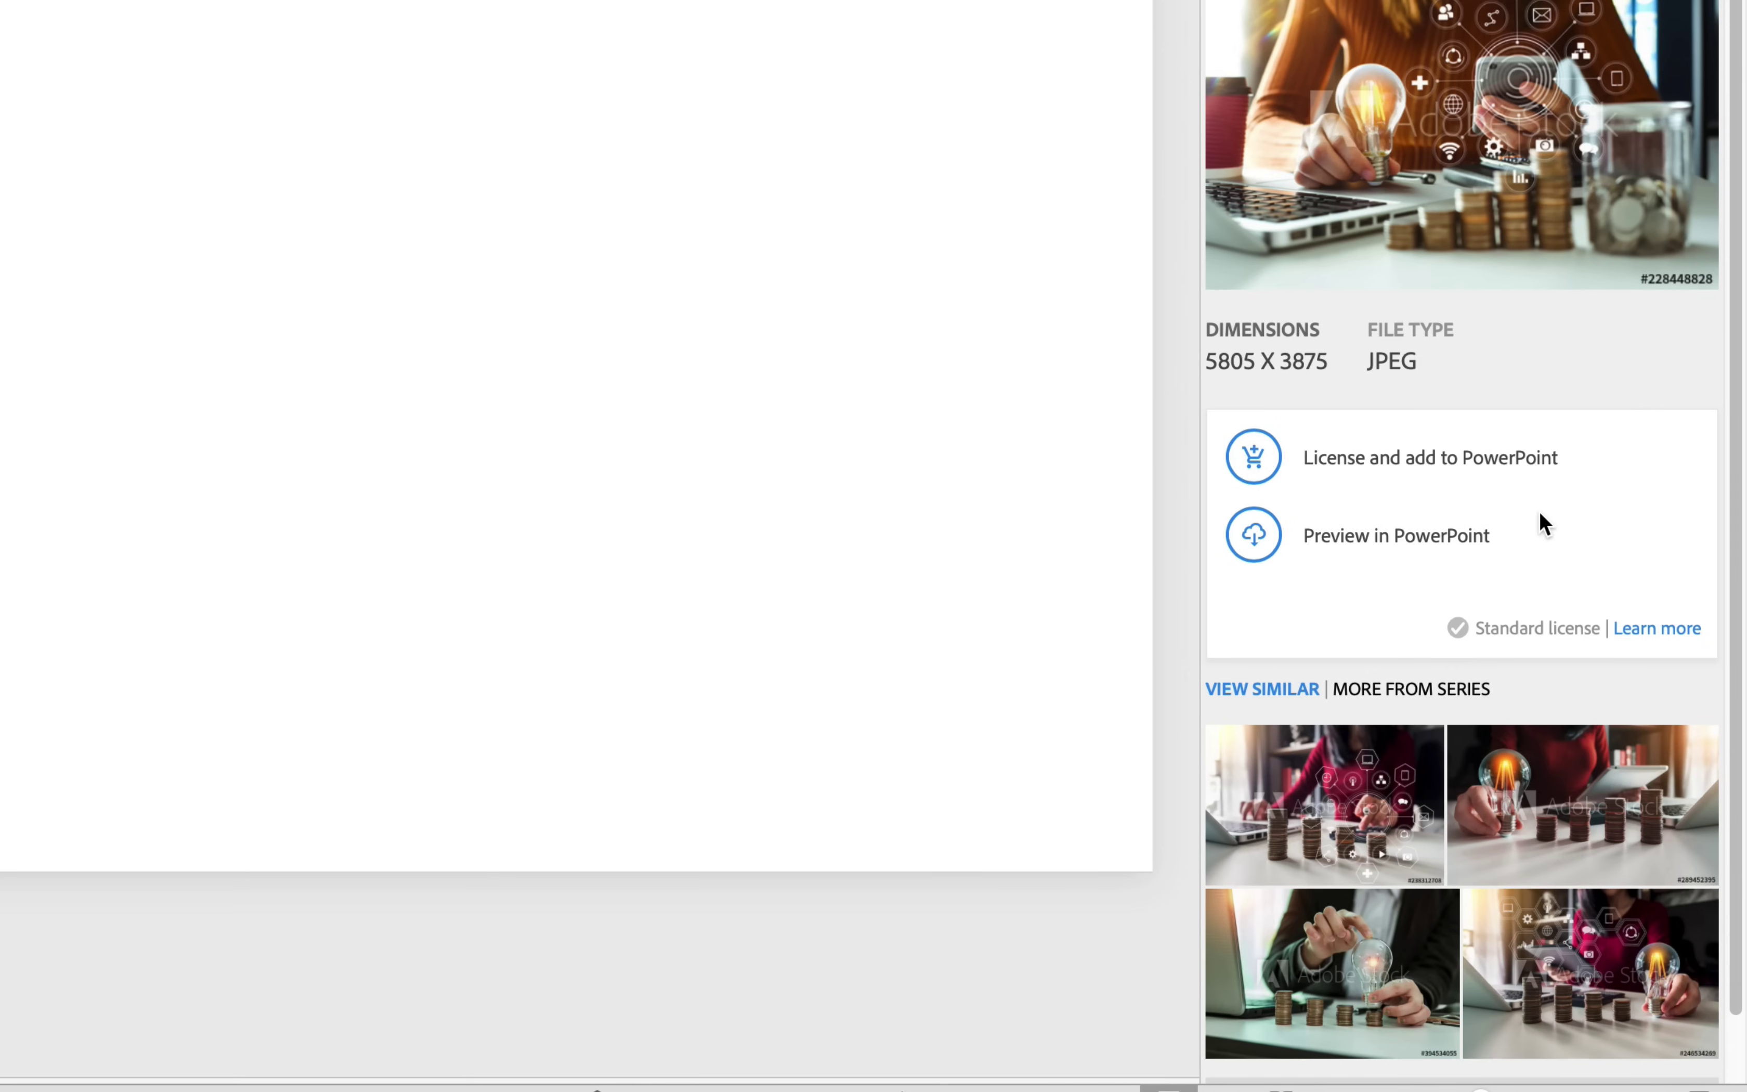
click(1427, 693)
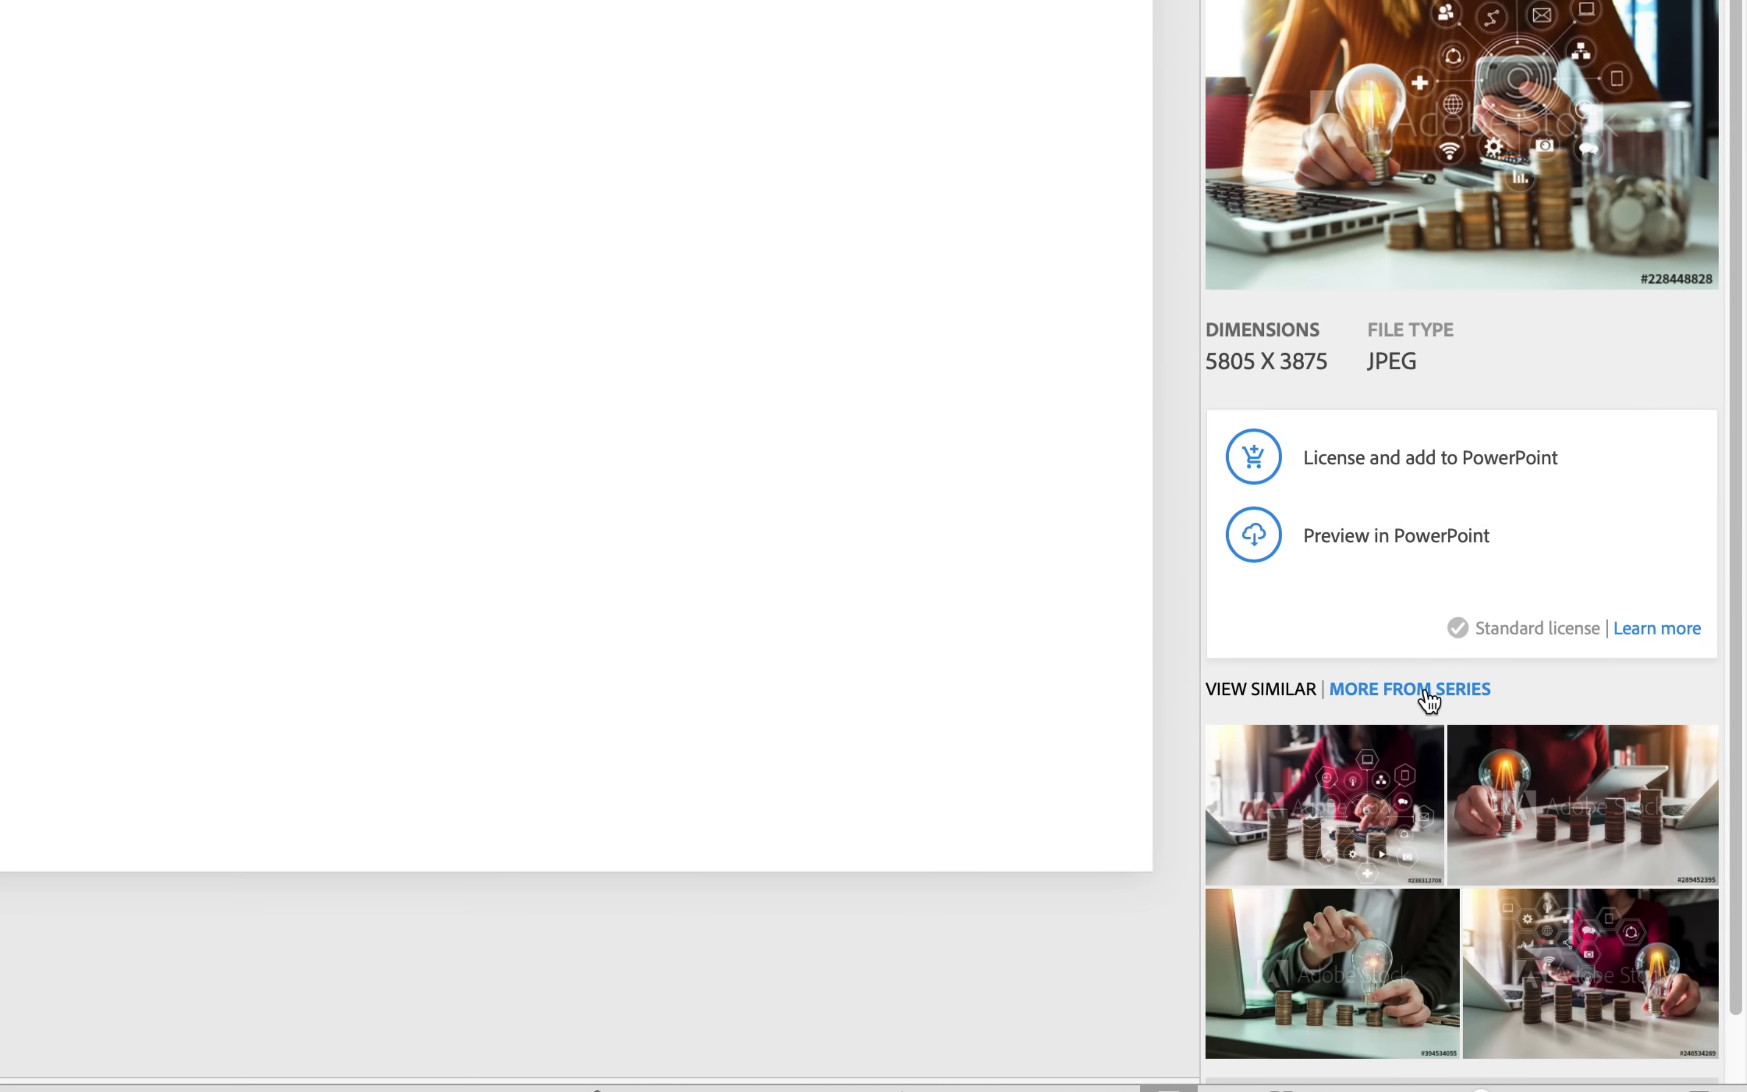
scroll(1451, 694, down, 2)
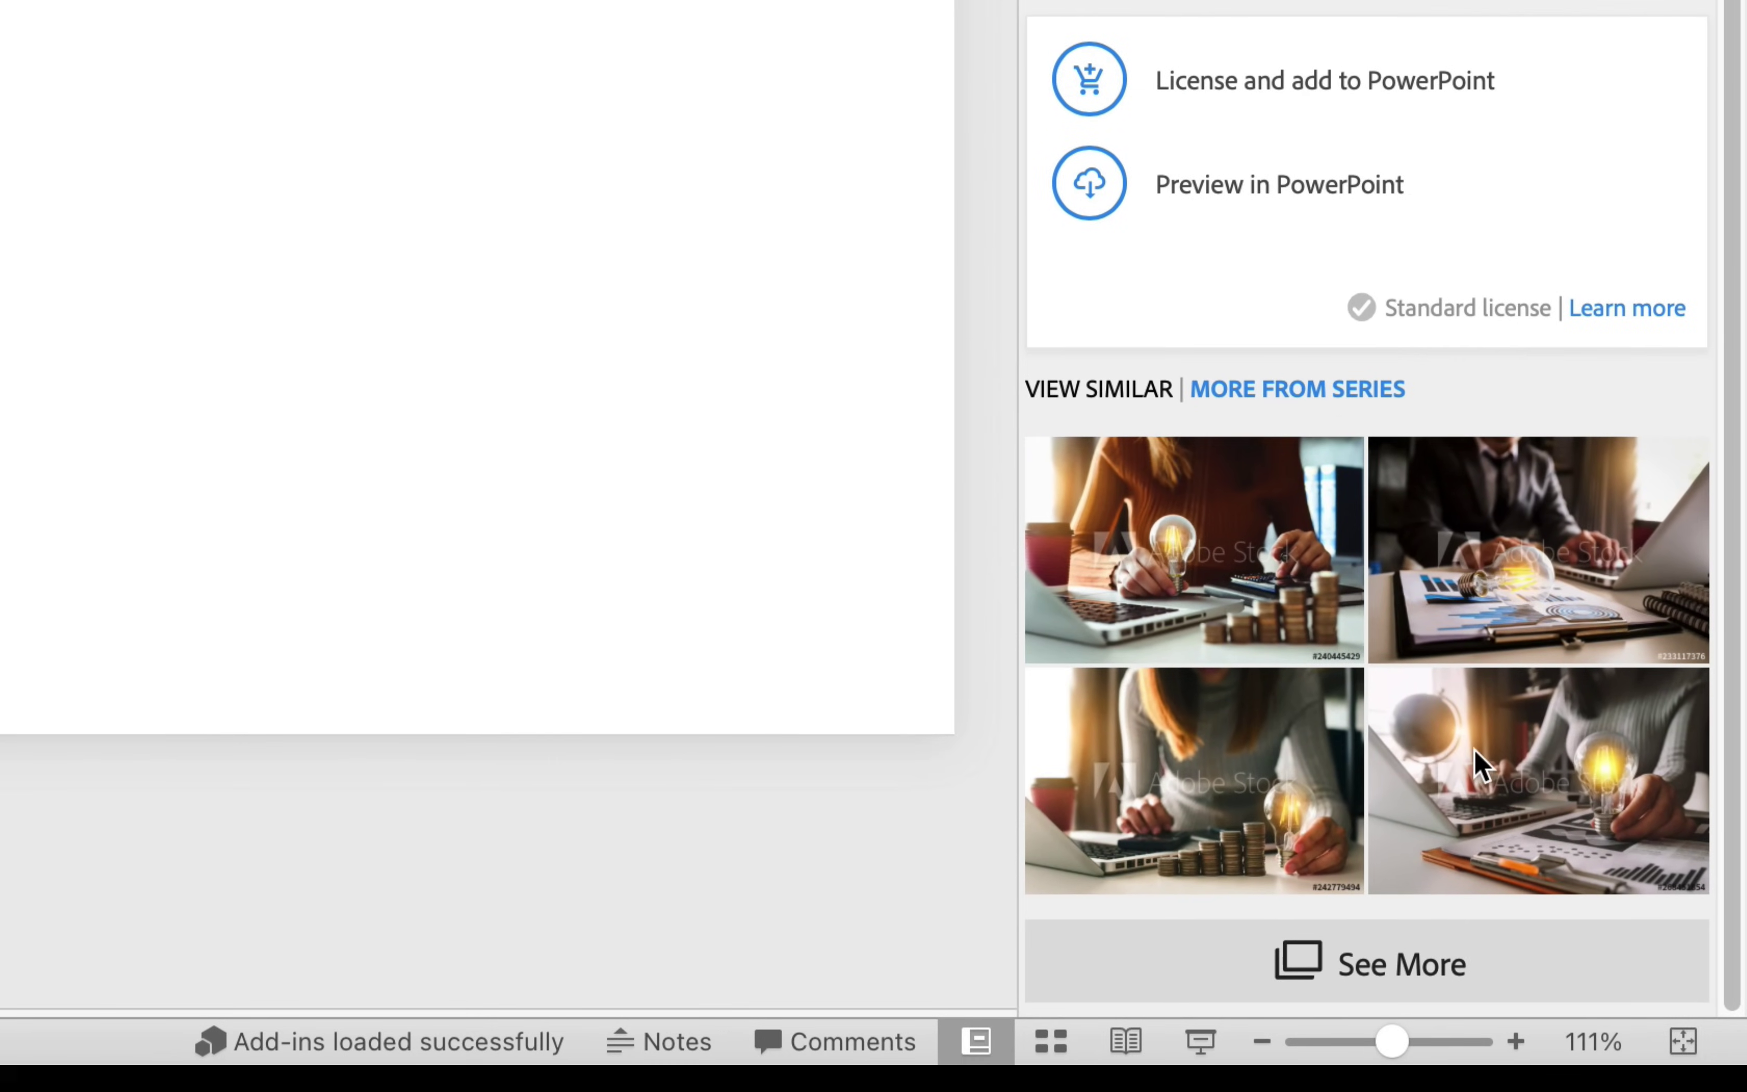
click(1540, 772)
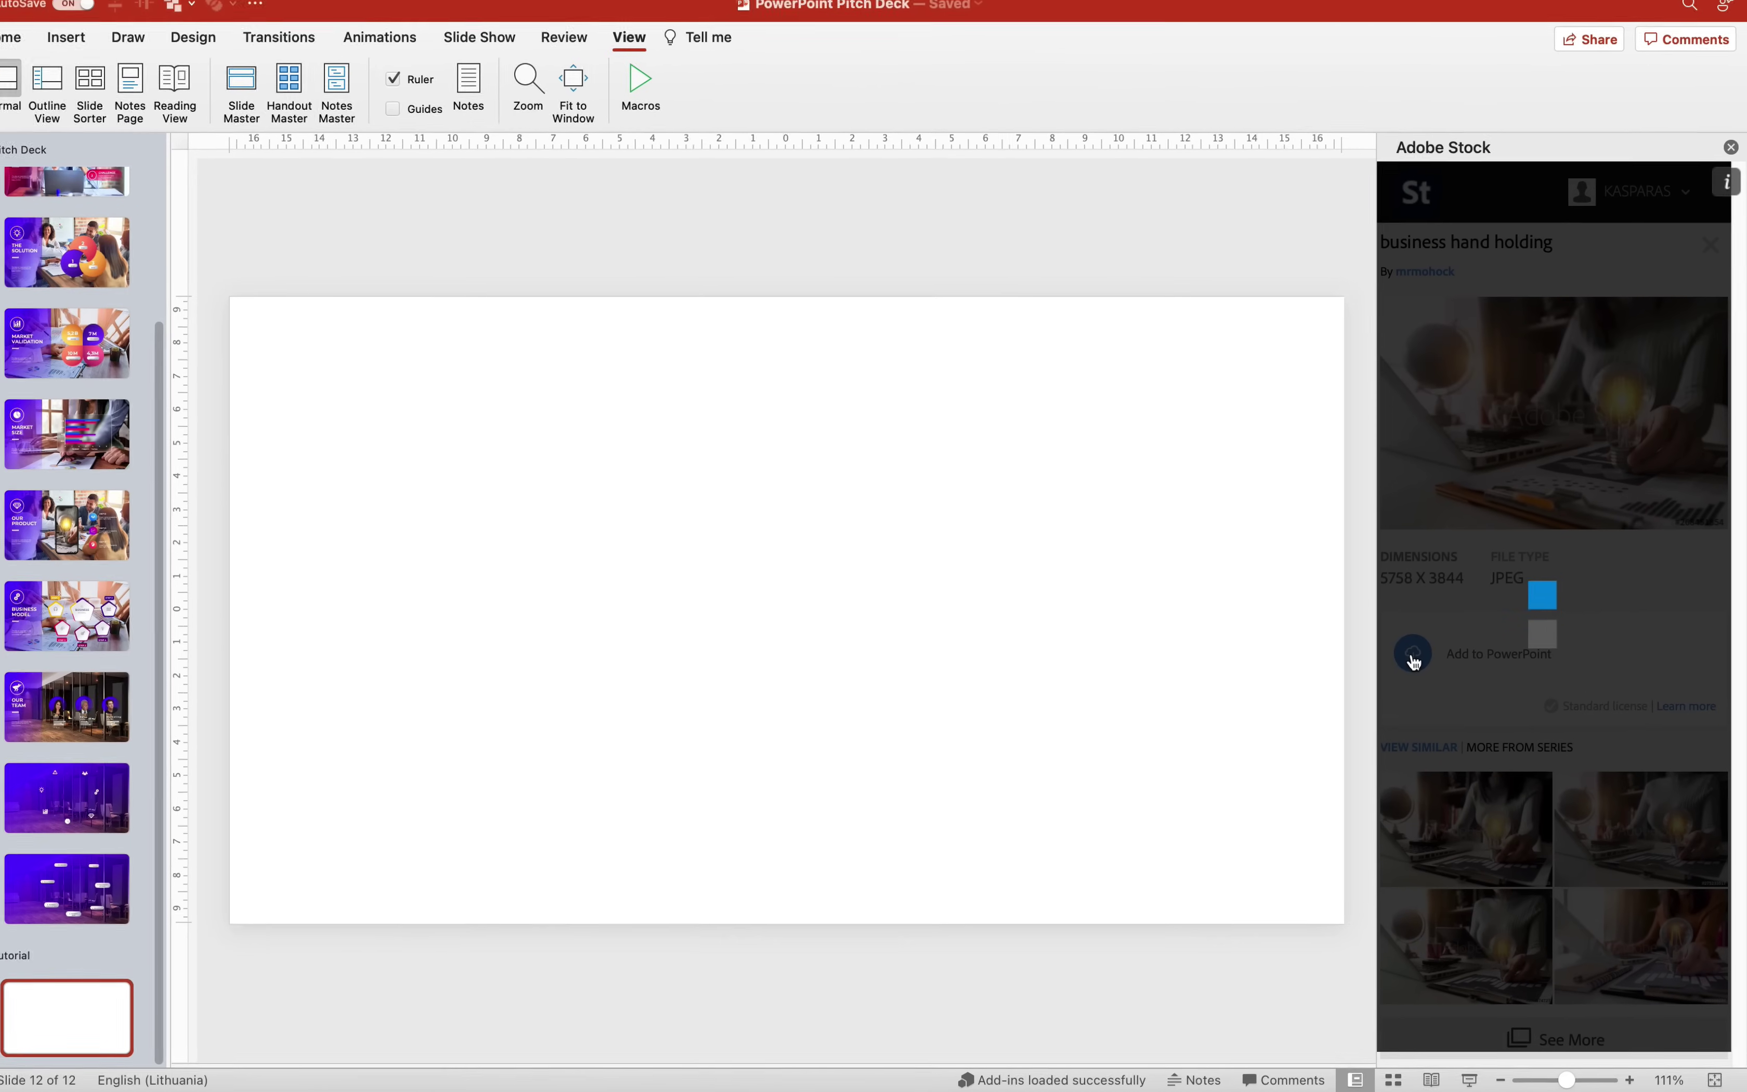
click(1254, 453)
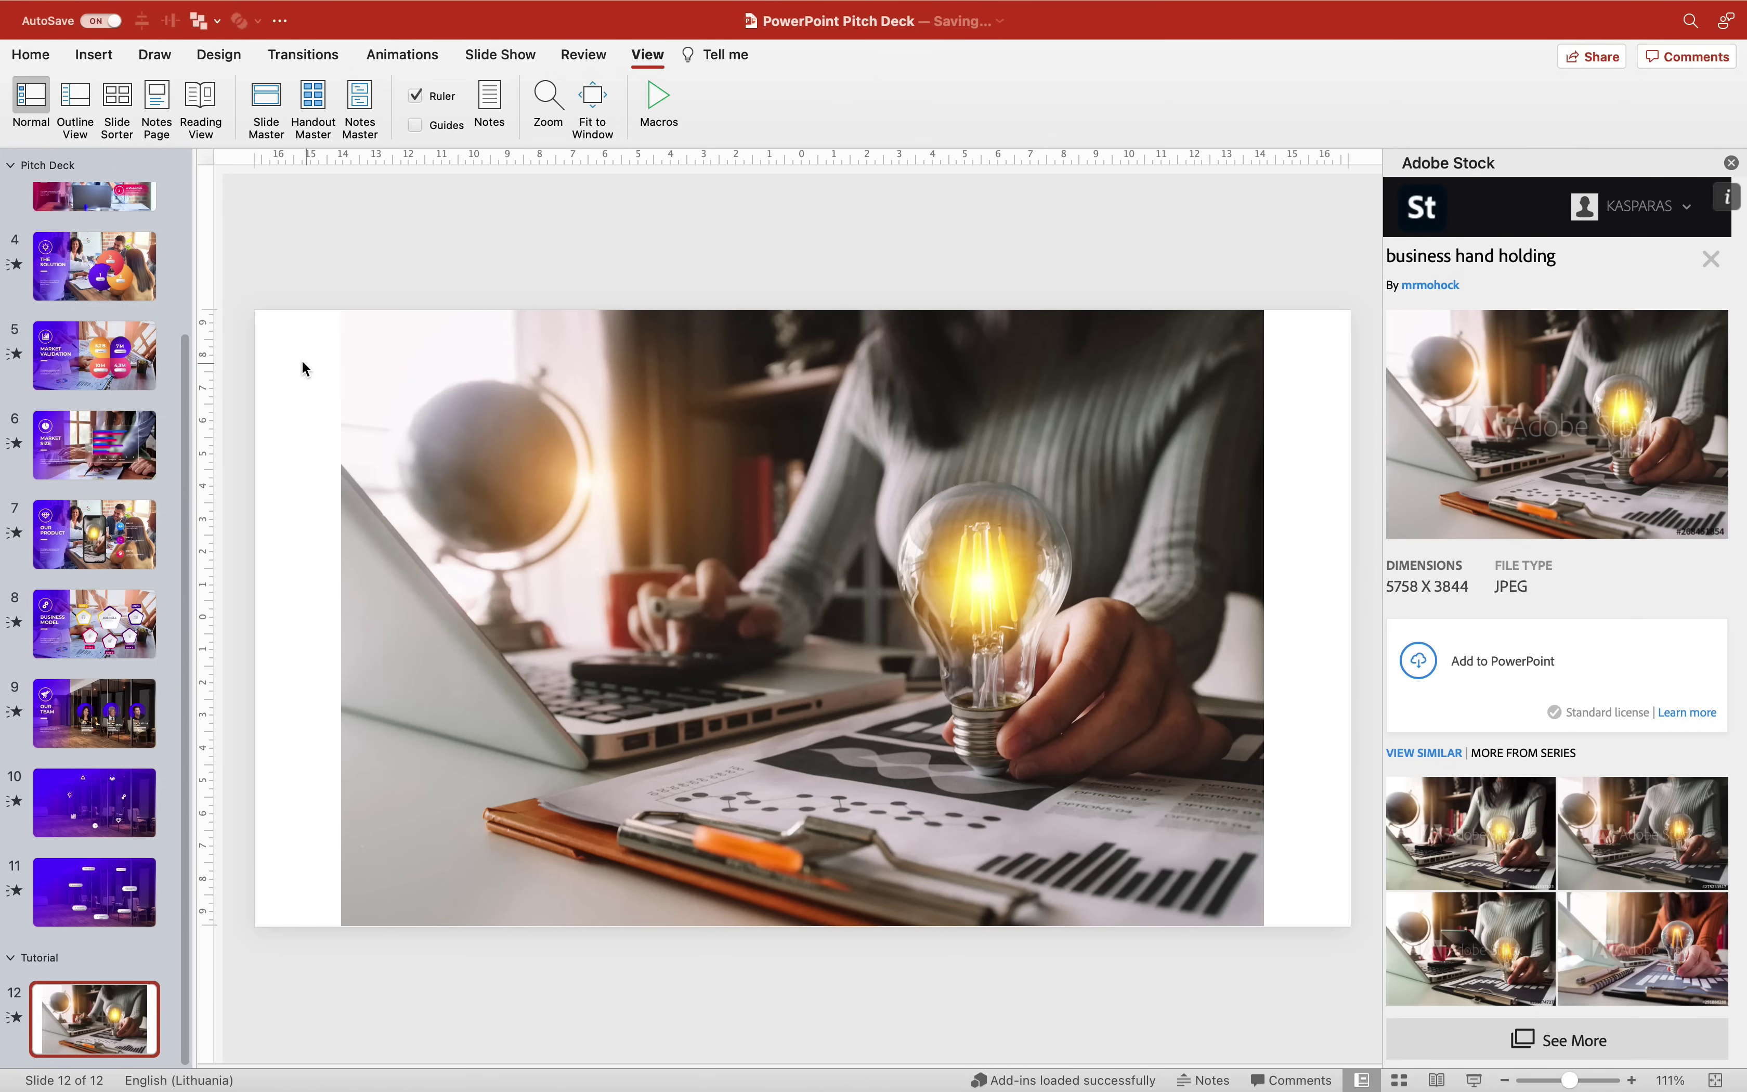
Crop the inserted photo to a 16:9 ratio and enlarge it to fill the whole slide
click(987, 390)
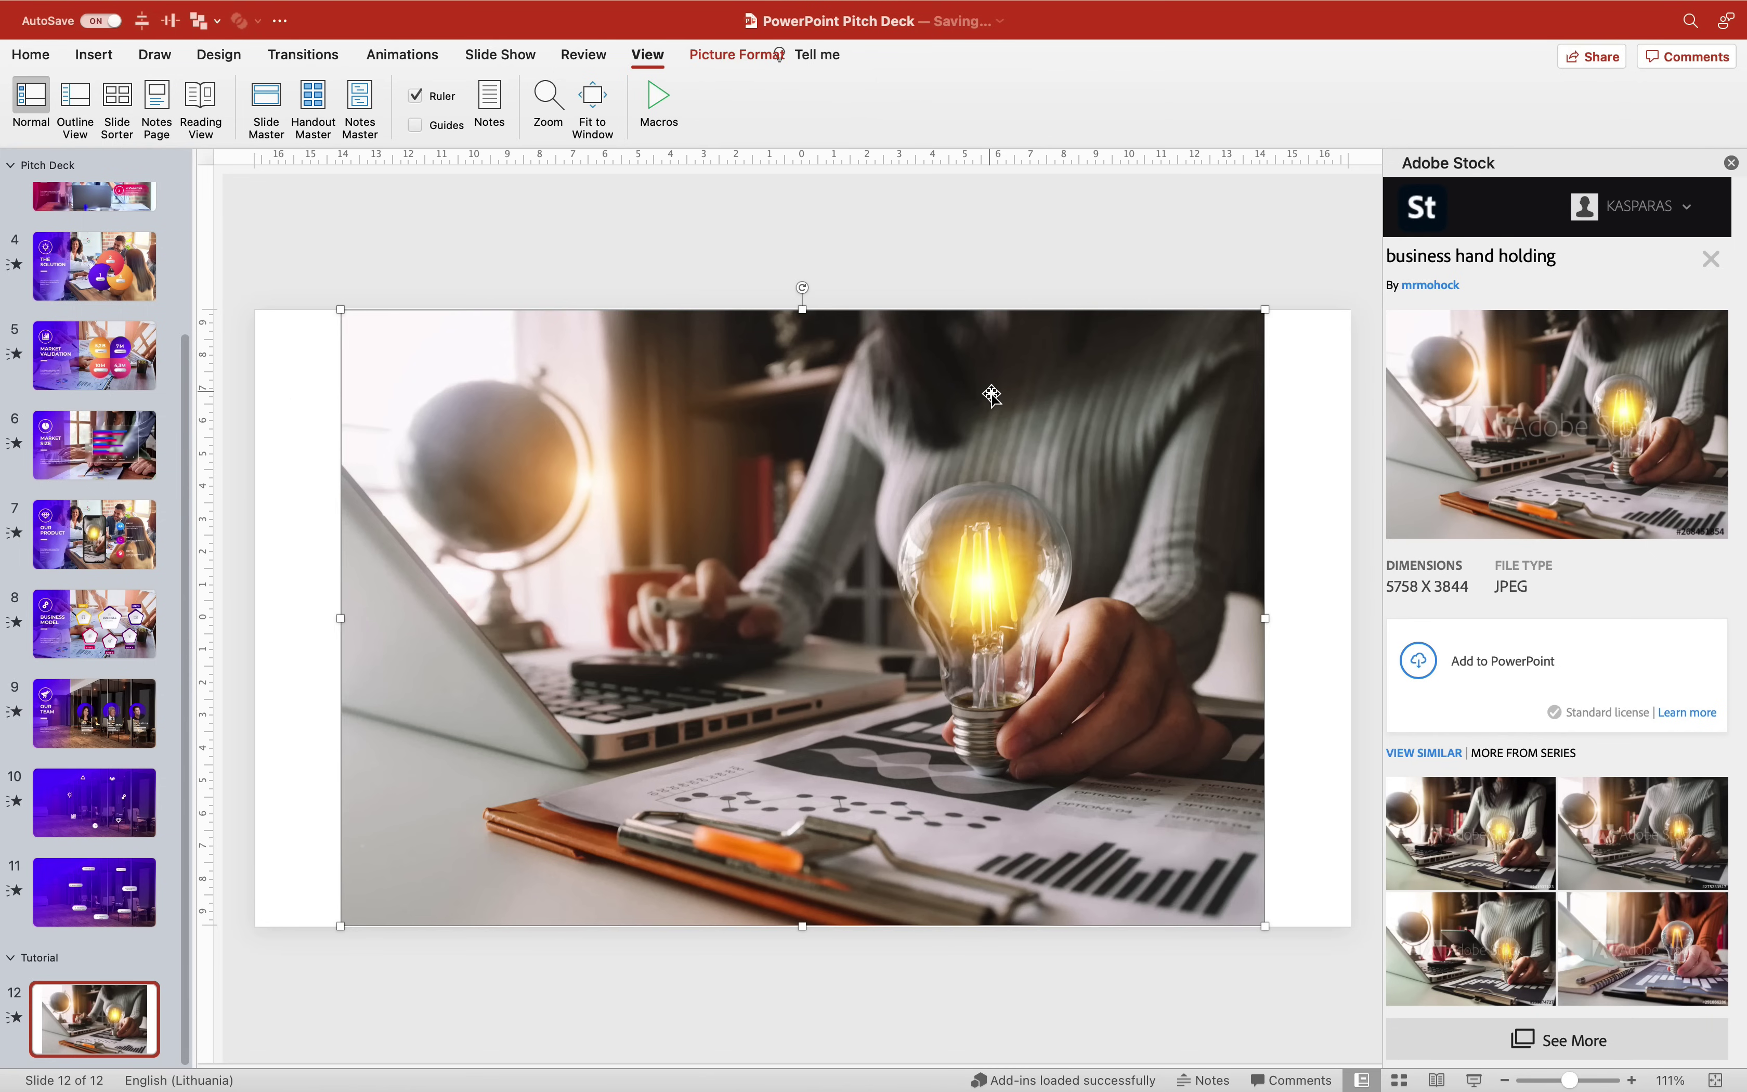
click(720, 65)
click(1360, 95)
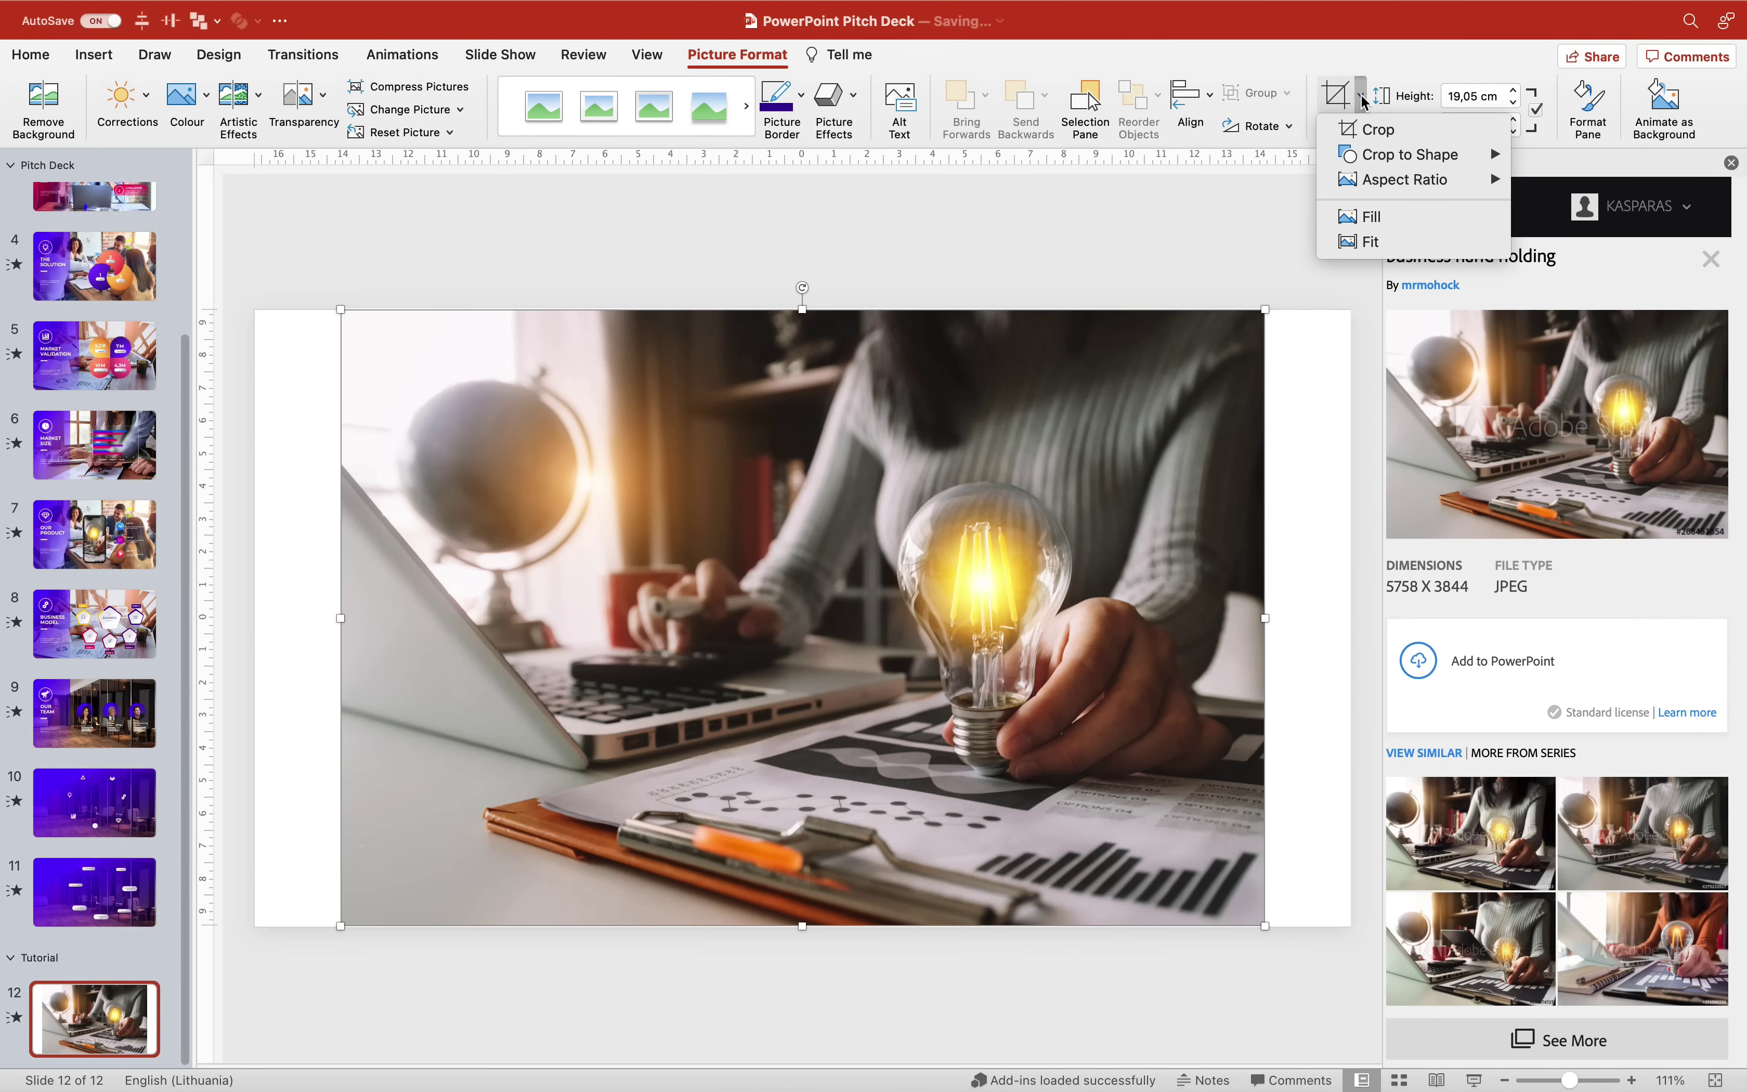
mouse_move(1396, 186)
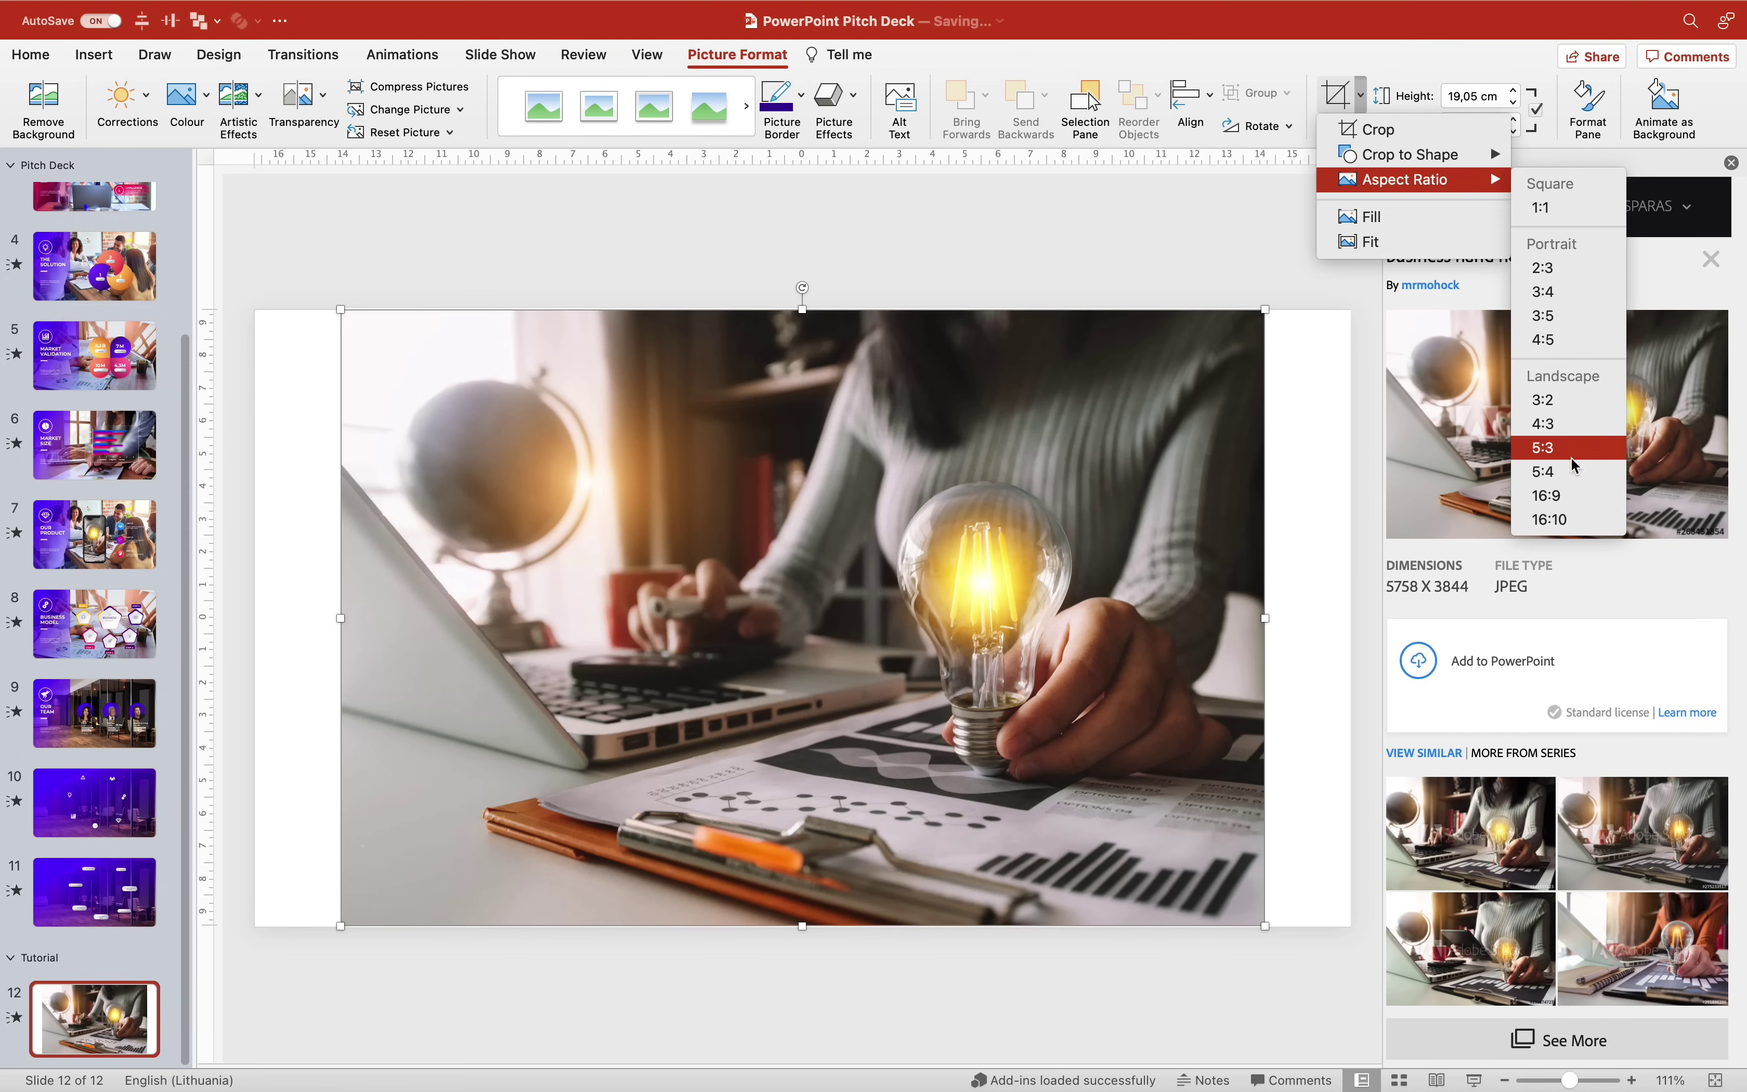
click(1584, 498)
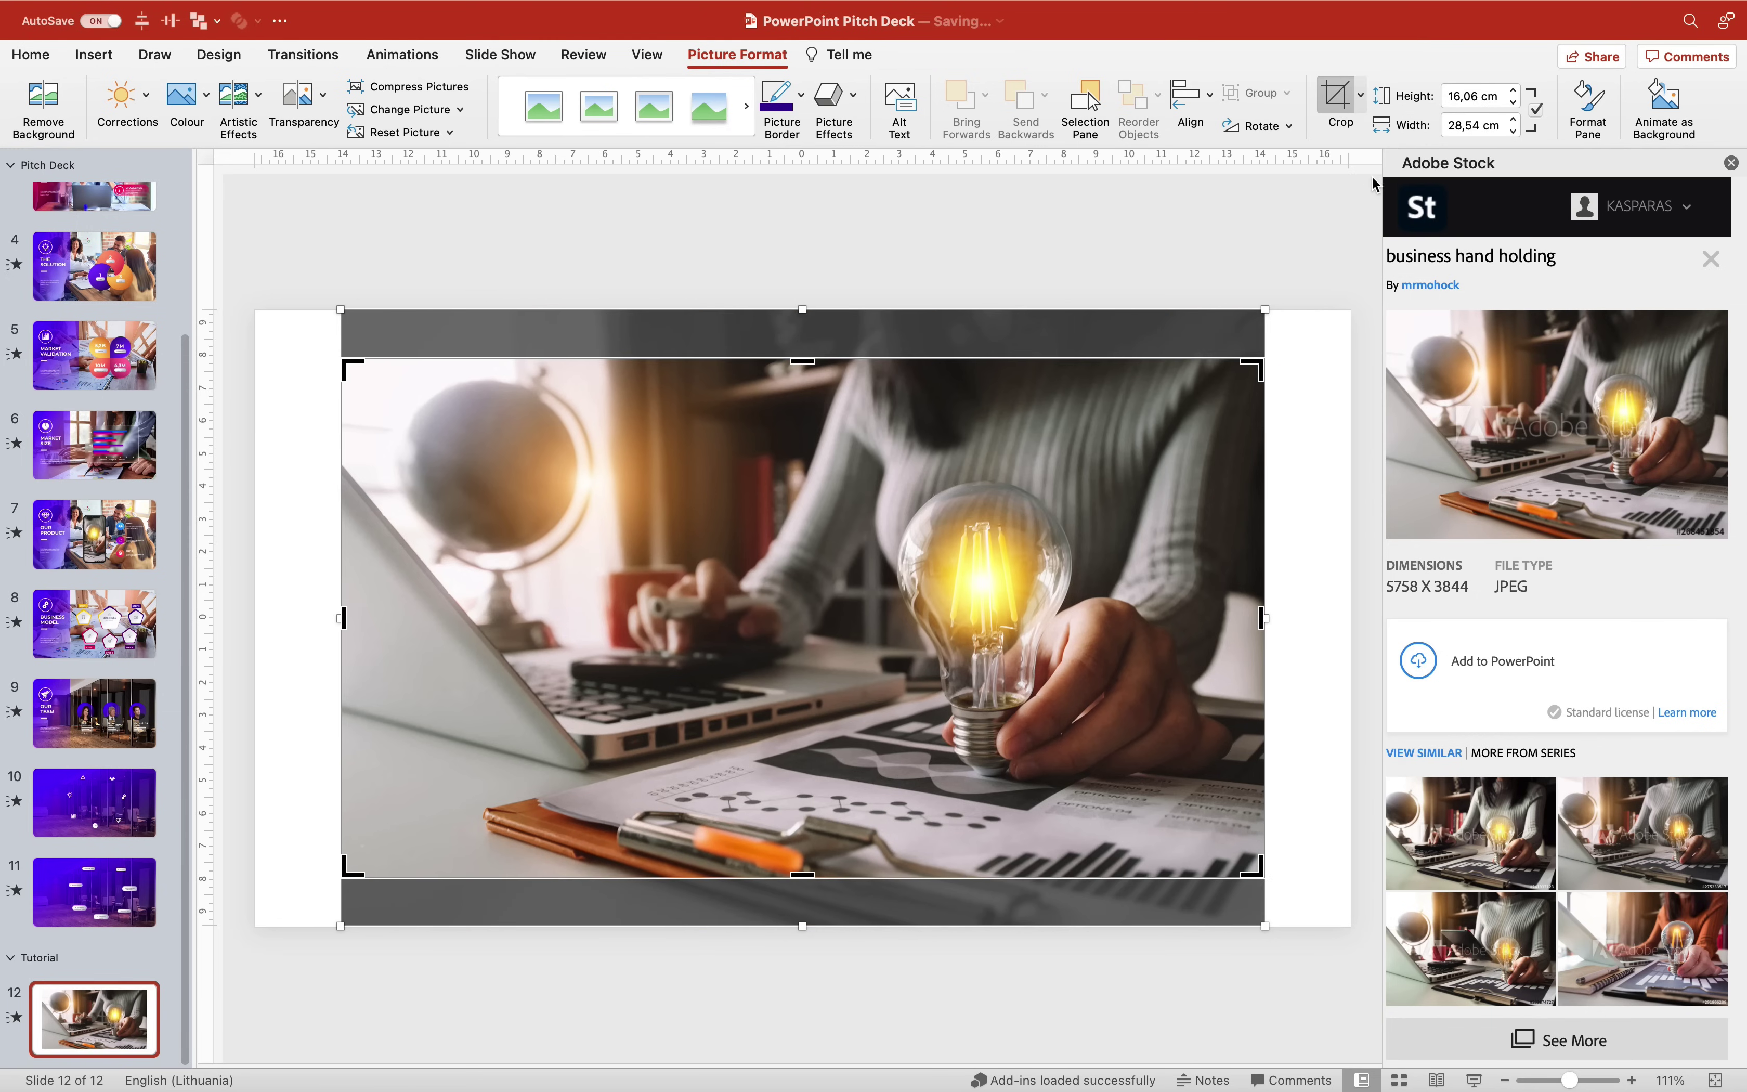
click(1334, 104)
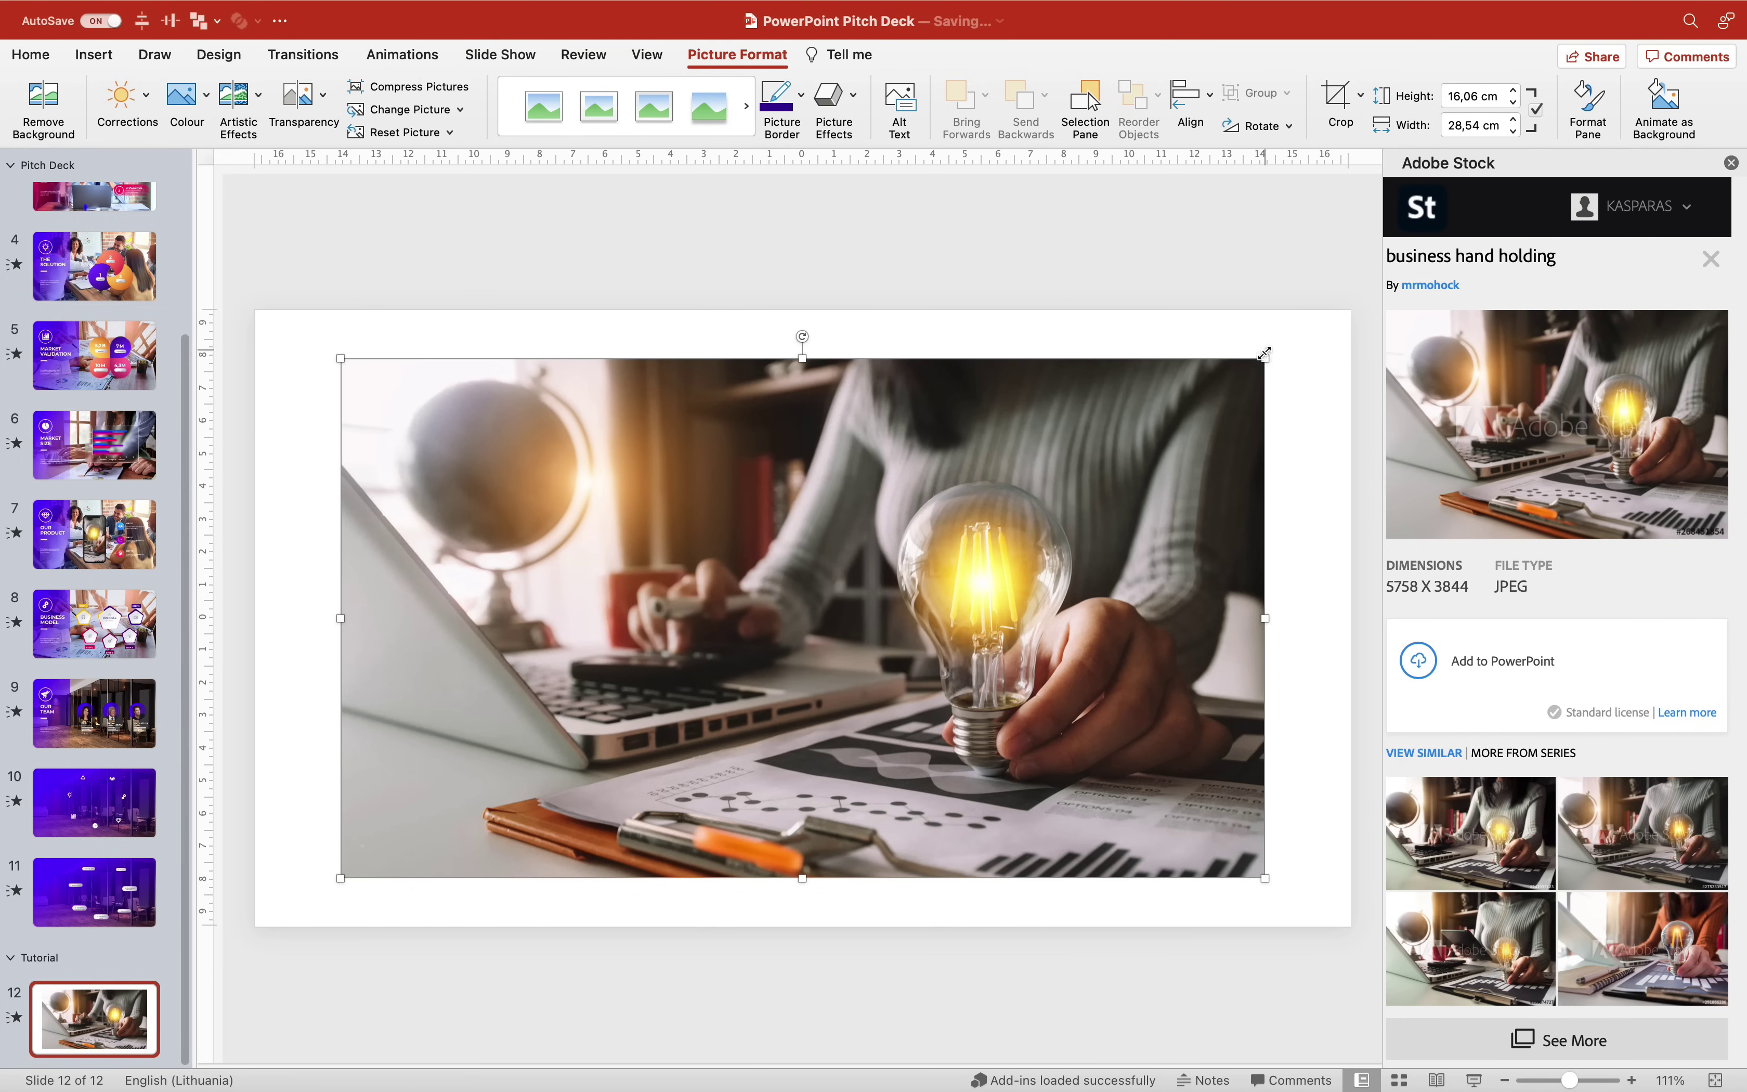
drag(1267, 359, 1347, 310)
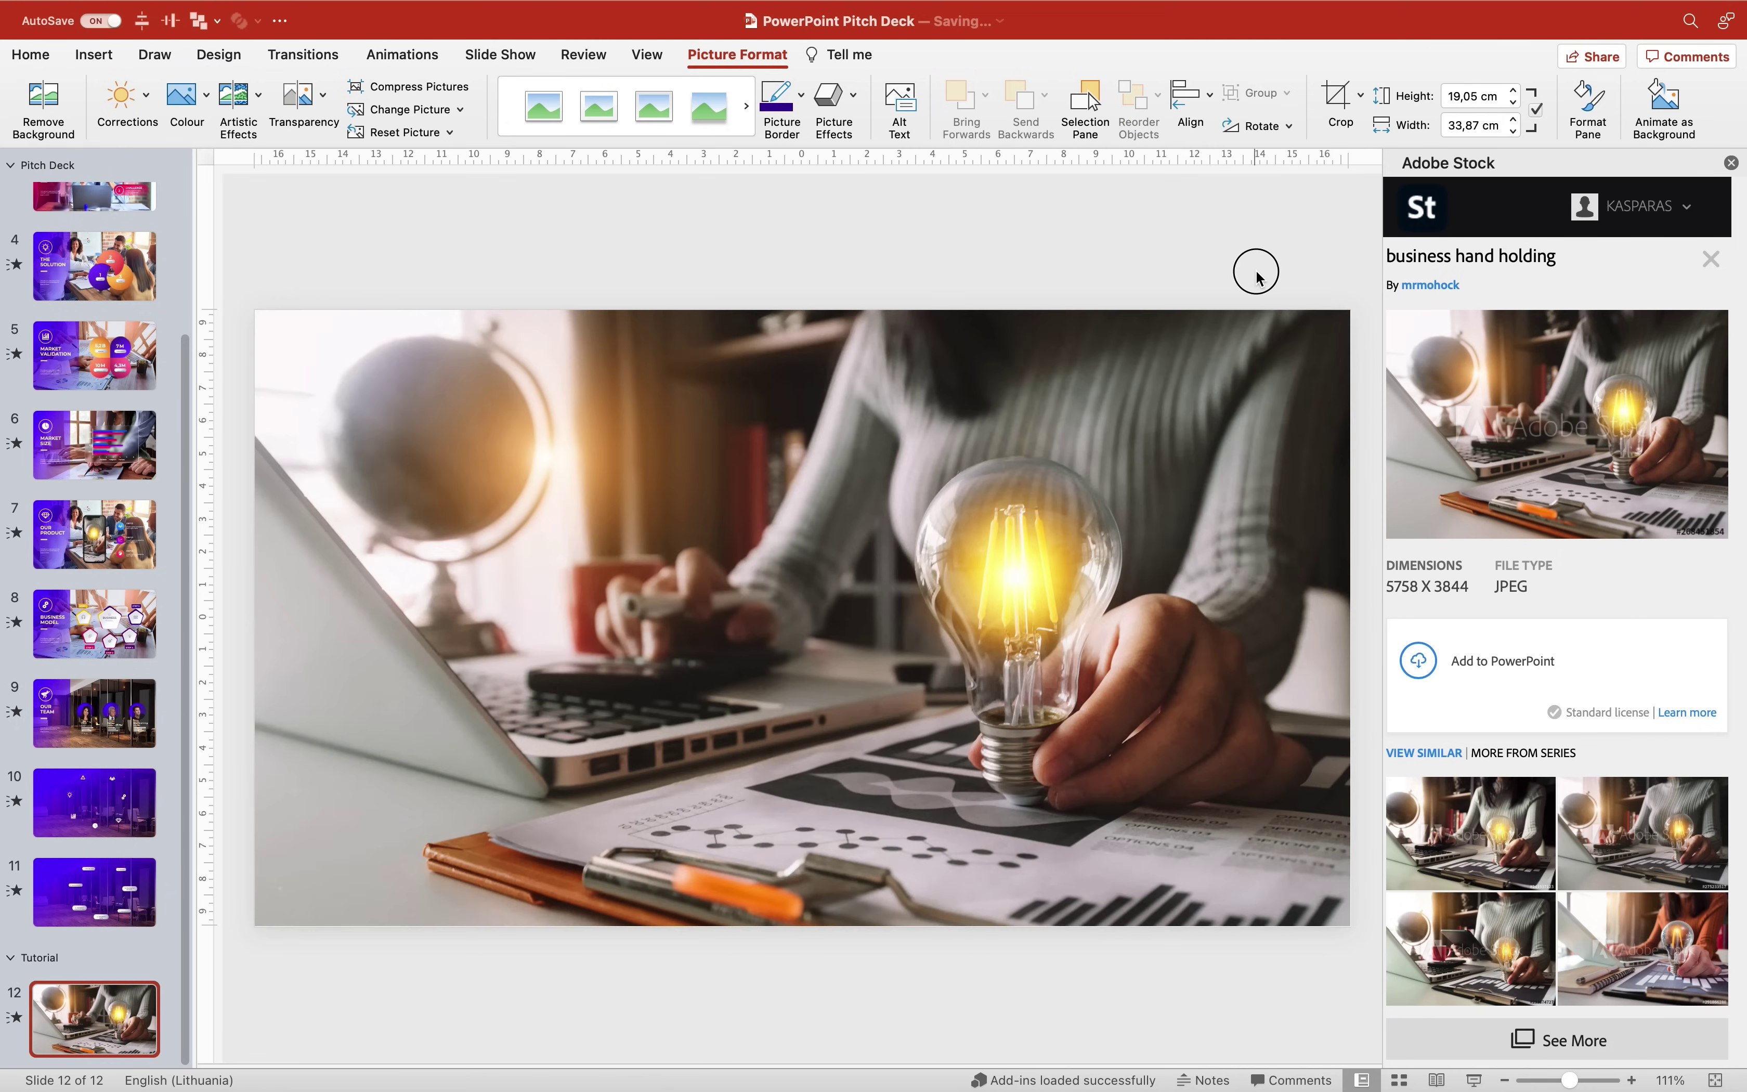
click(1252, 265)
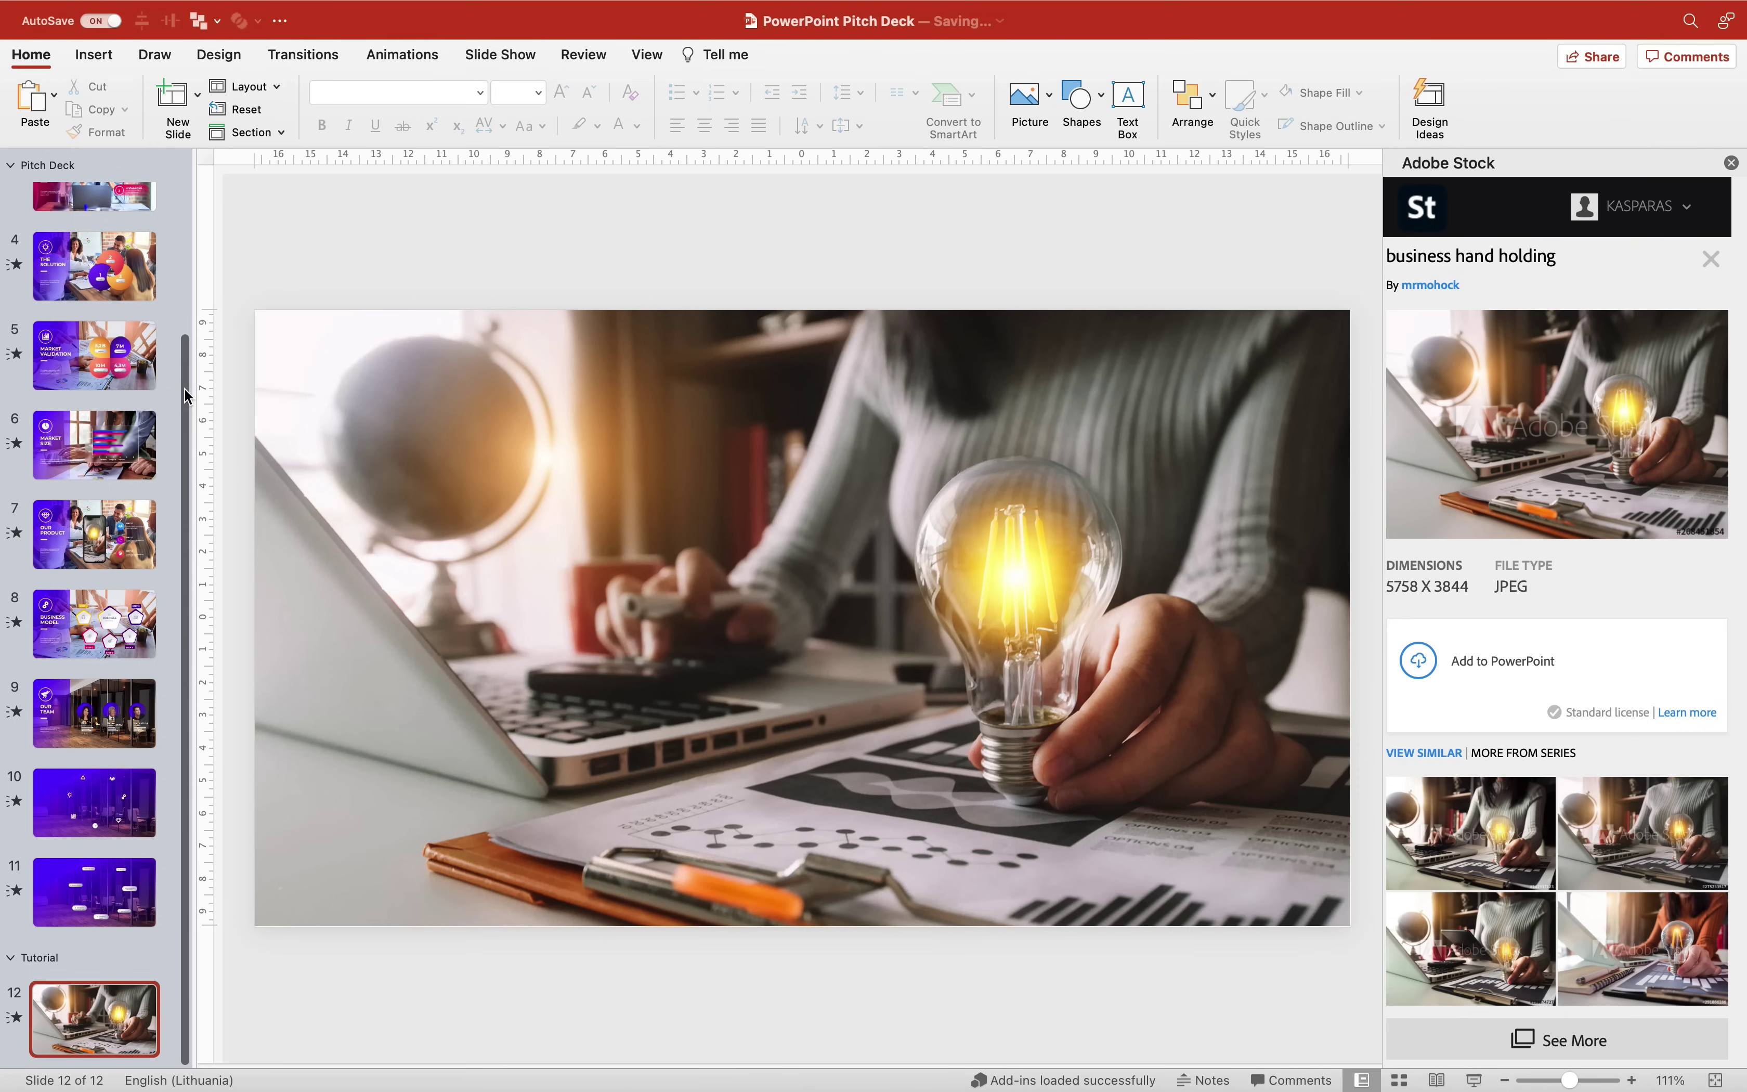
scroll(186, 396, up, 5)
View the PITCH DECK 2021 title slide, then insert a blank slide 13 after slide 12
click(134, 232)
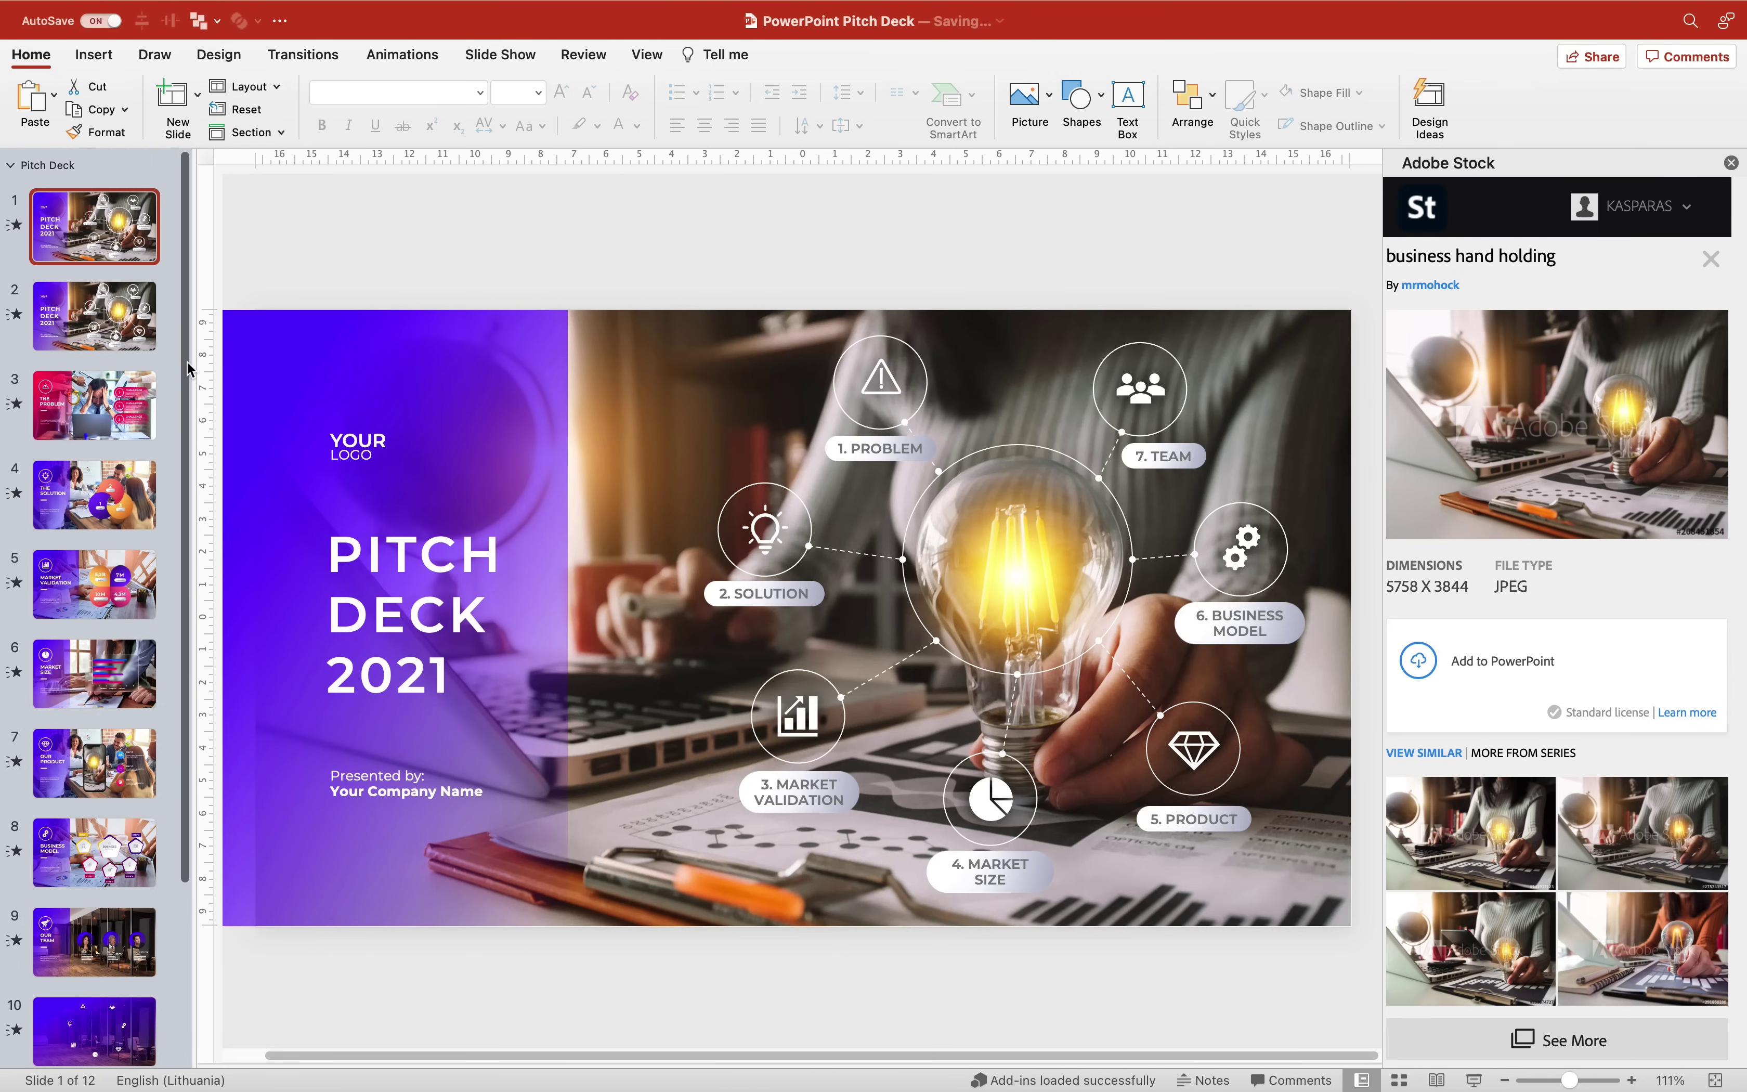
scroll(176, 507, down, 5)
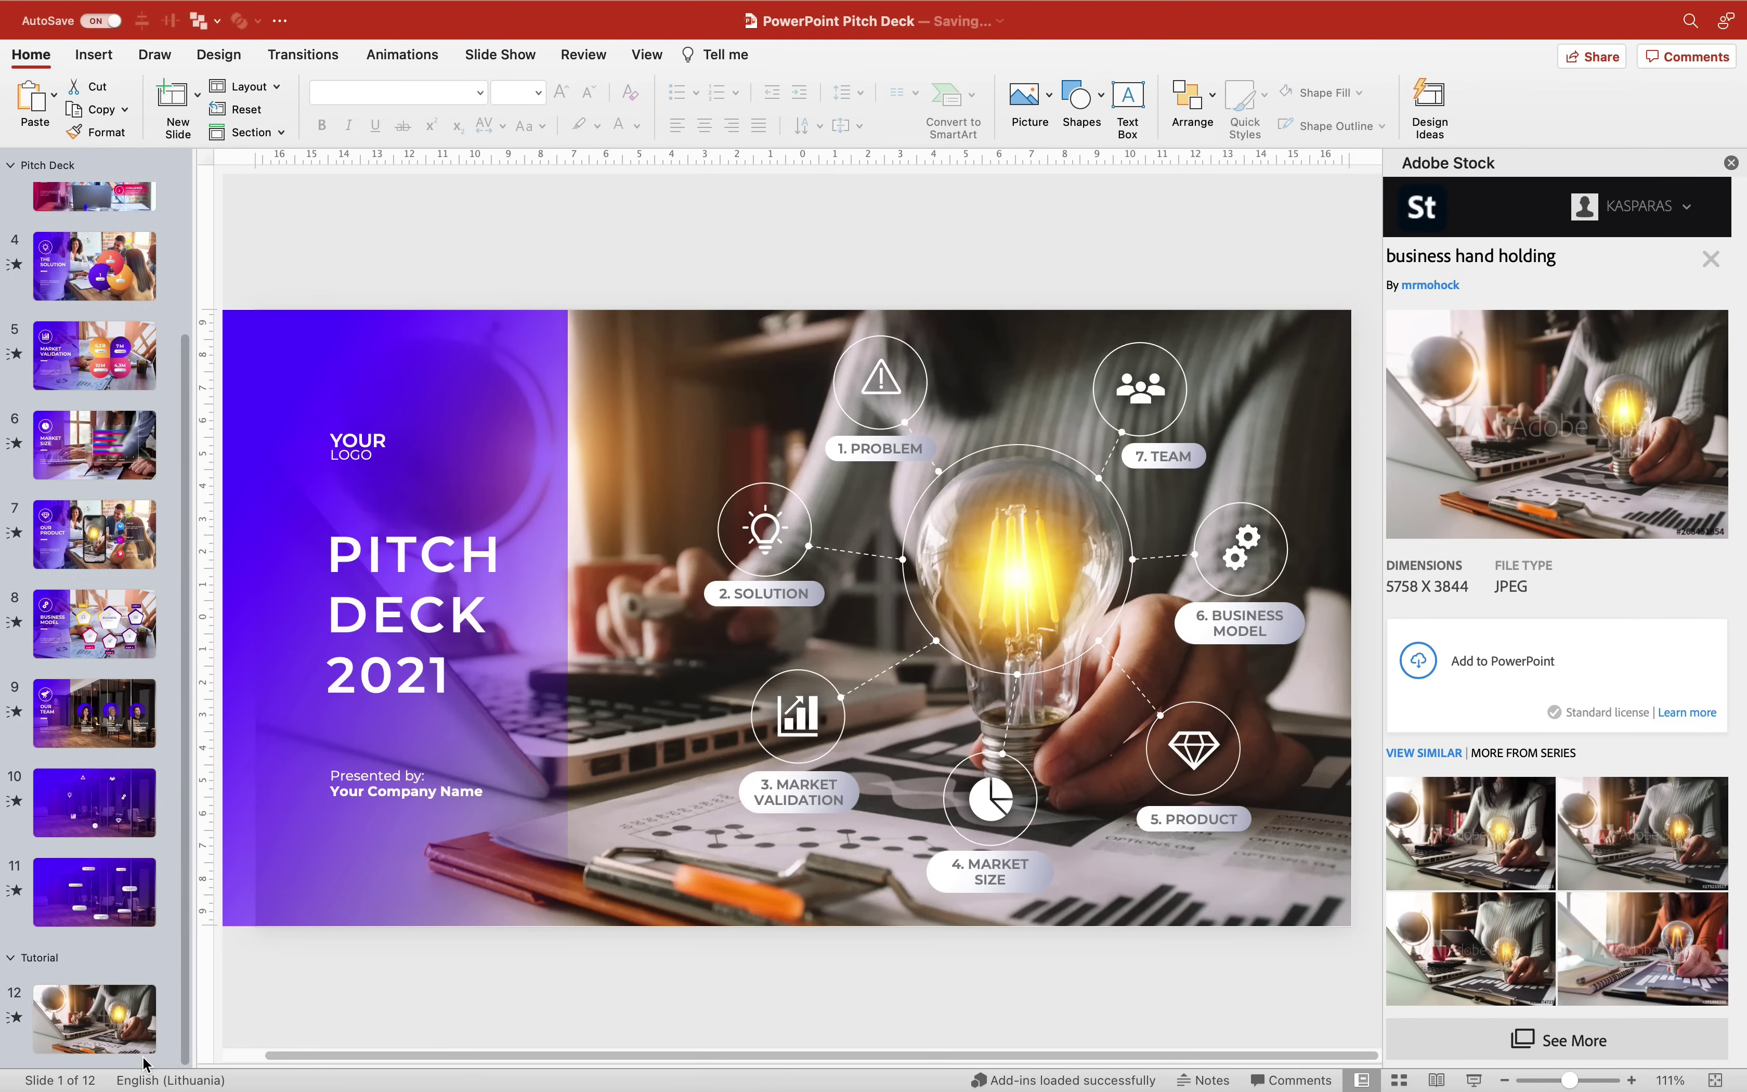
click(144, 1065)
key(Return)
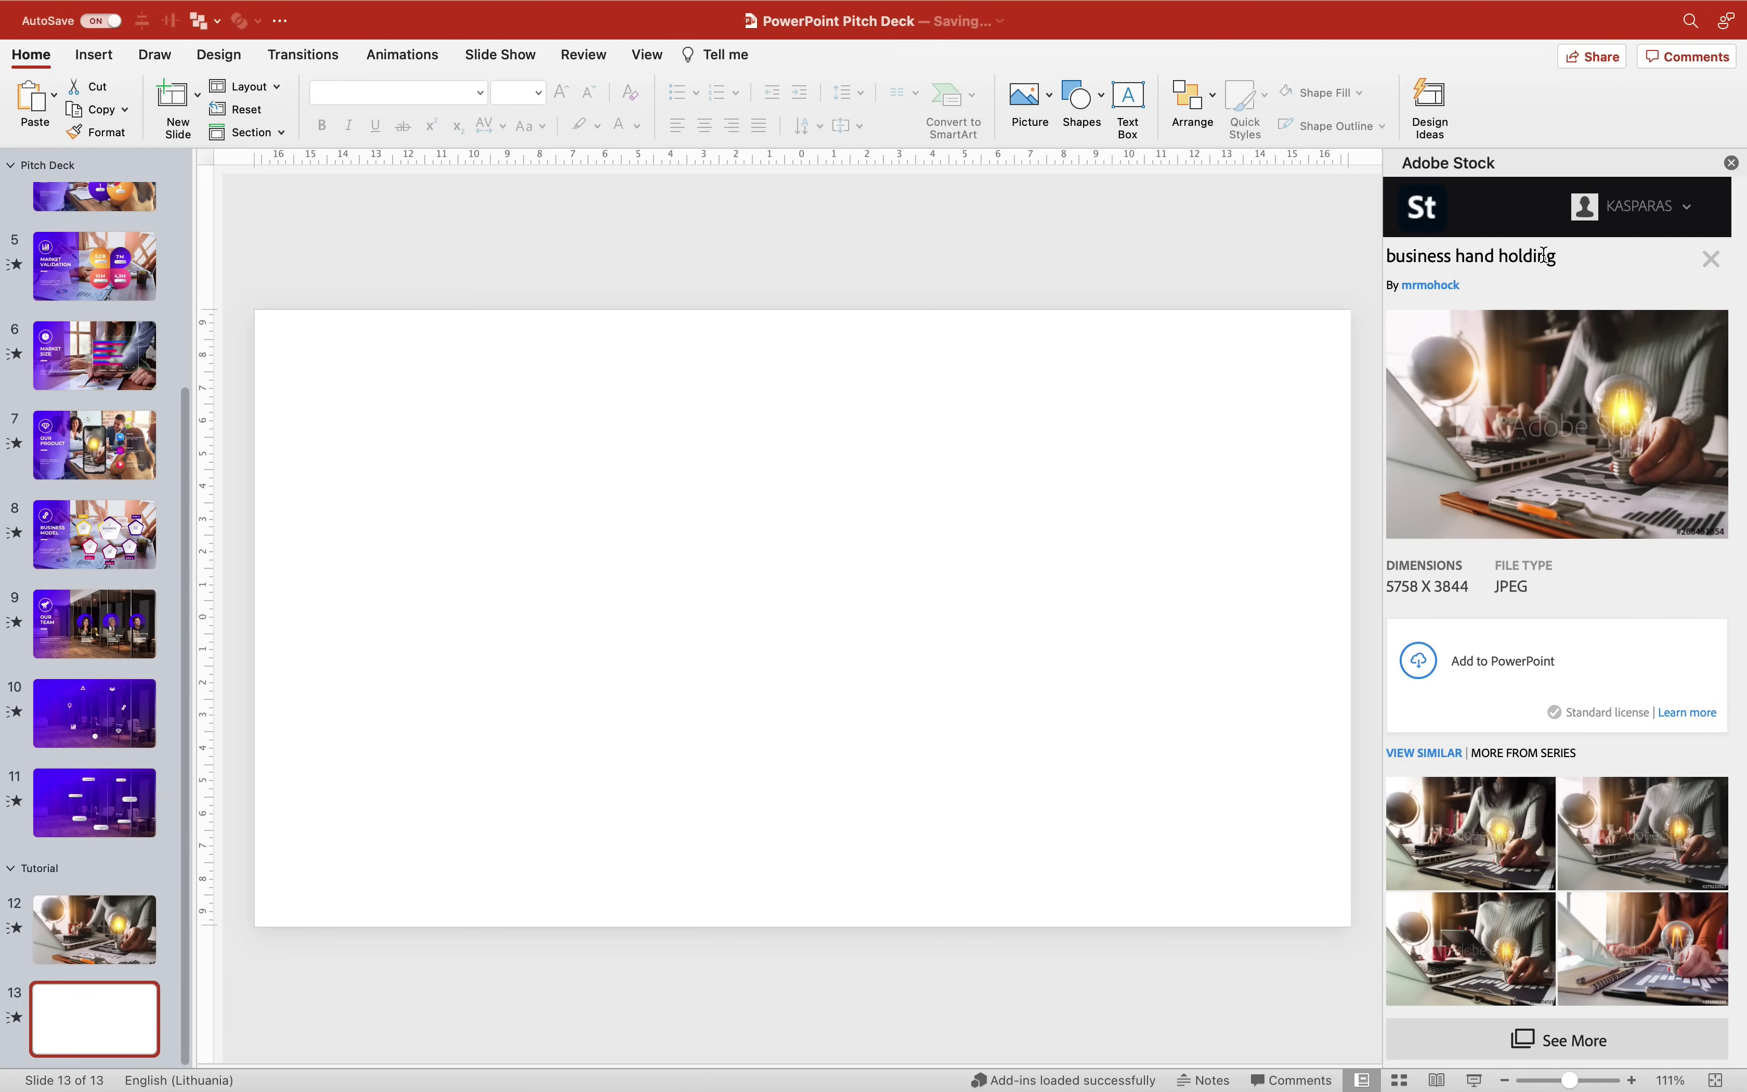
Place the Group of business workers photo from Adobe Stock history on slide 13
click(1689, 211)
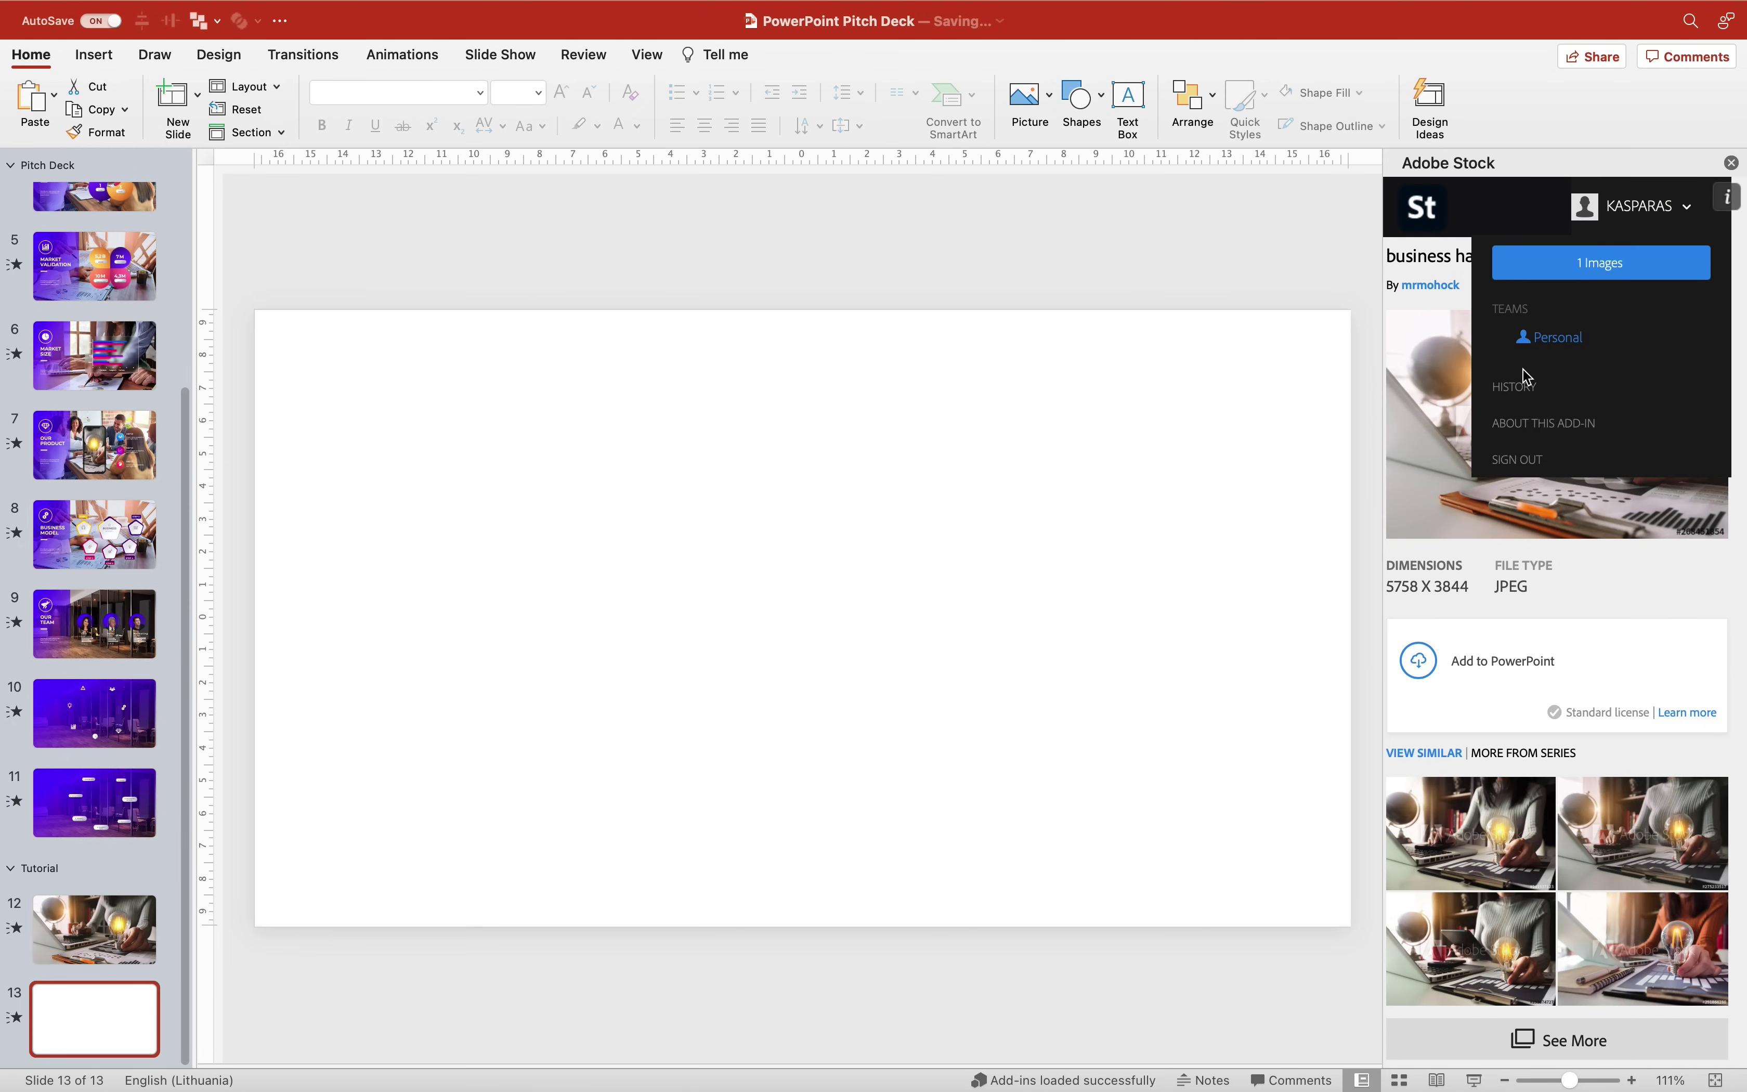
click(1514, 390)
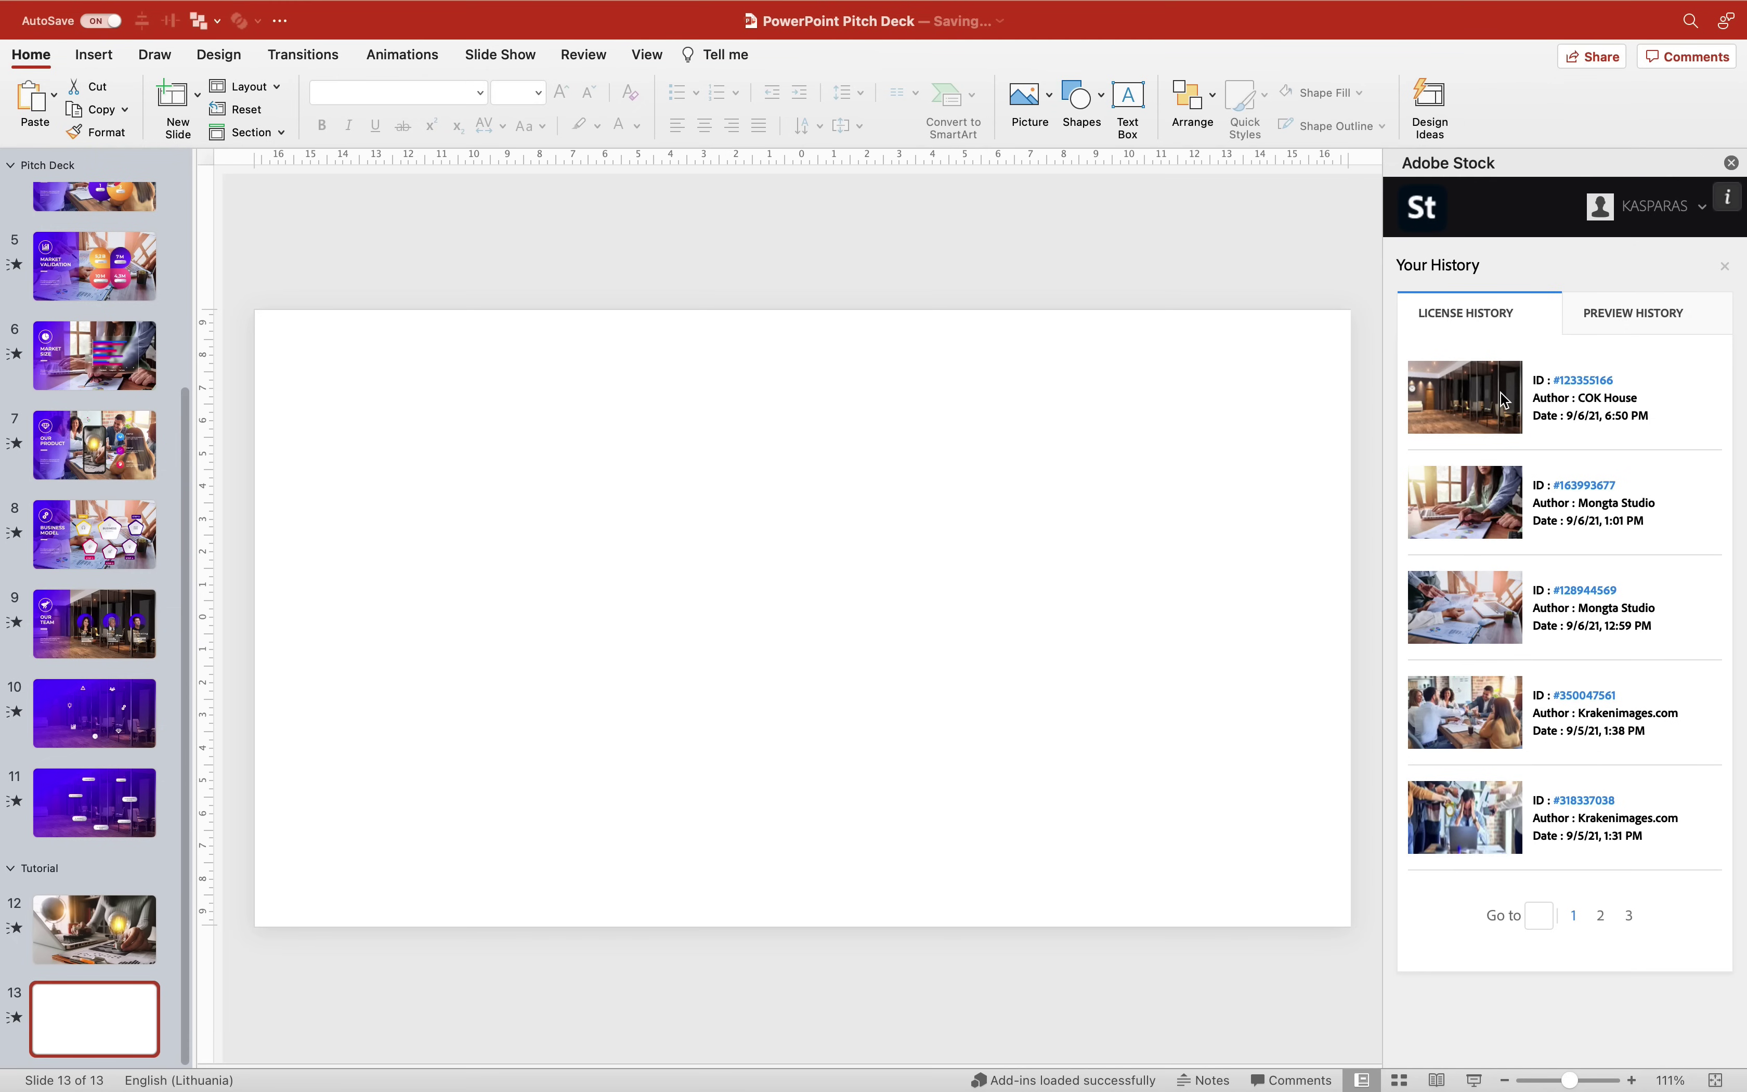
click(1581, 802)
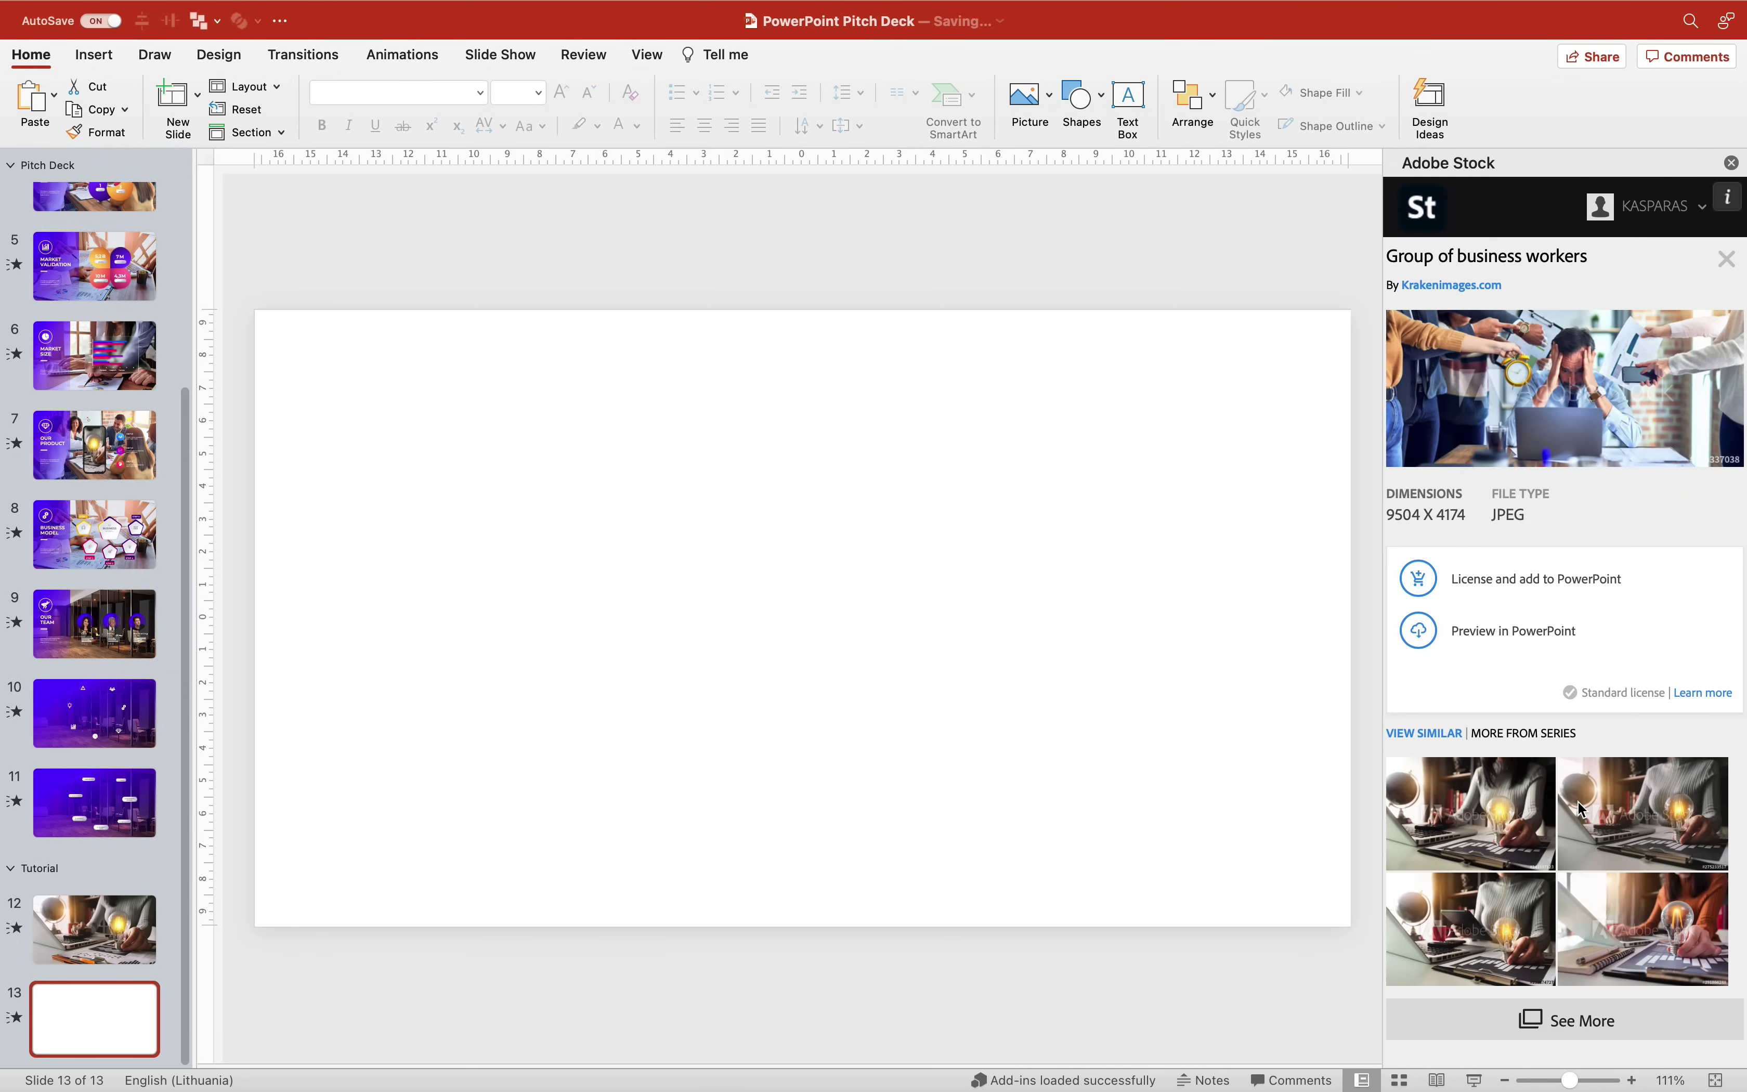
click(1426, 594)
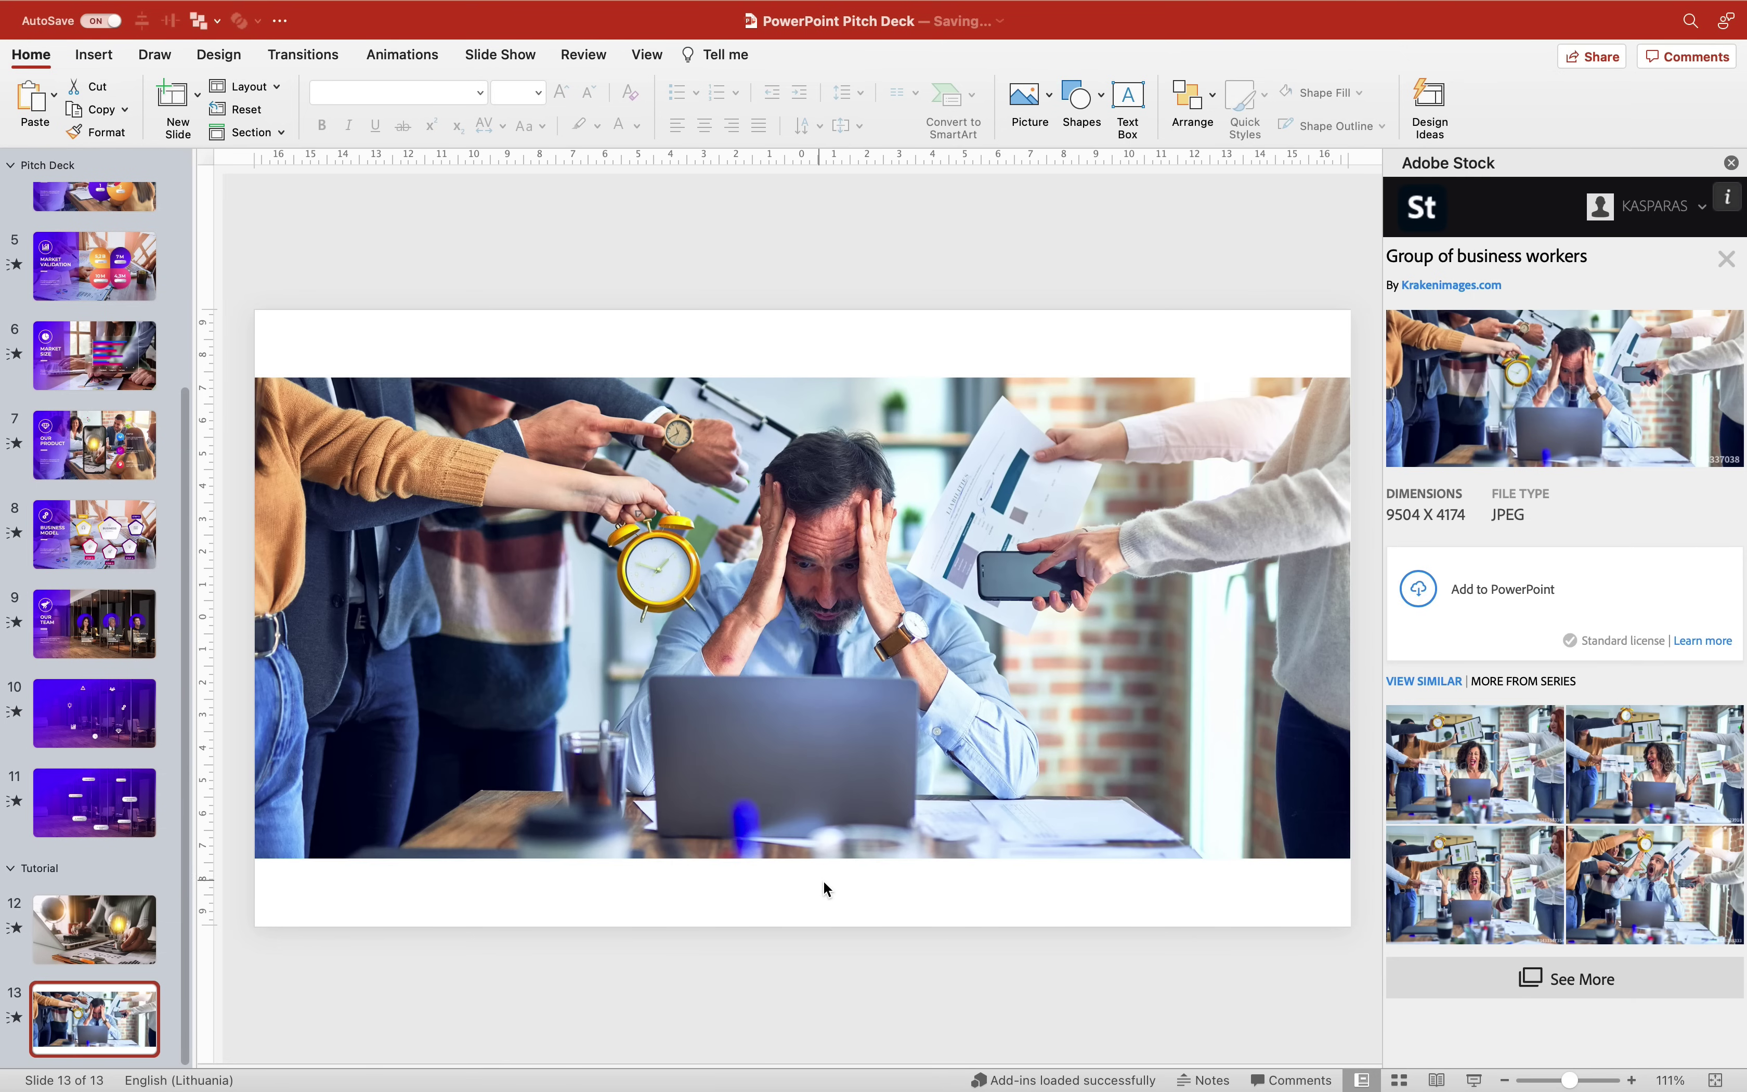
Delete the business workers photo and switch to Slide Master view
click(849, 638)
key(BackSpace)
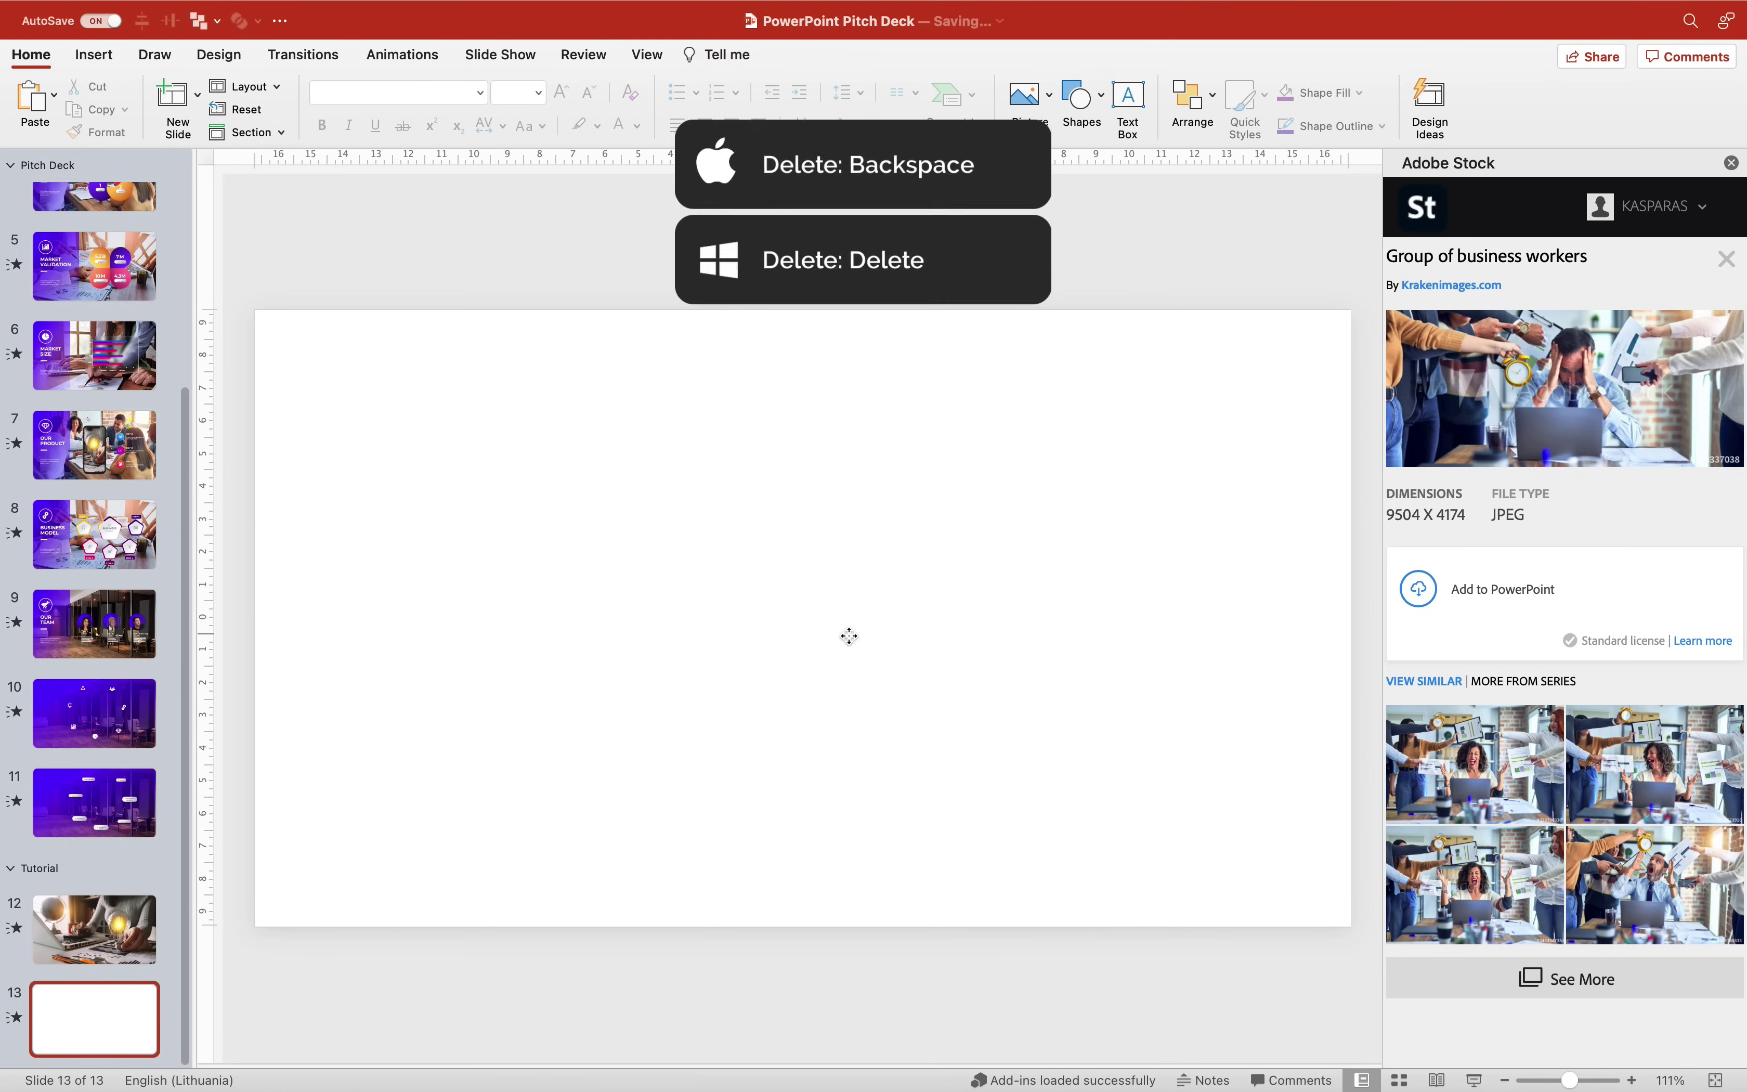
click(644, 55)
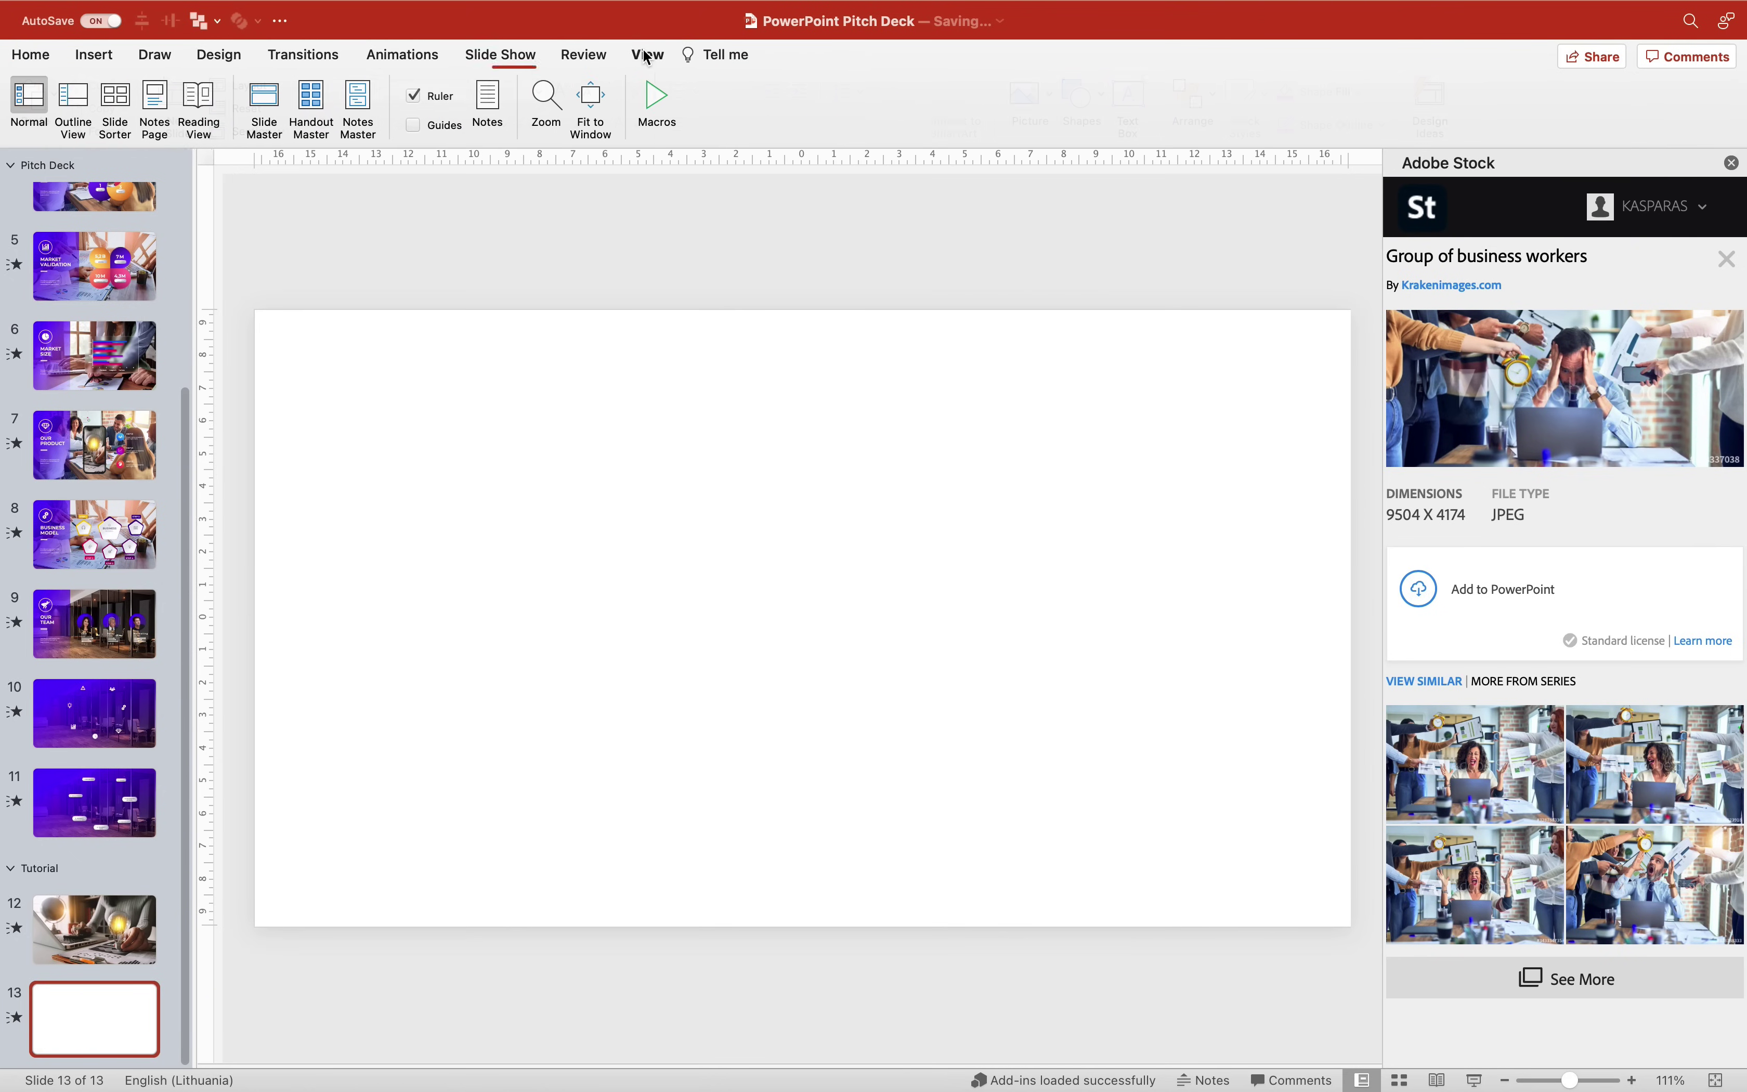
click(267, 102)
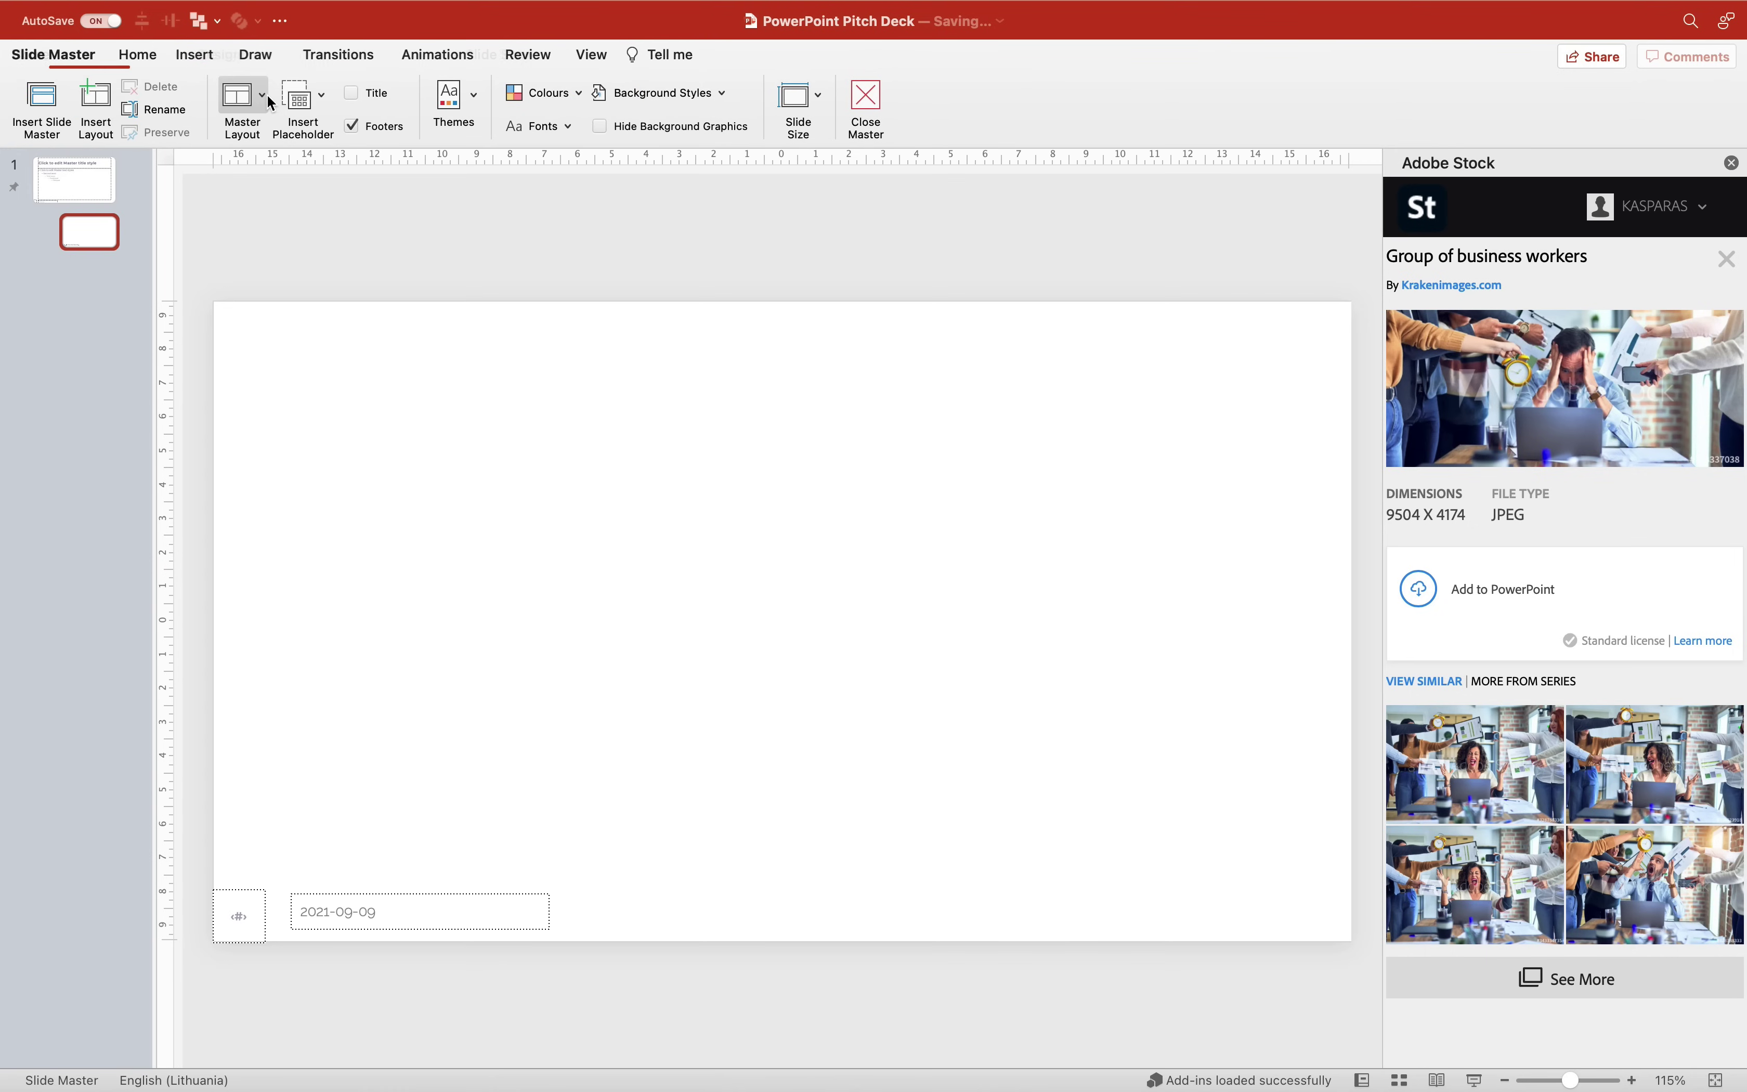
Insert a new layout in the slide master and delete its title placeholder
click(88, 269)
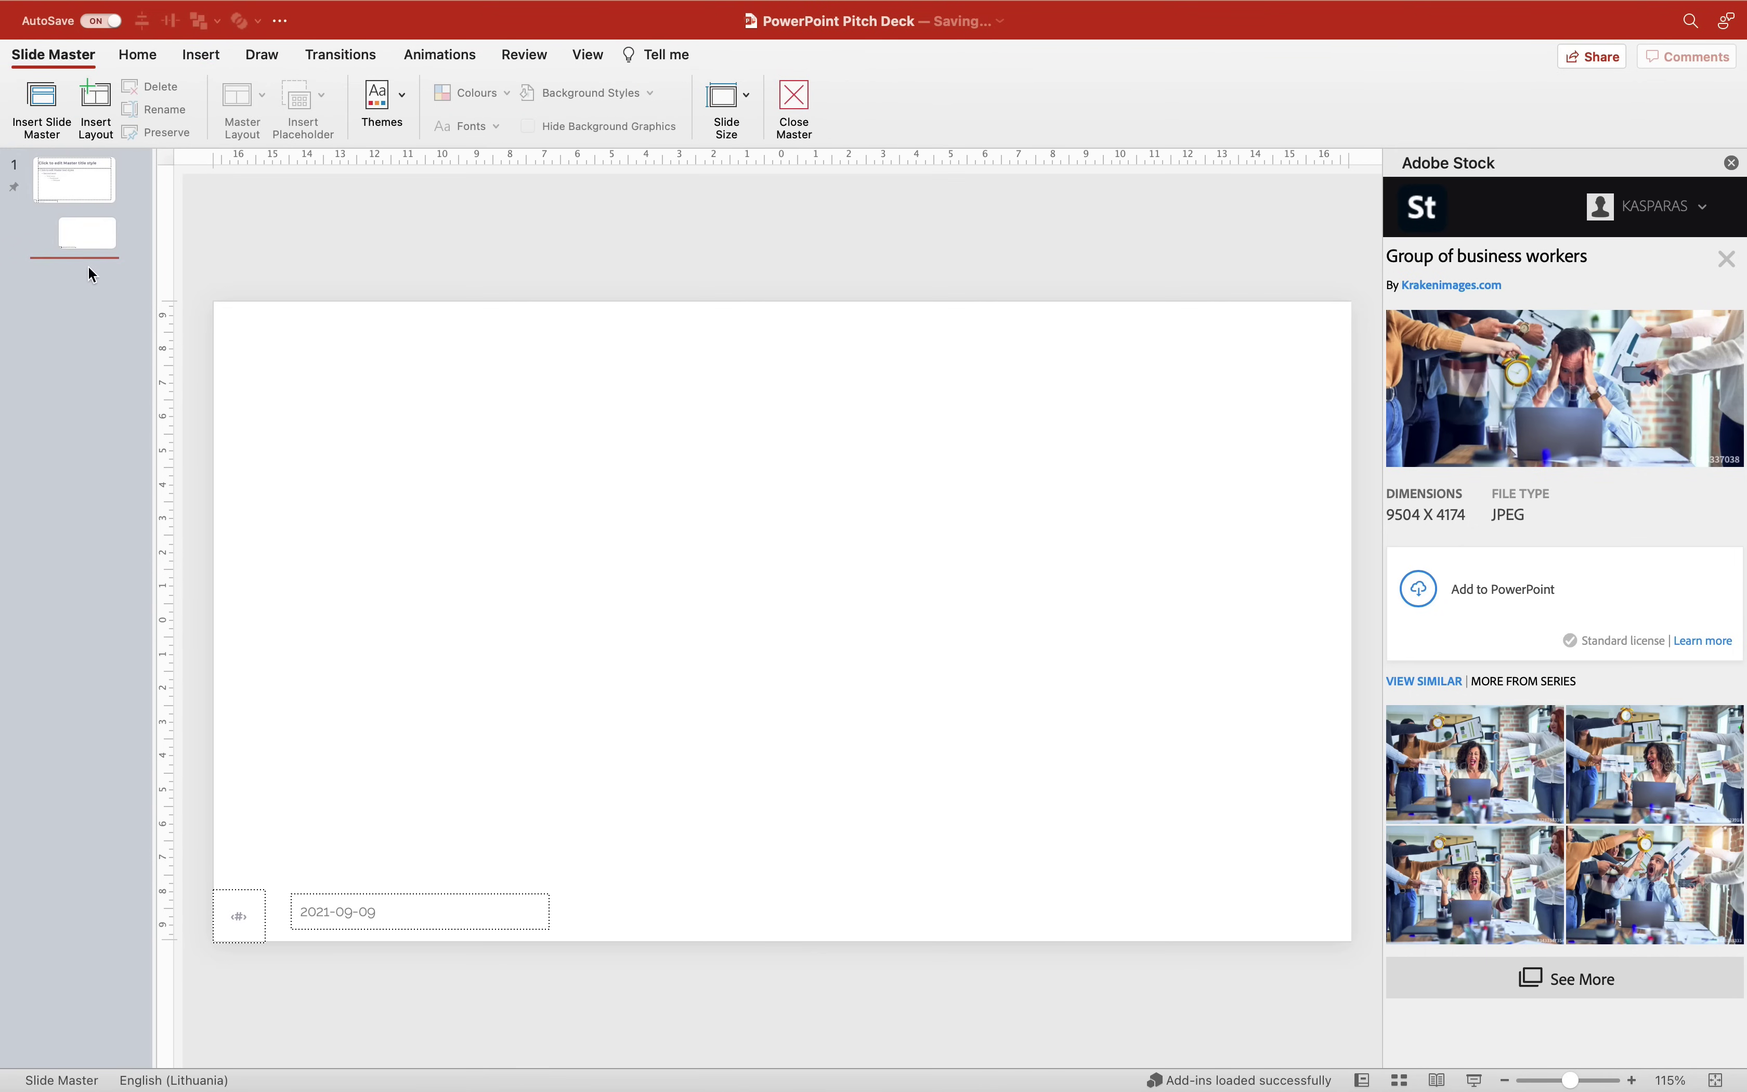
key(Return)
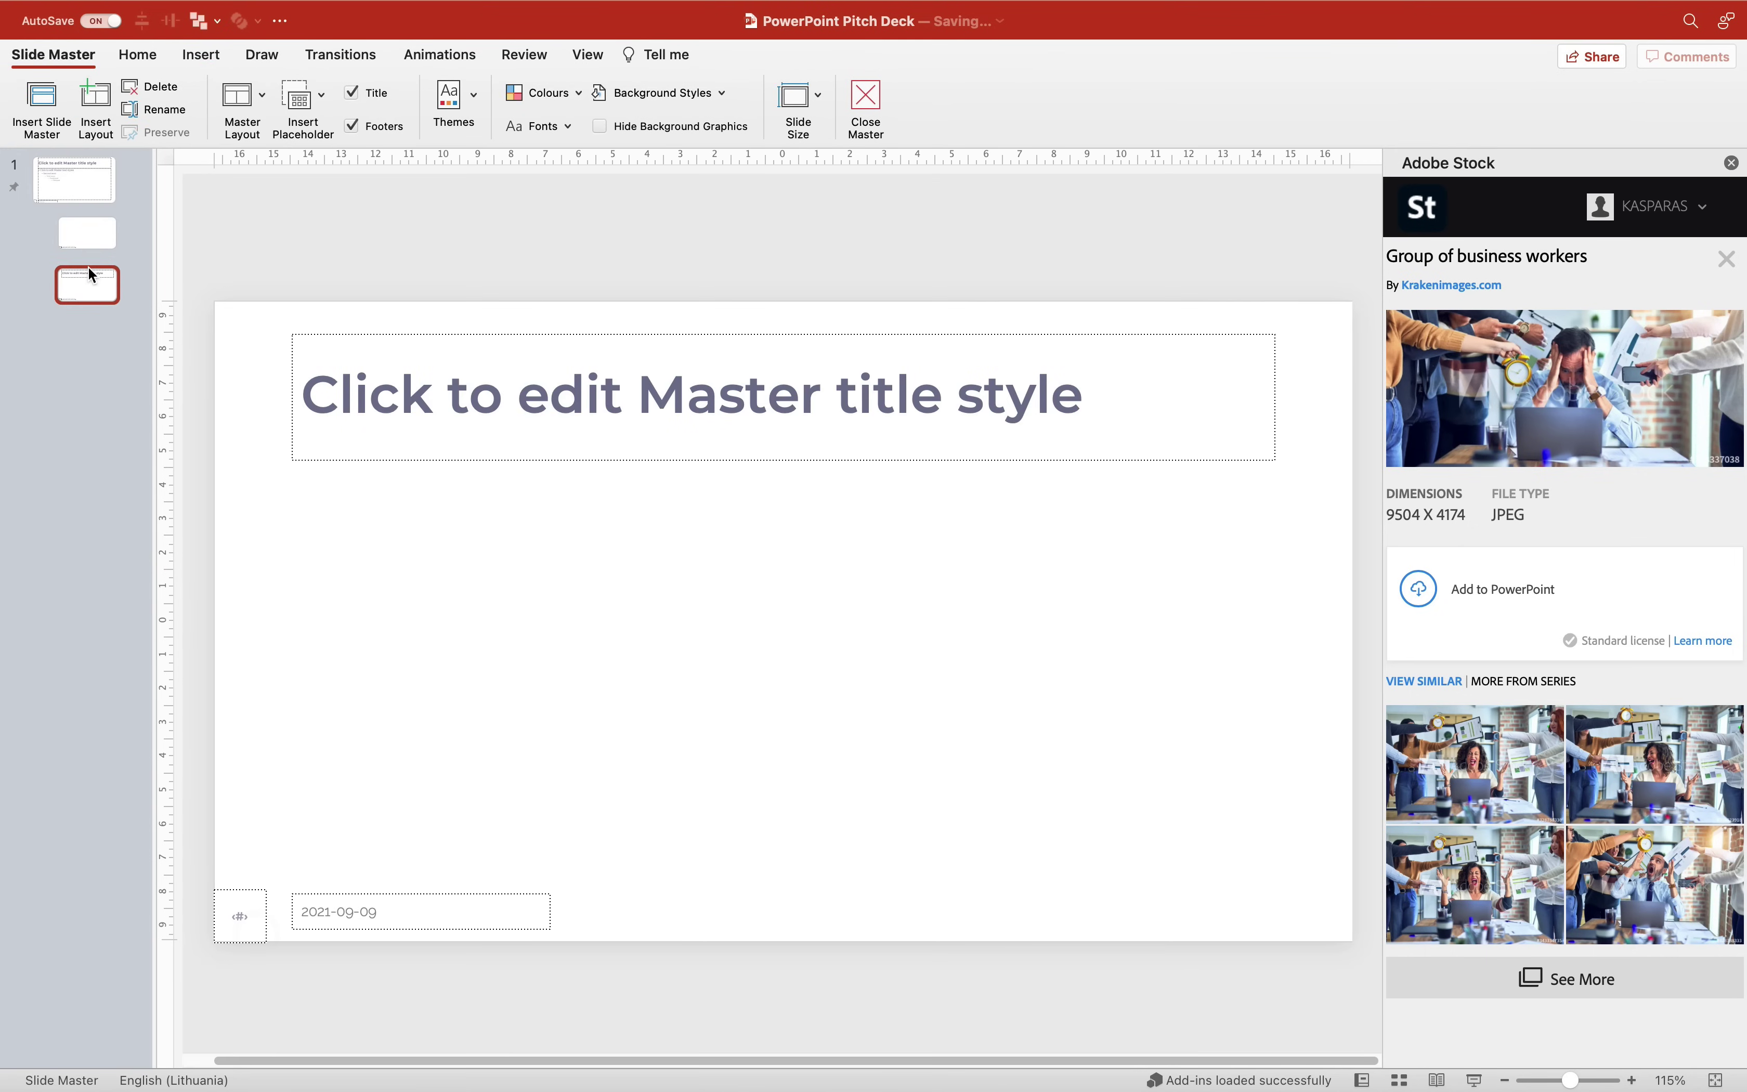
click(397, 337)
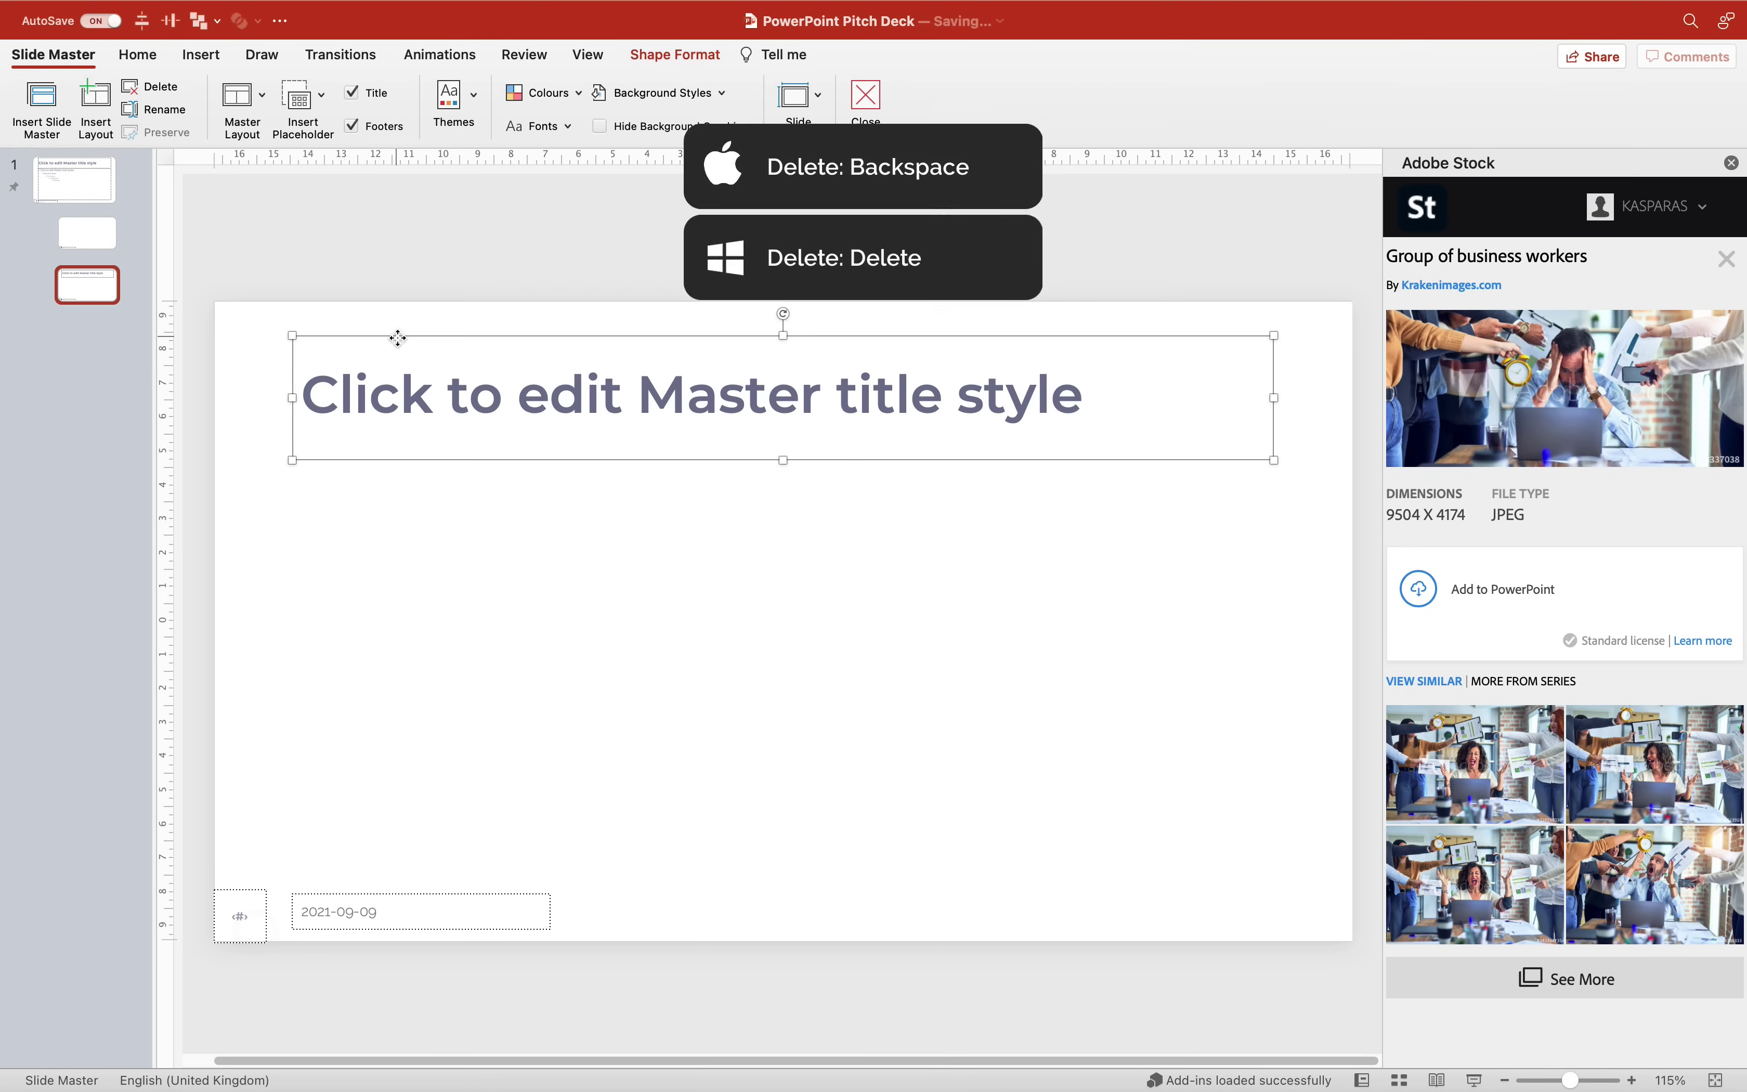
key(BackSpace)
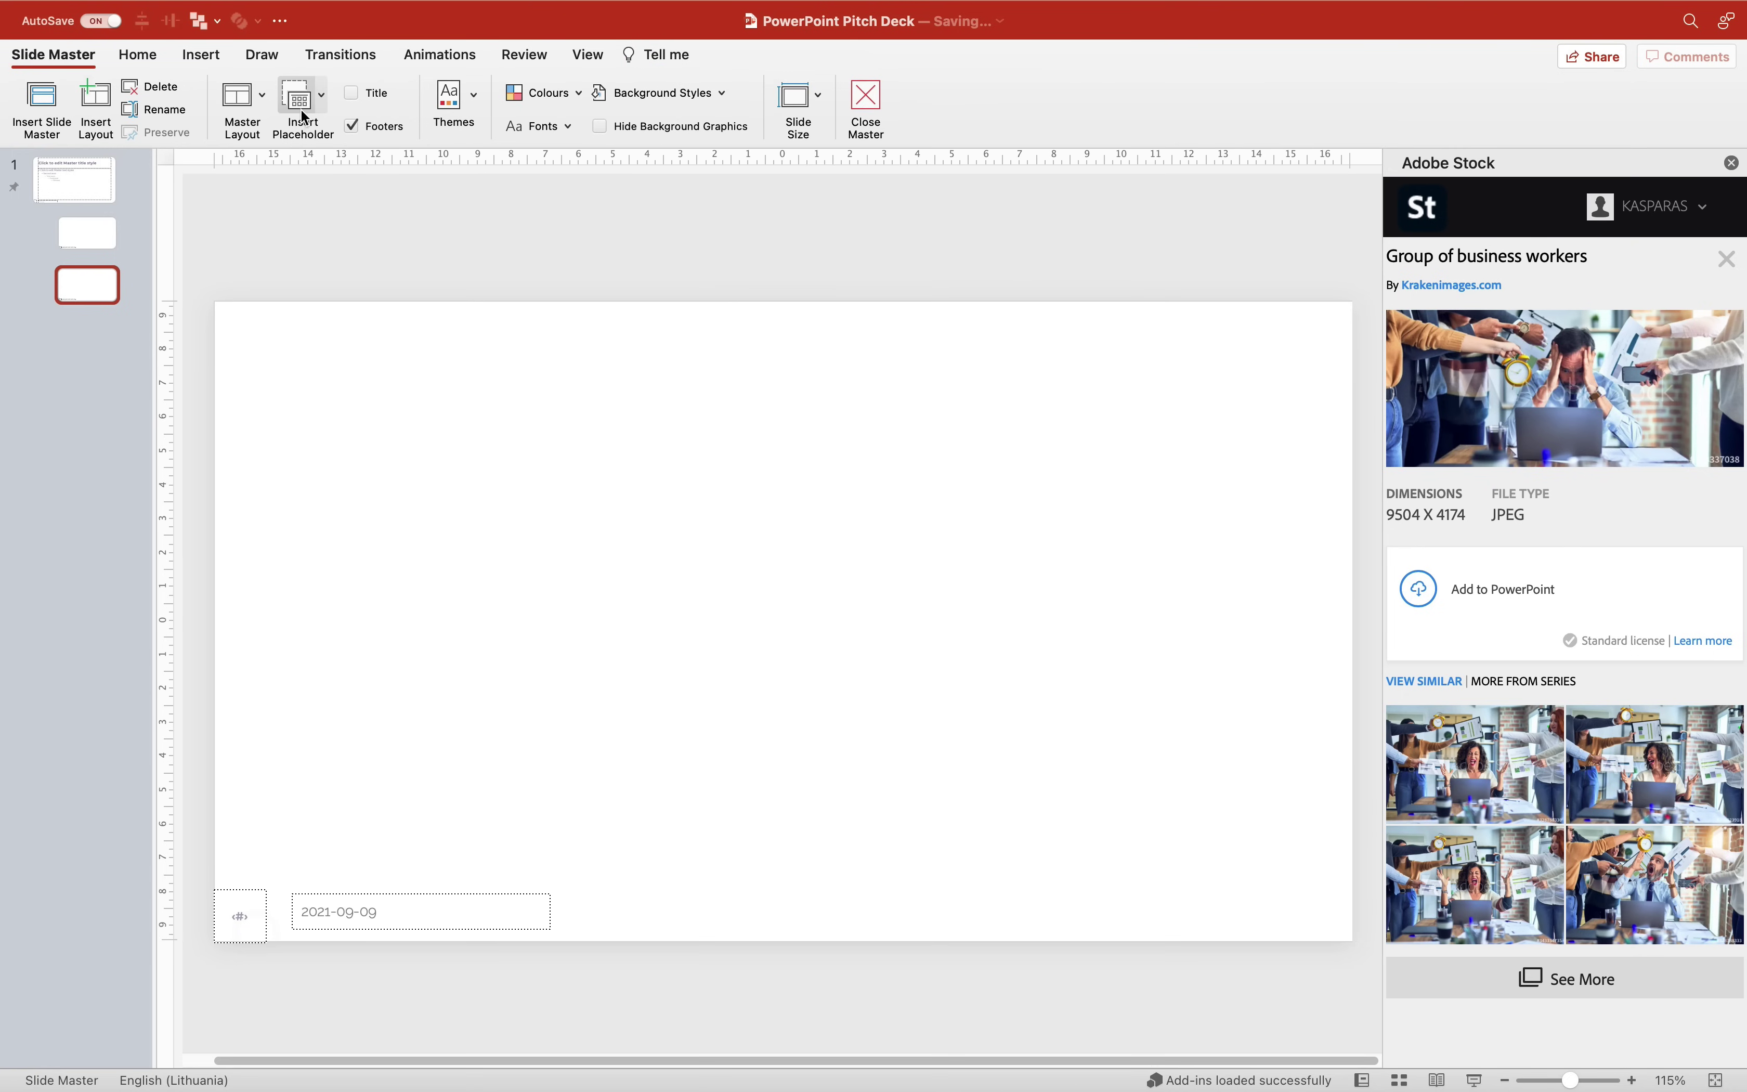
Add a picture placeholder to the layout, stretched to cover the whole slide
click(324, 94)
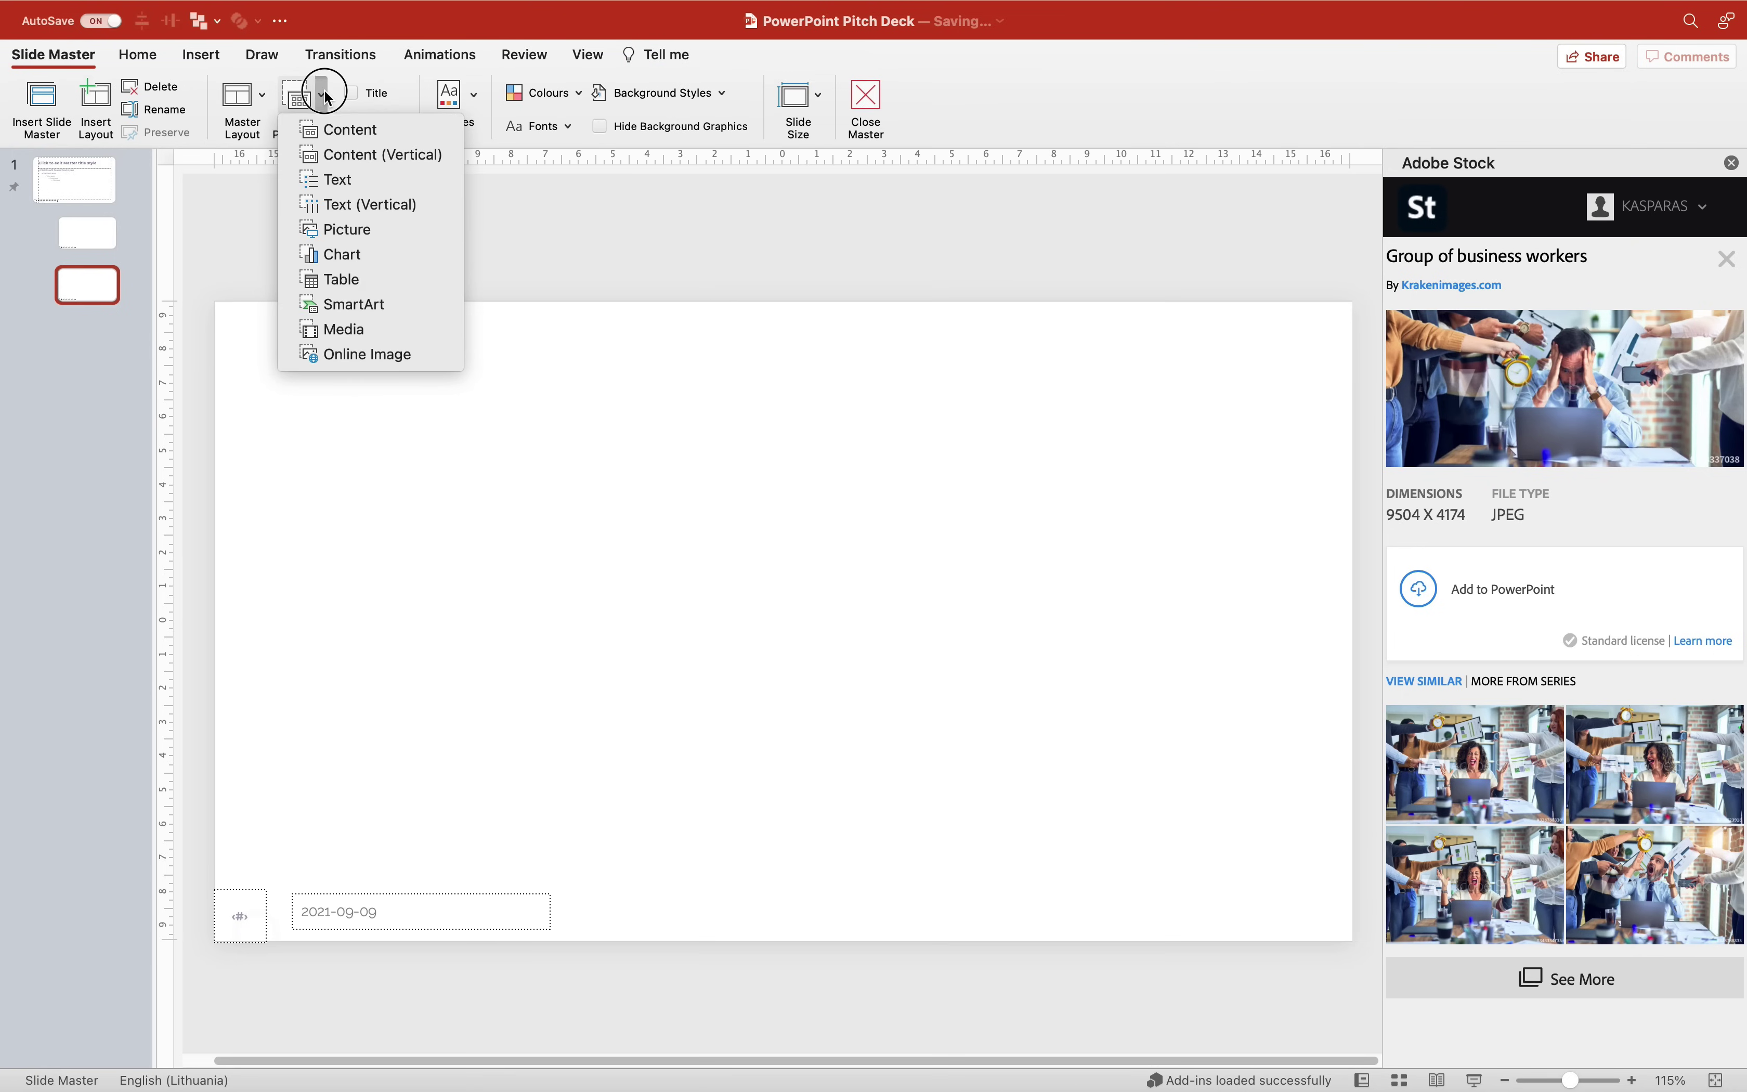
click(356, 229)
click(379, 375)
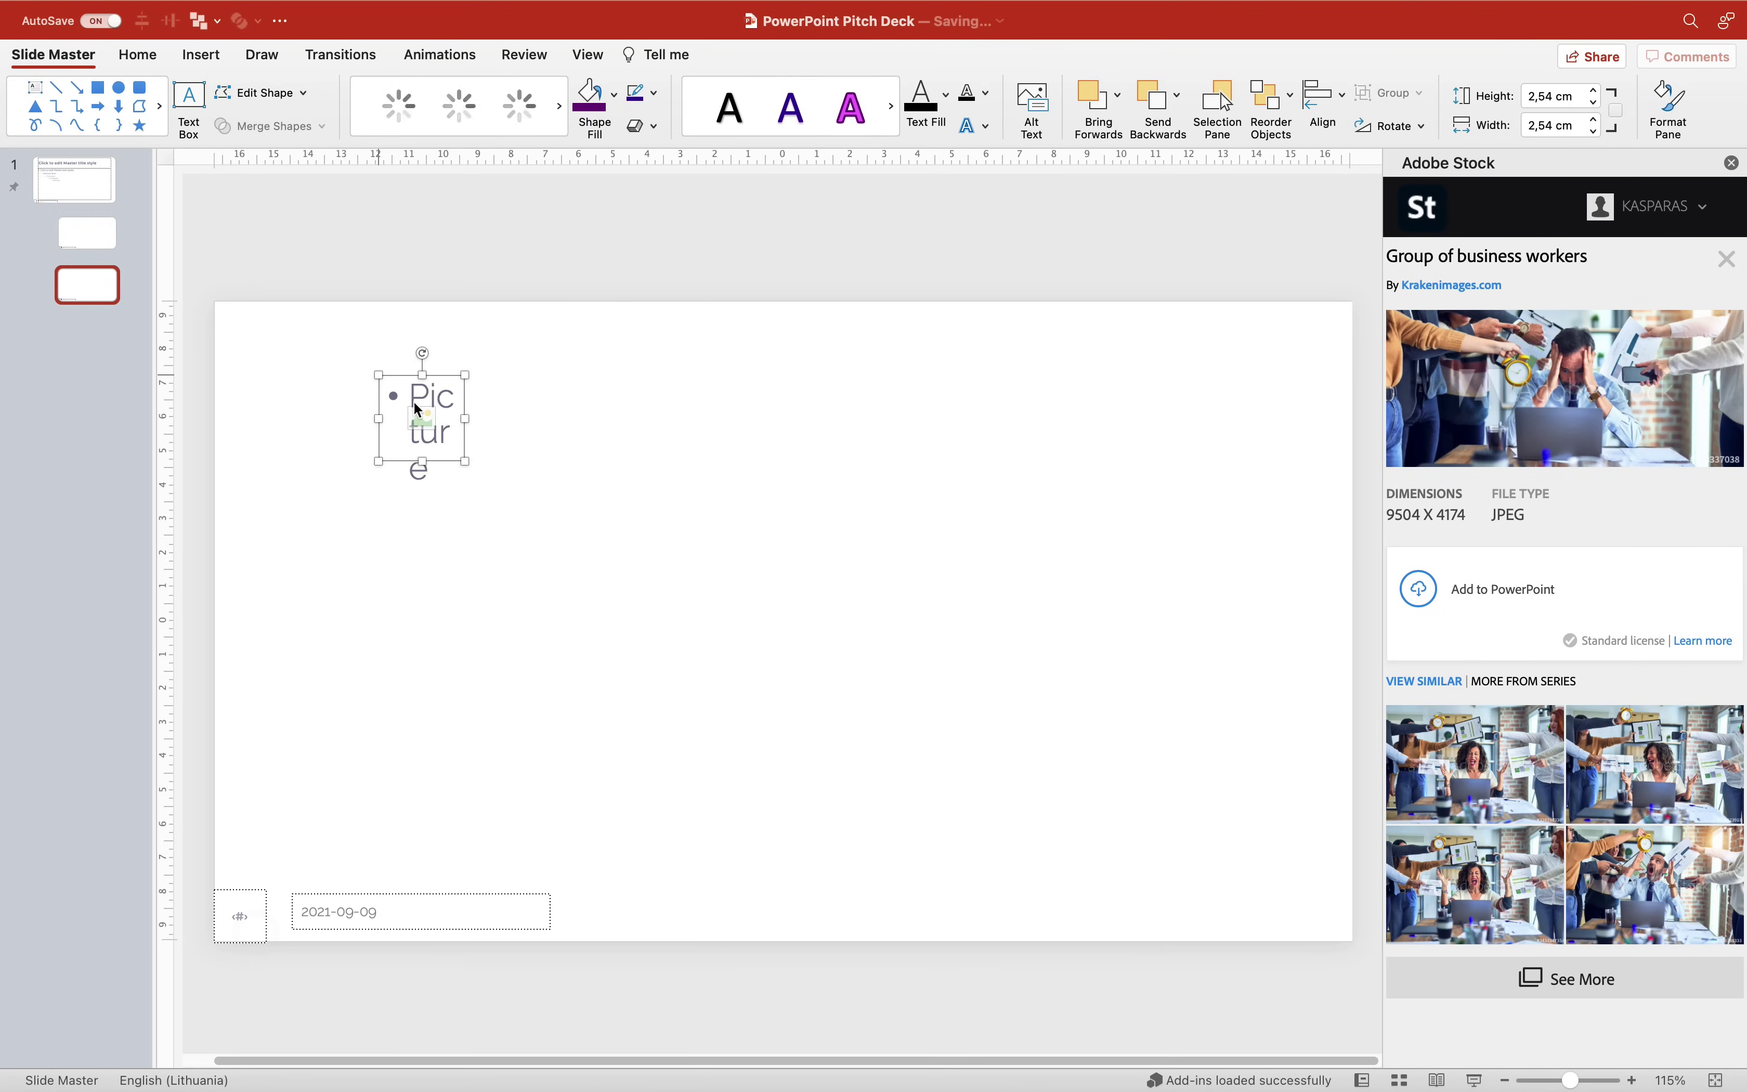
drag(433, 369, 280, 309)
drag(302, 389, 1353, 940)
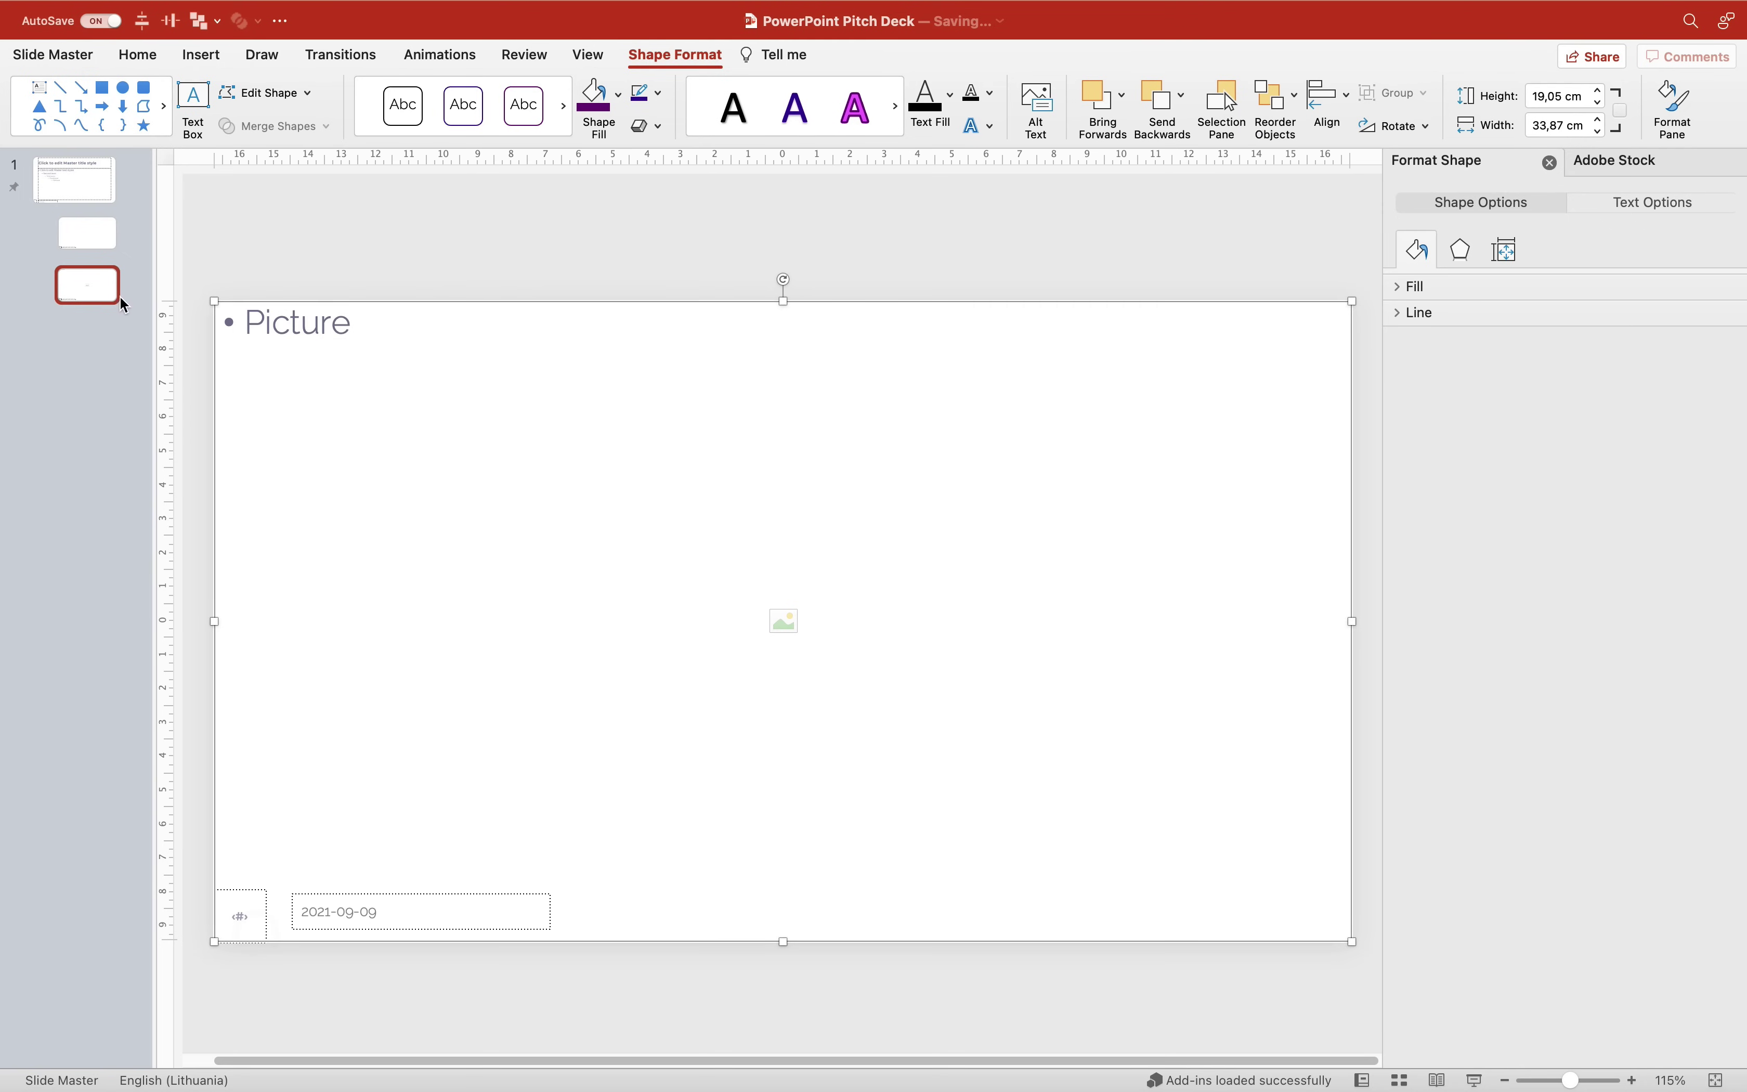
Rename the layout 'Full Screen Photo' and close Master view
right_click(100, 292)
click(161, 488)
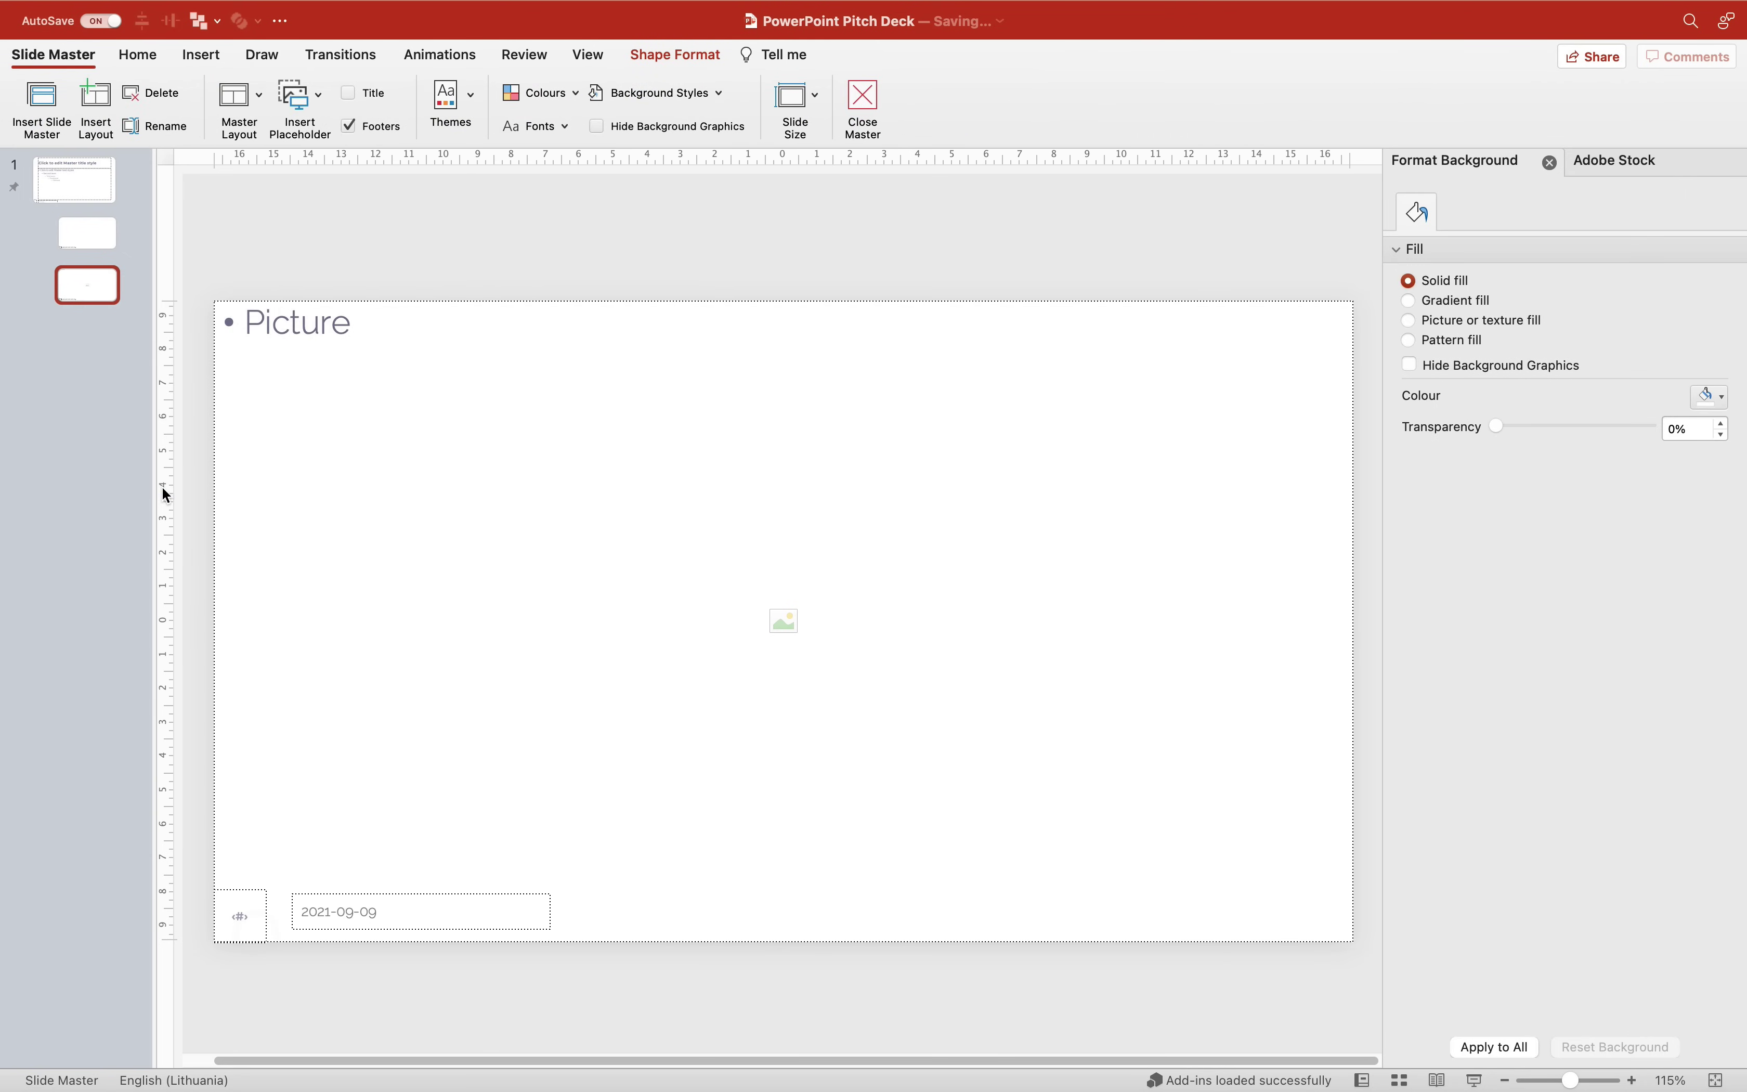
text(Full Screen Photo)
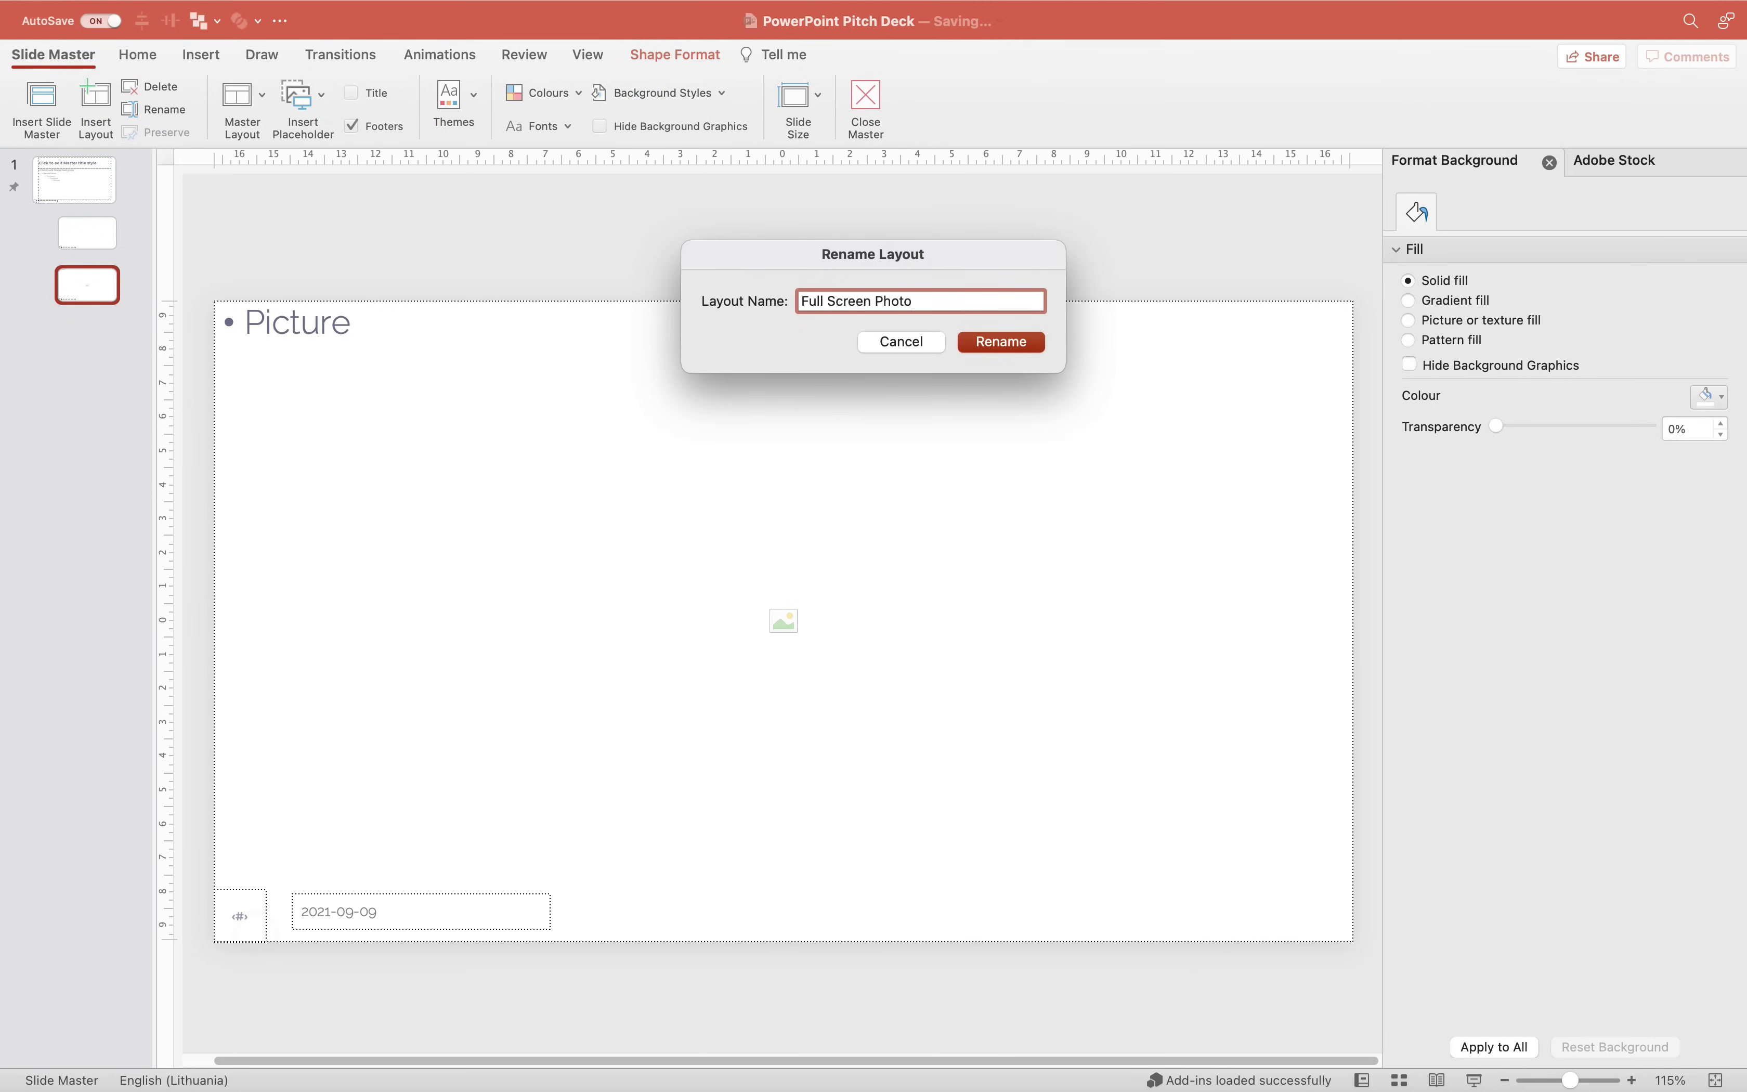
key(Return)
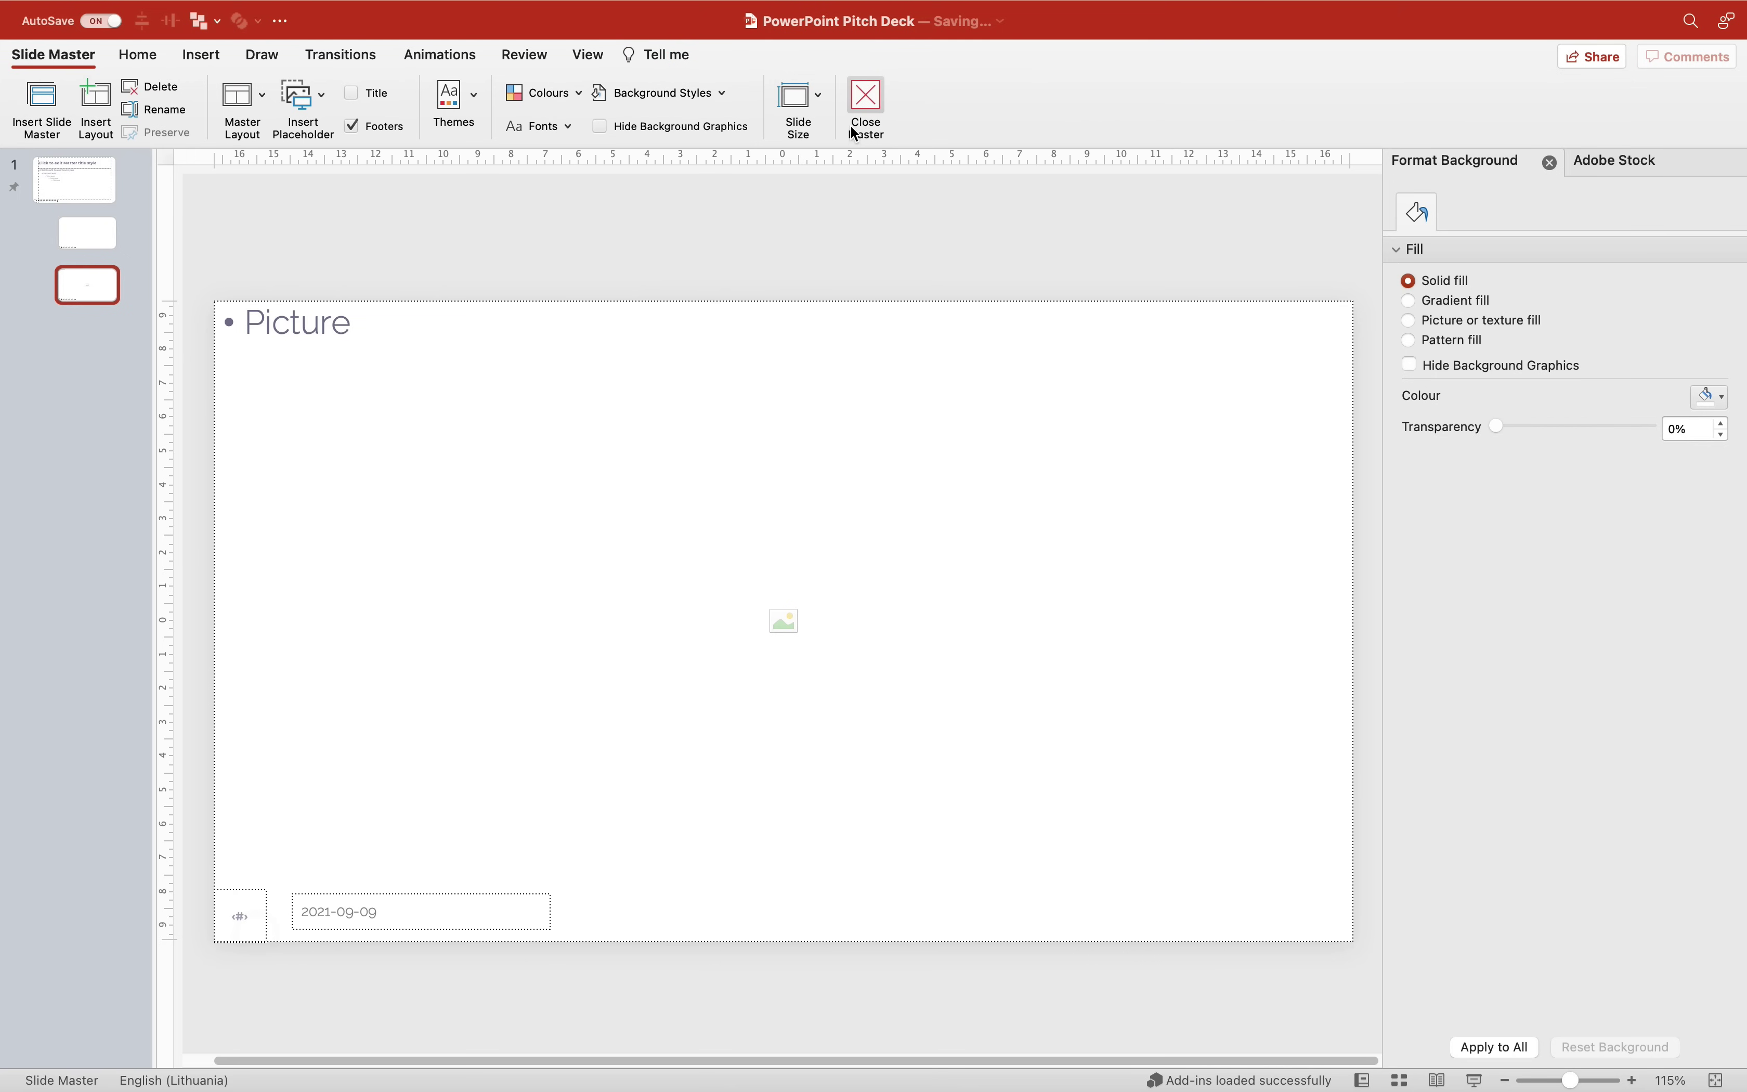
click(867, 102)
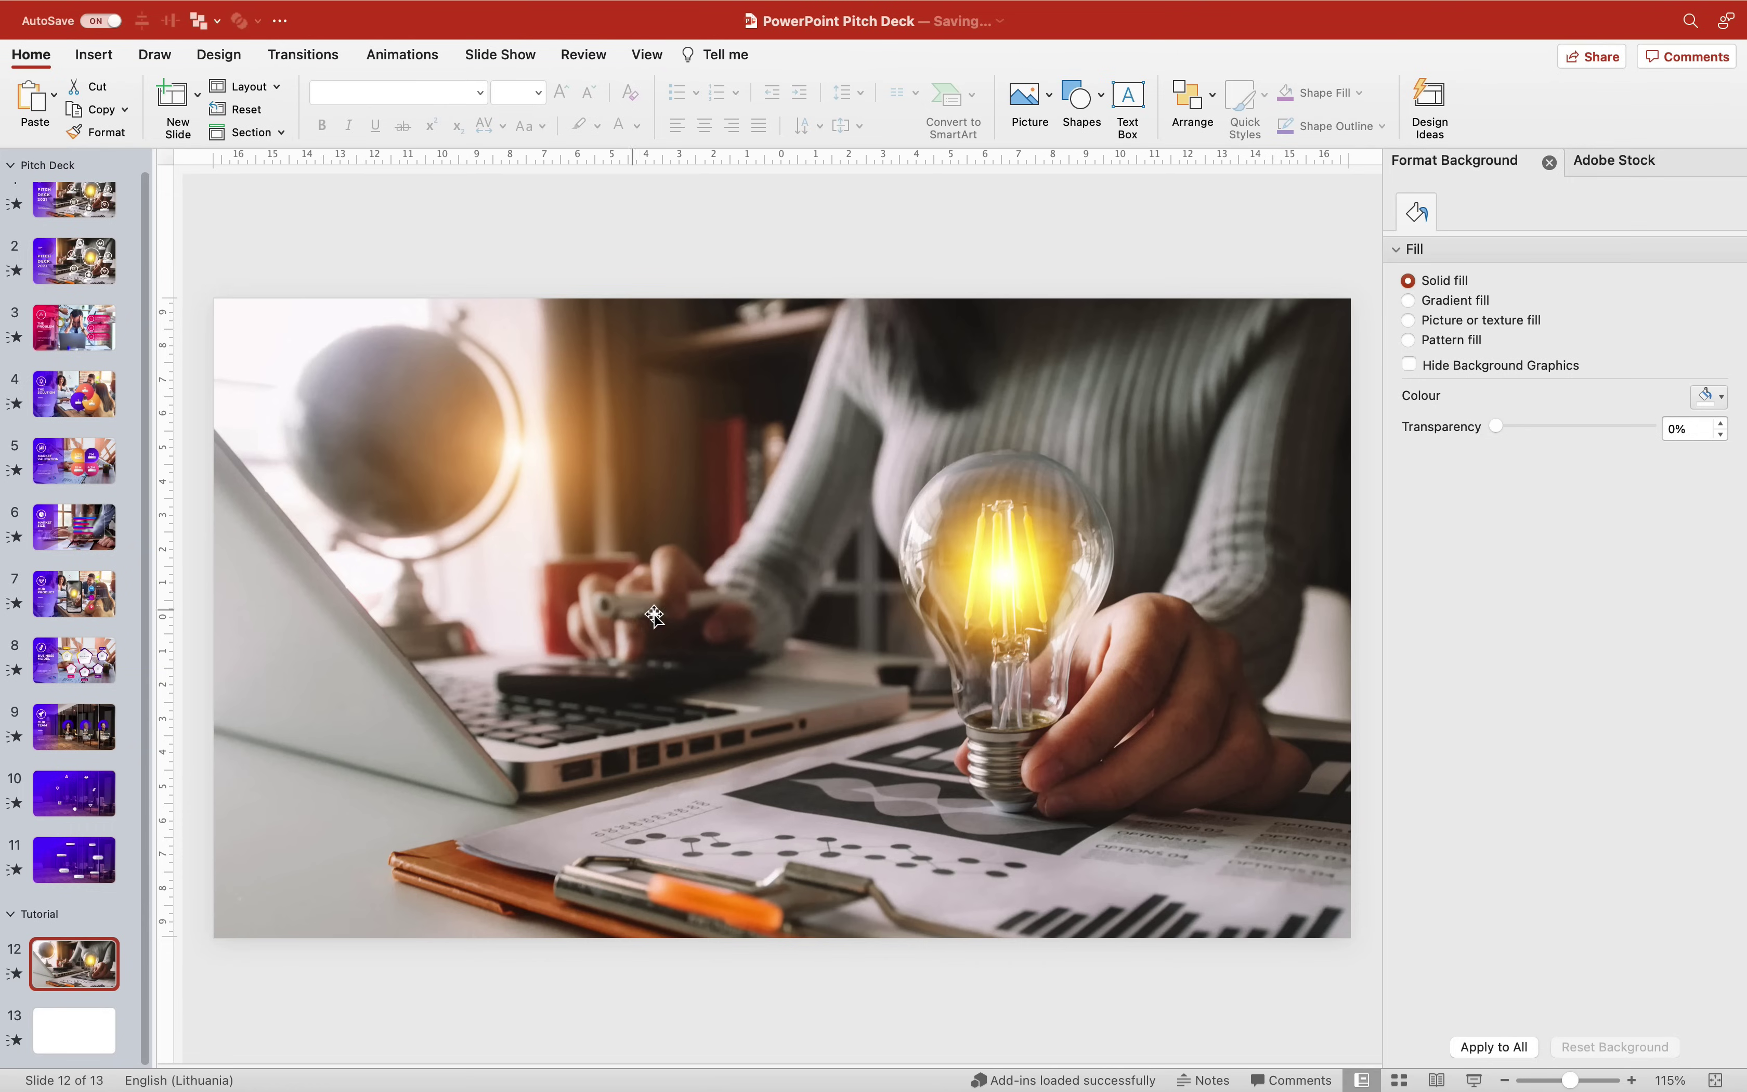
Give the blank slide 13 the Full Screen Photo layout
click(81, 1041)
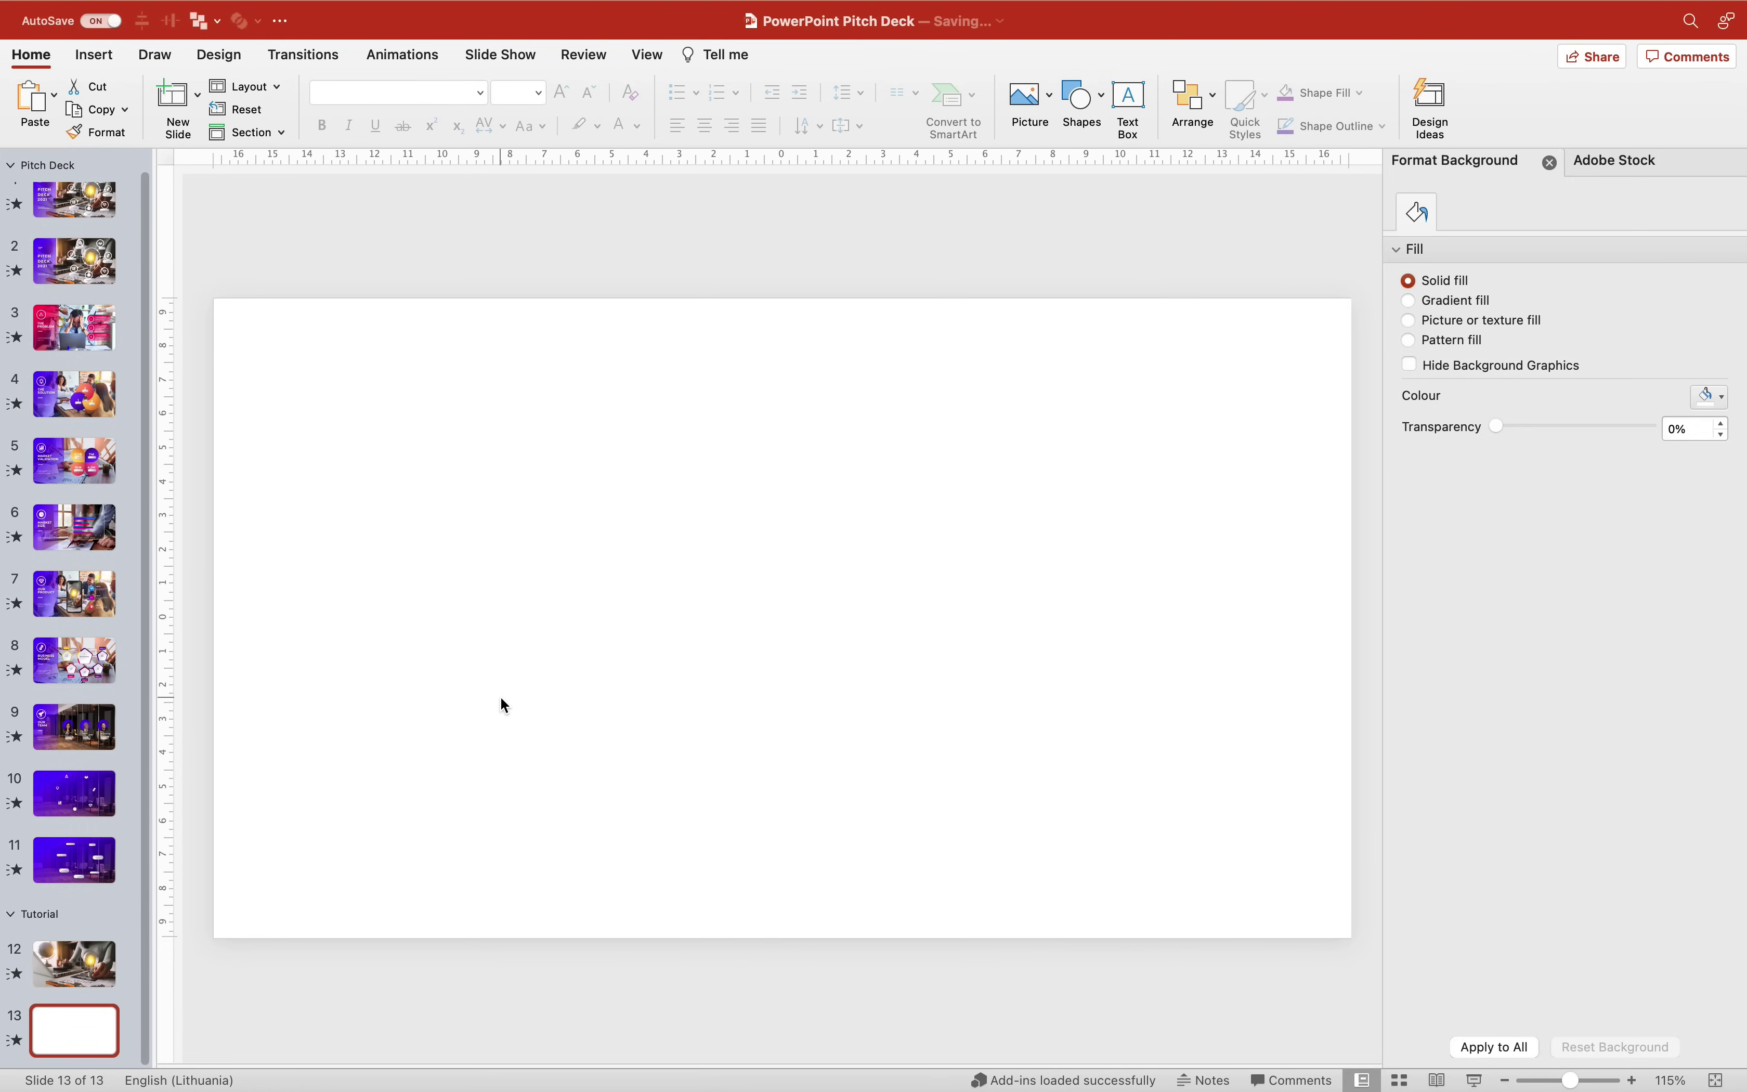
click(273, 90)
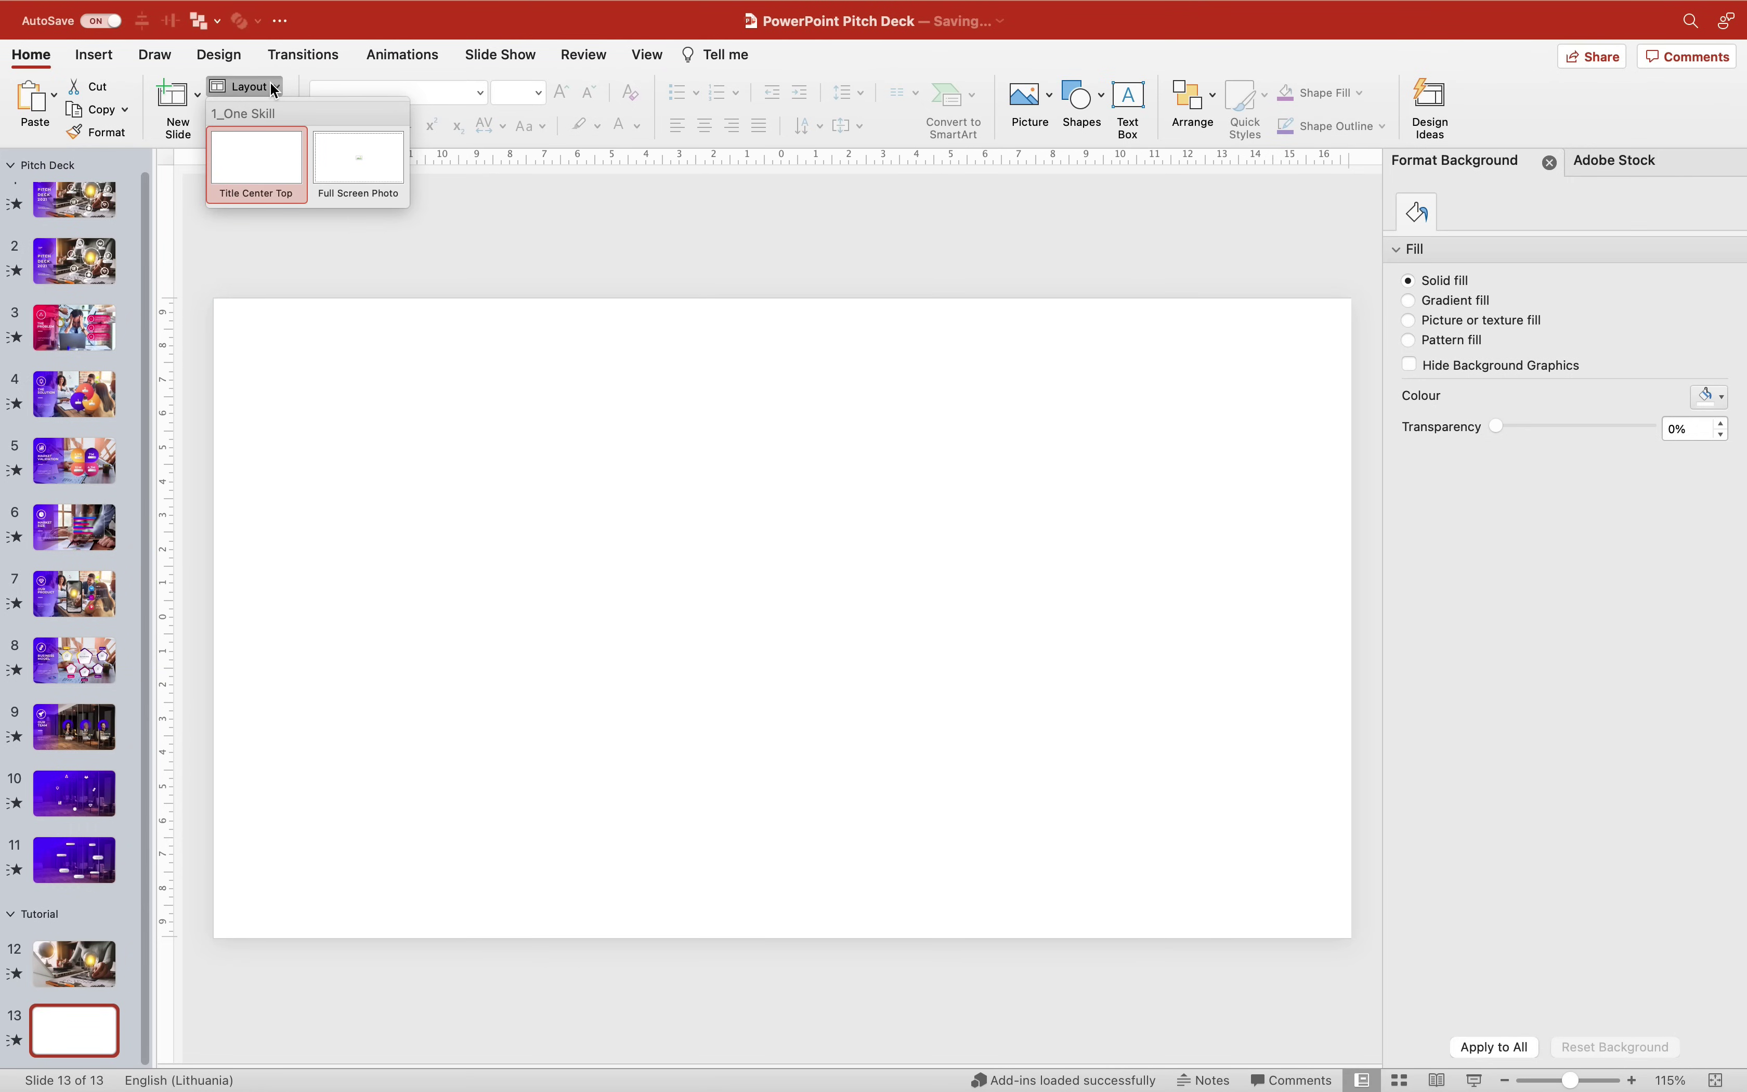
click(363, 163)
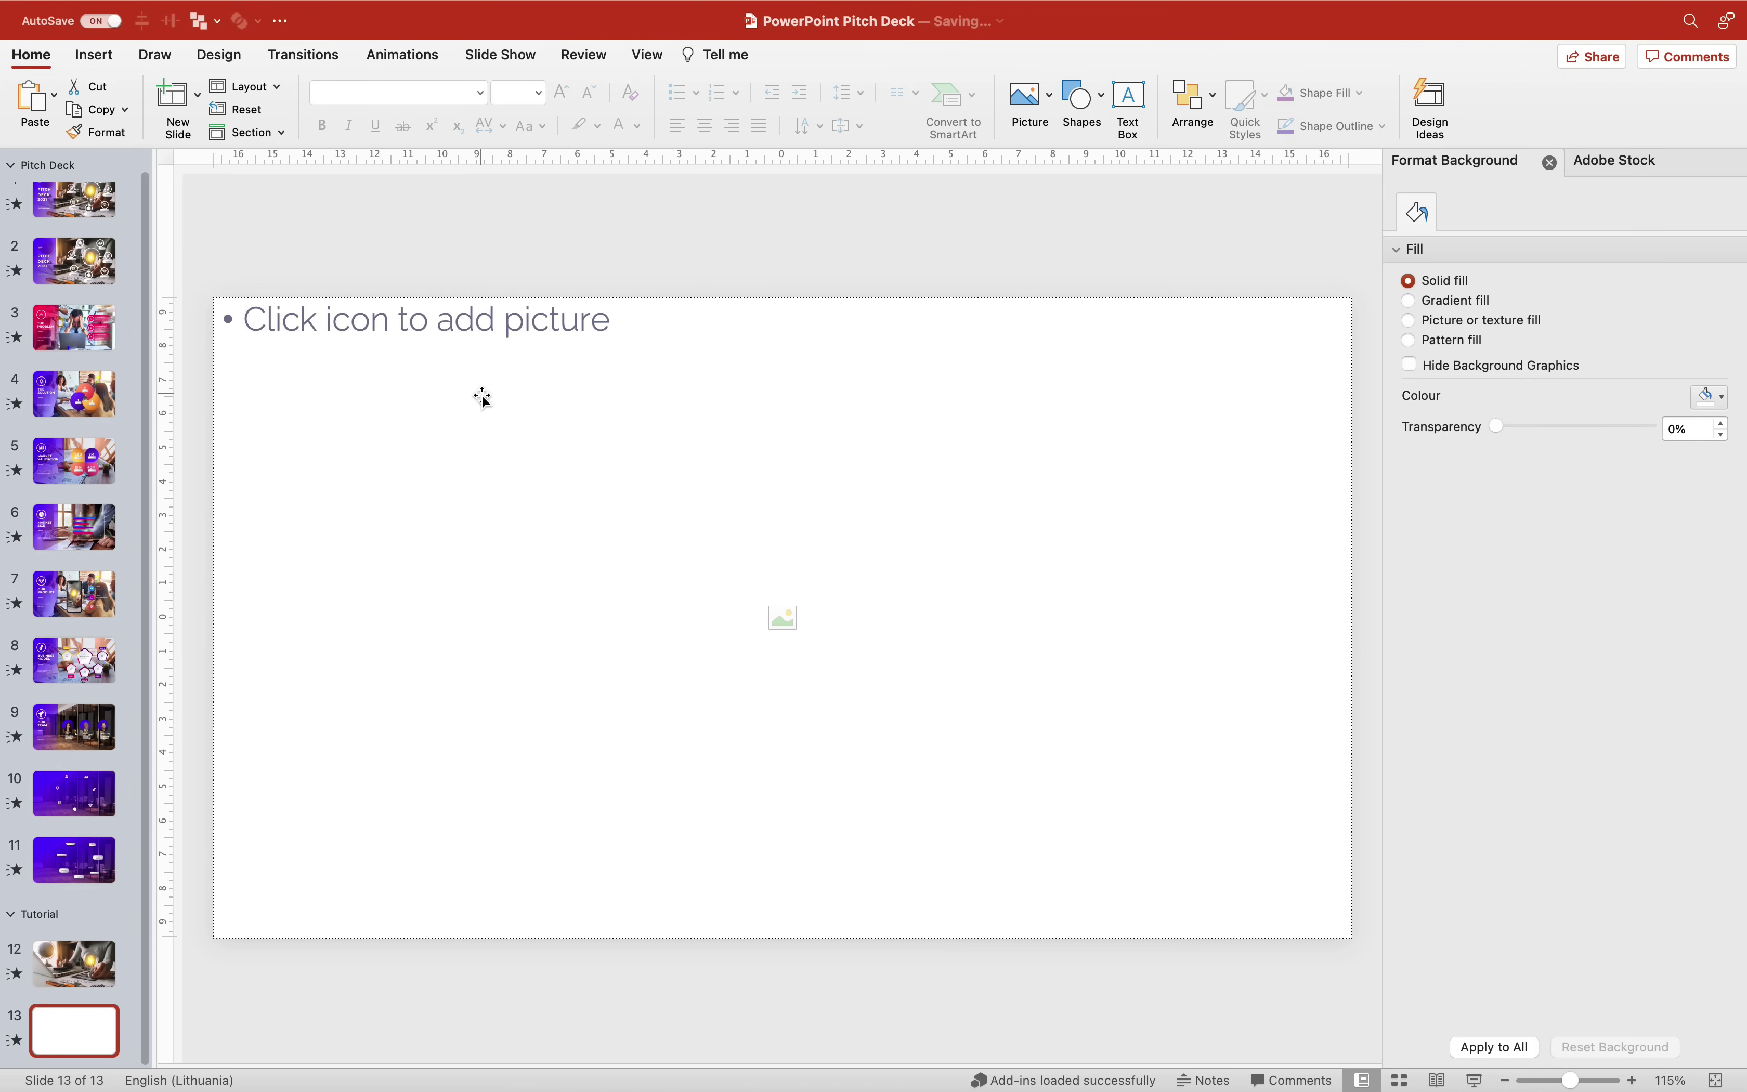
Fill slide 13's placeholder with the Group of business workers Adobe Stock photo
click(1636, 163)
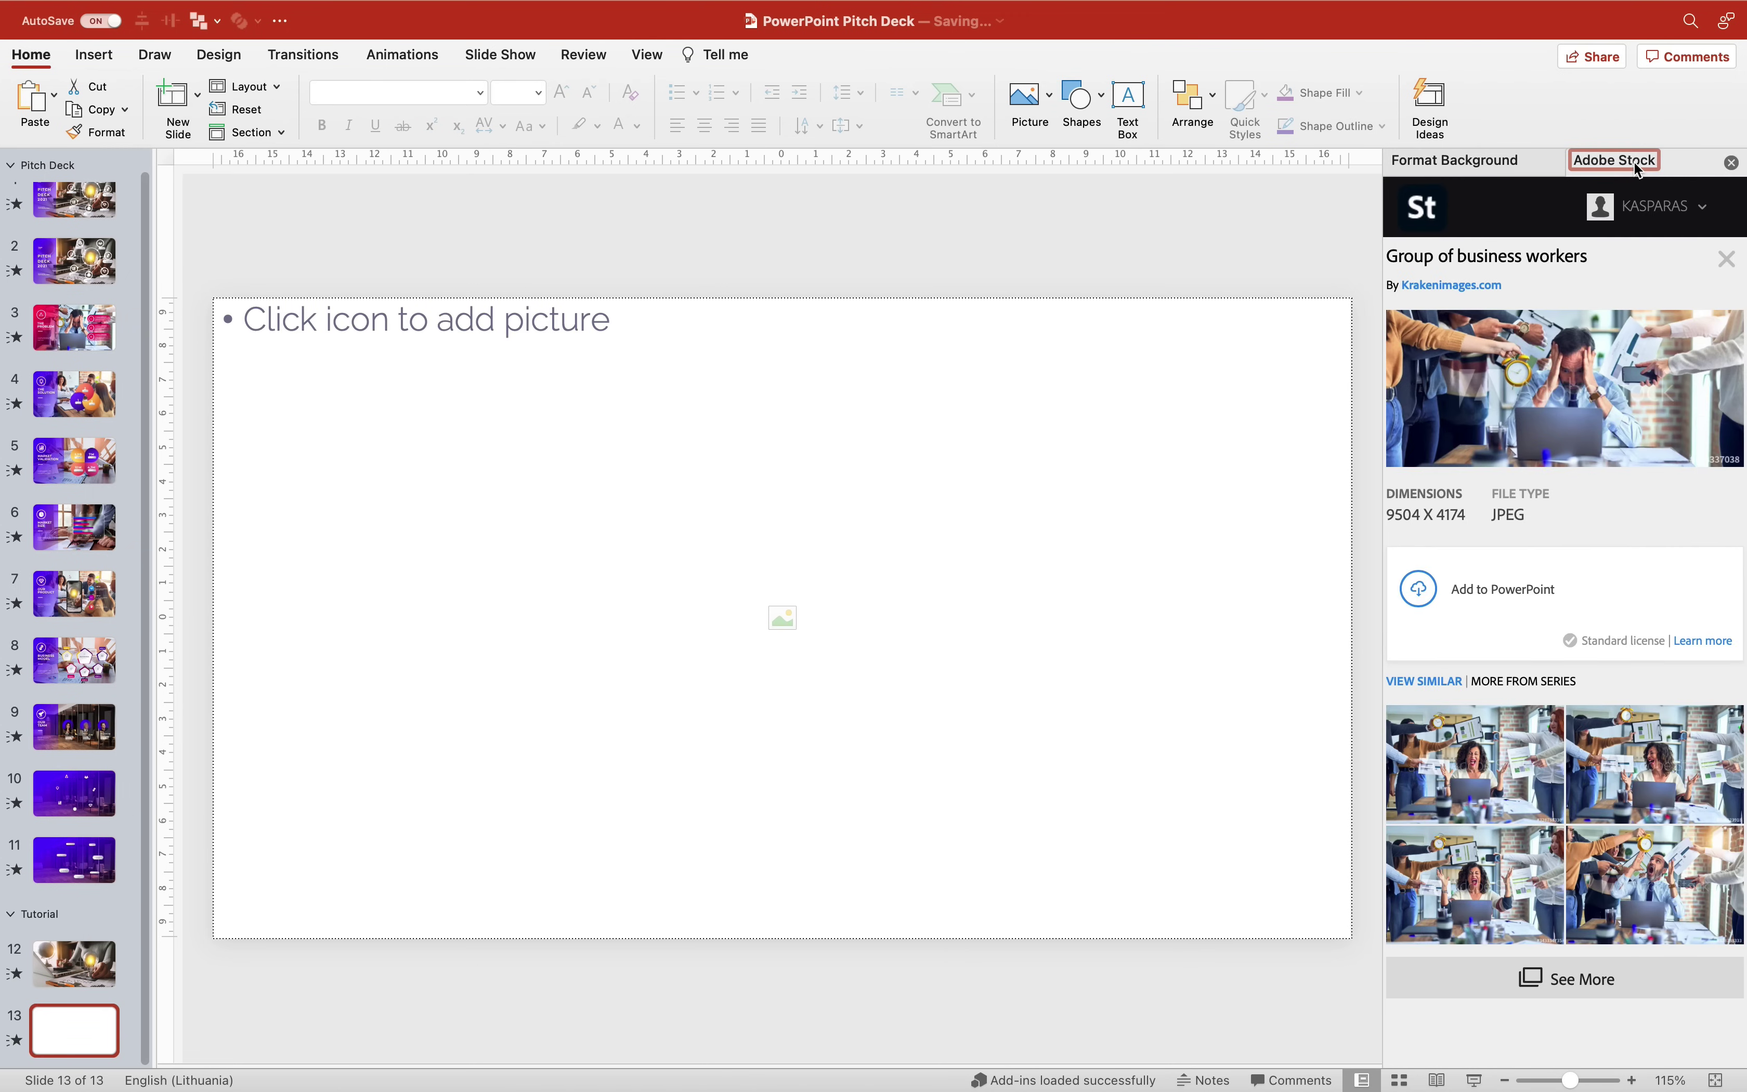
click(1419, 588)
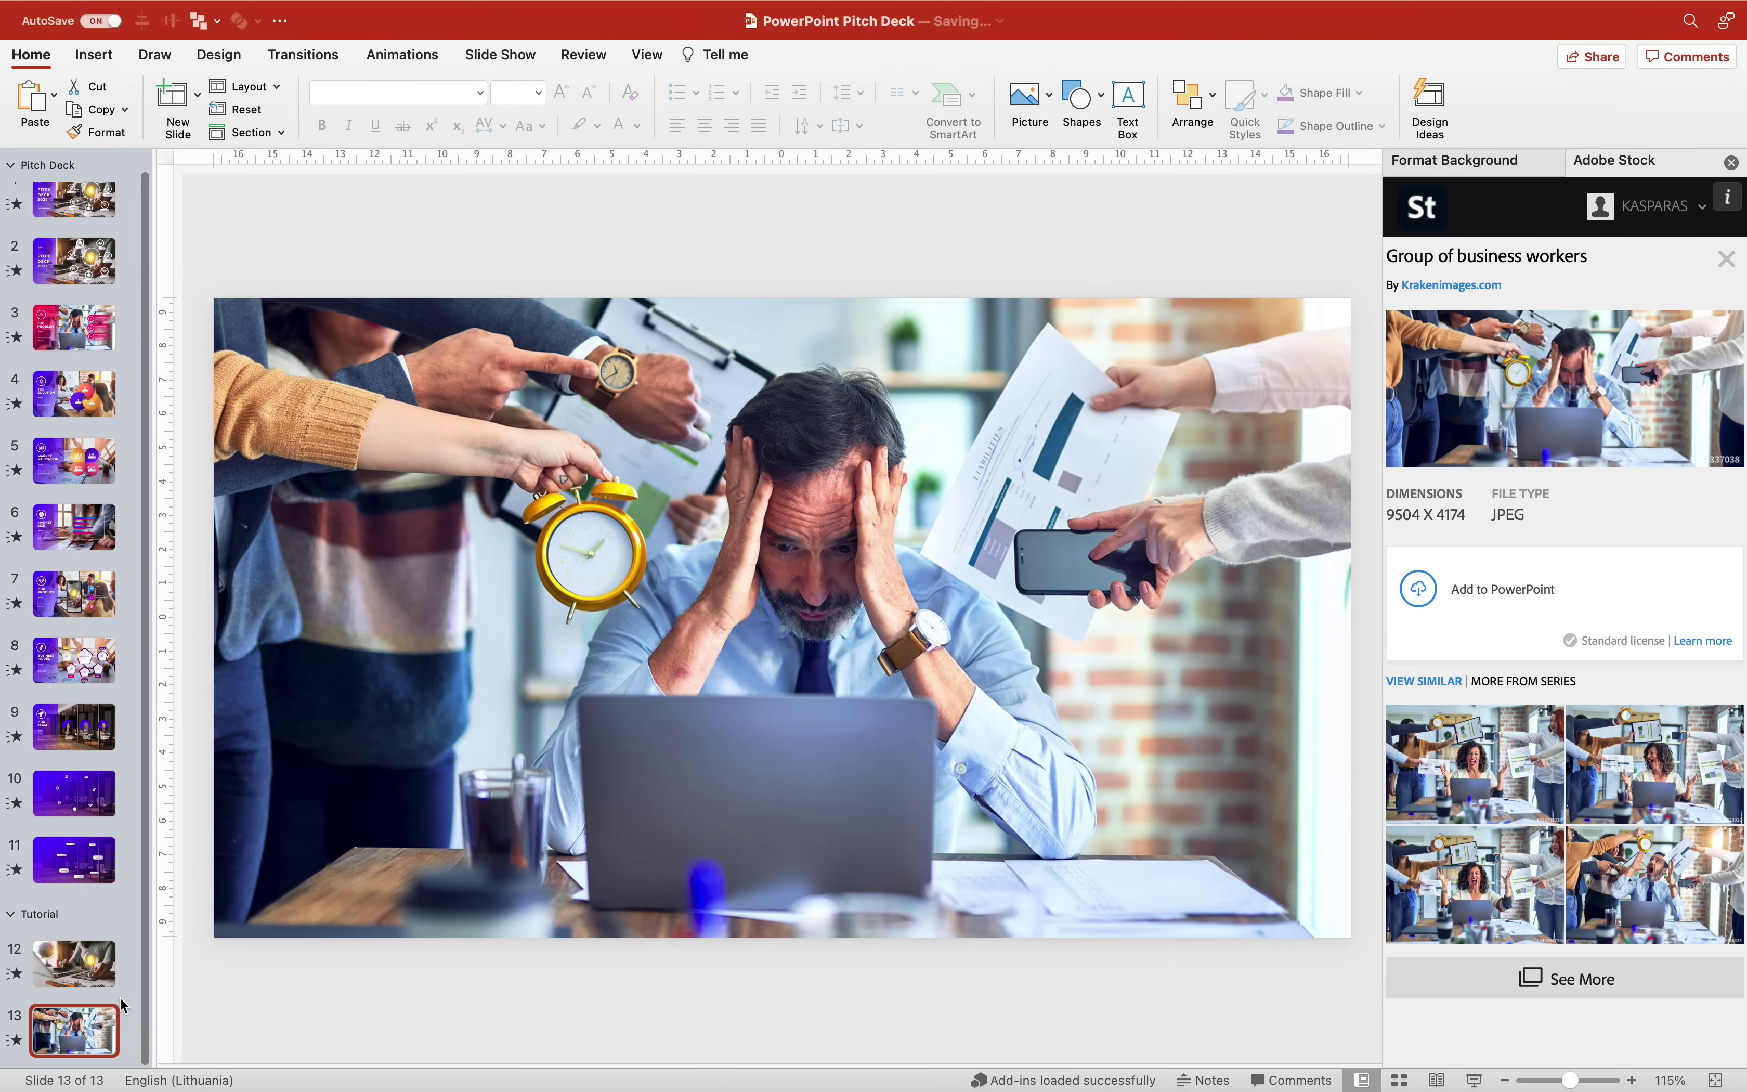
click(100, 1064)
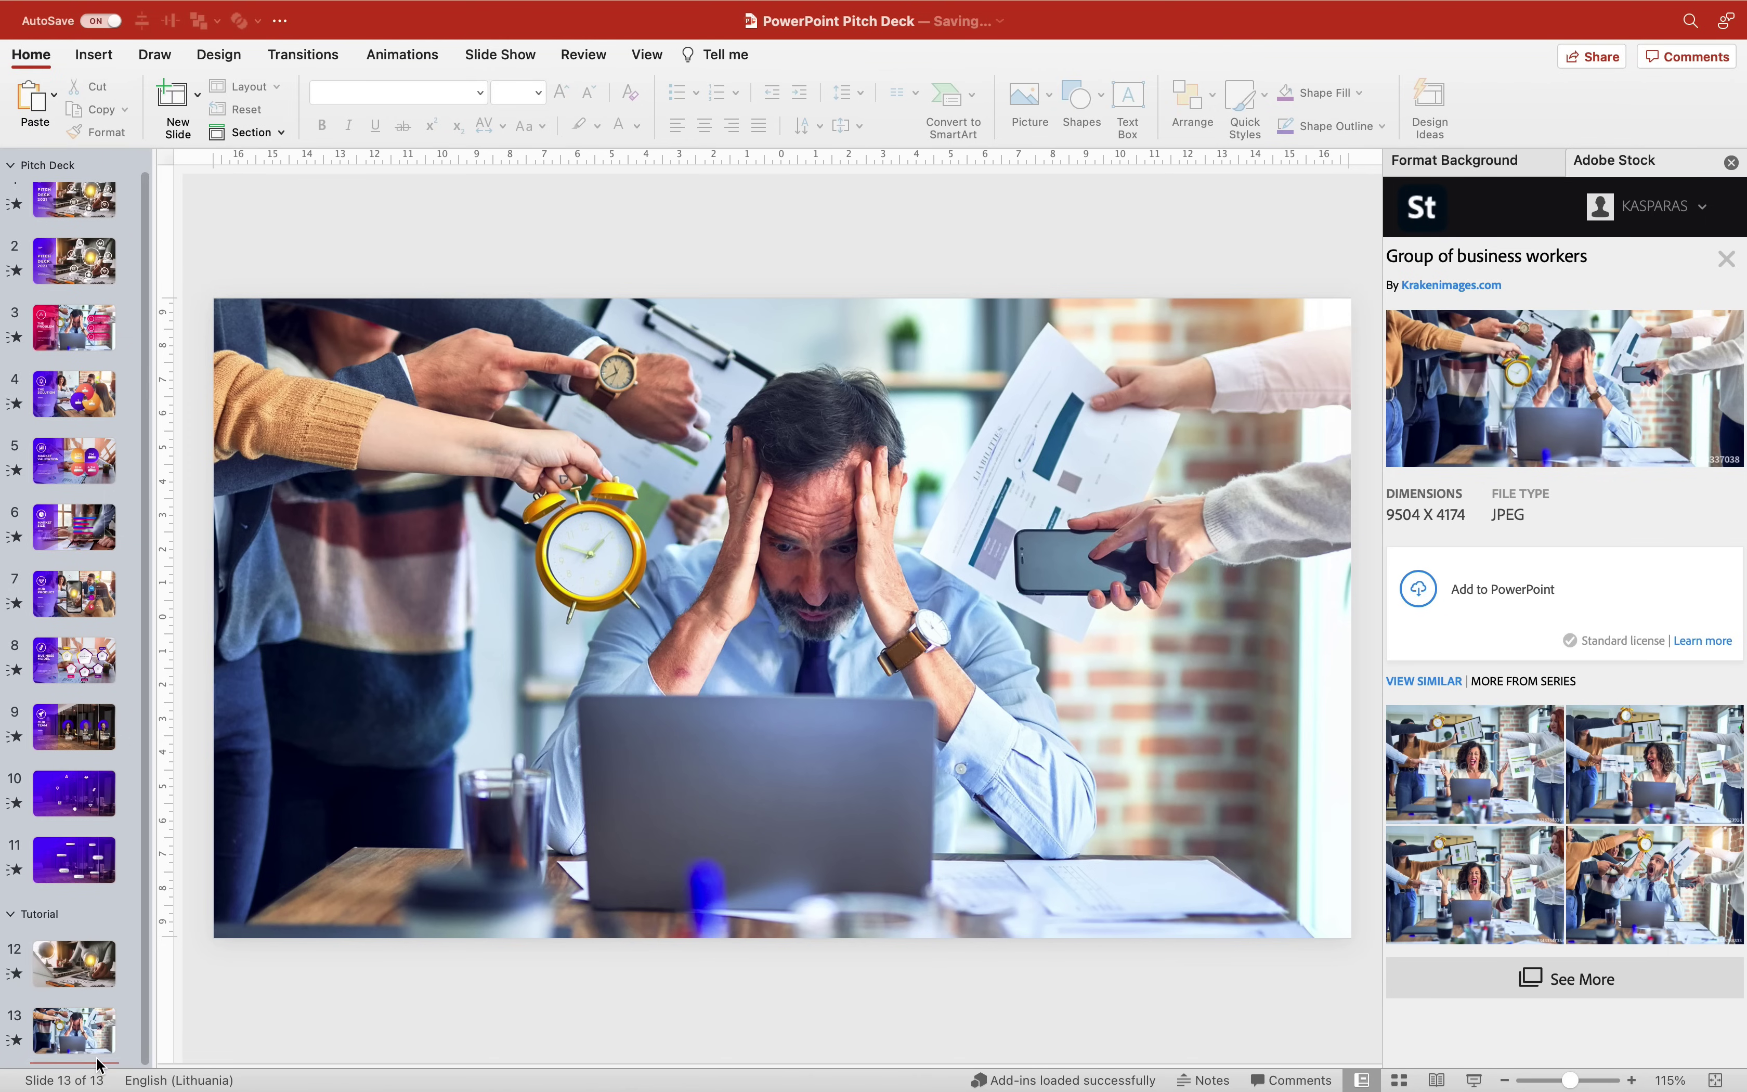
Add a new slide and fill it with a photo from the Adobe Stock licensed-image history
key(Return)
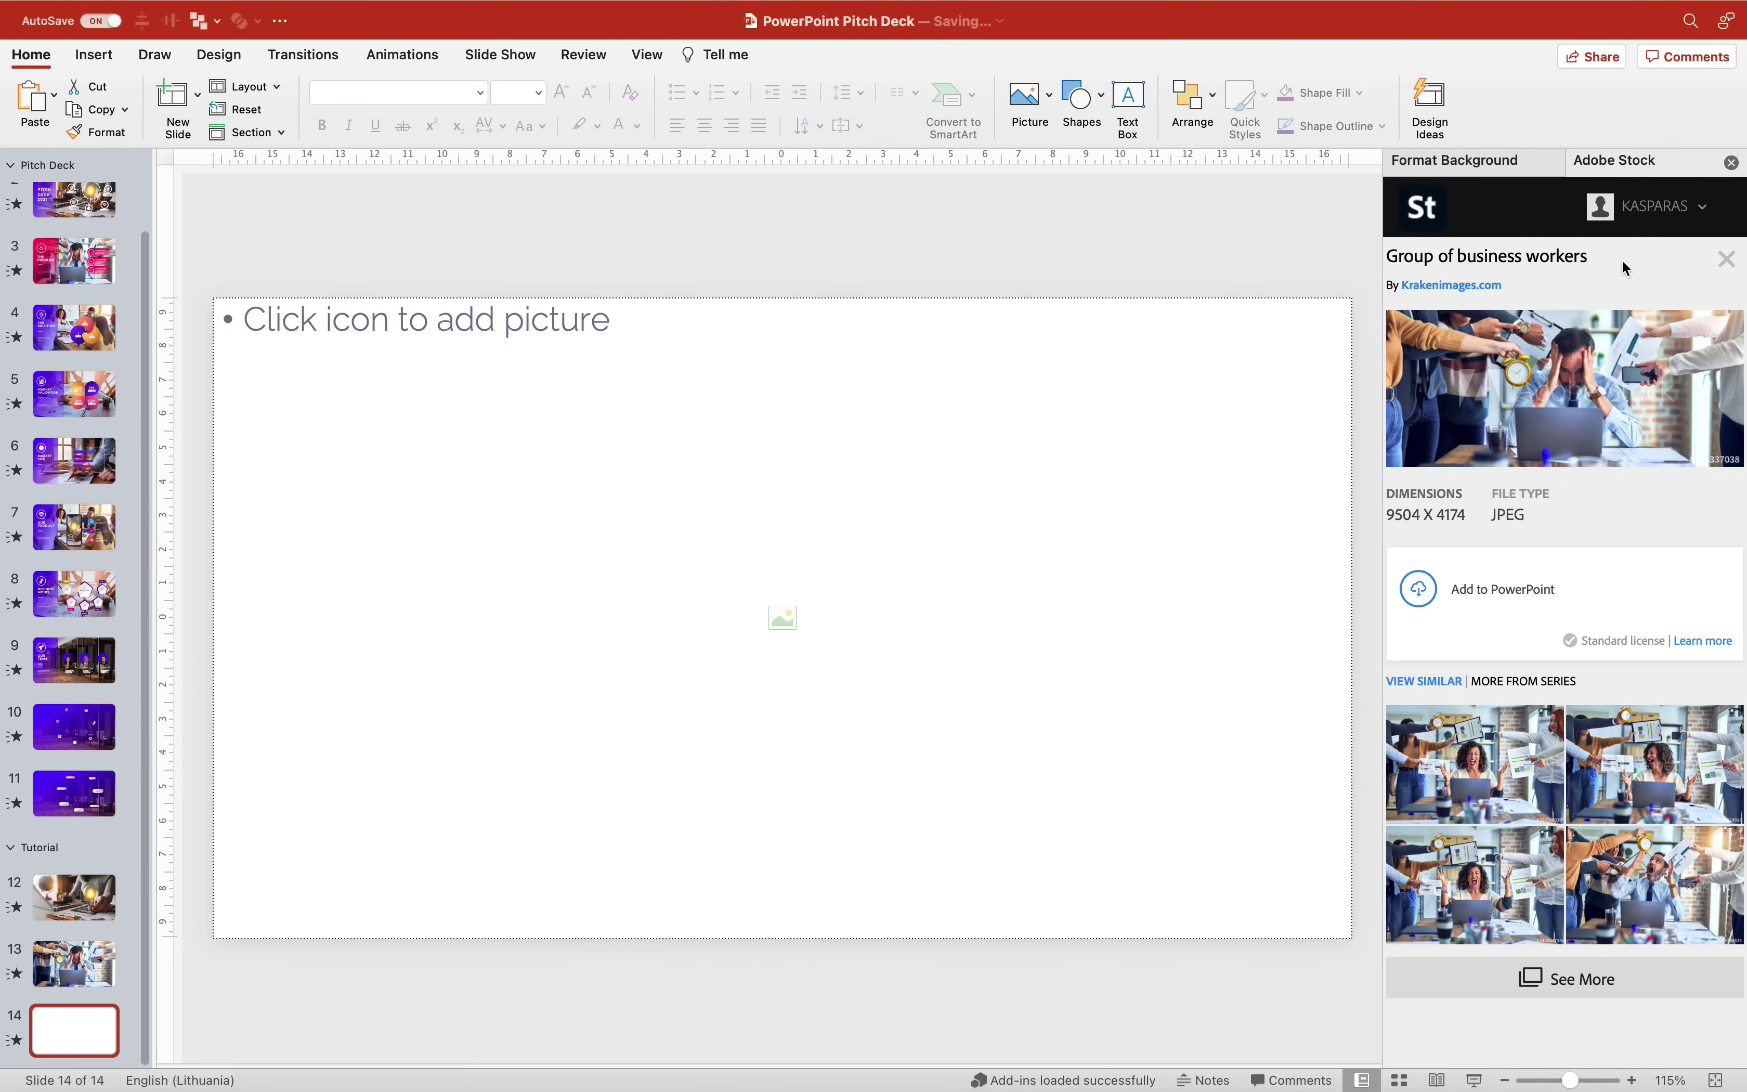
click(1670, 215)
click(1531, 388)
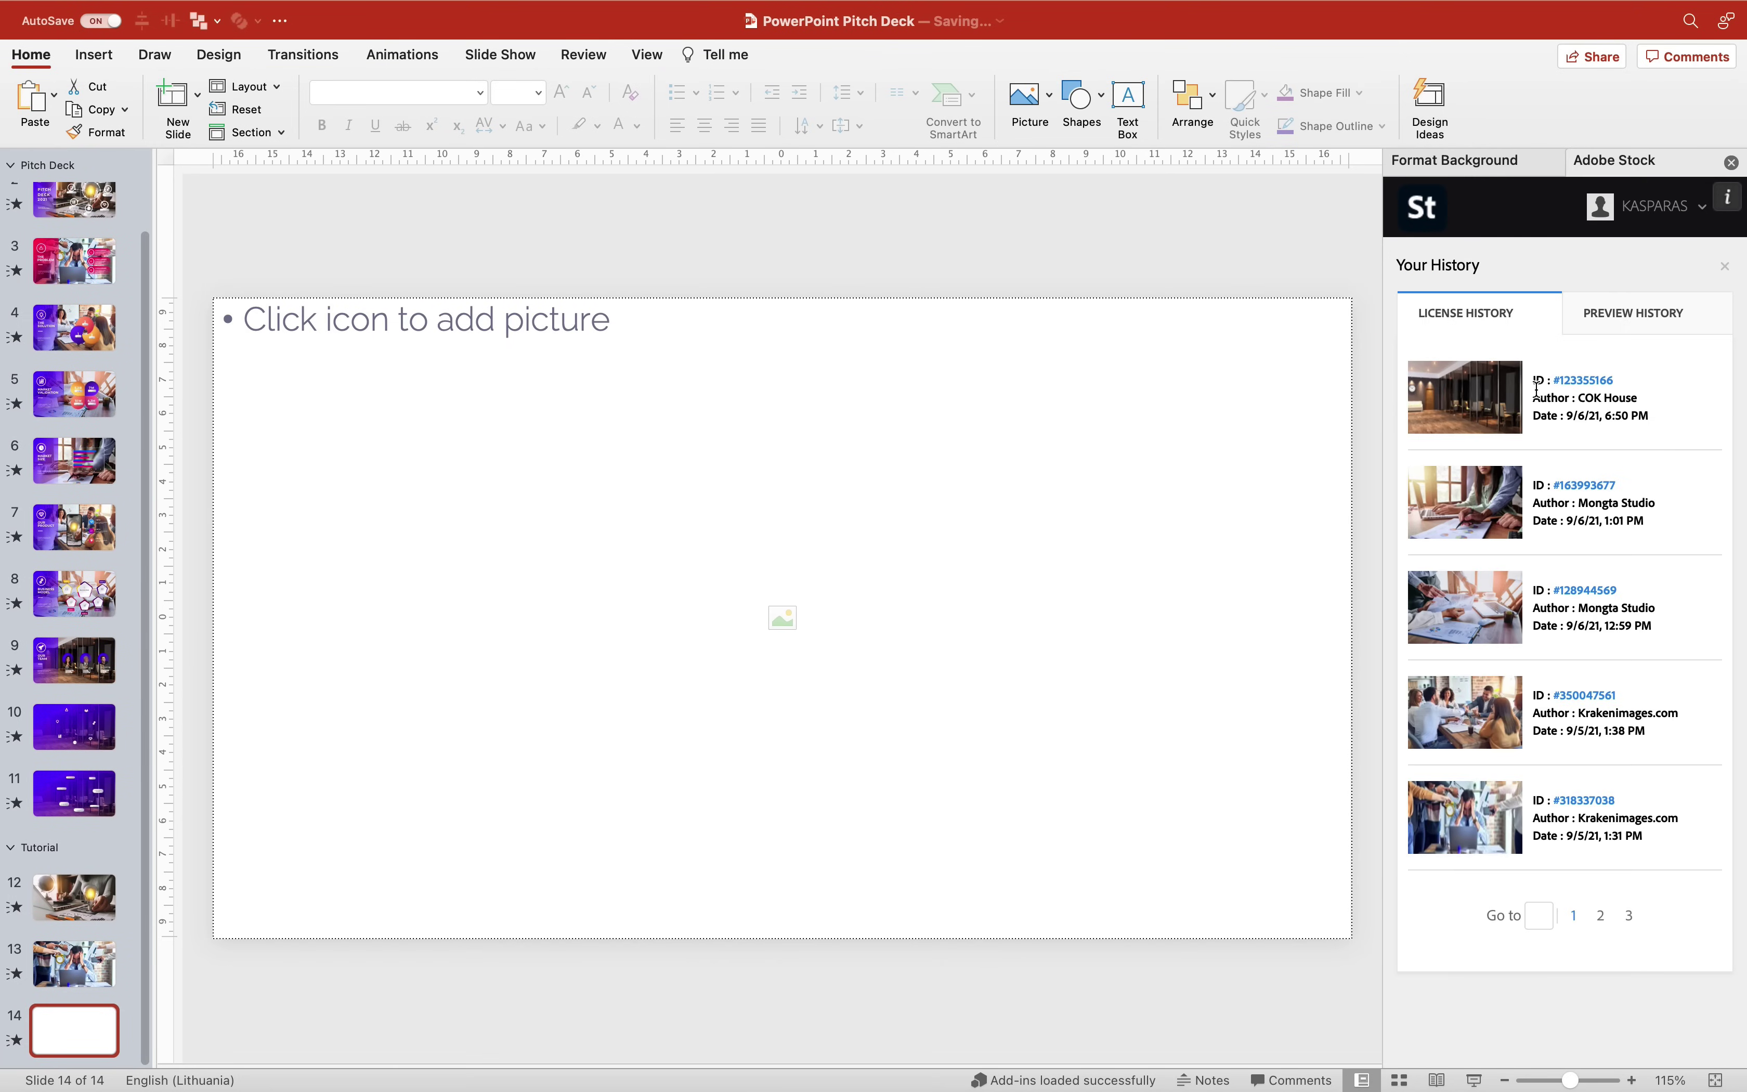
click(1595, 698)
click(1420, 663)
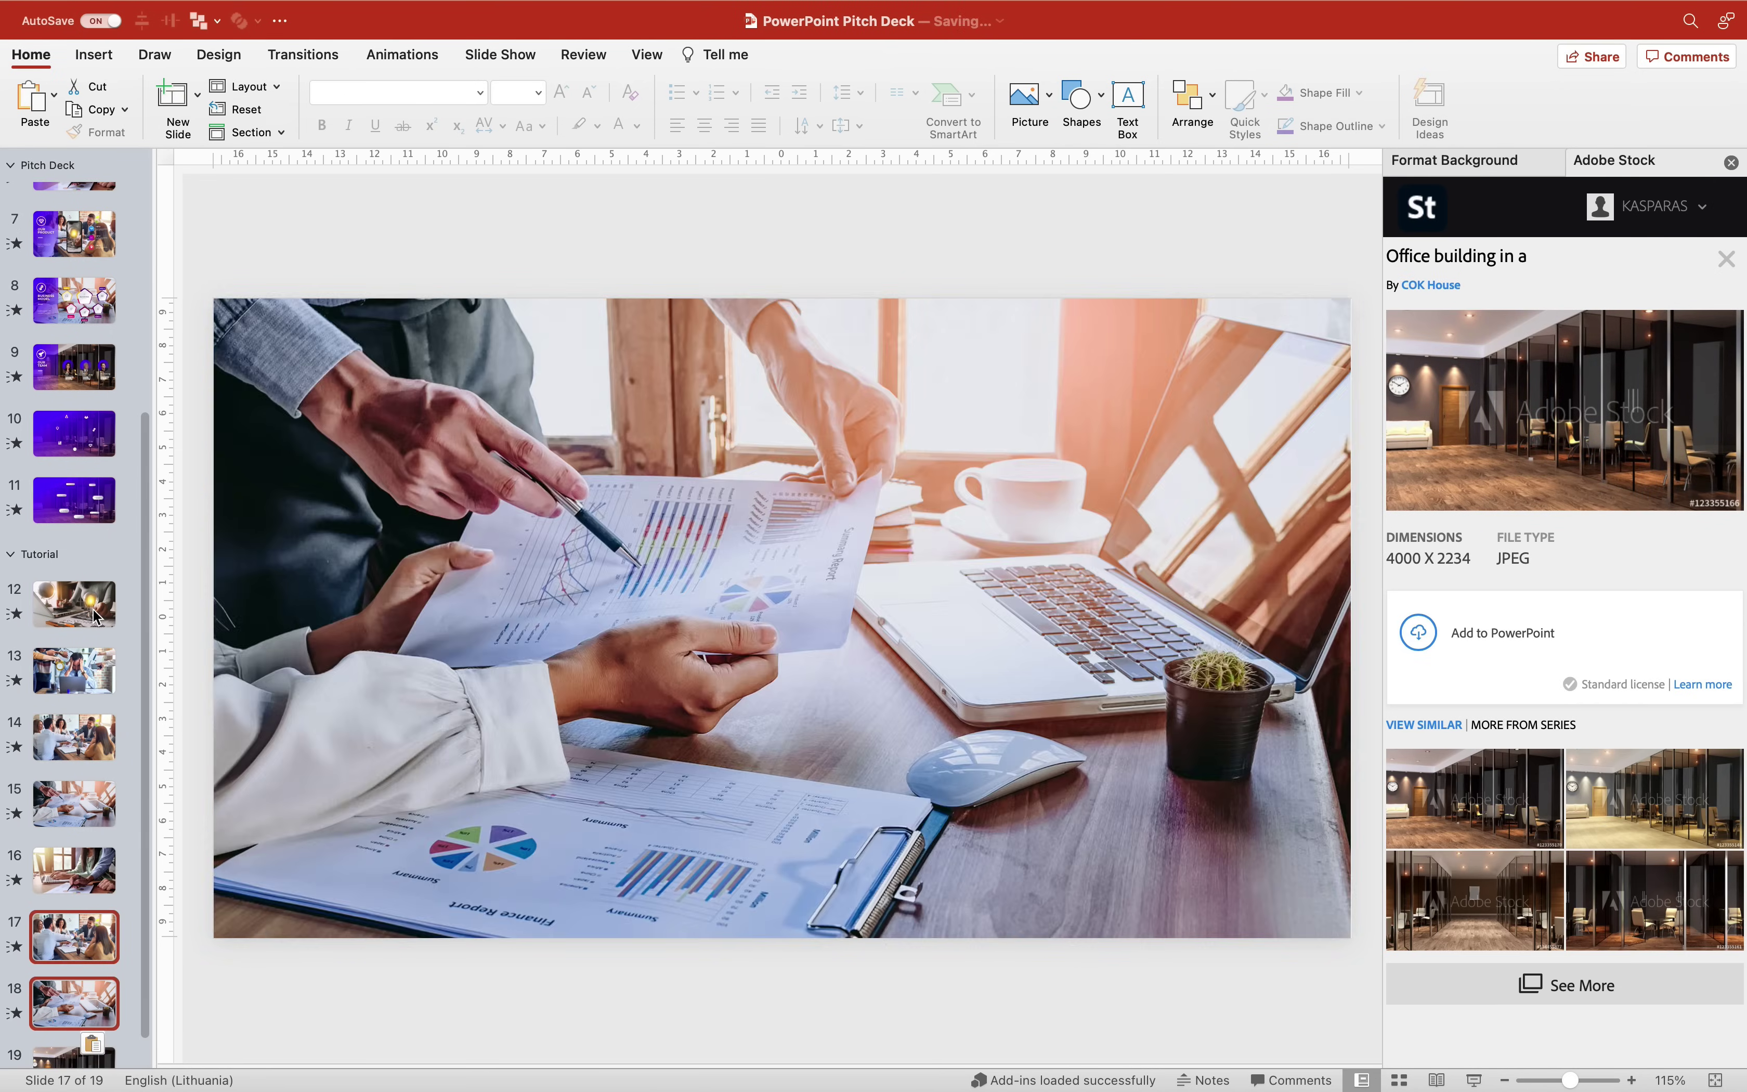
Step through slides 12 to 19, ending on the office interior photo
click(98, 616)
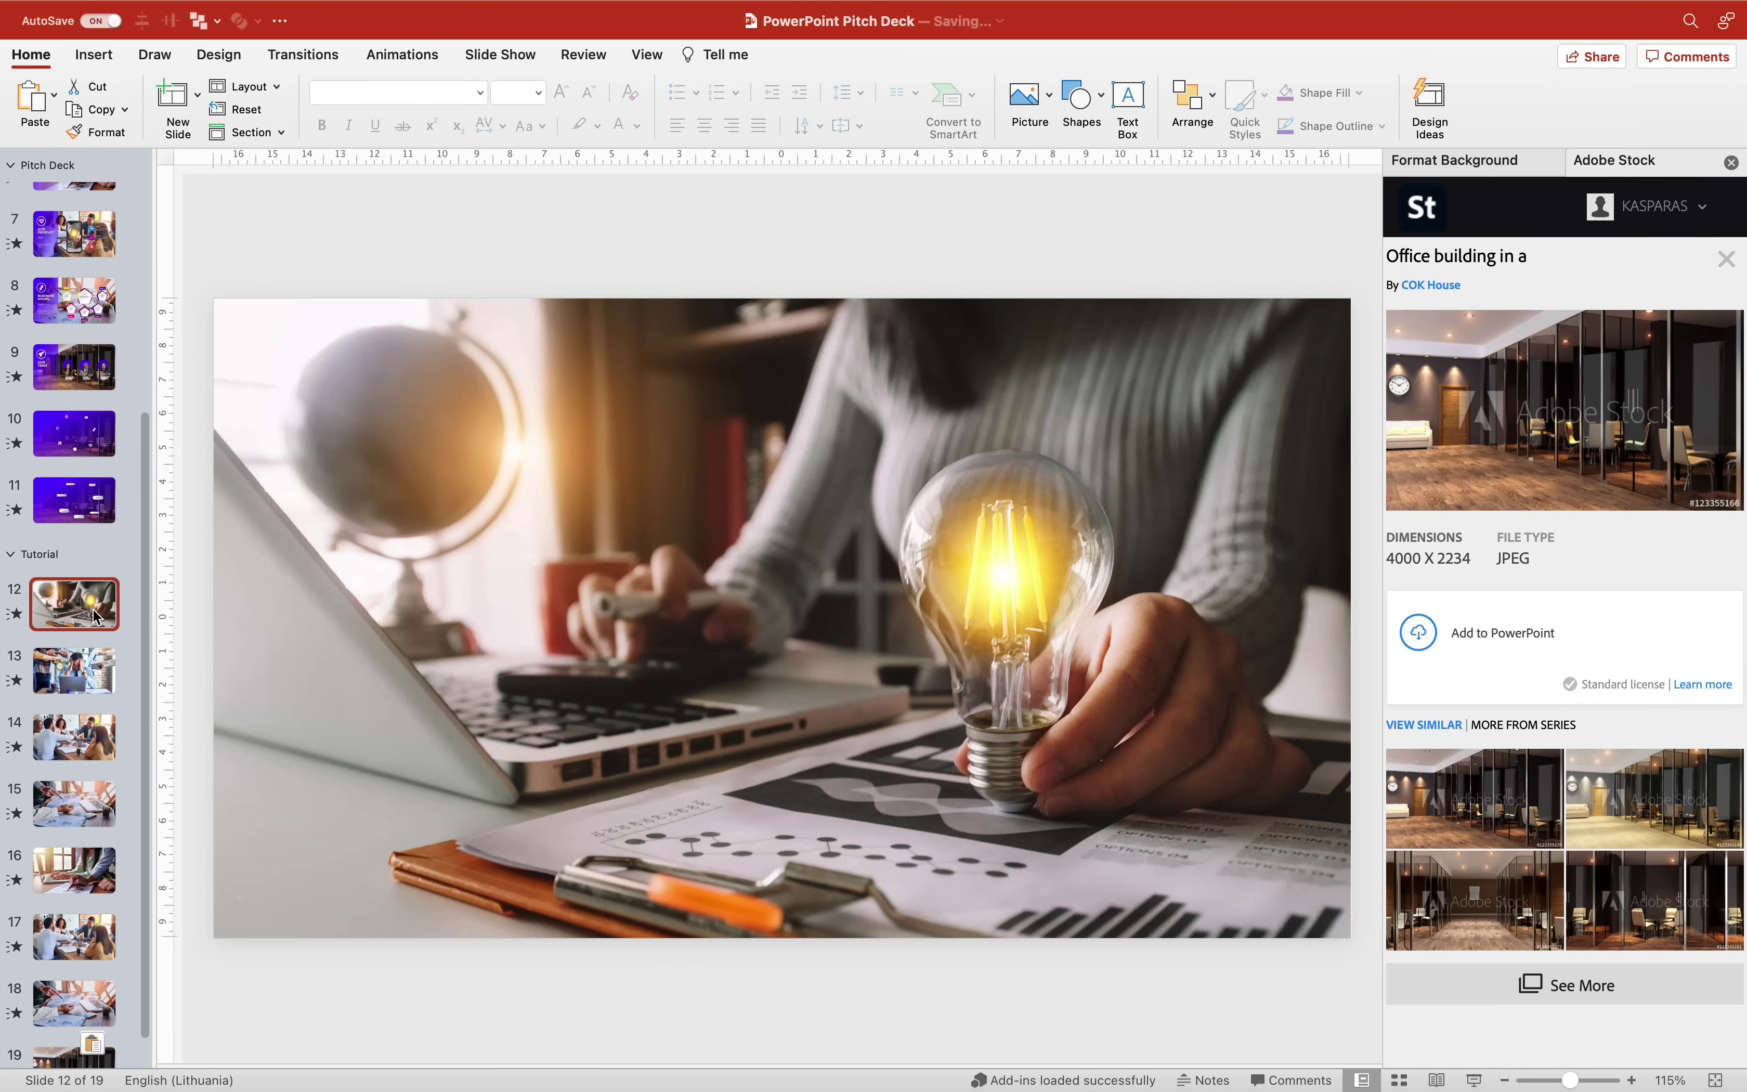
click(88, 670)
click(80, 736)
click(75, 805)
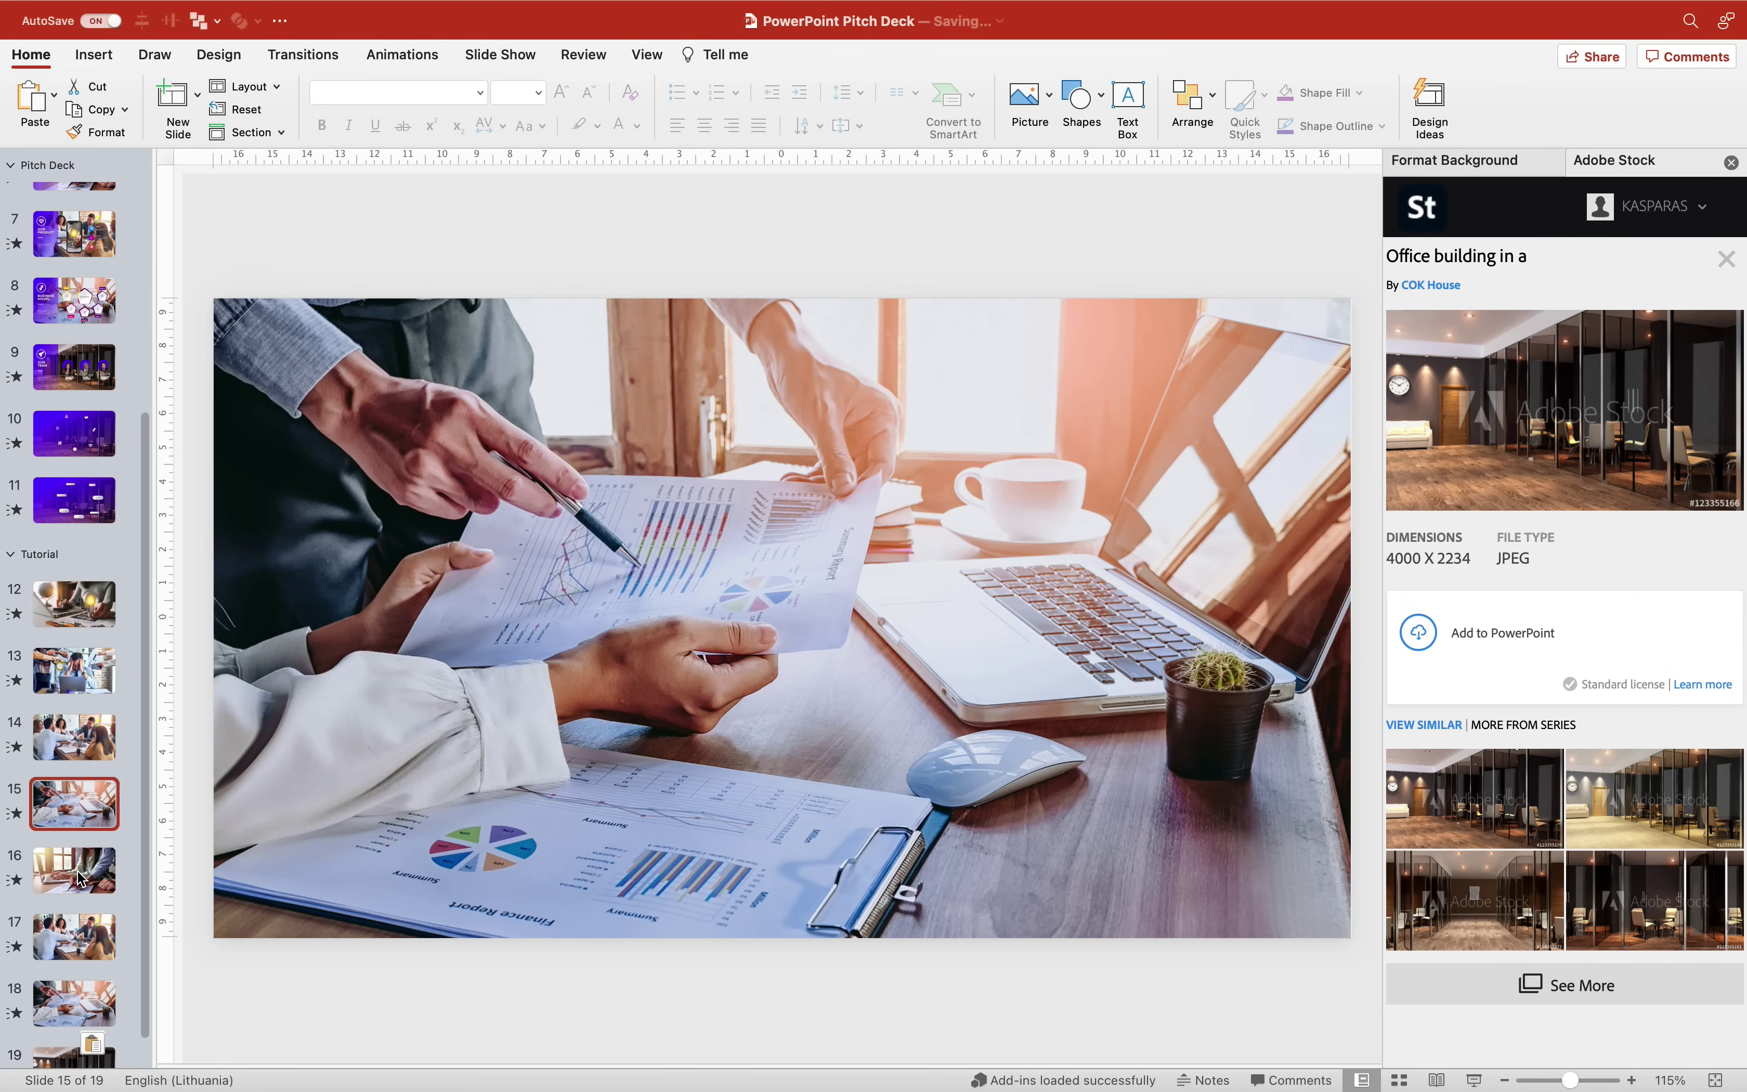
click(80, 875)
click(91, 937)
click(95, 1000)
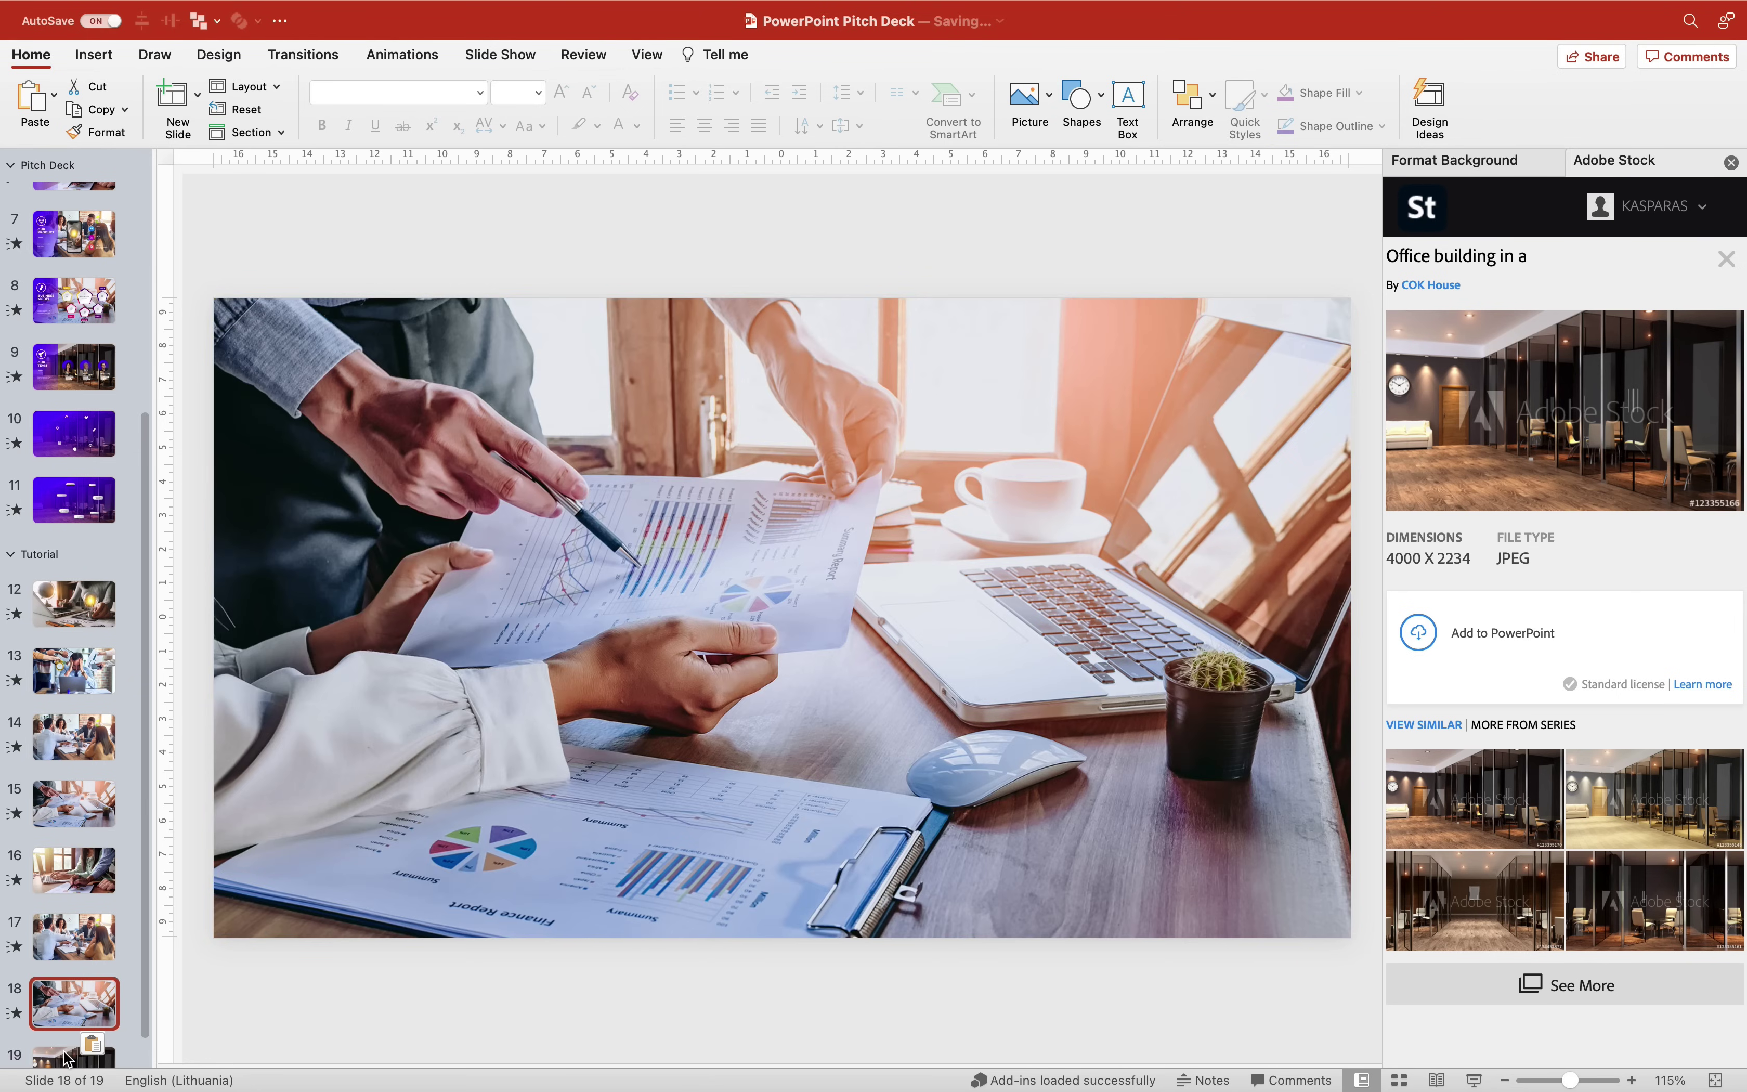
click(67, 1059)
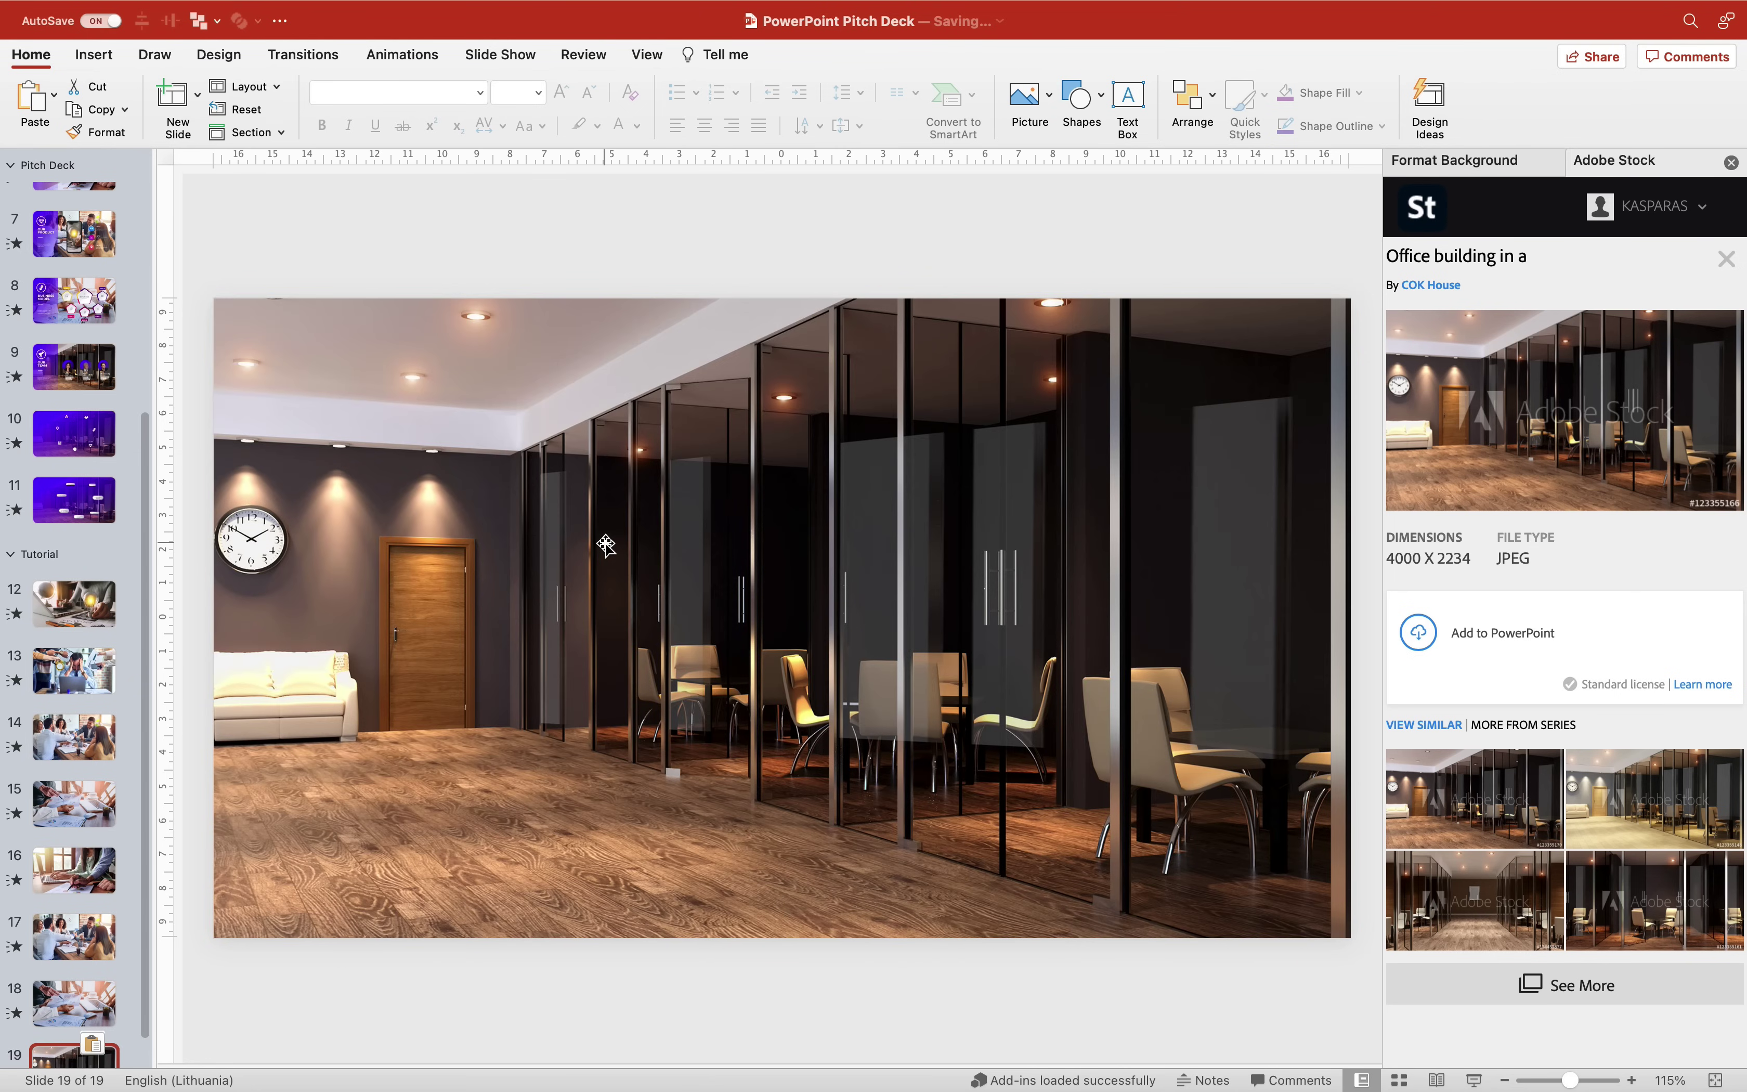
Close the stock image details, view the finished Pitch Deck 2021 slide, then open slide 12
click(1728, 260)
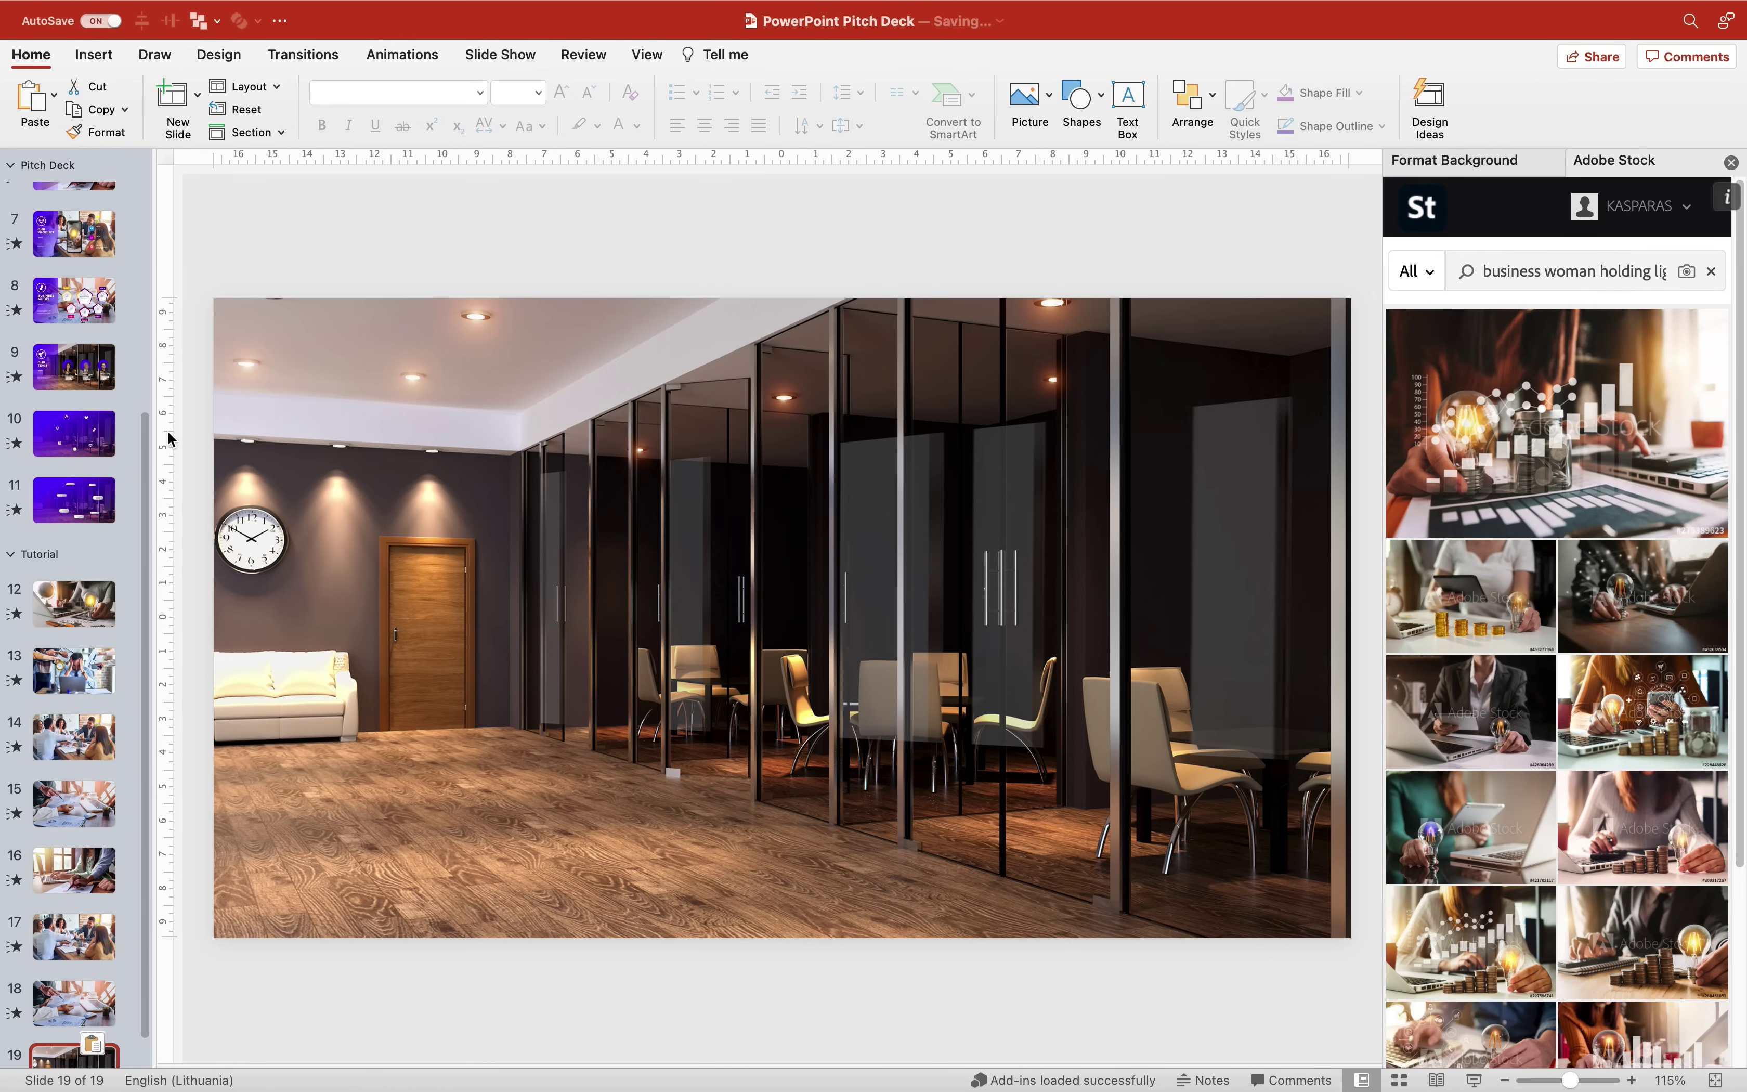
drag(147, 444, 164, 163)
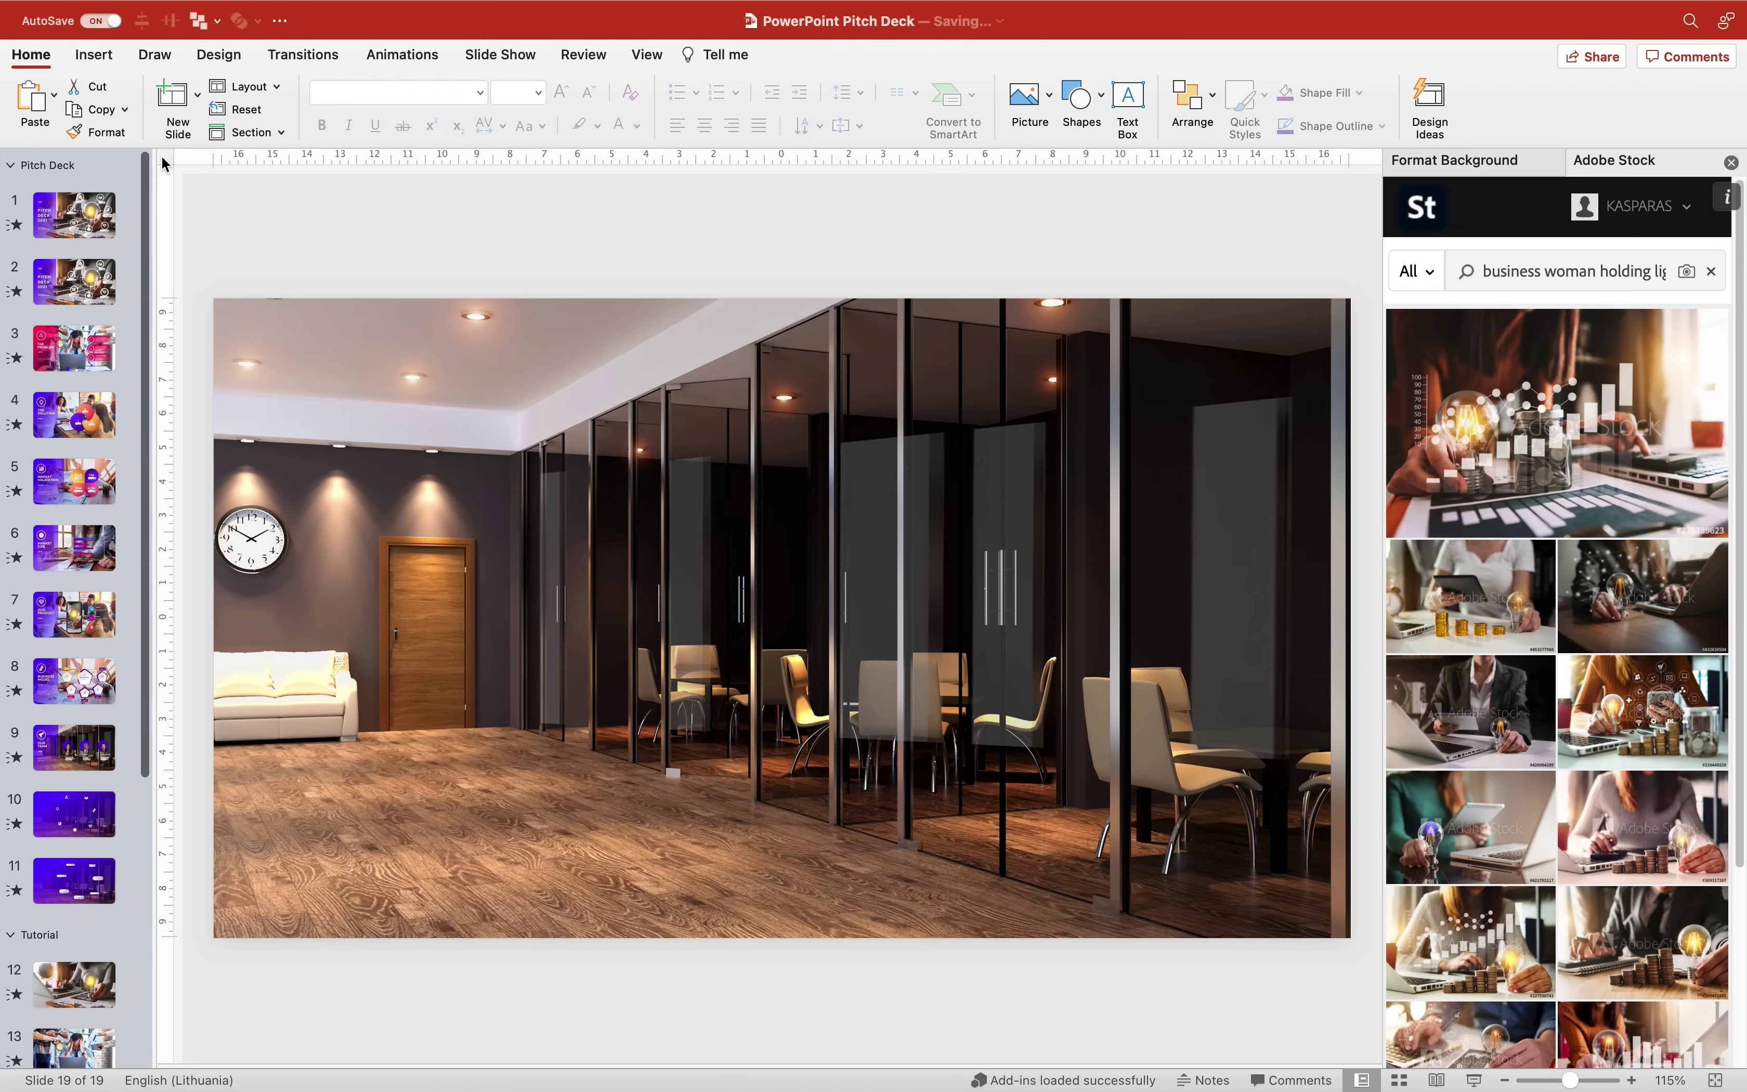
click(108, 225)
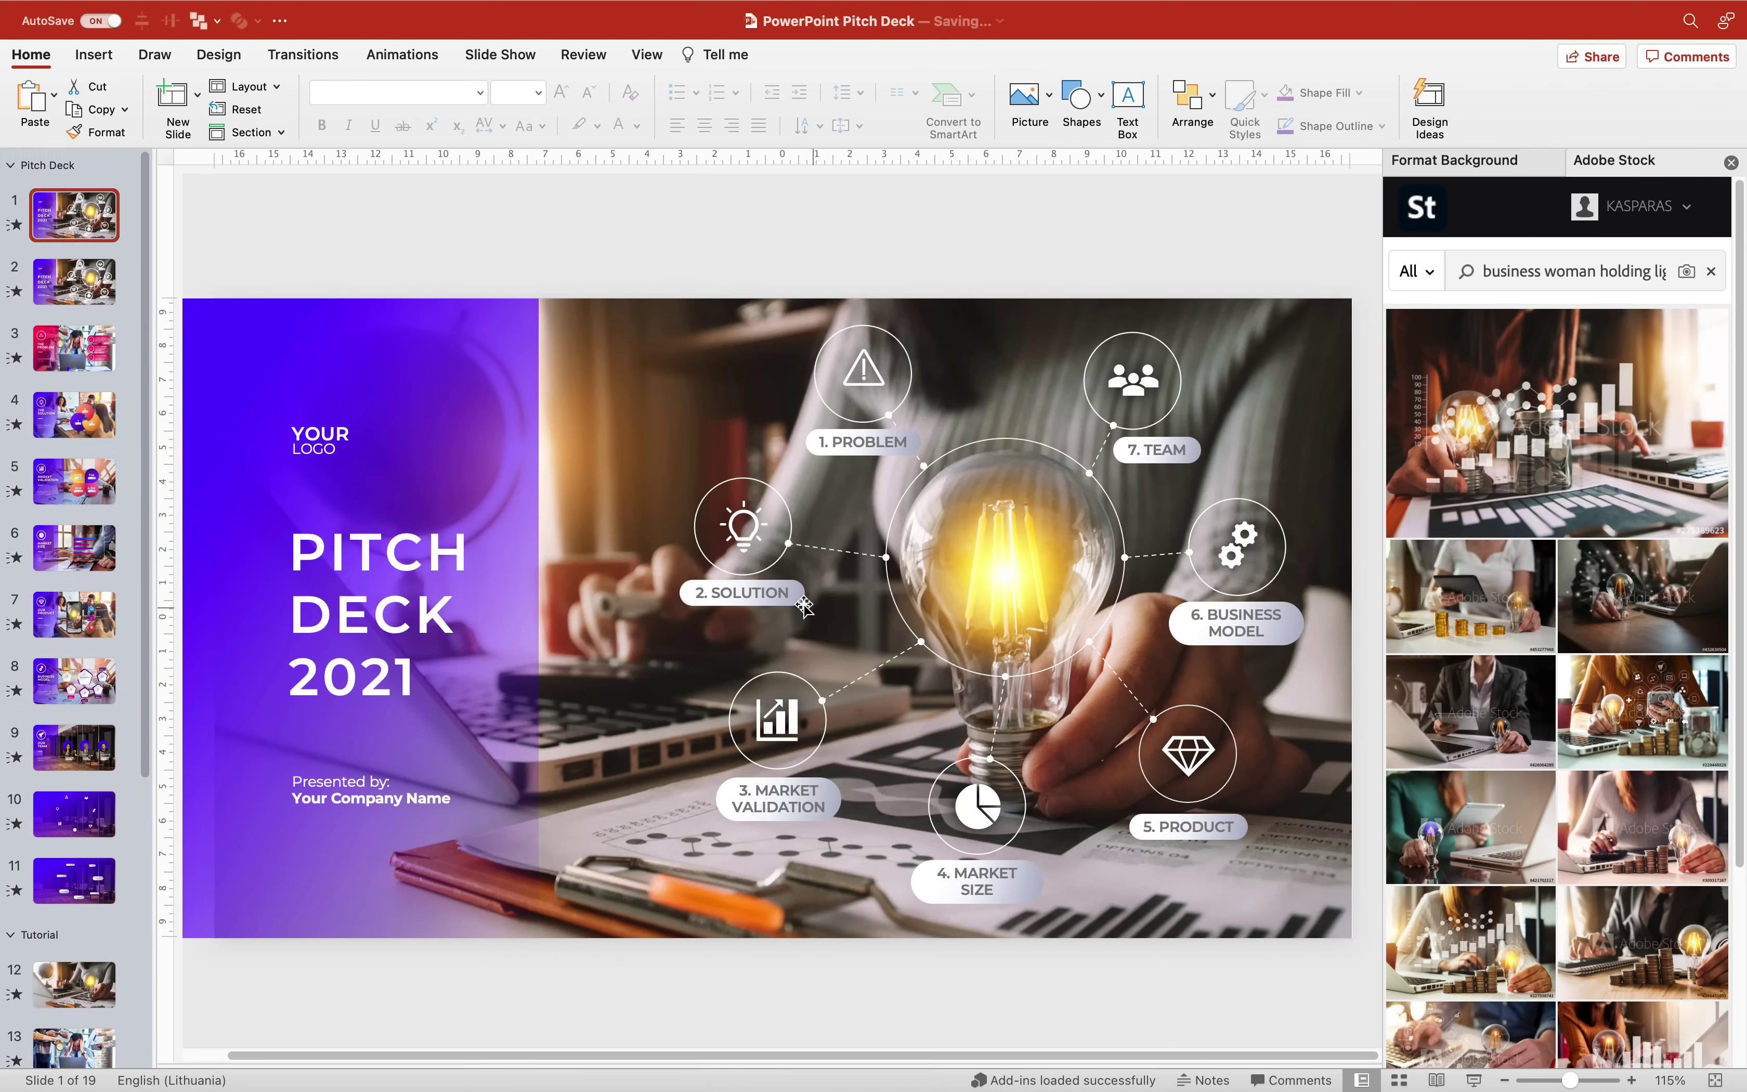
drag(147, 578, 144, 866)
click(96, 576)
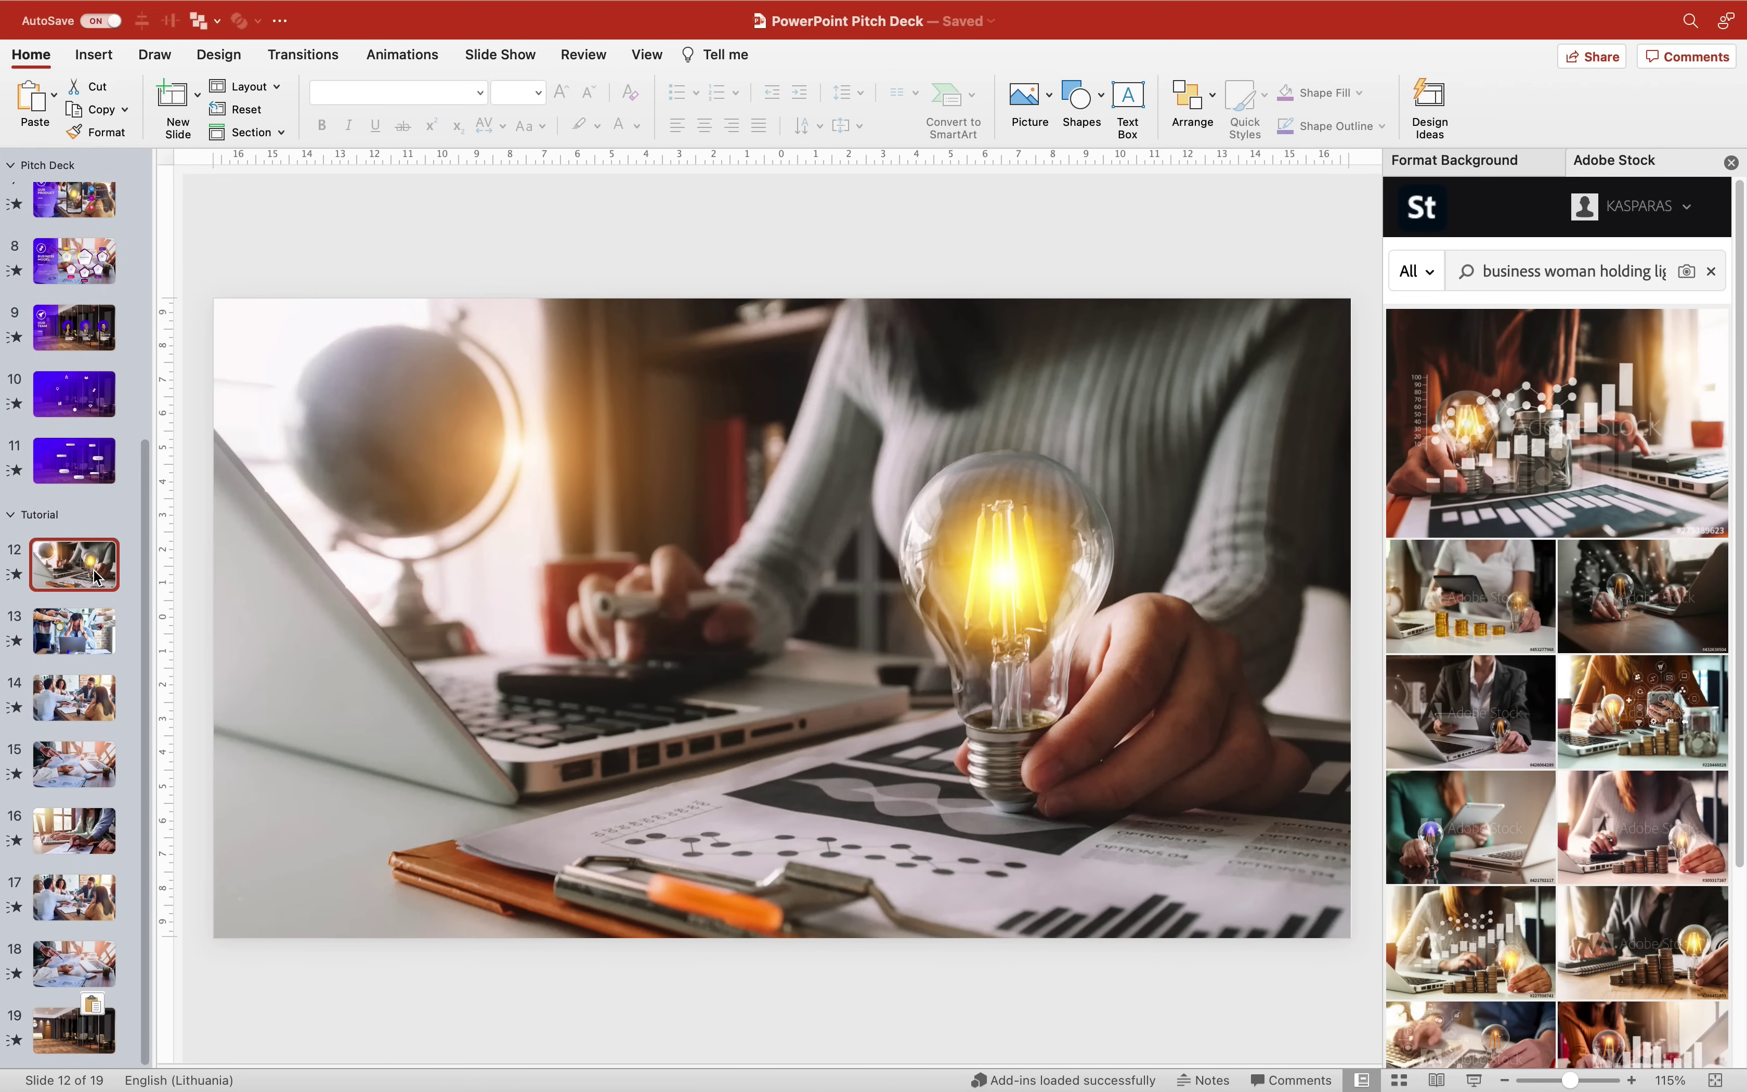
Draw a rectangle over slide 12's left side, stretched to the edge and 10,28 cm wide
click(112, 63)
click(439, 94)
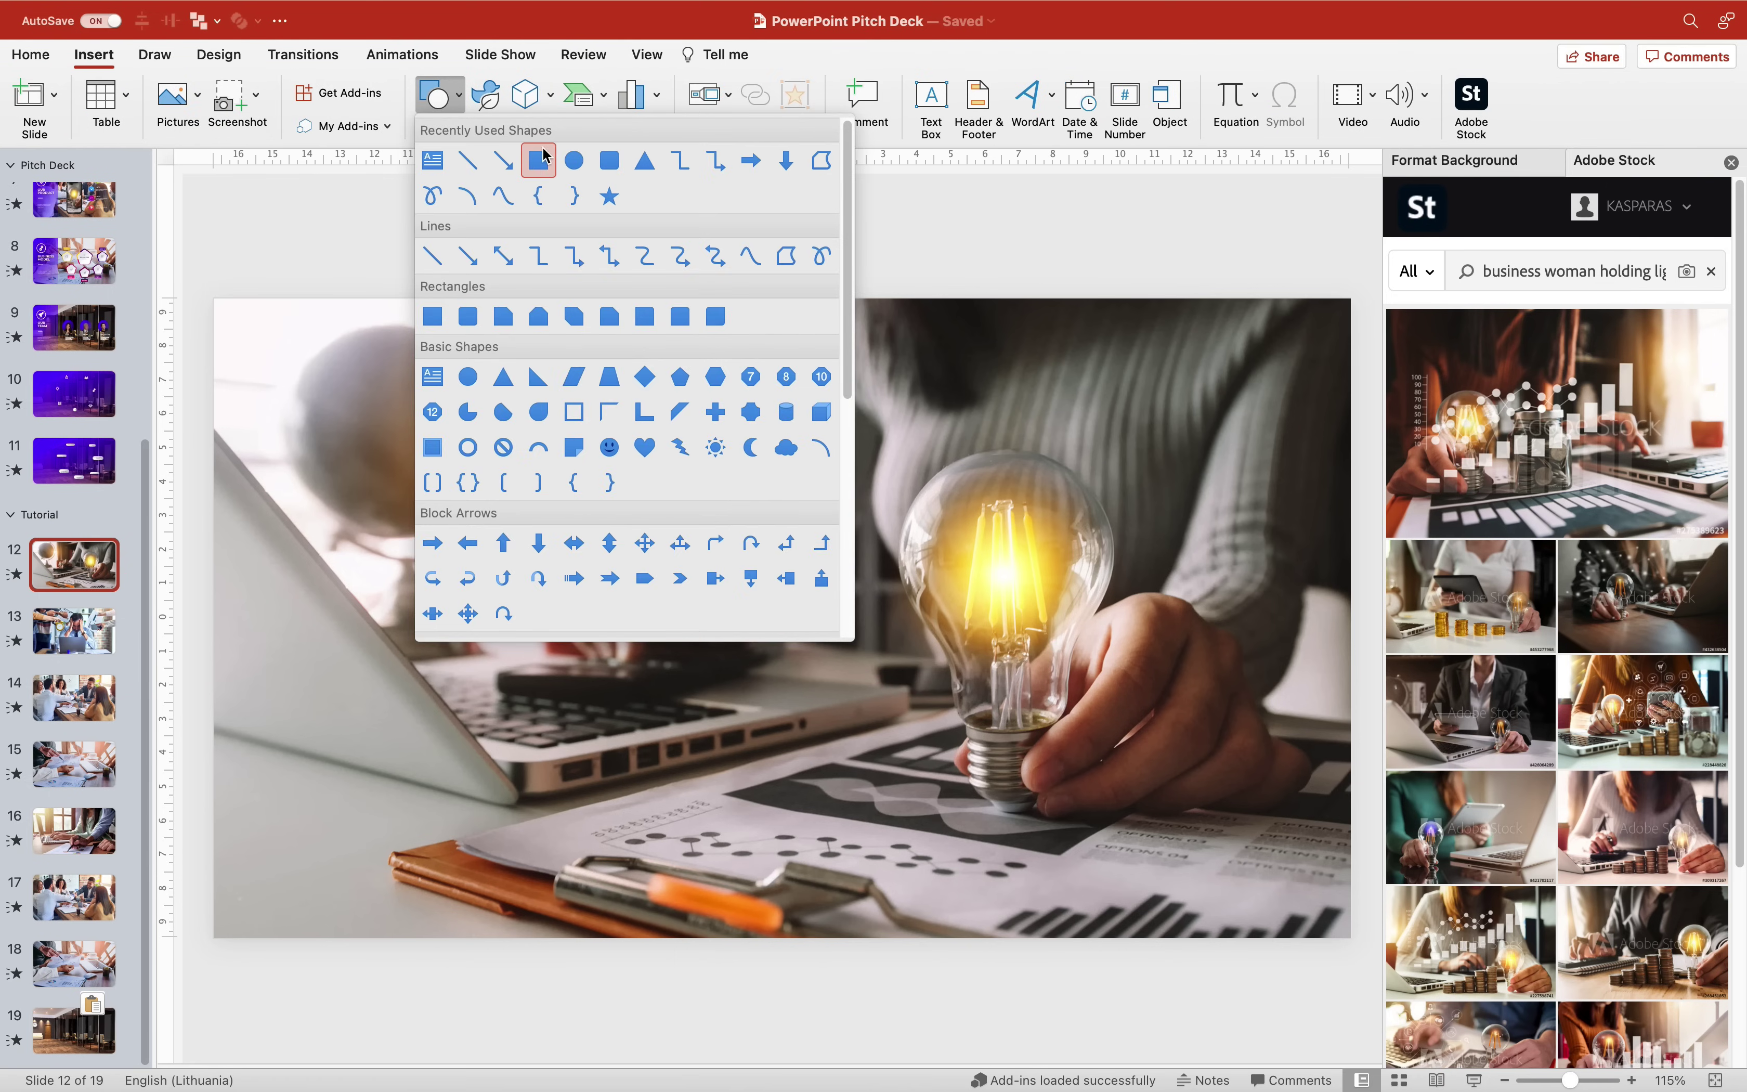
click(541, 160)
drag(297, 334, 597, 938)
drag(297, 335, 214, 297)
drag(597, 620, 559, 620)
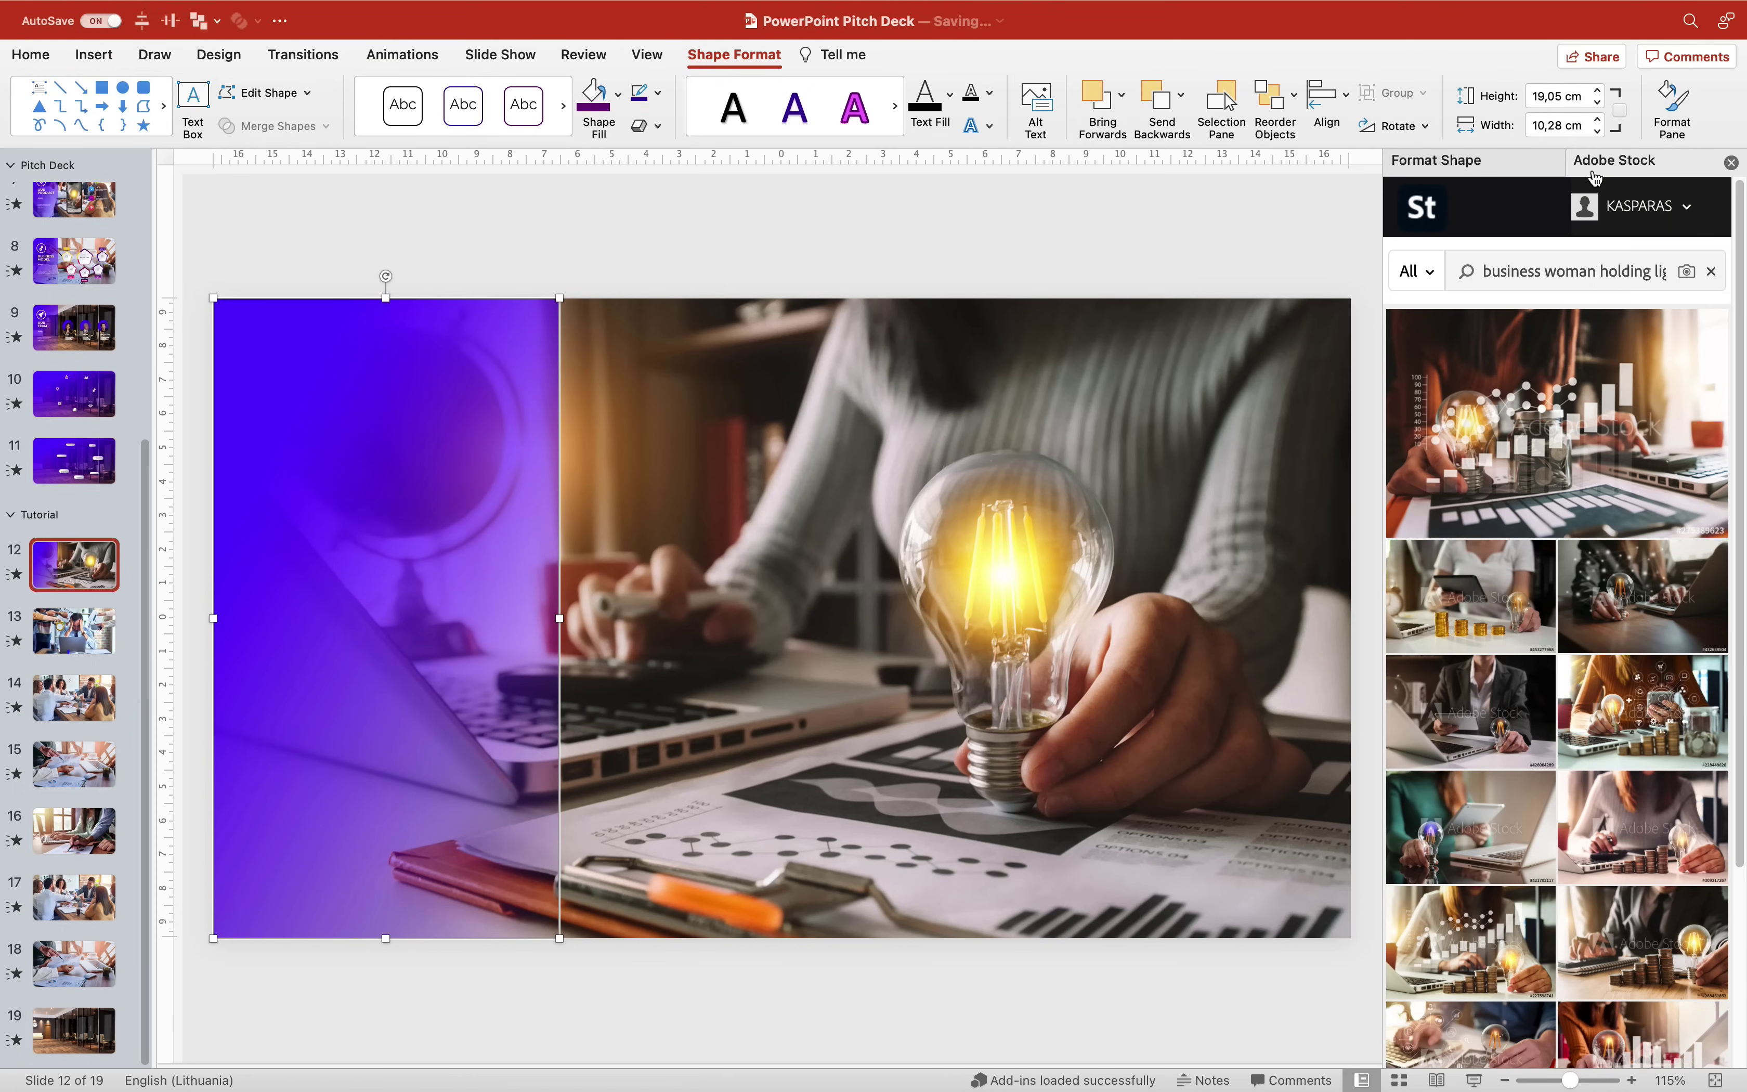
Give the rectangle a purple gradient fill with its end stop at 100% transparency
click(1458, 161)
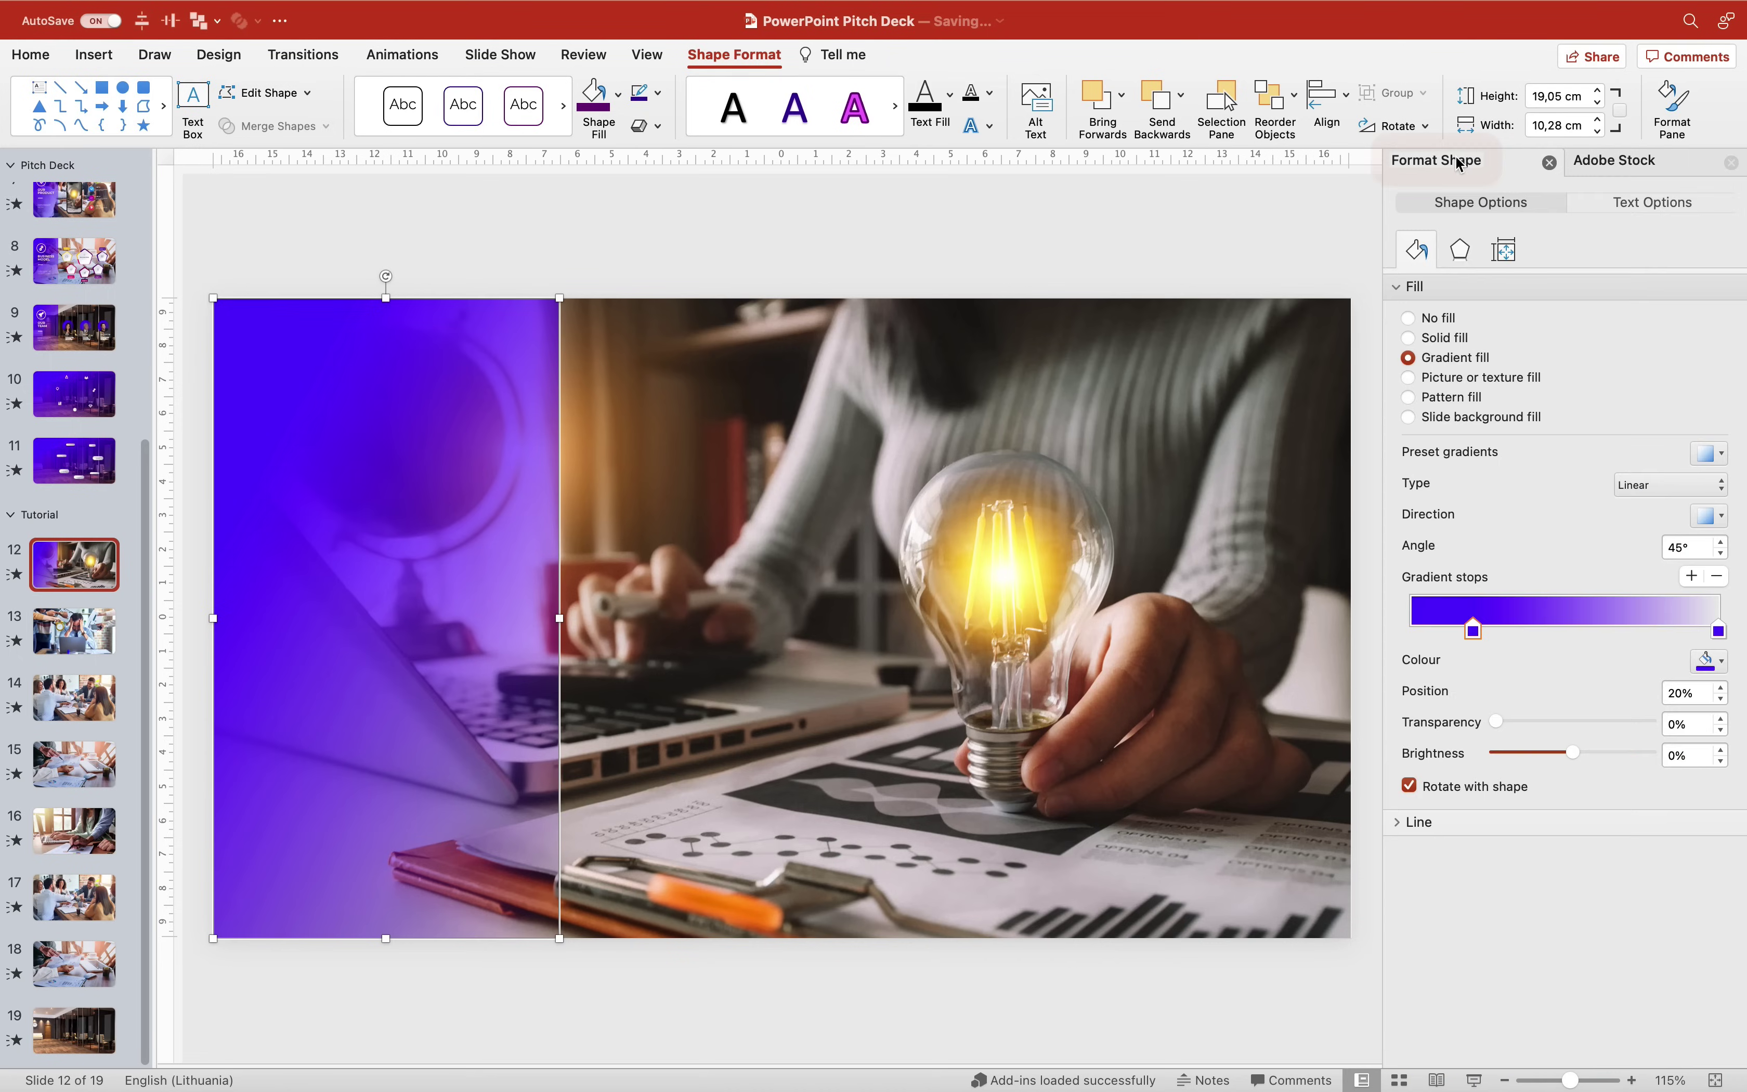
click(1408, 338)
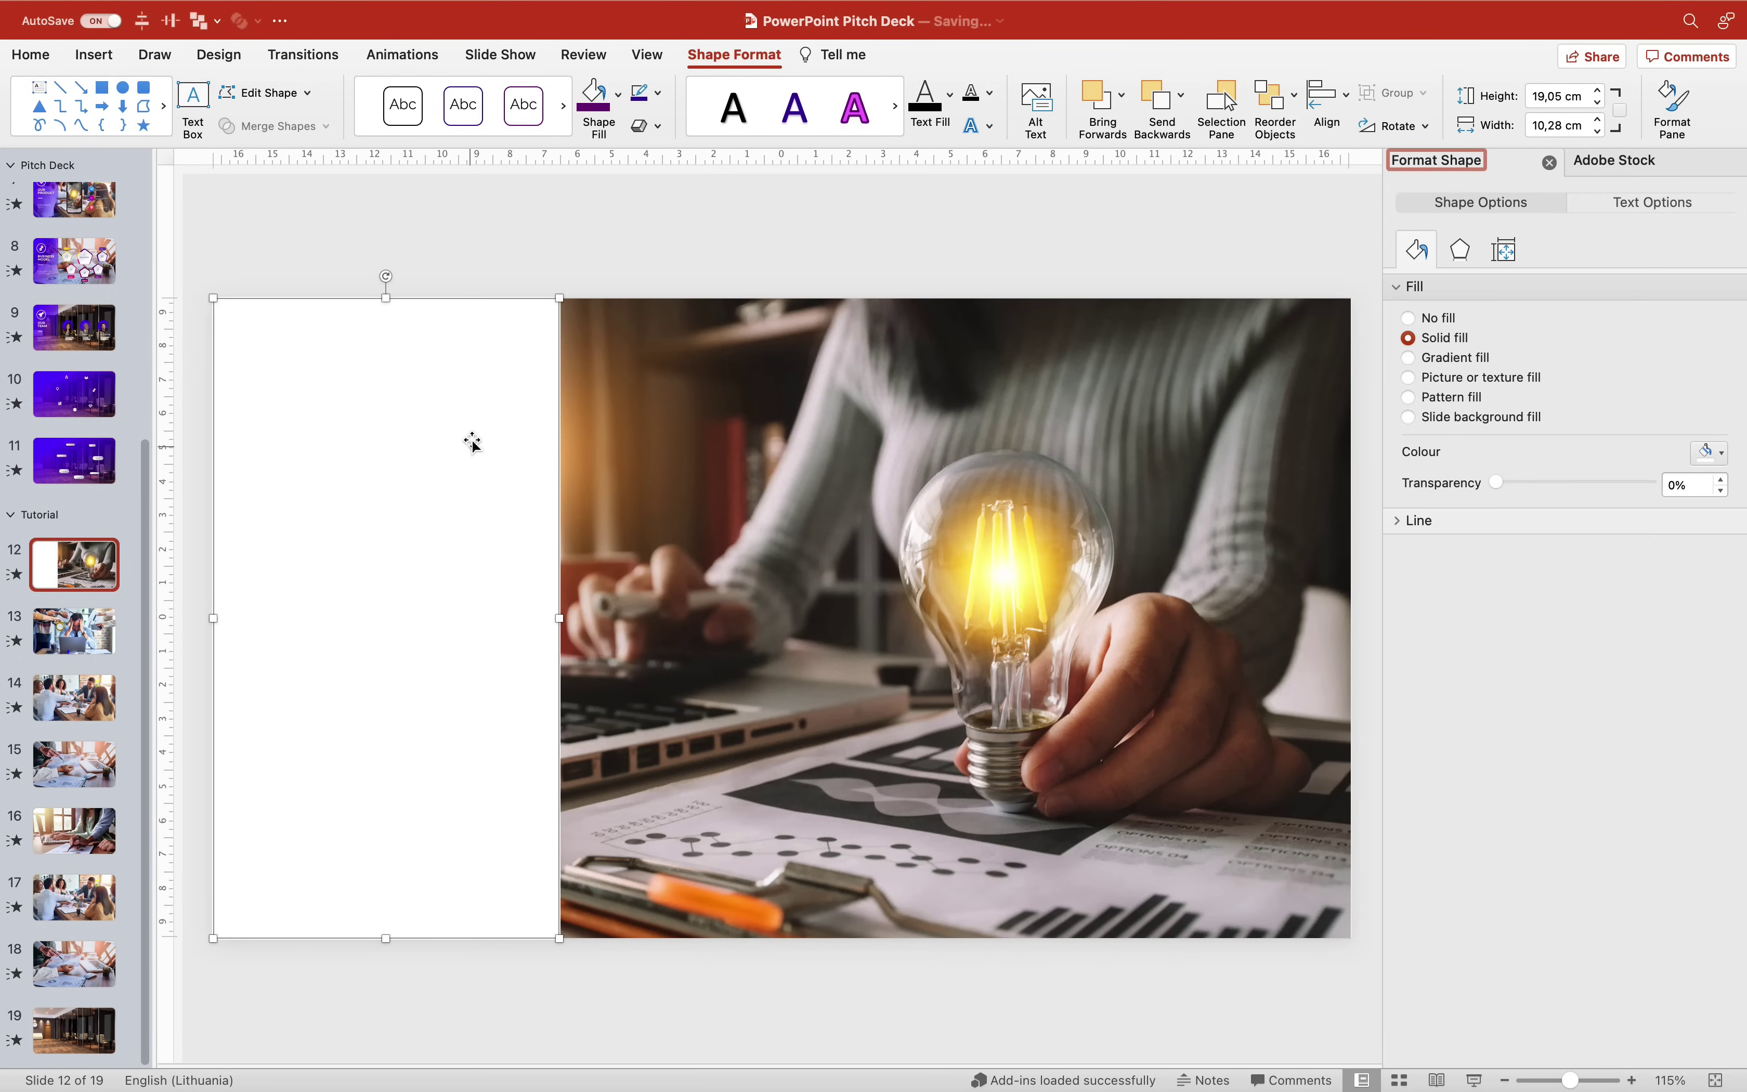
click(1709, 455)
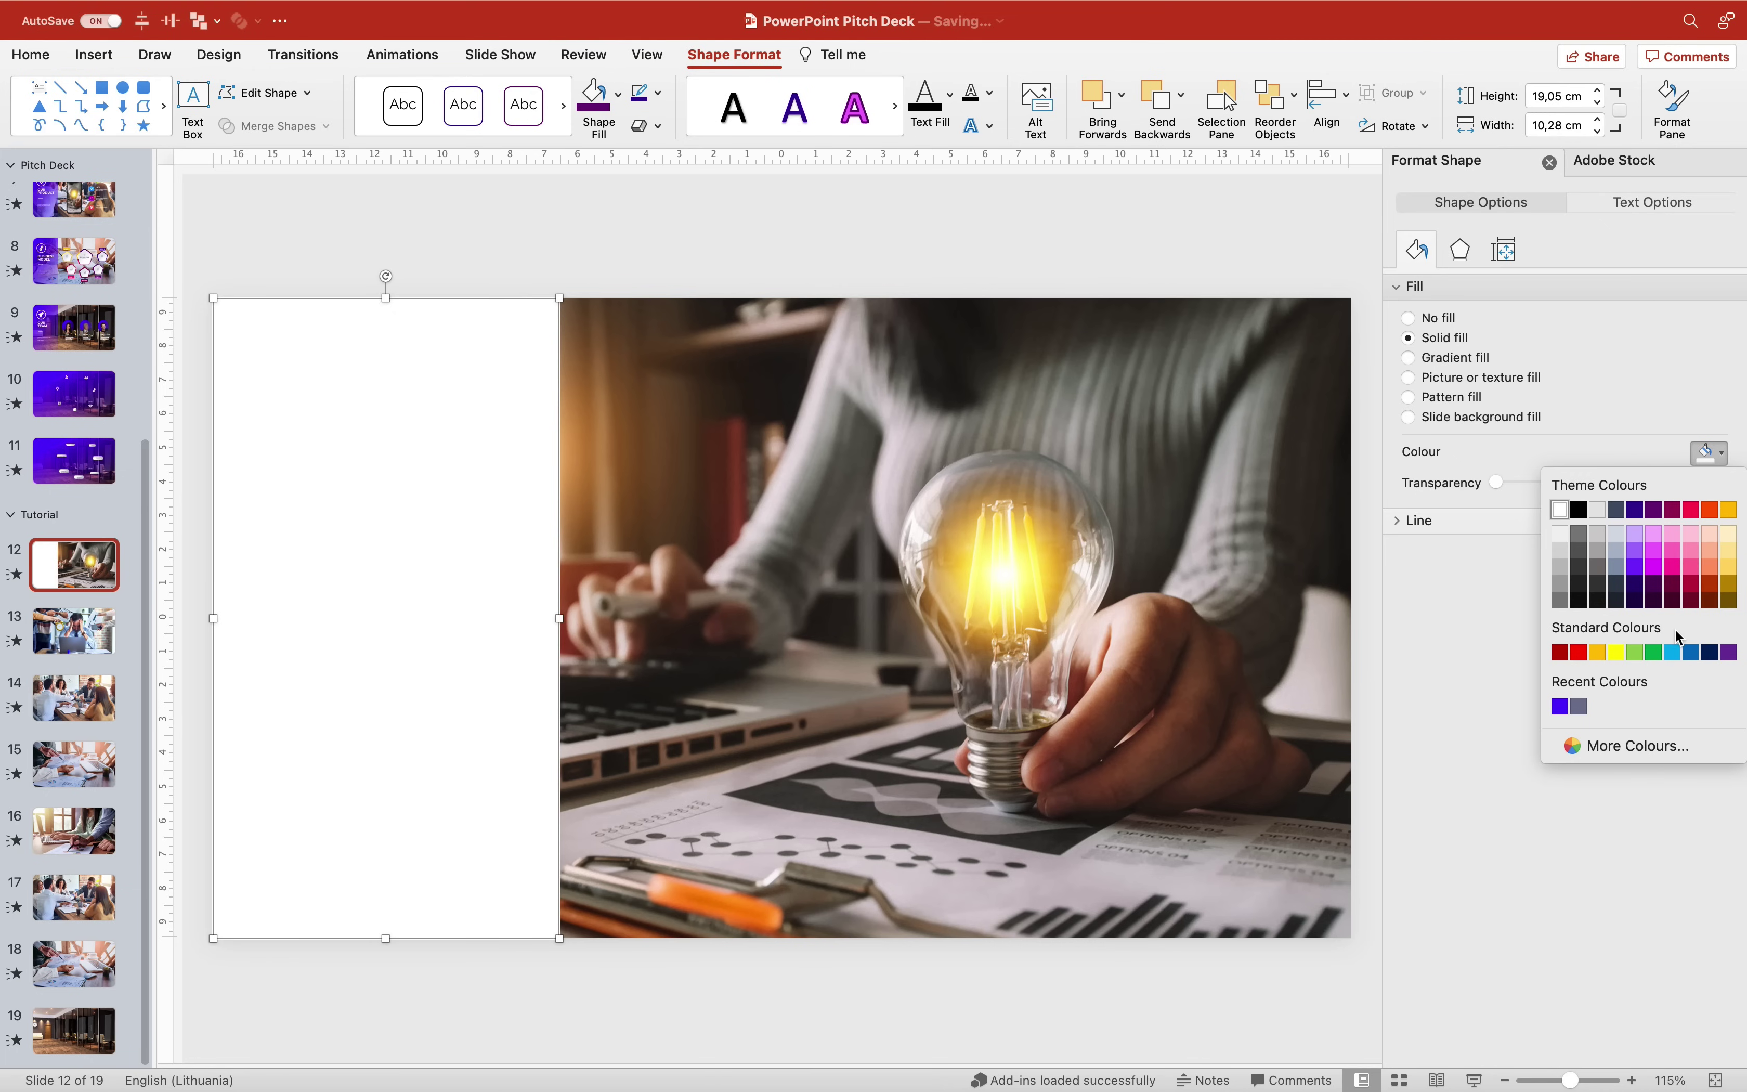
click(1694, 654)
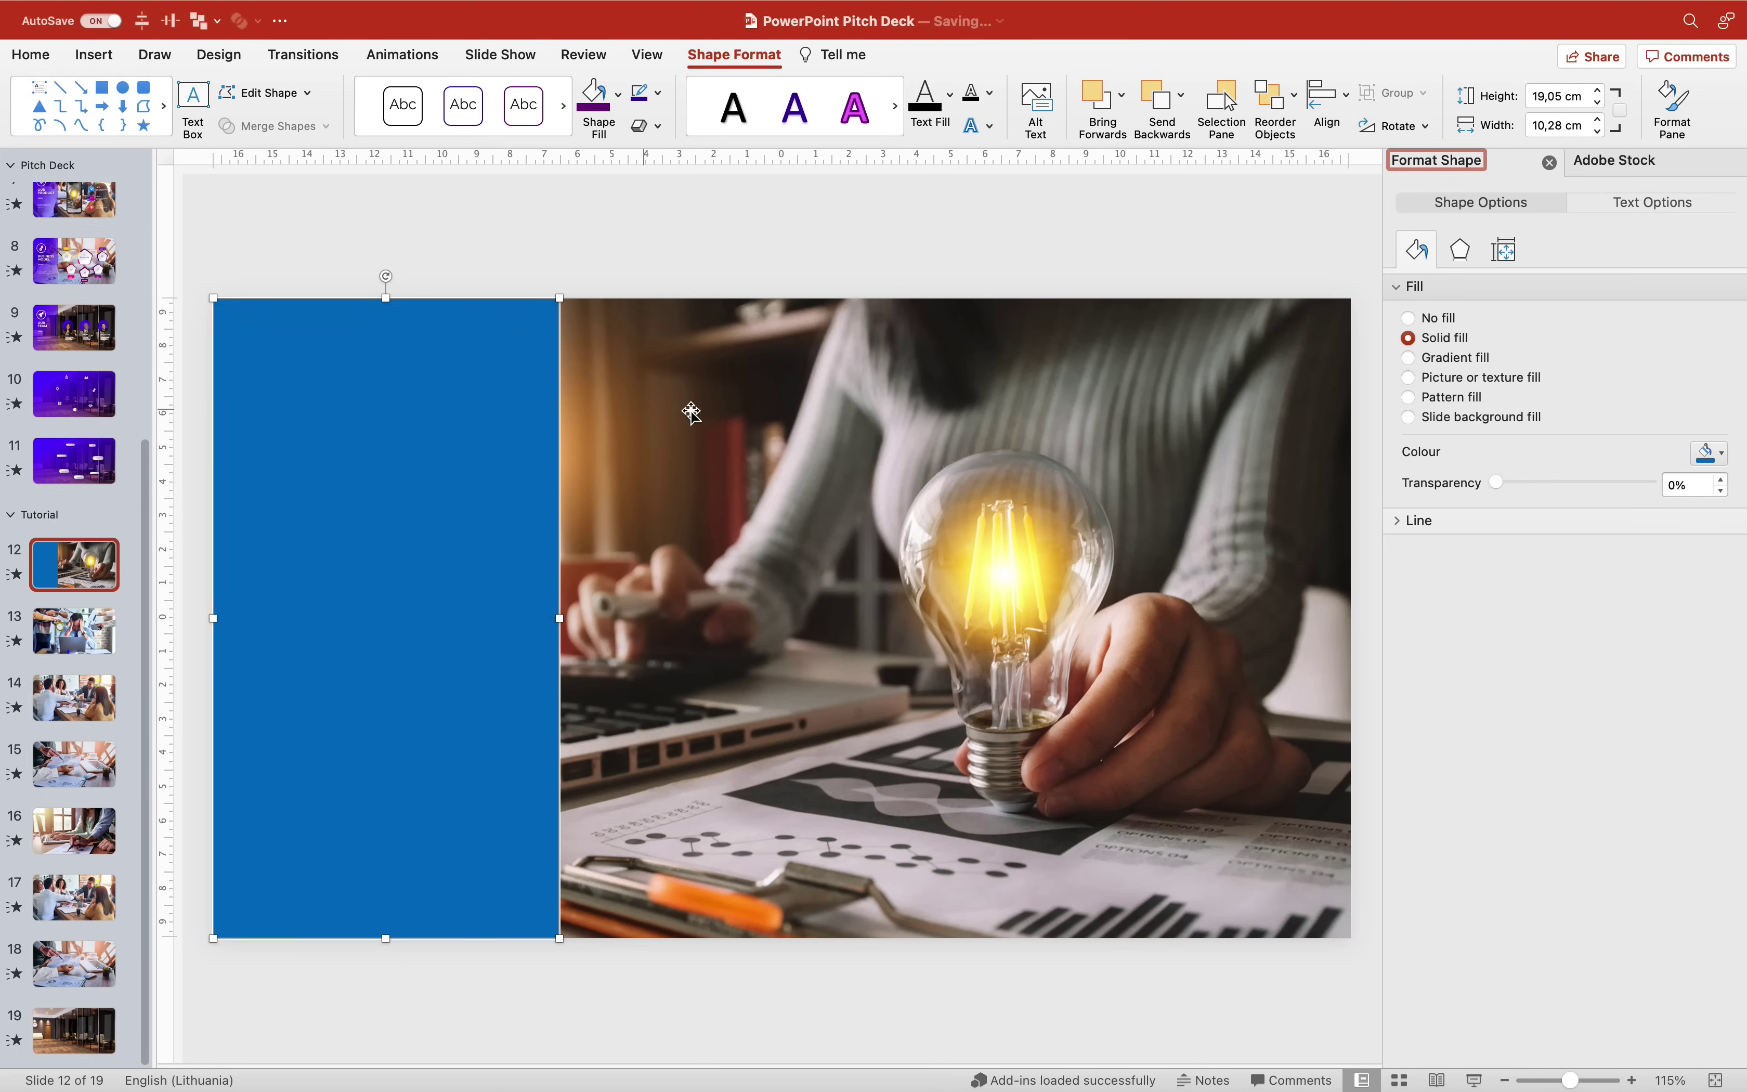
click(1408, 357)
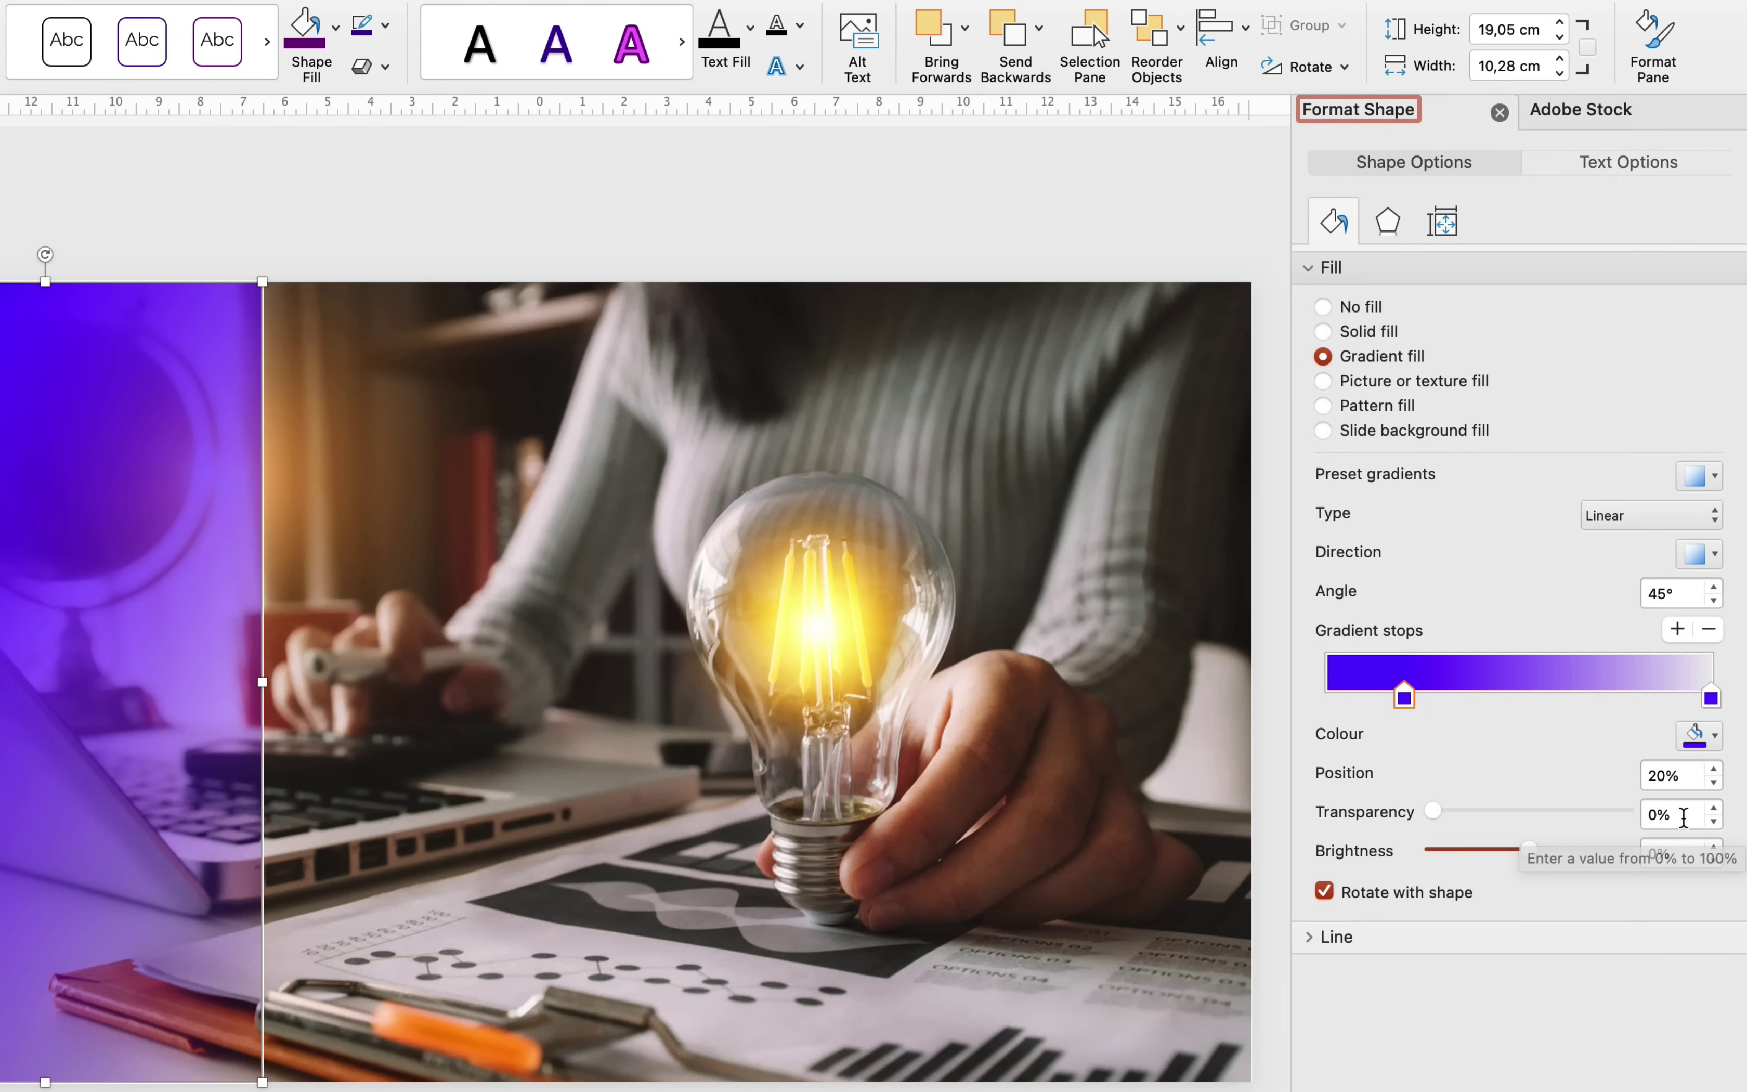
click(1712, 699)
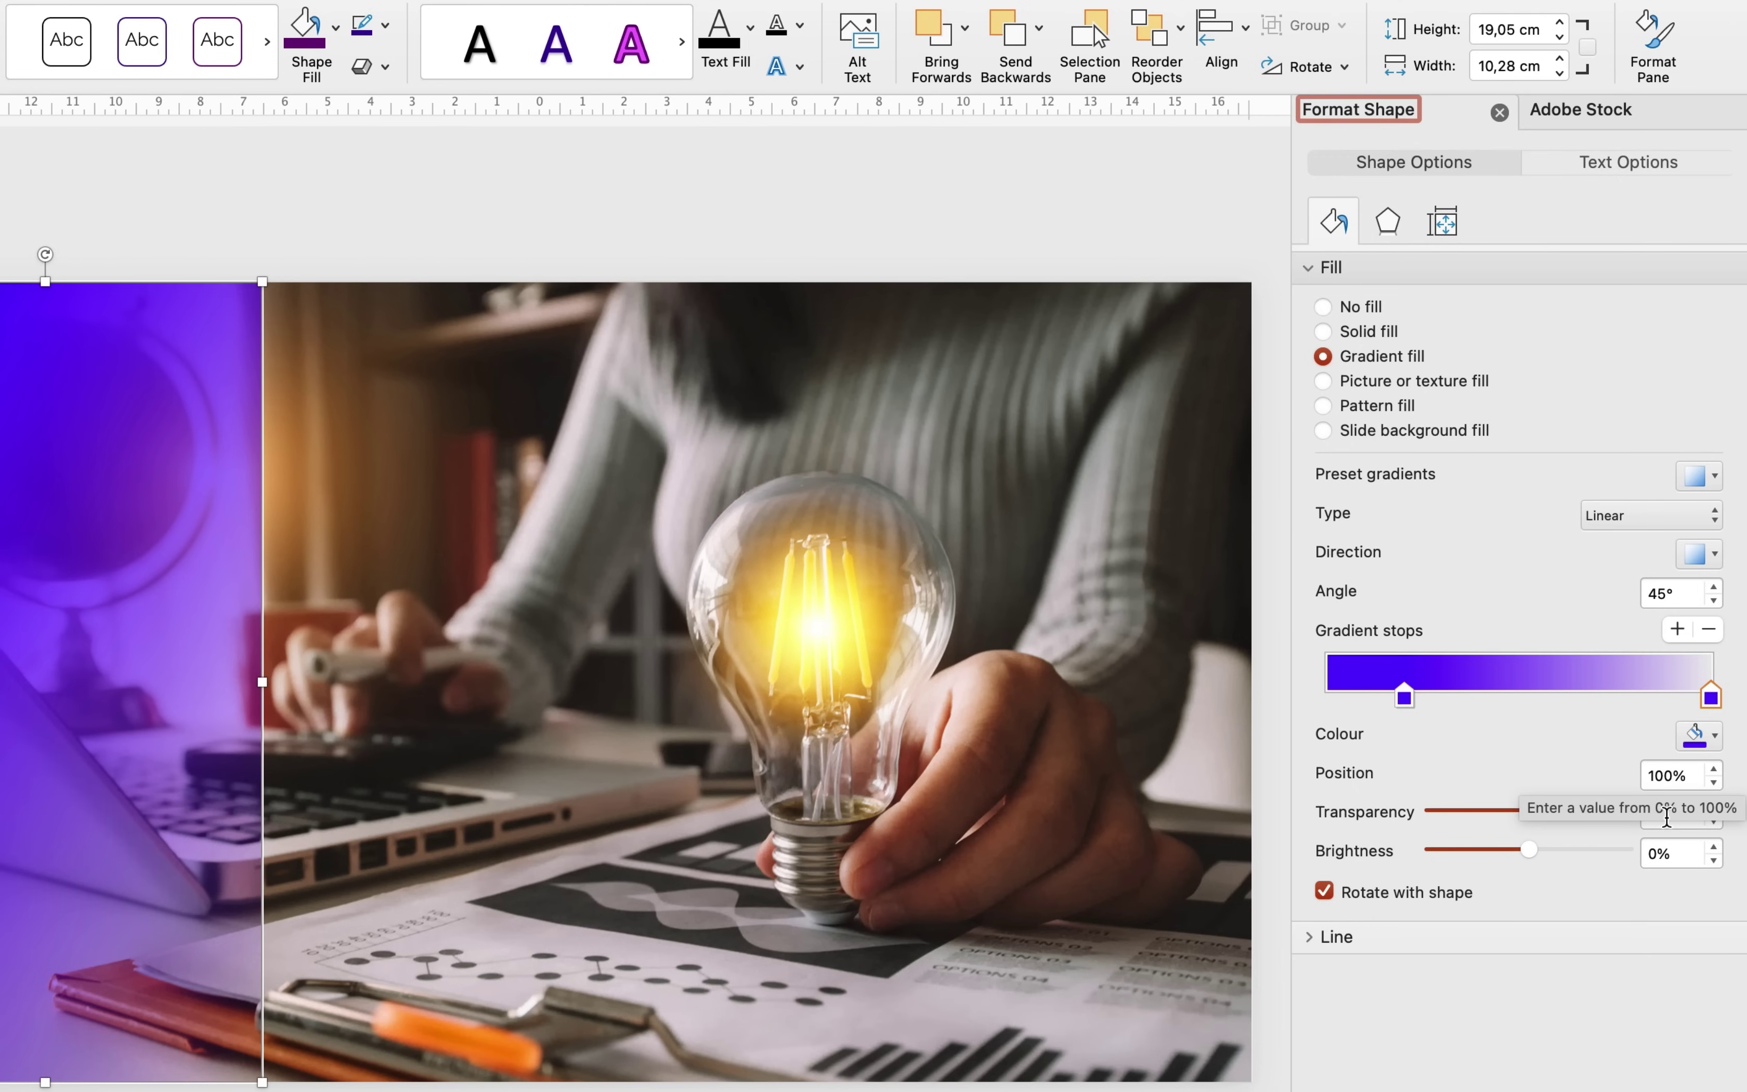
drag(1633, 812, 1498, 816)
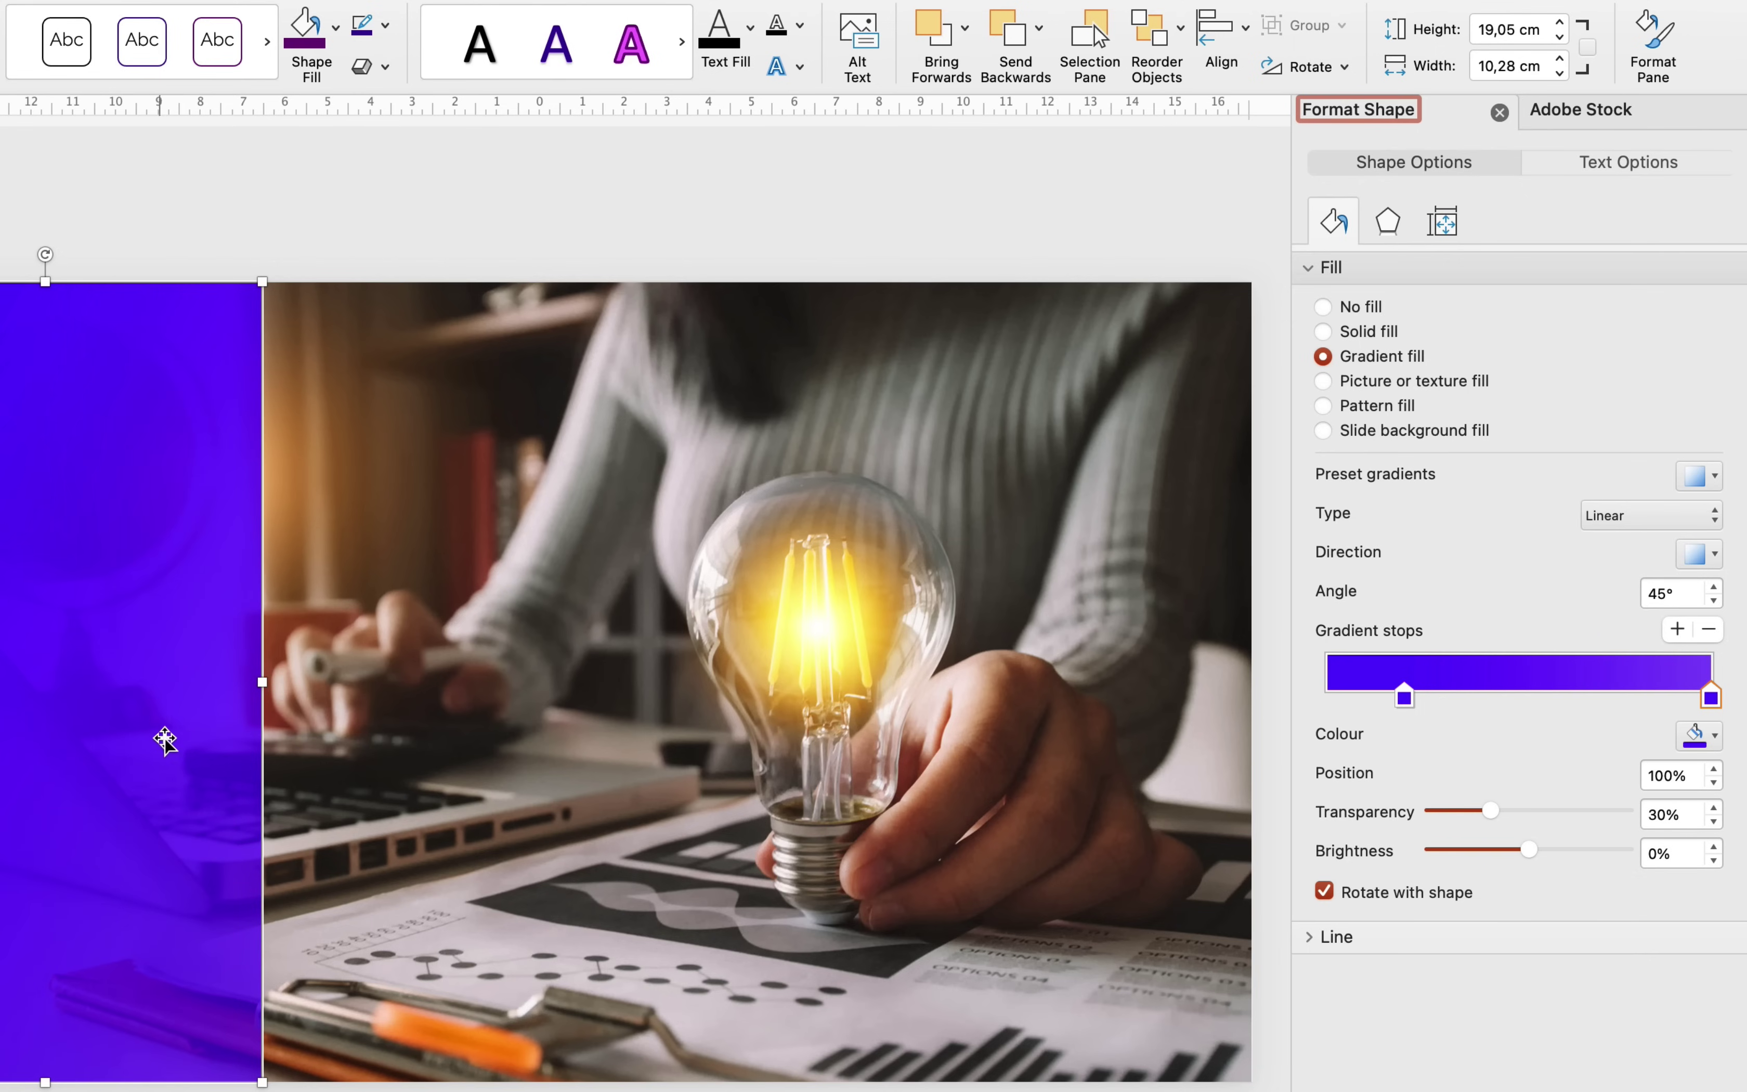
drag(1497, 815, 1719, 811)
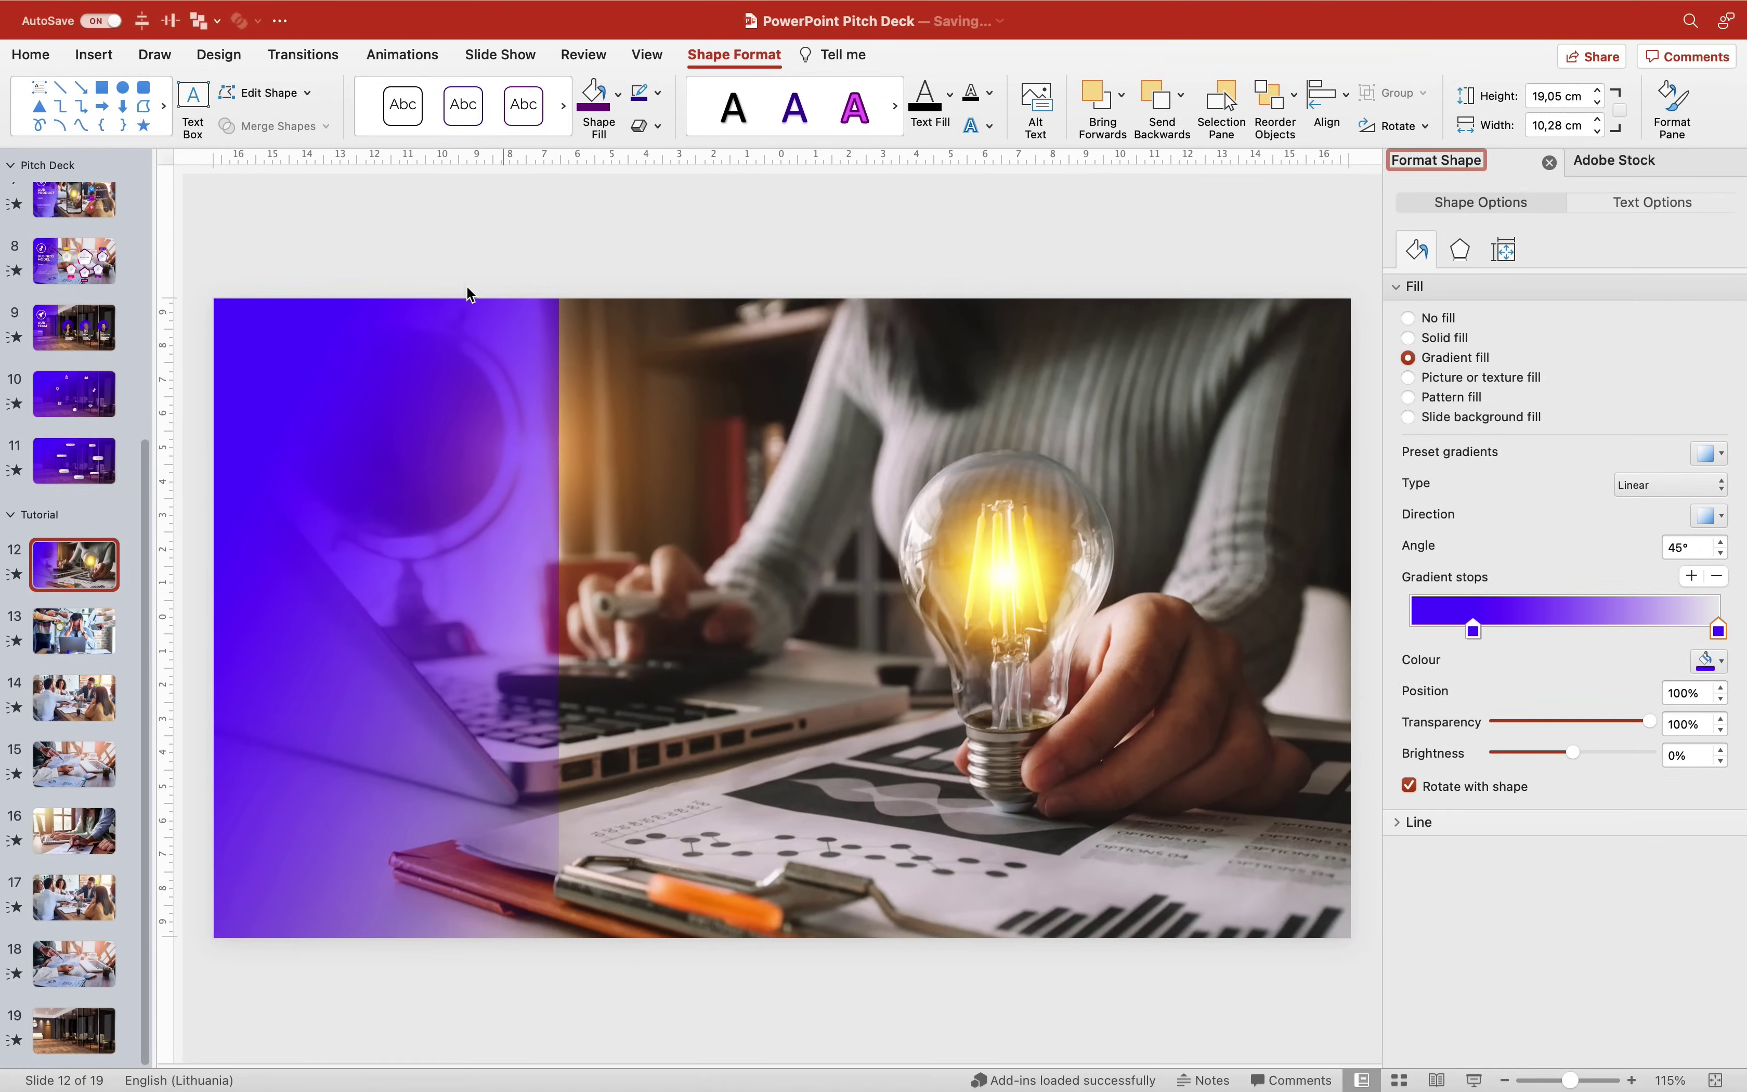
click(146, 265)
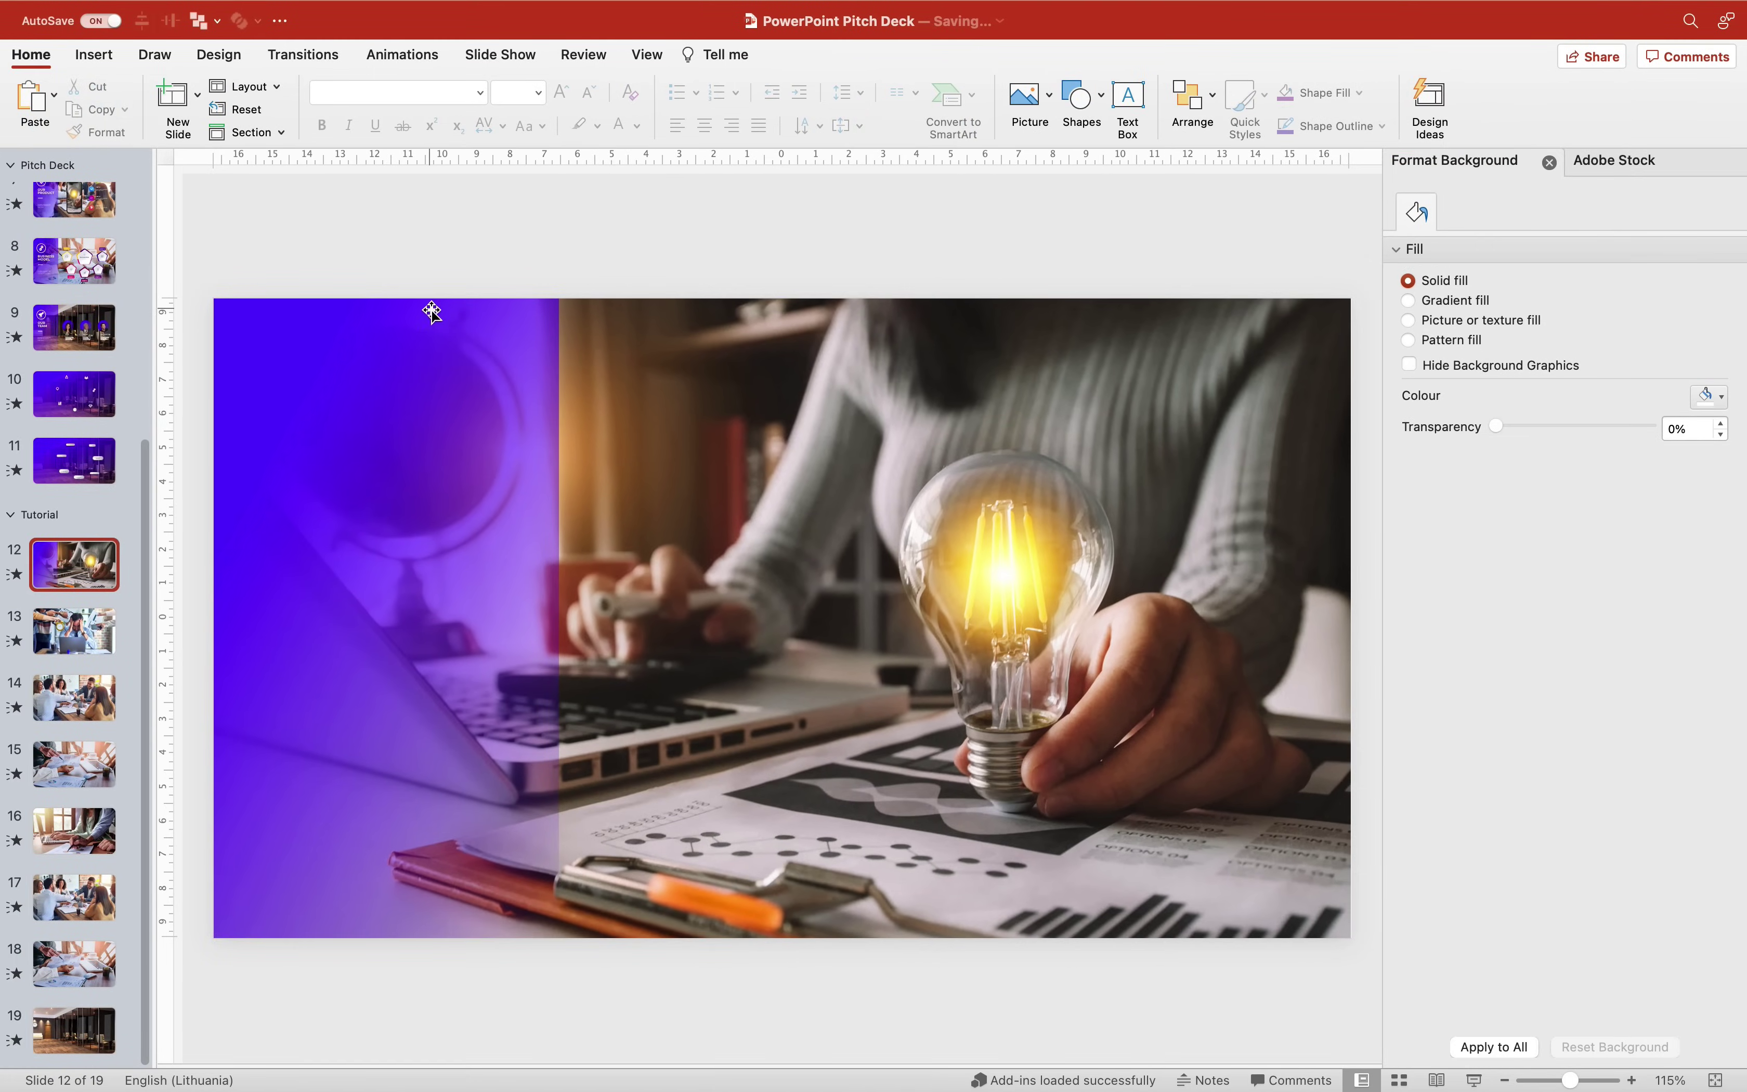
click(428, 369)
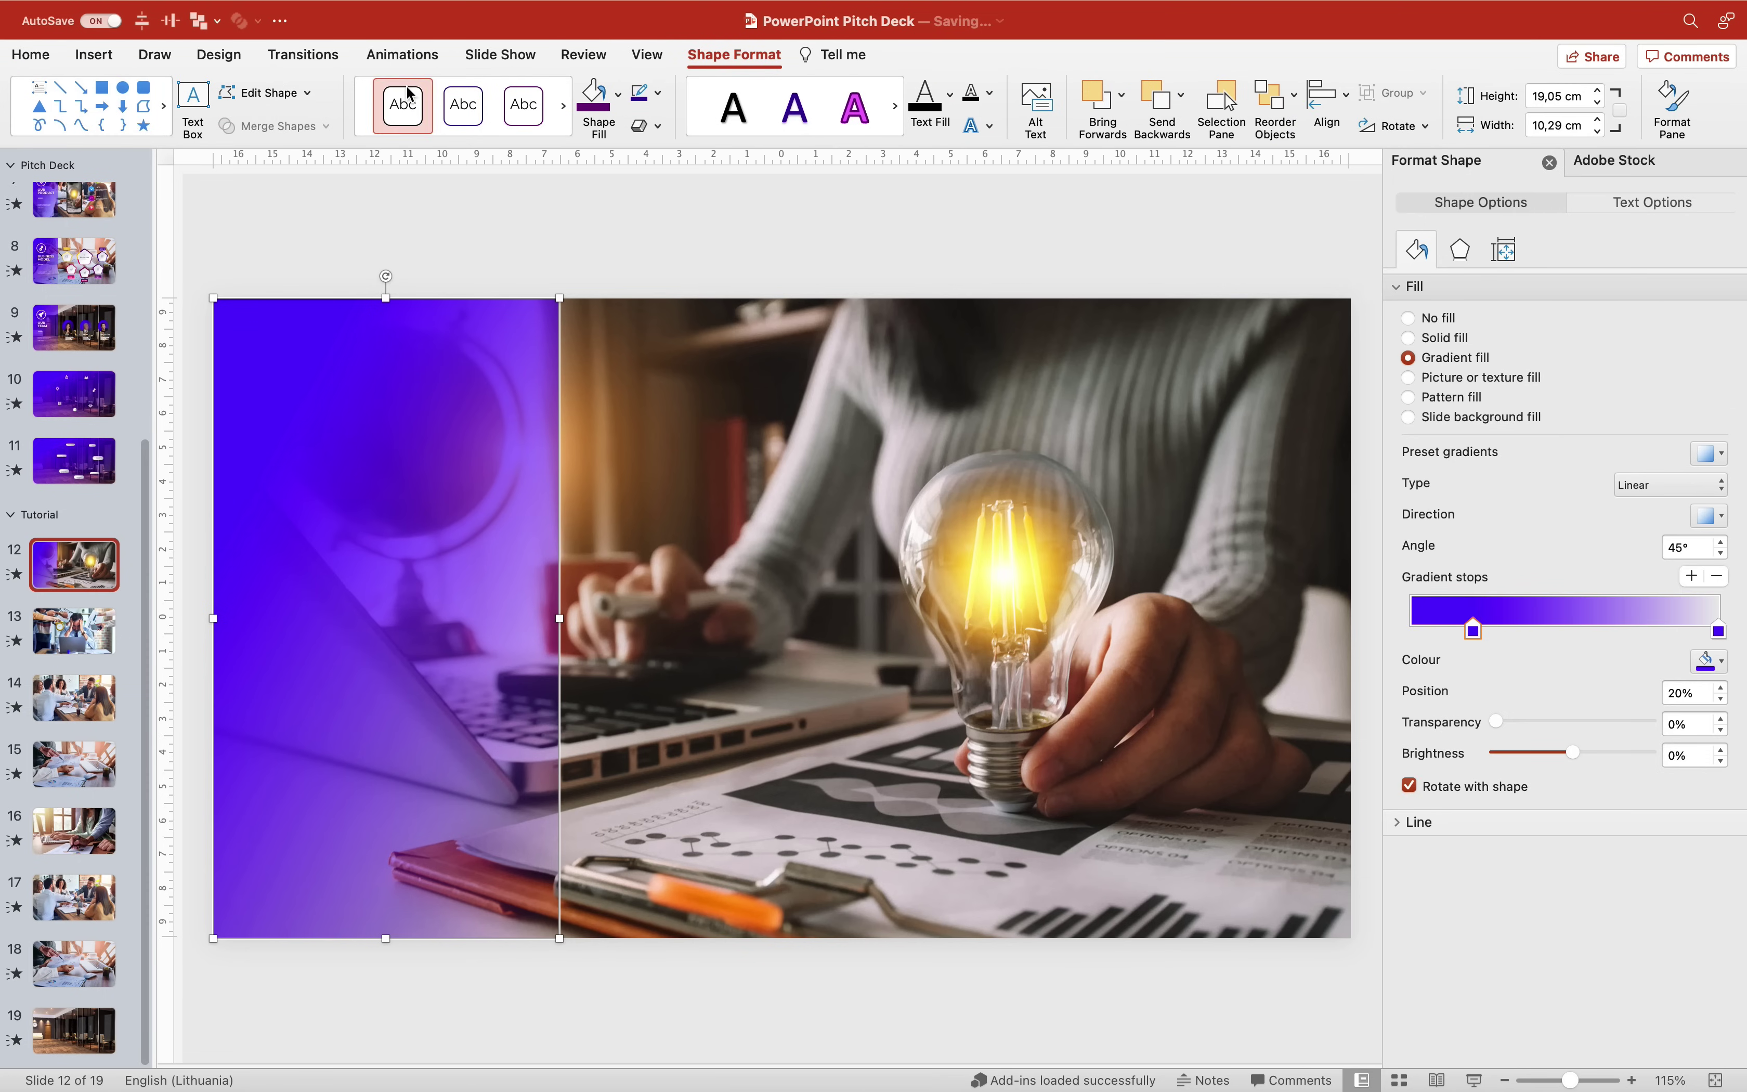
Apply a Fly In entrance animation to the gradient rectangle
click(402, 55)
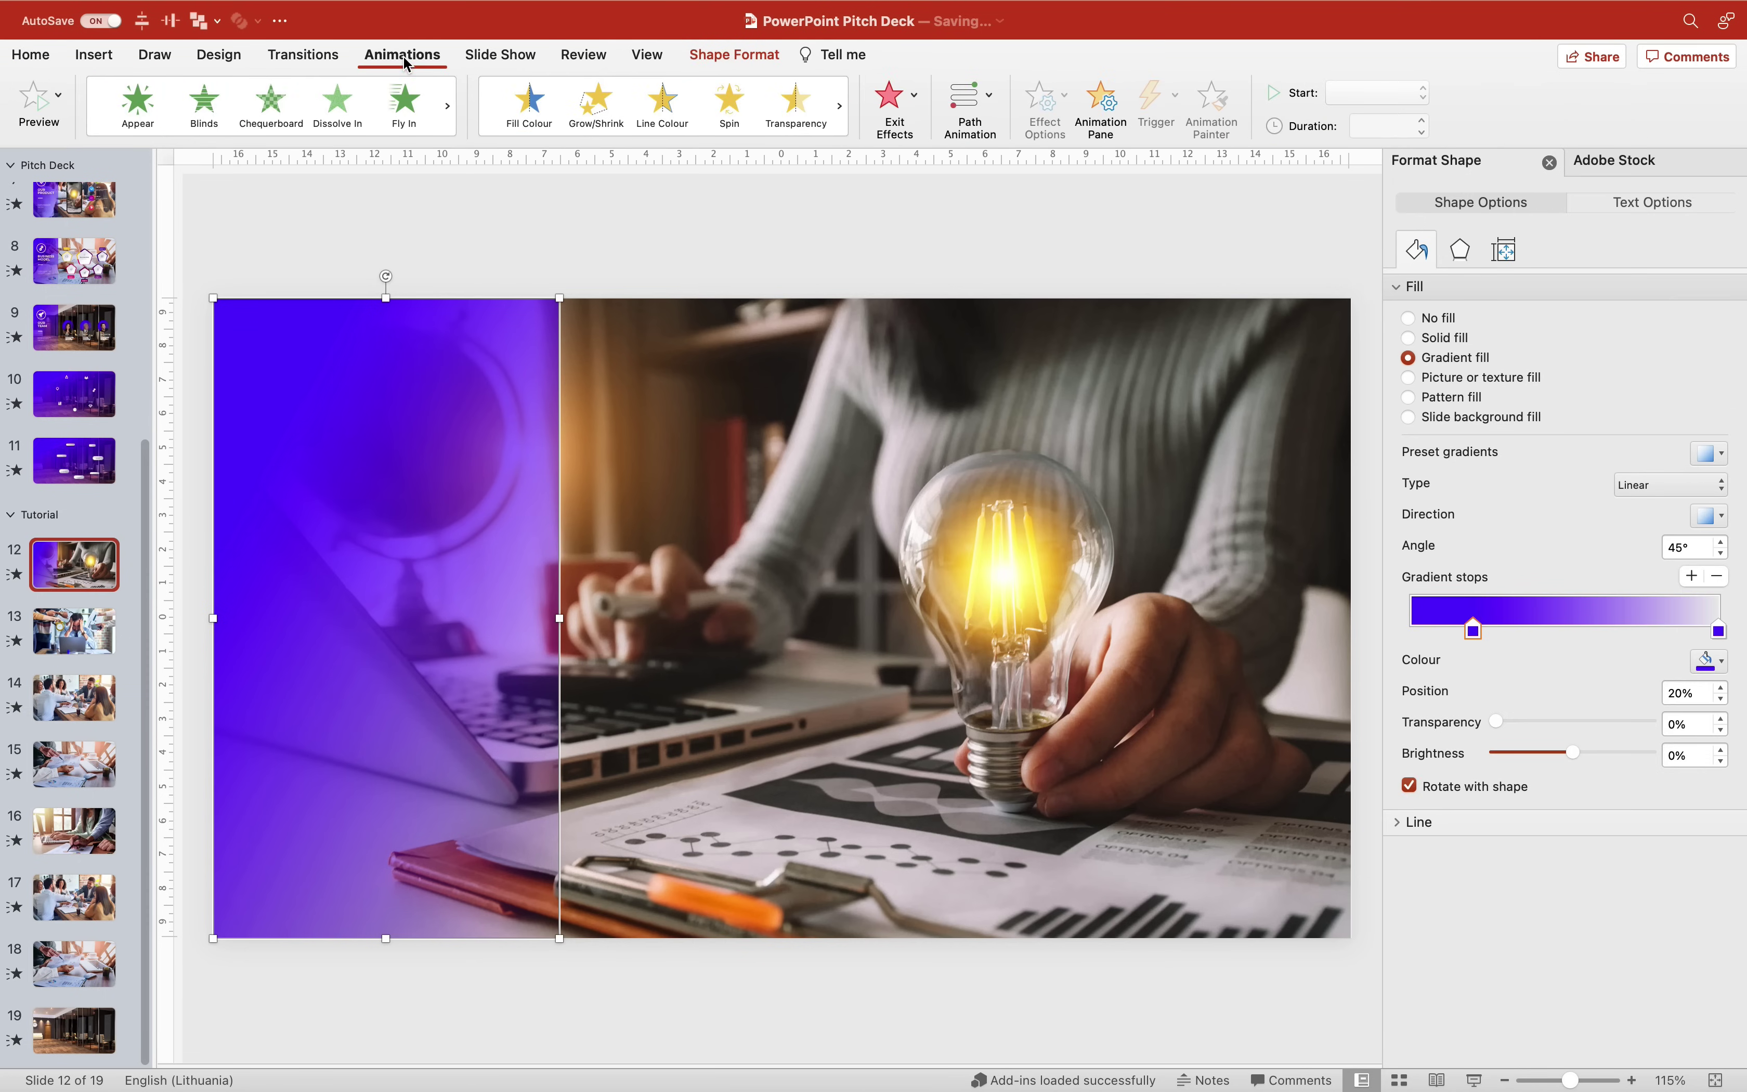
click(399, 105)
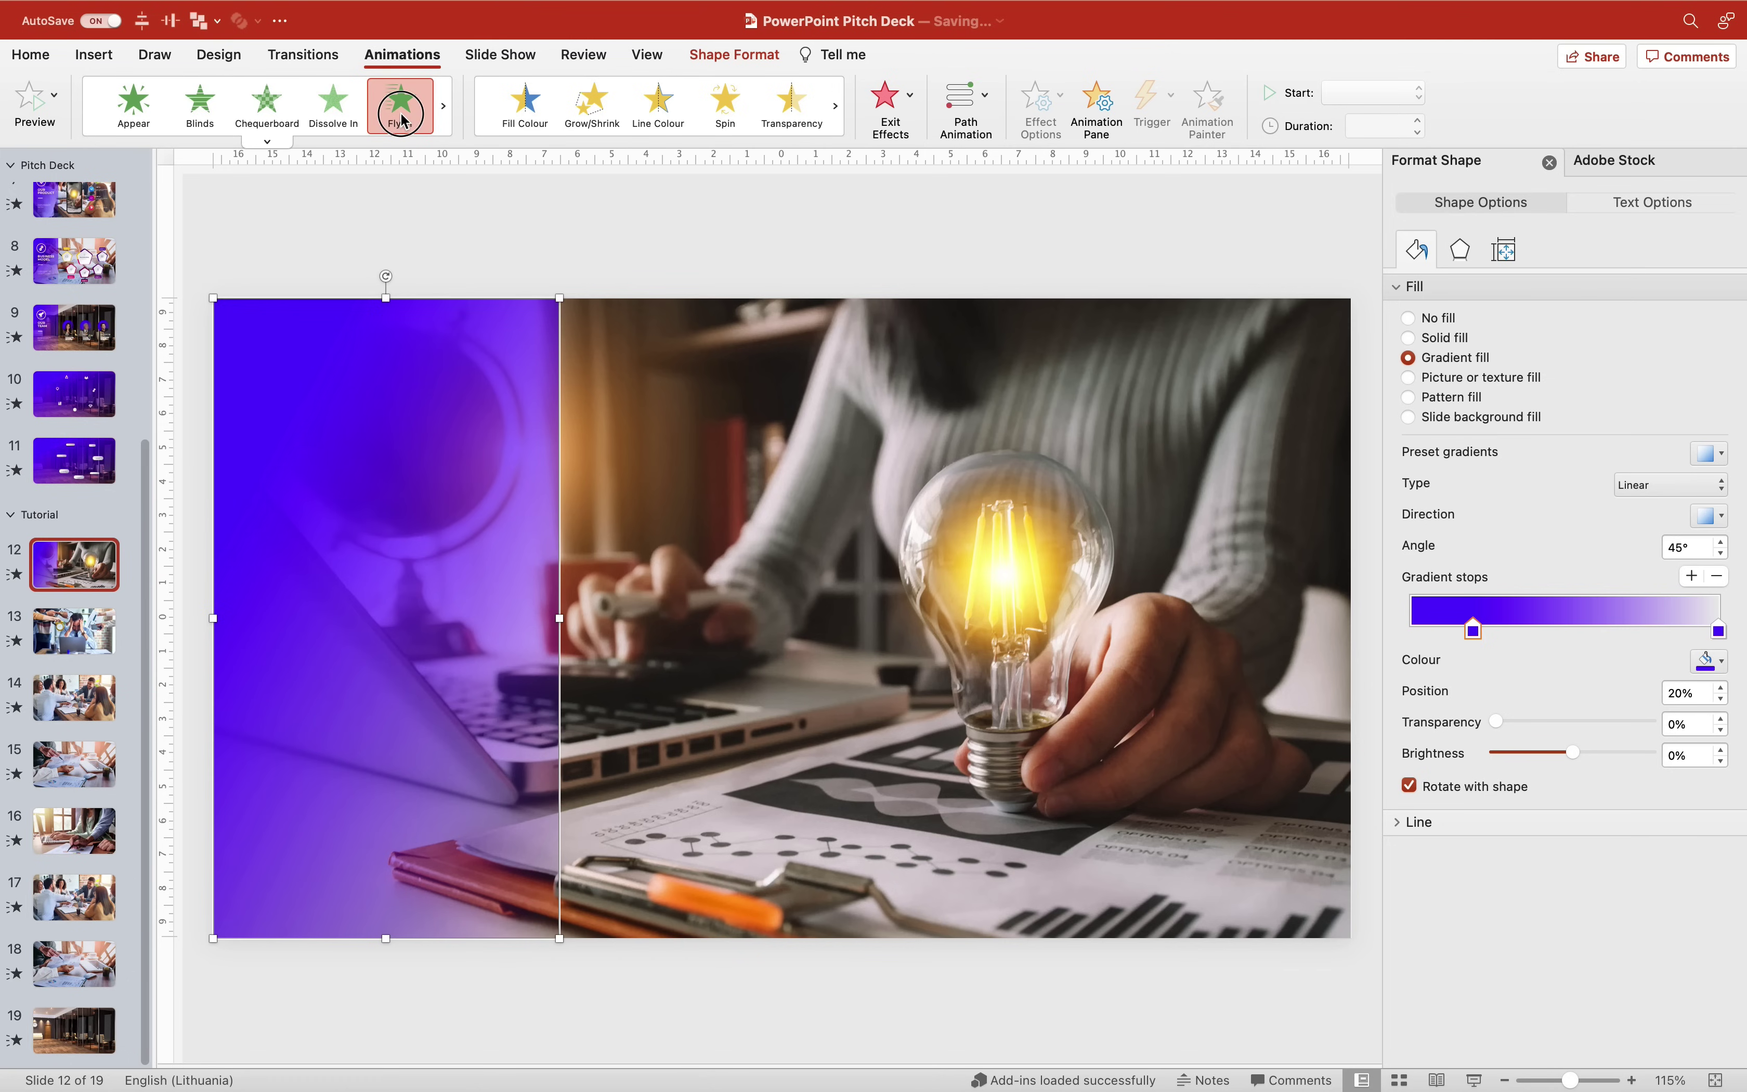
click(1022, 186)
click(1040, 101)
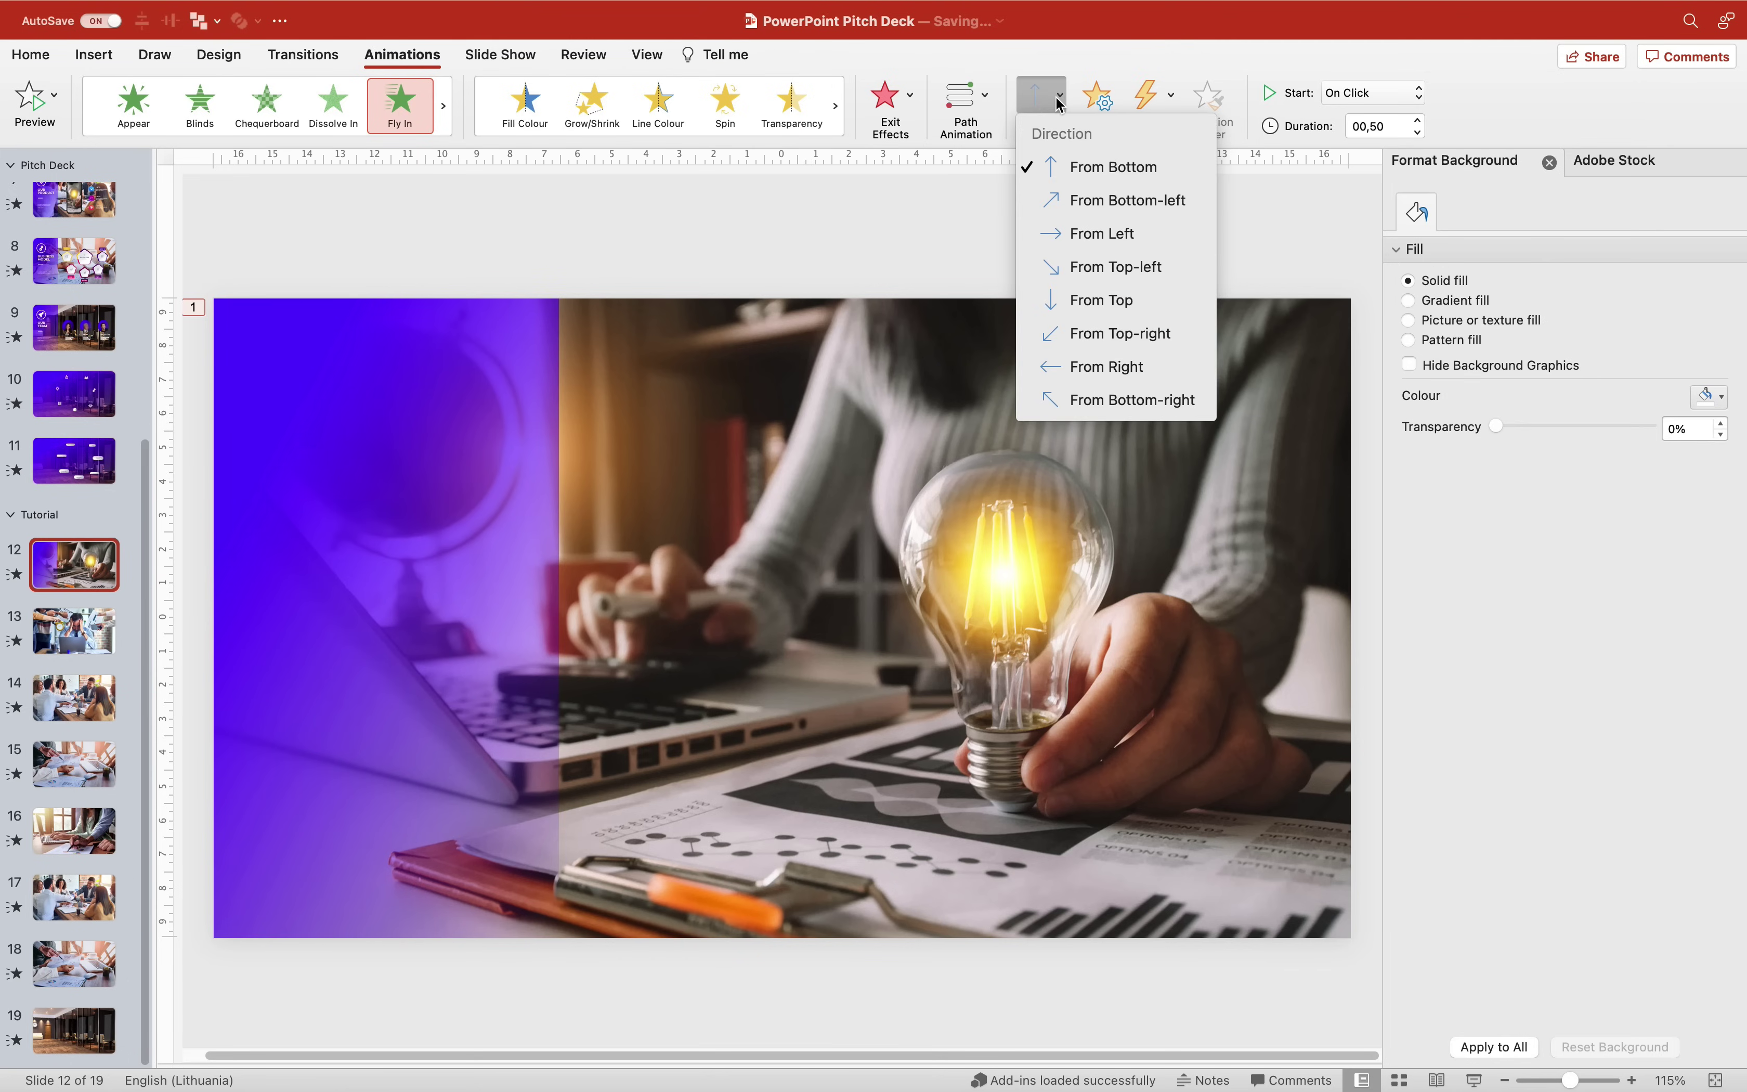
Set the Fly In to From Left, With Previous, 02,00 duration and Bounce End, then preview
click(1096, 236)
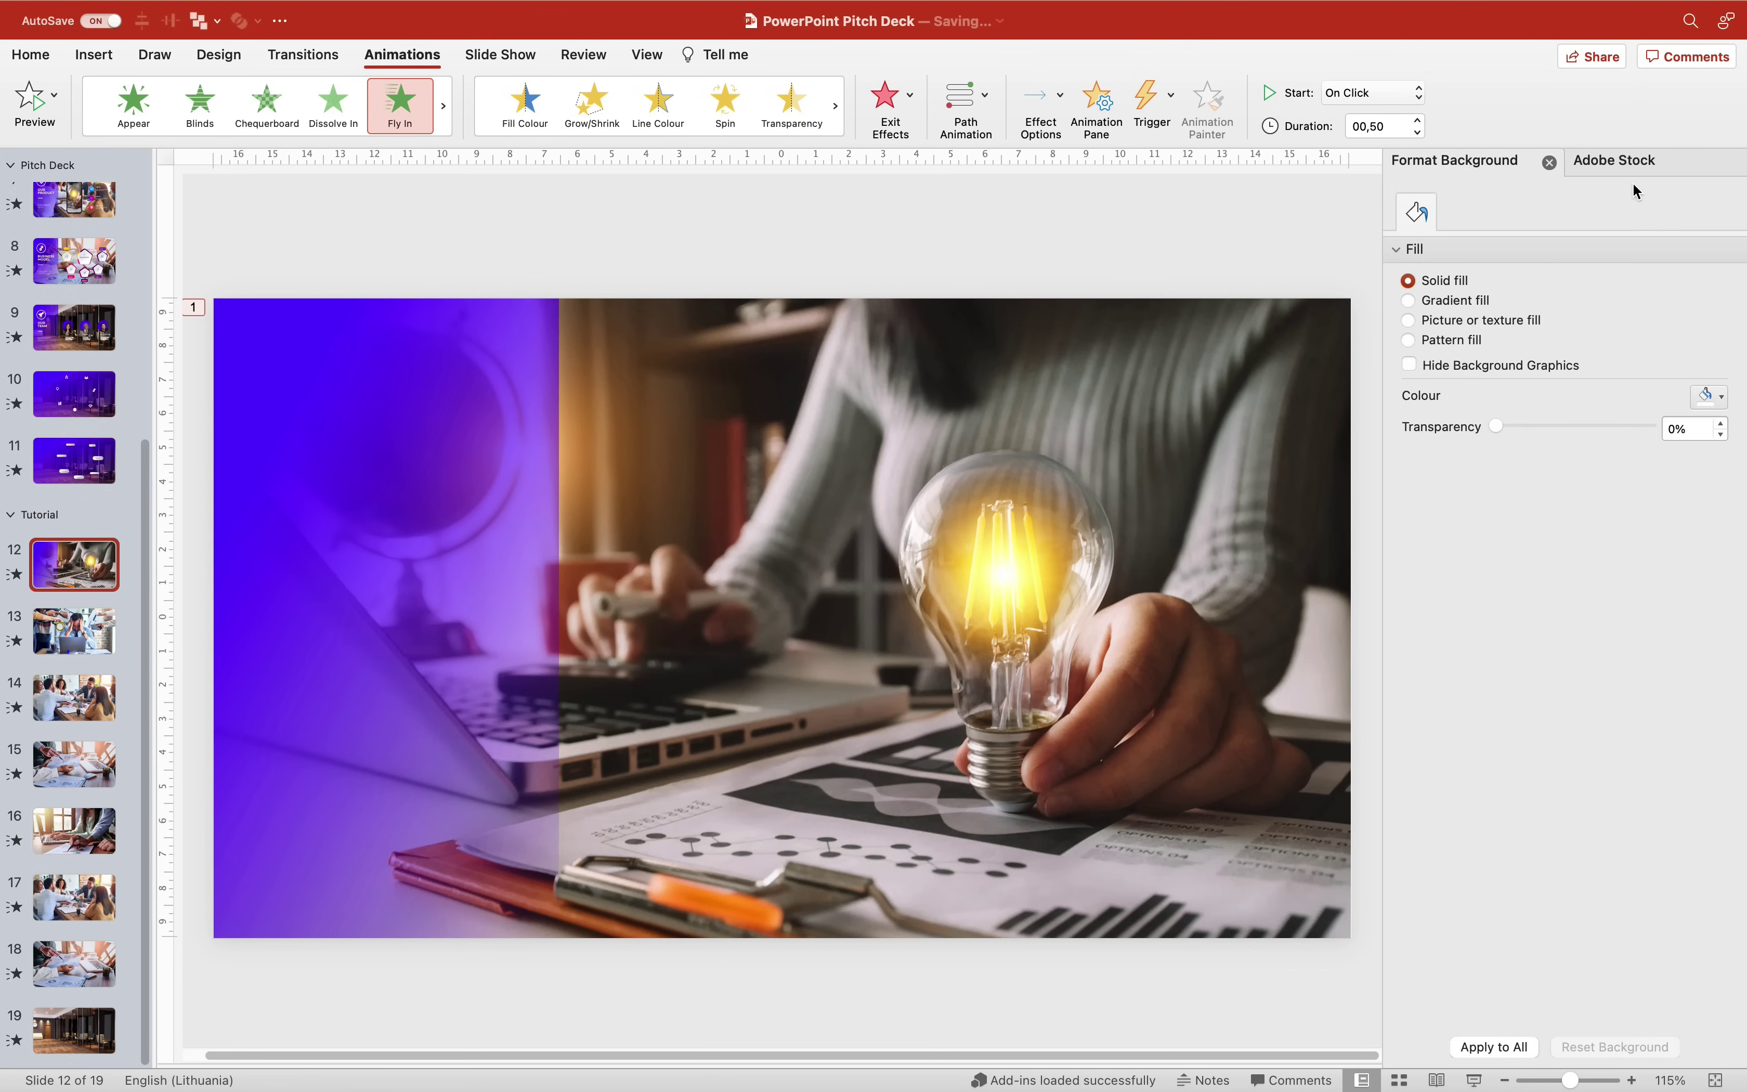
click(1100, 103)
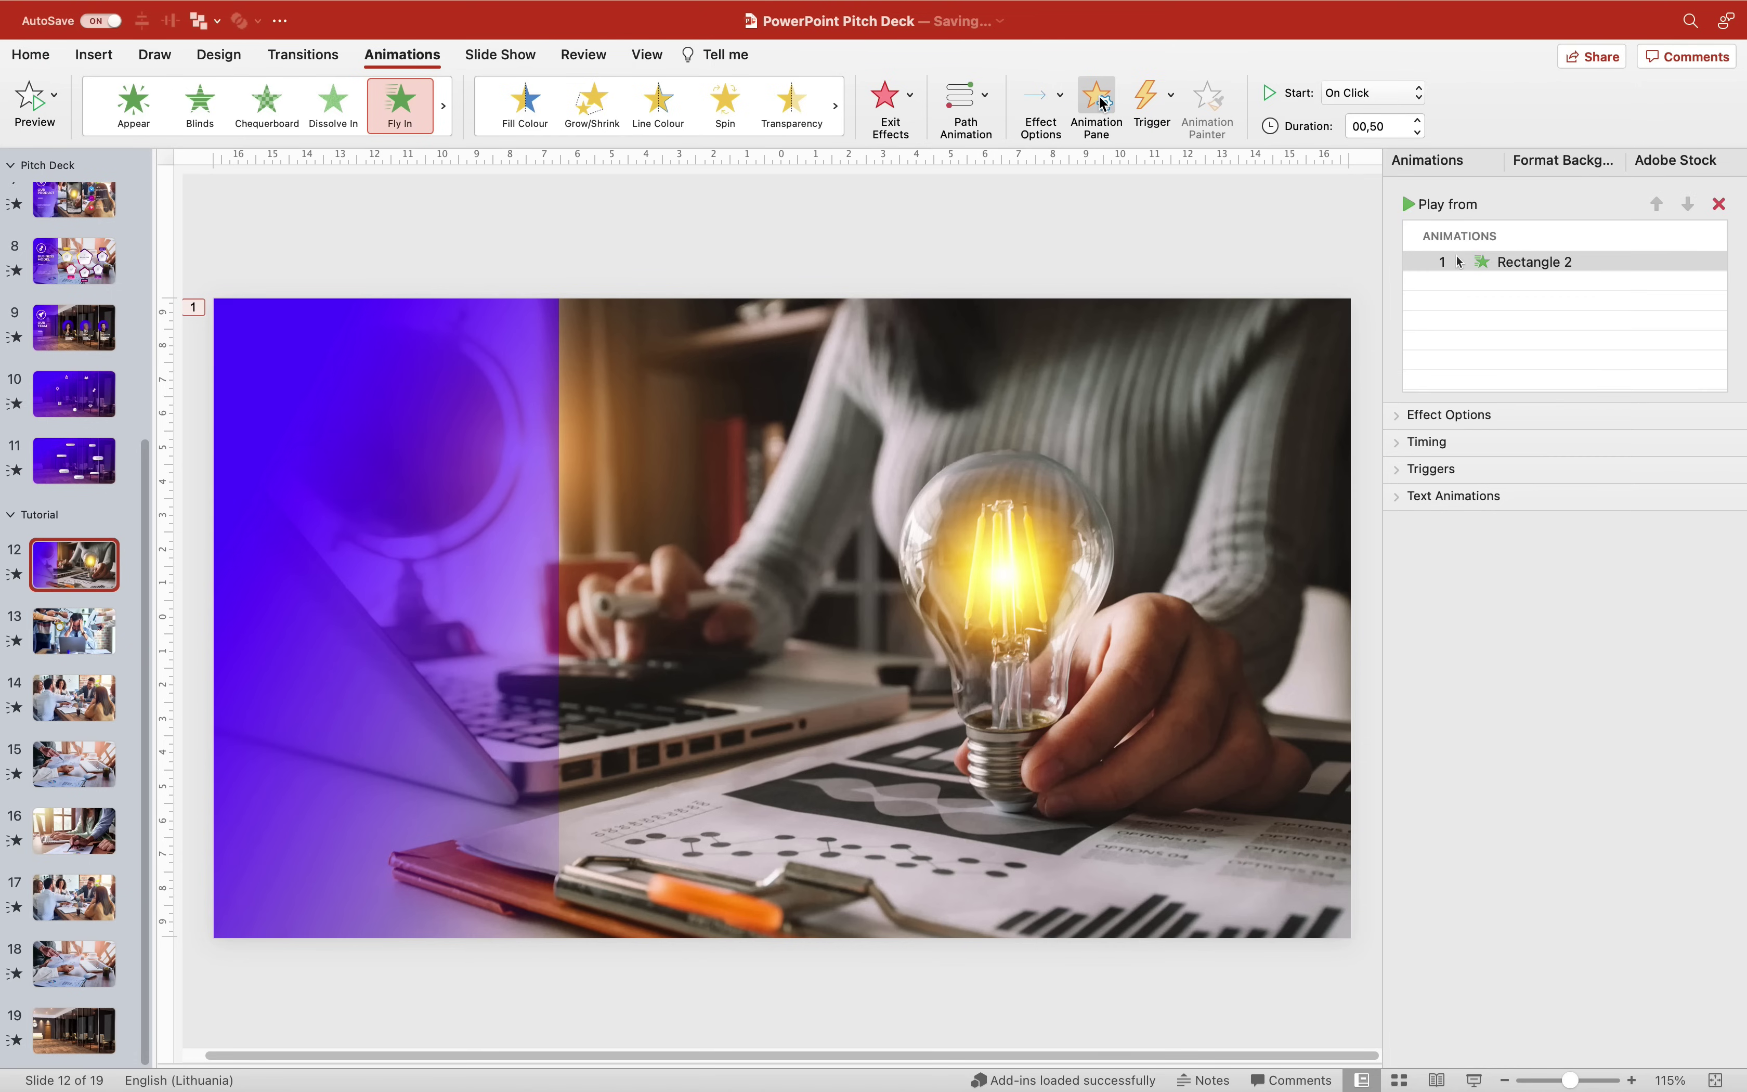
click(1432, 206)
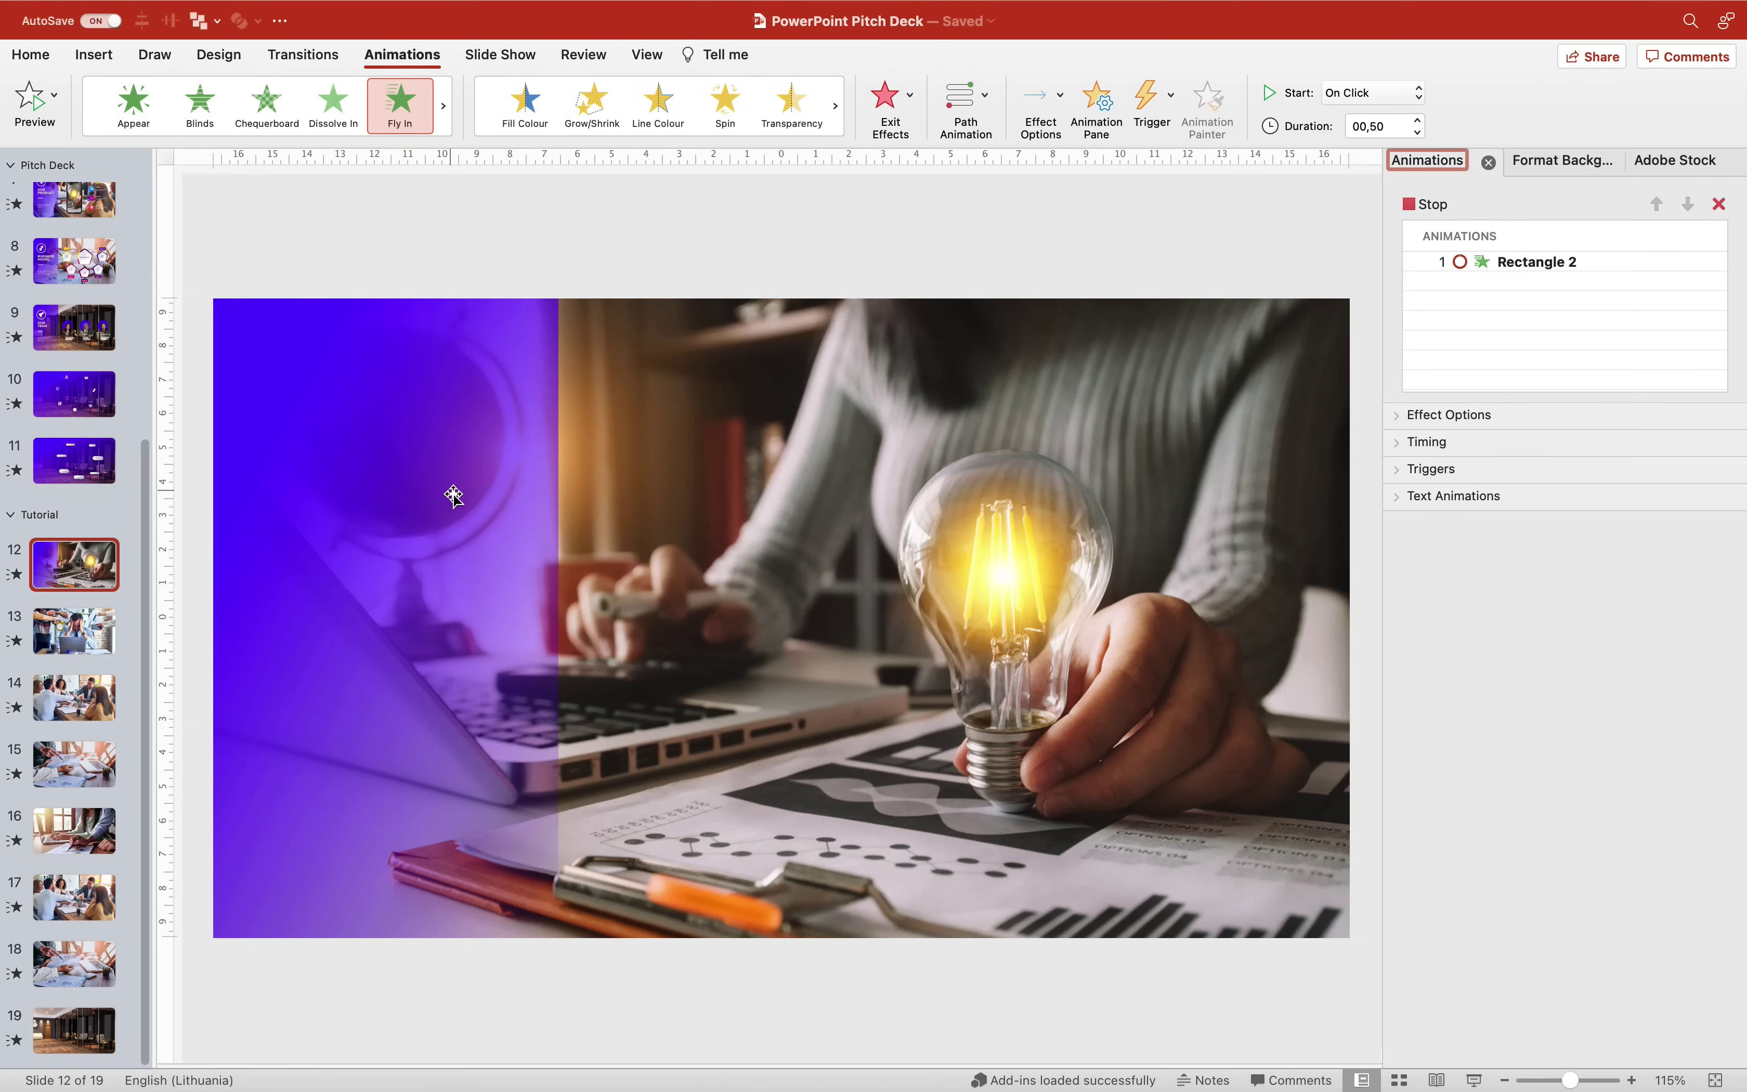
click(1411, 93)
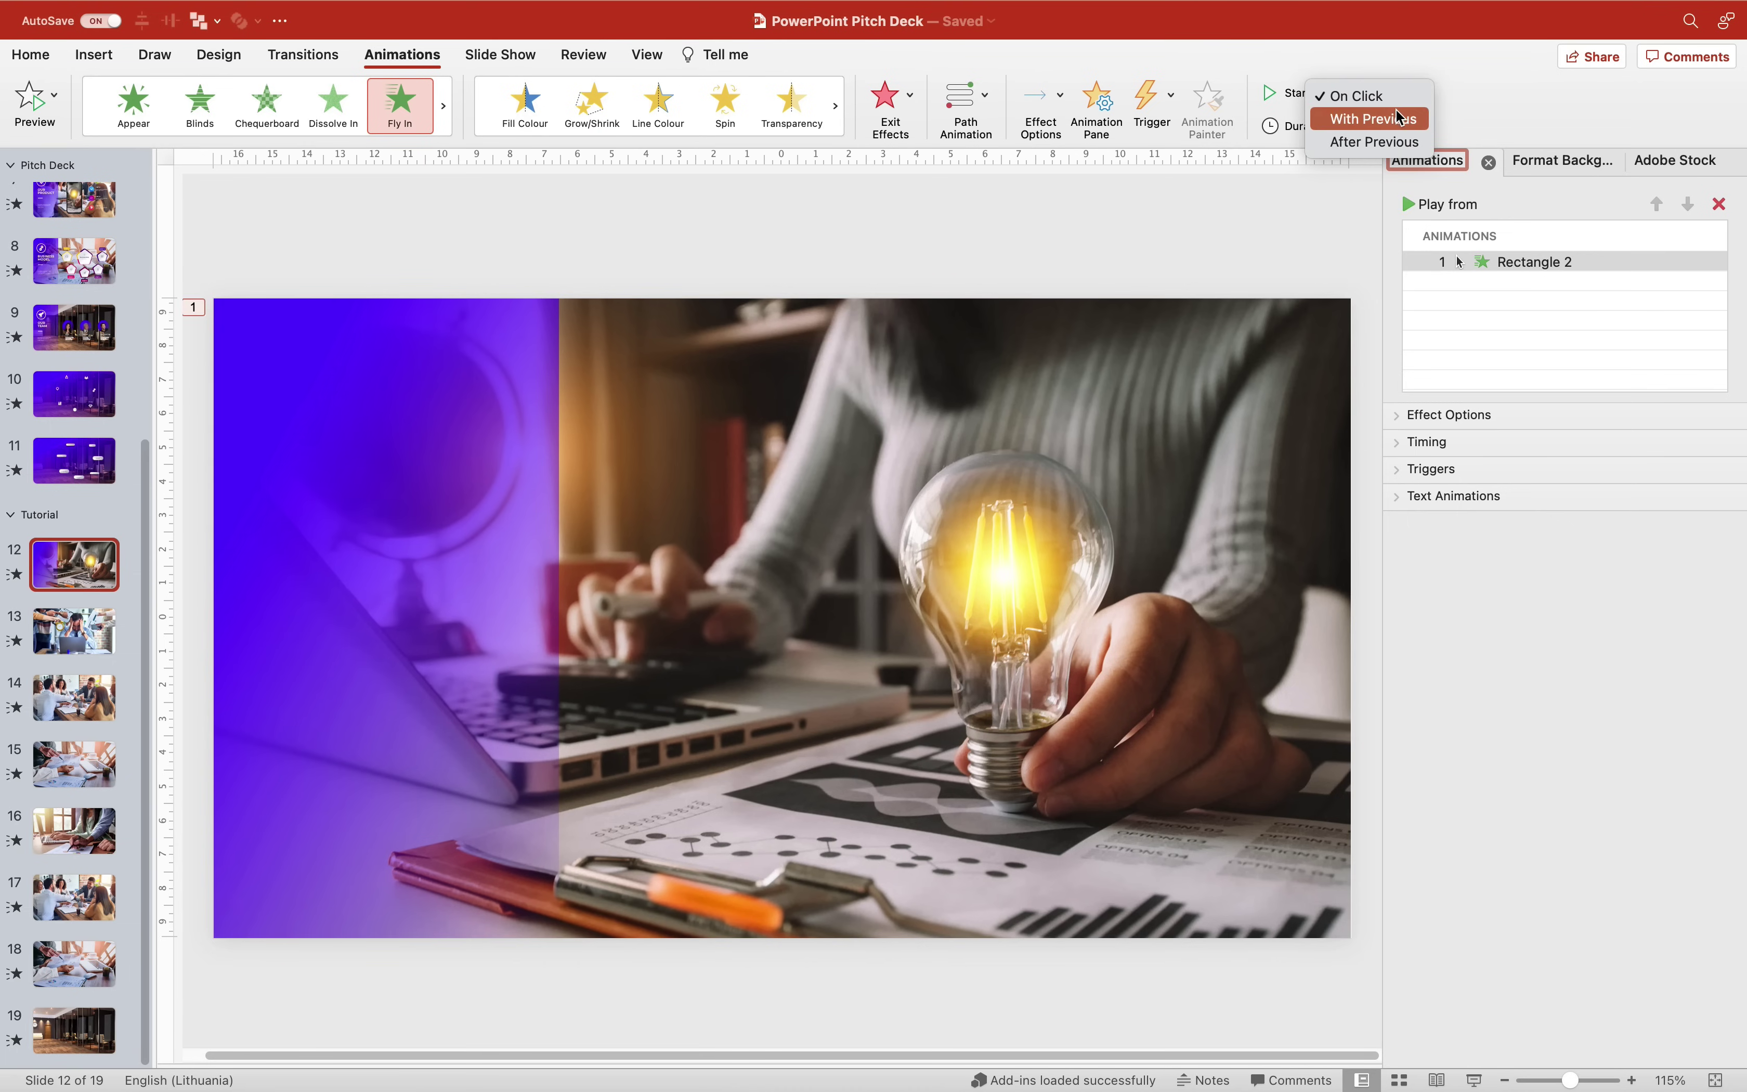
click(1386, 122)
click(1388, 126)
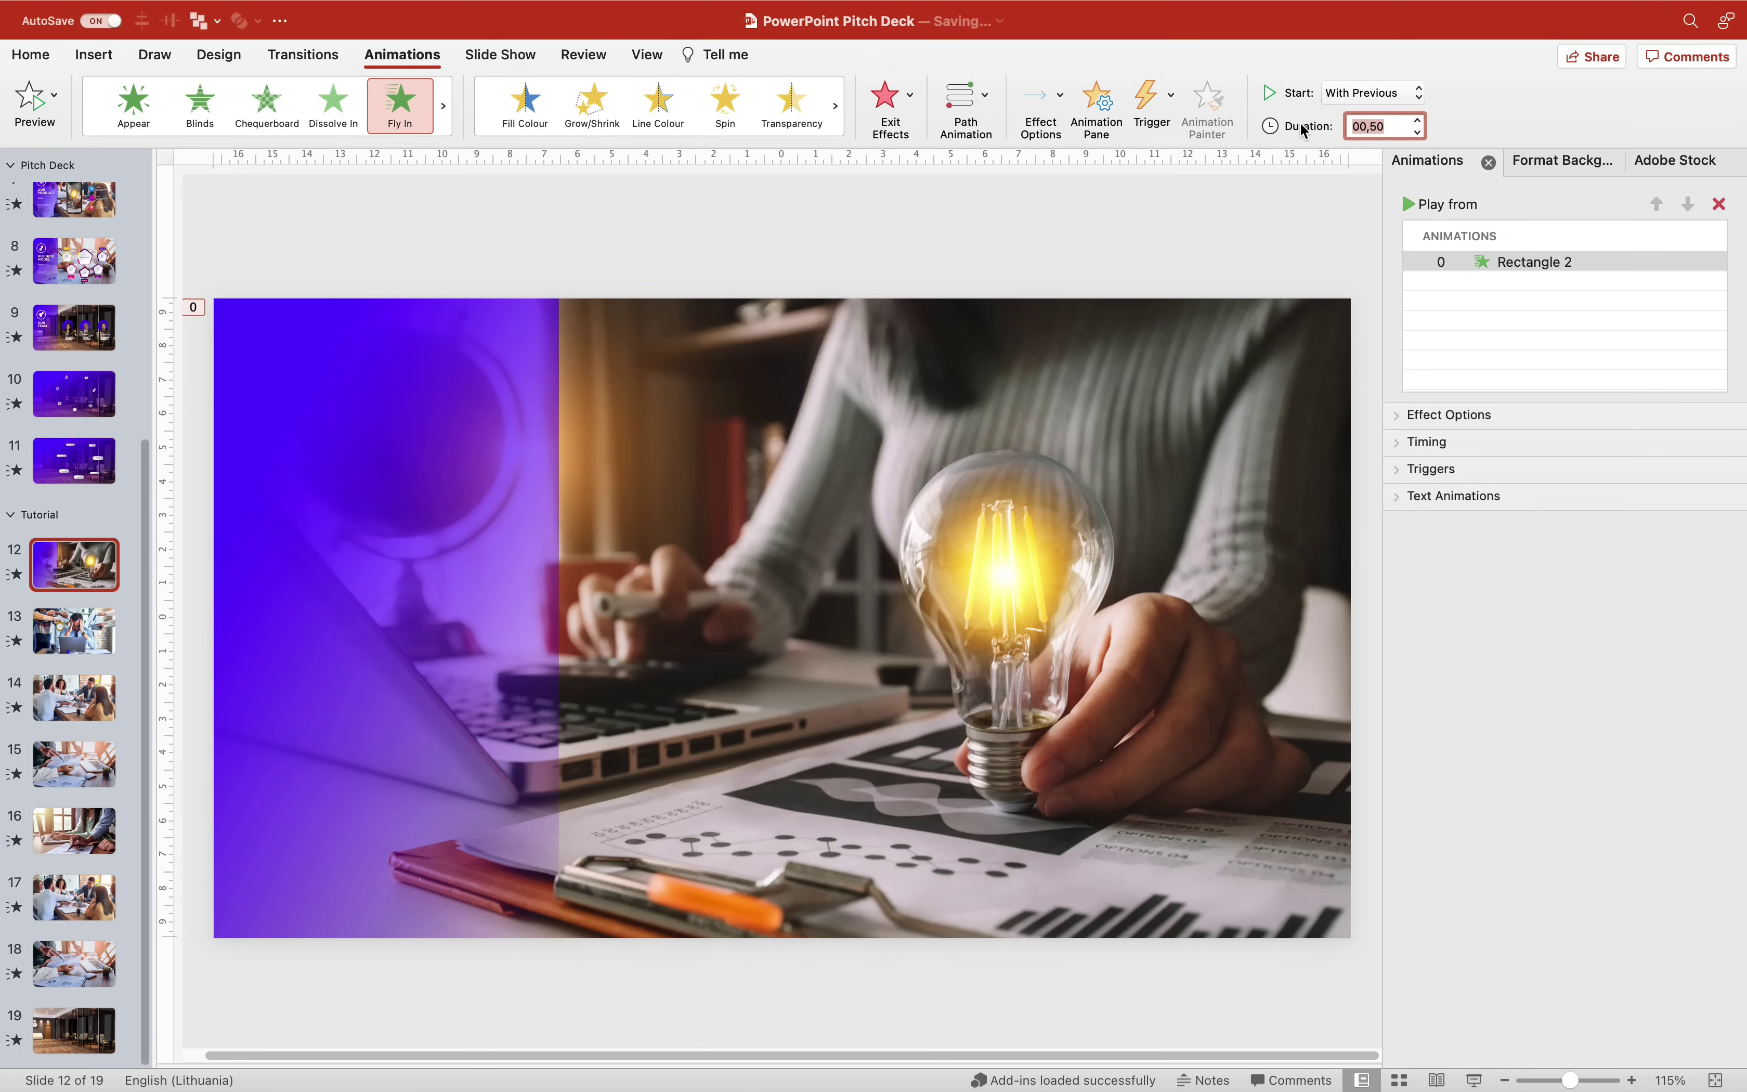
click(1398, 412)
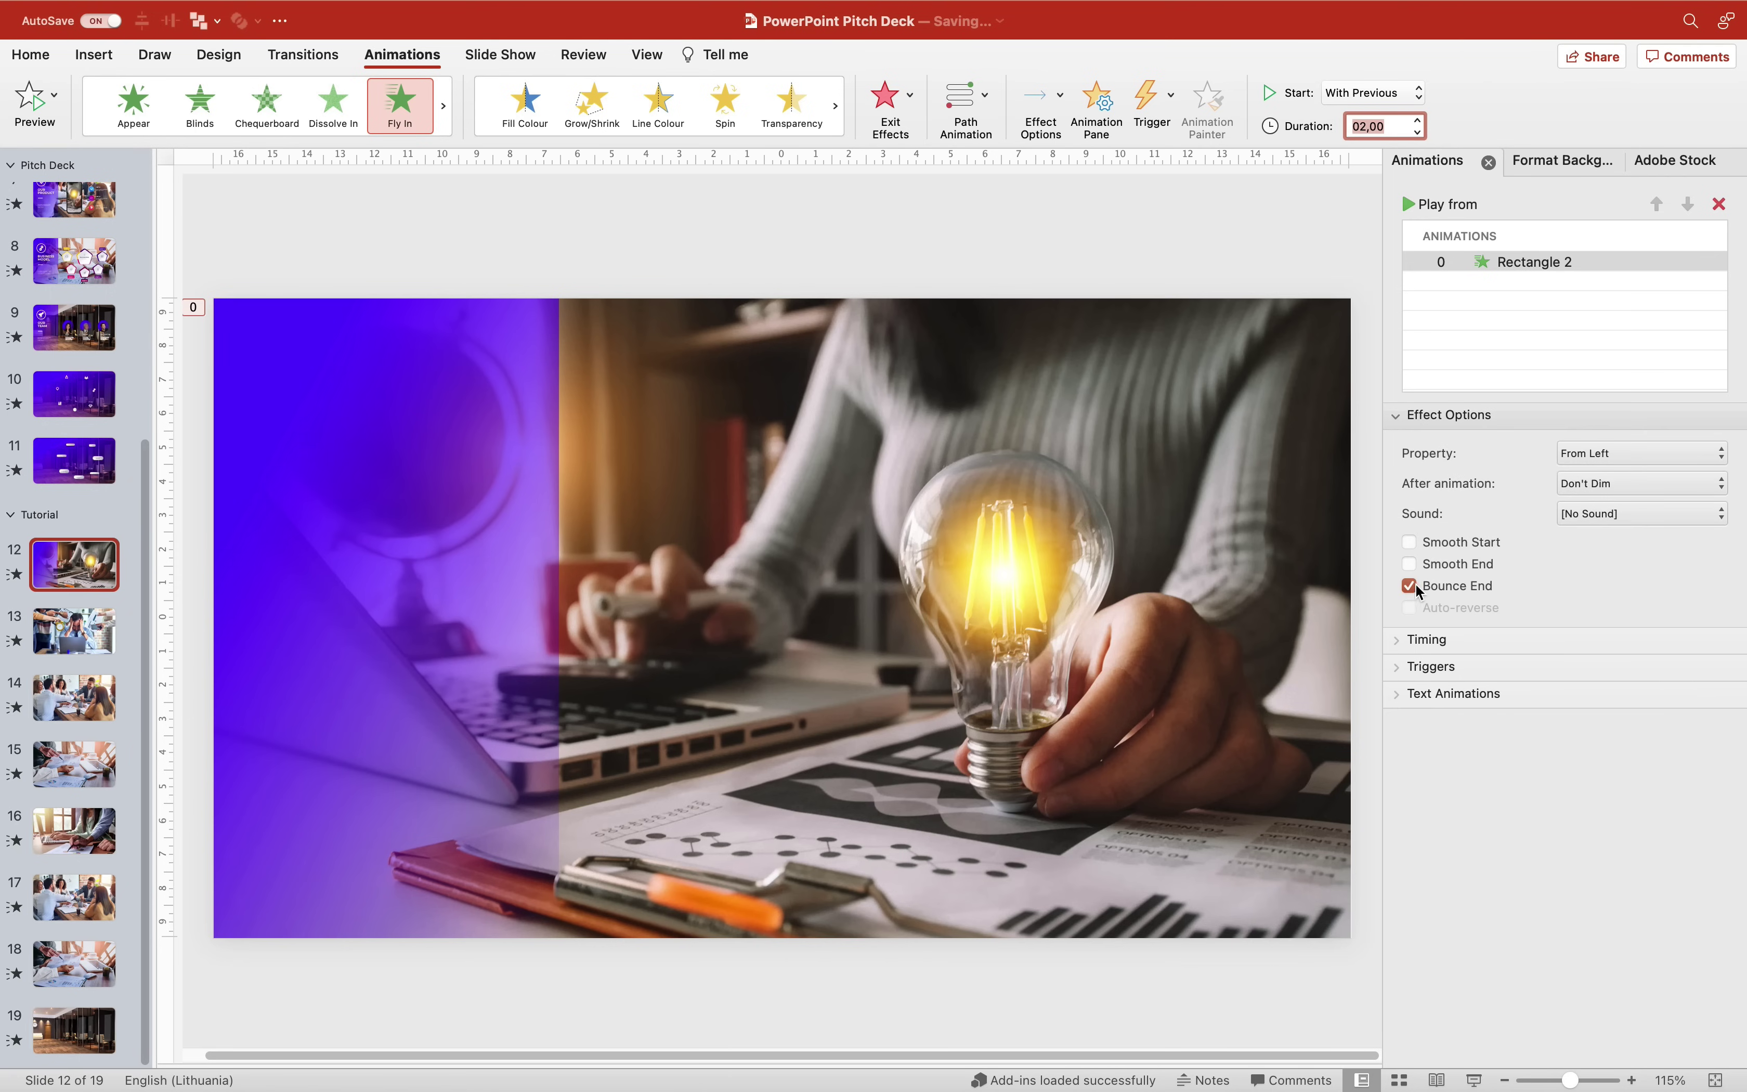
click(1413, 205)
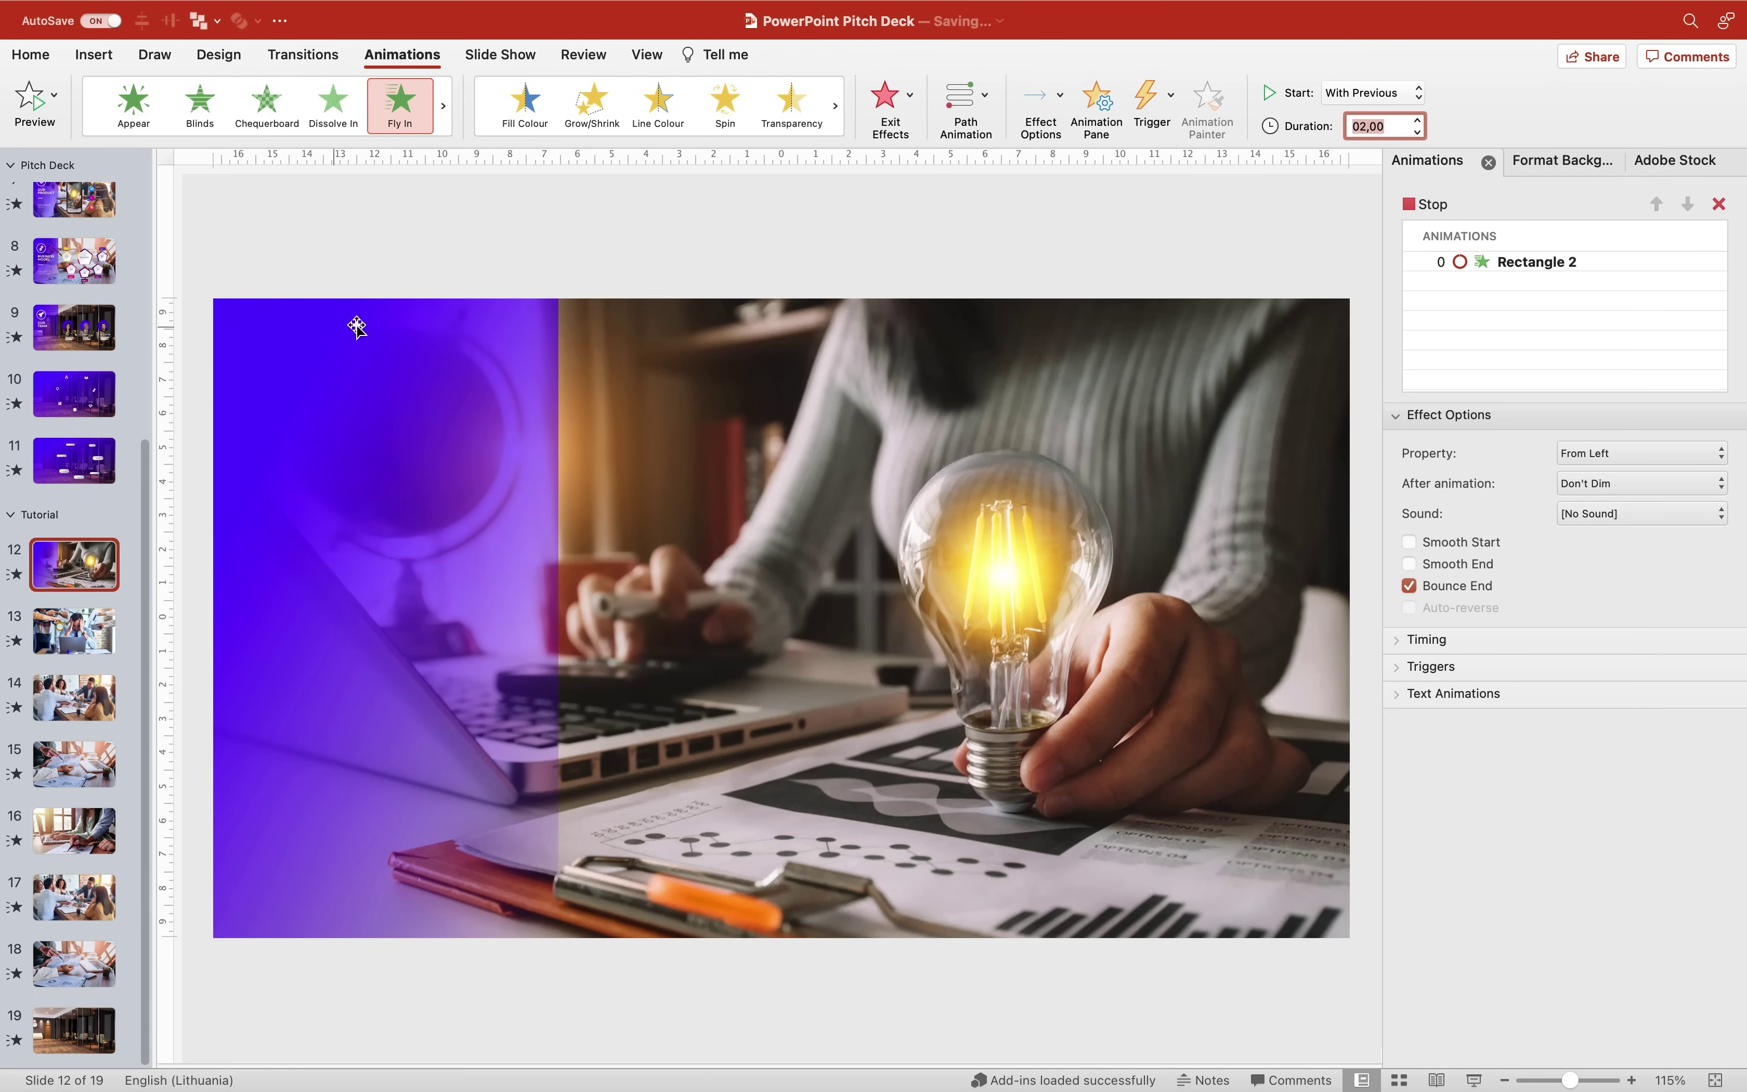
click(1436, 206)
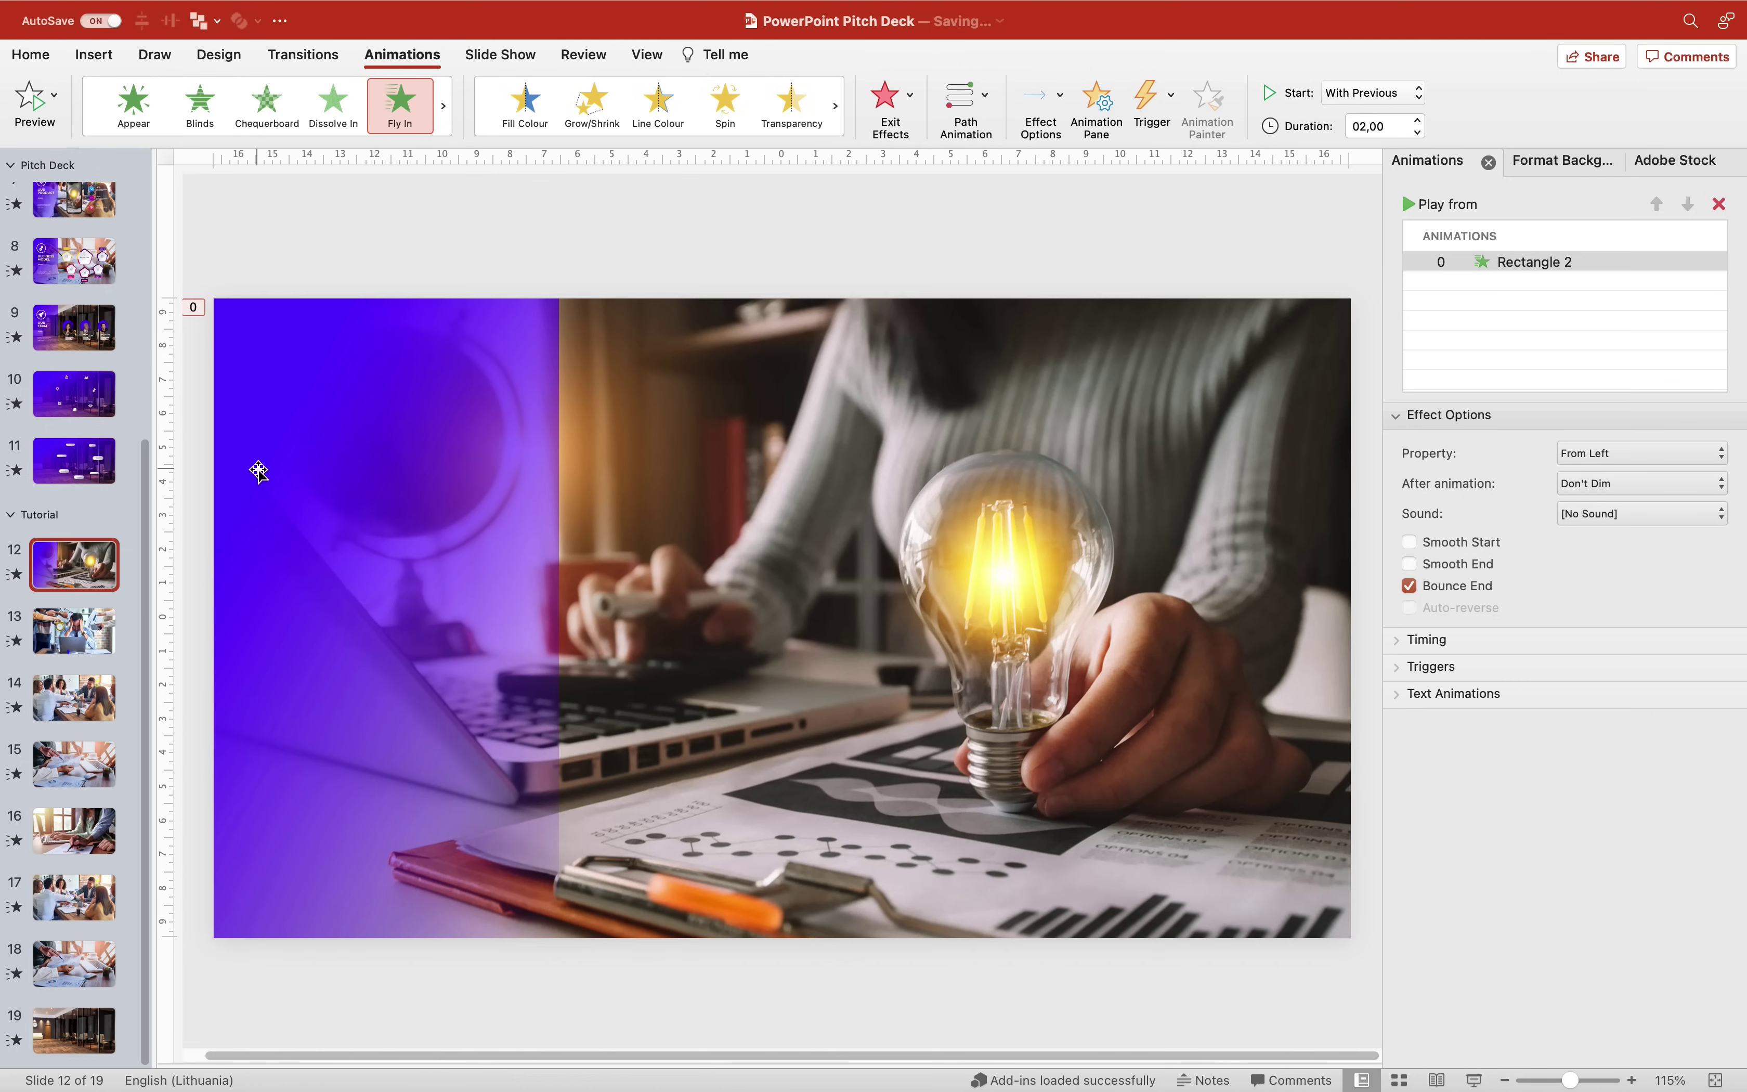
Widen the purple rectangle slightly to the left and preview its animation
click(311, 545)
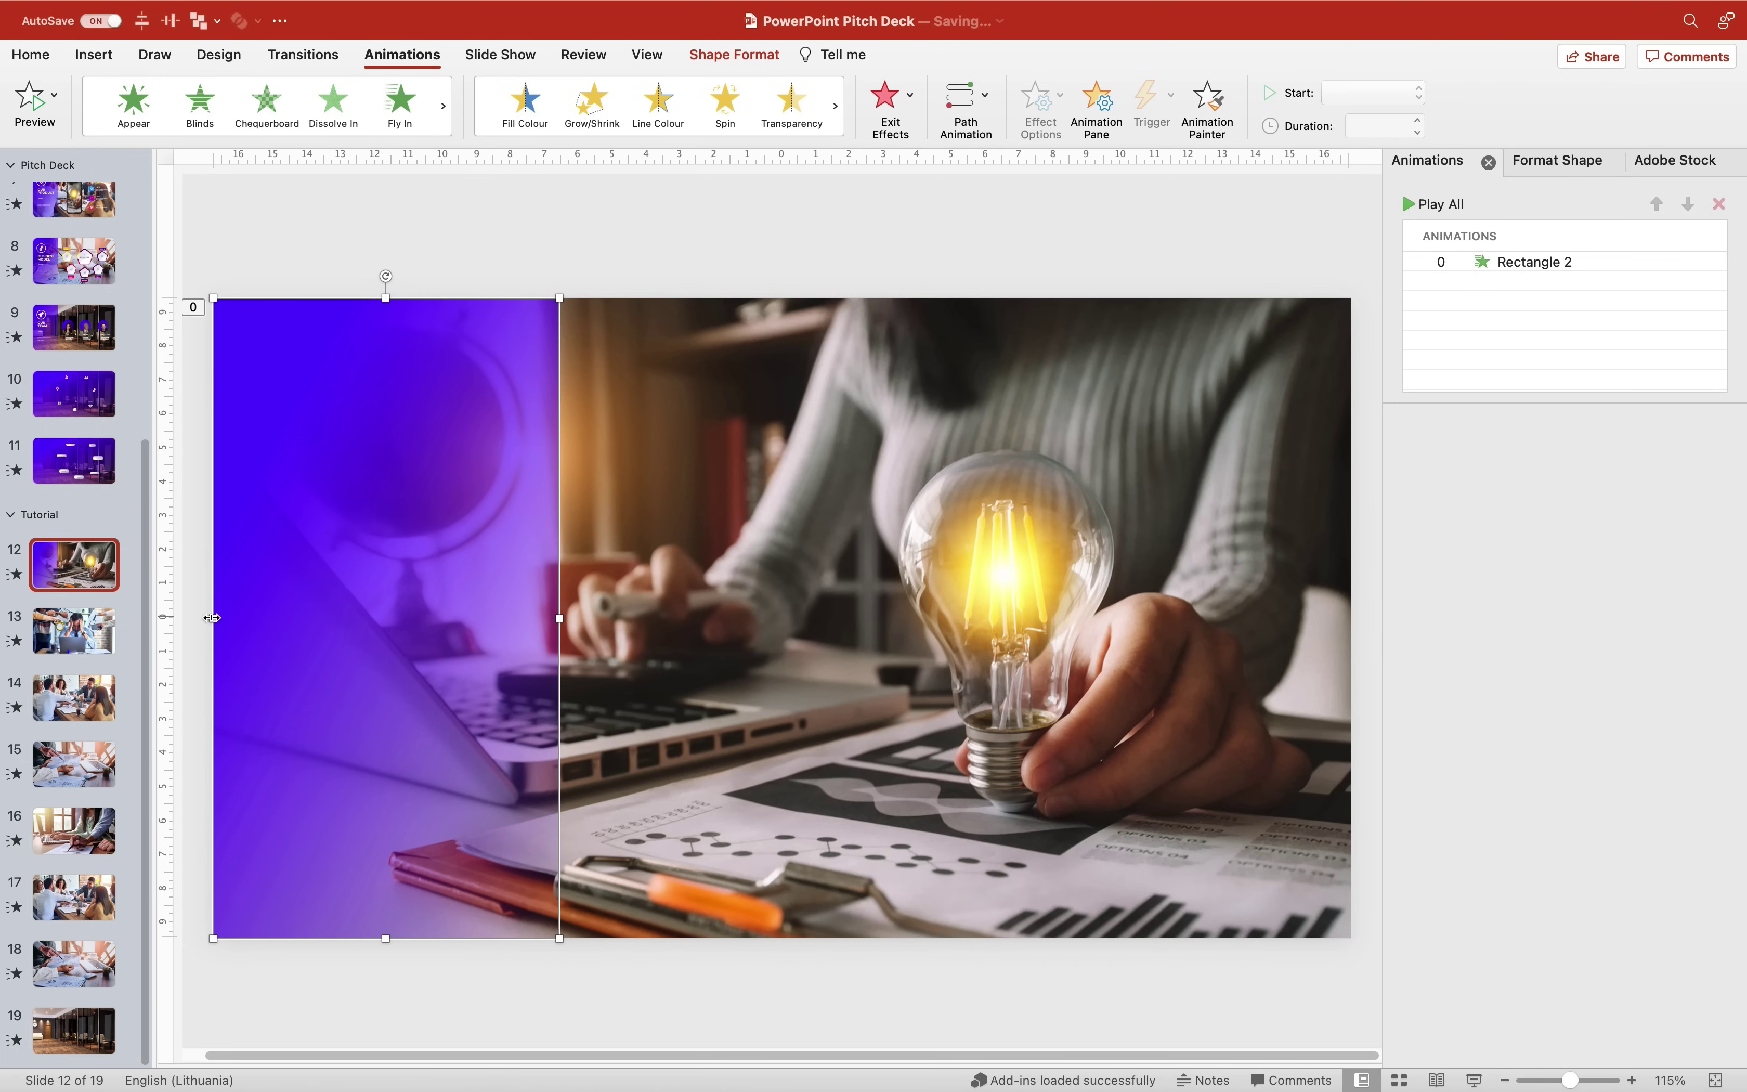
drag(205, 618, 182, 618)
click(1420, 201)
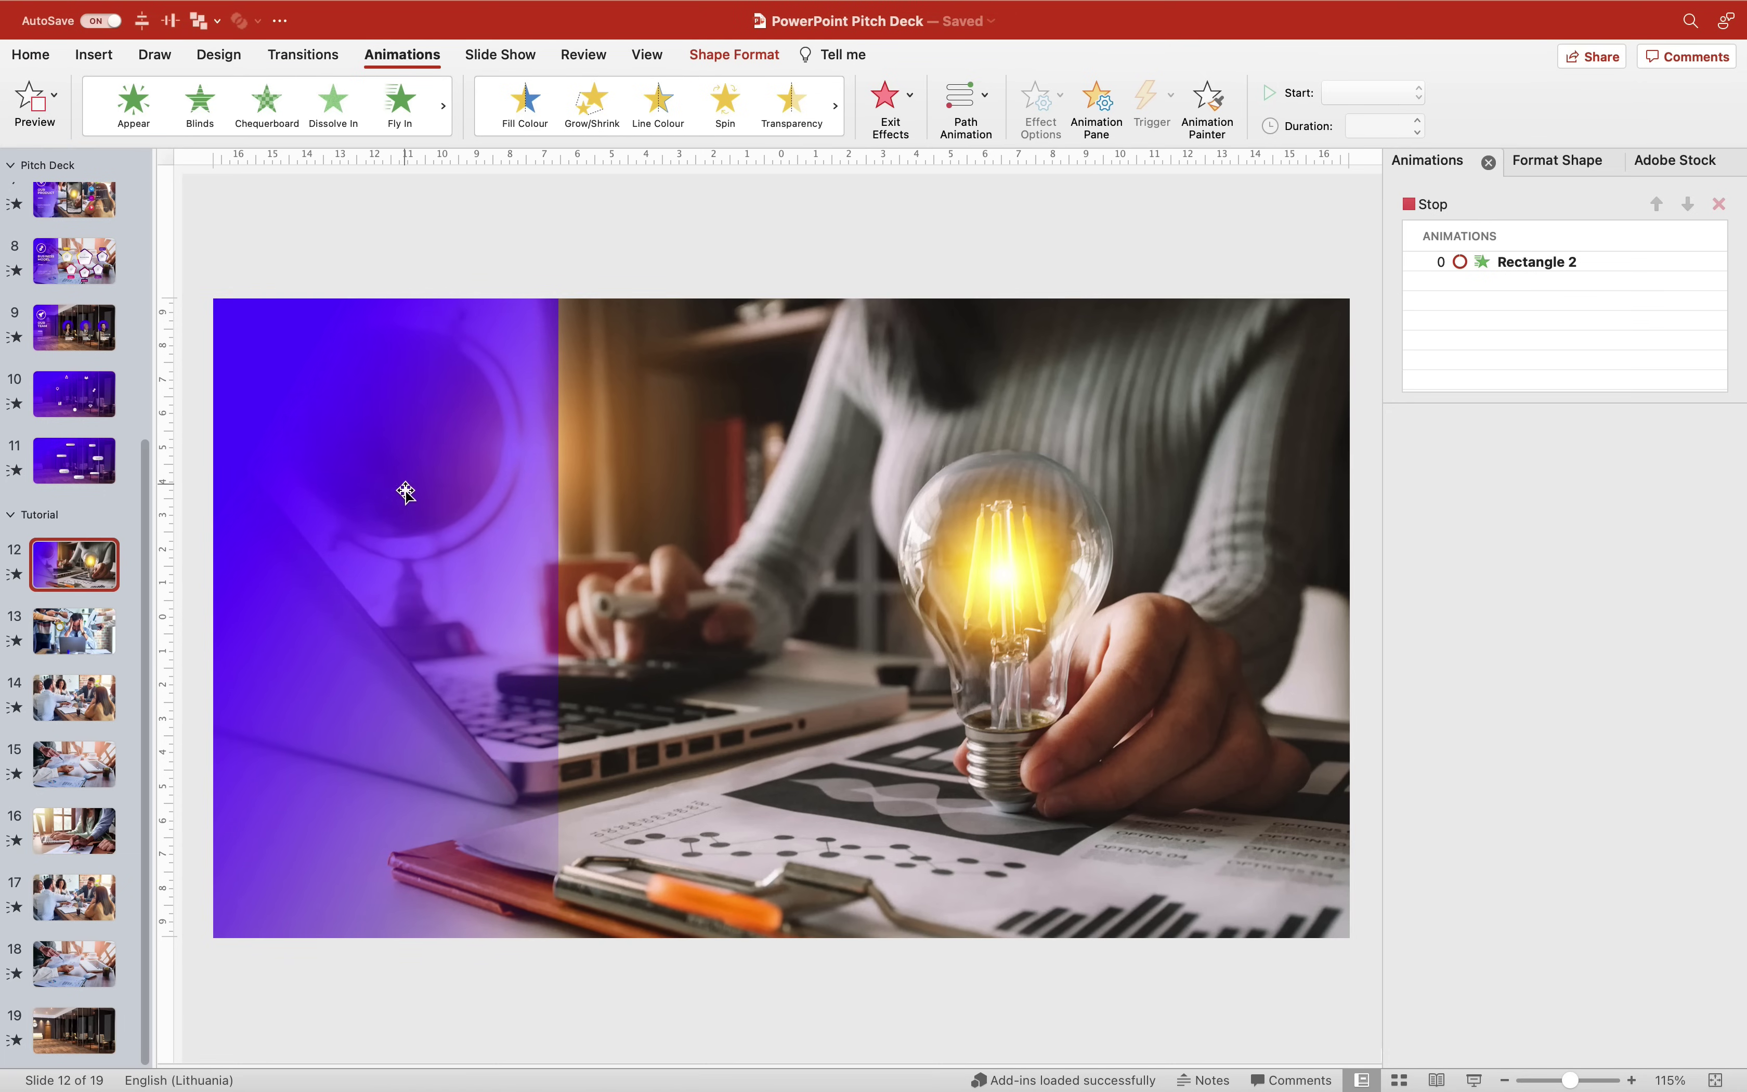
Copy slide 1's title text group onto slide 12 and ungroup it
scroll(107, 211, up, 10)
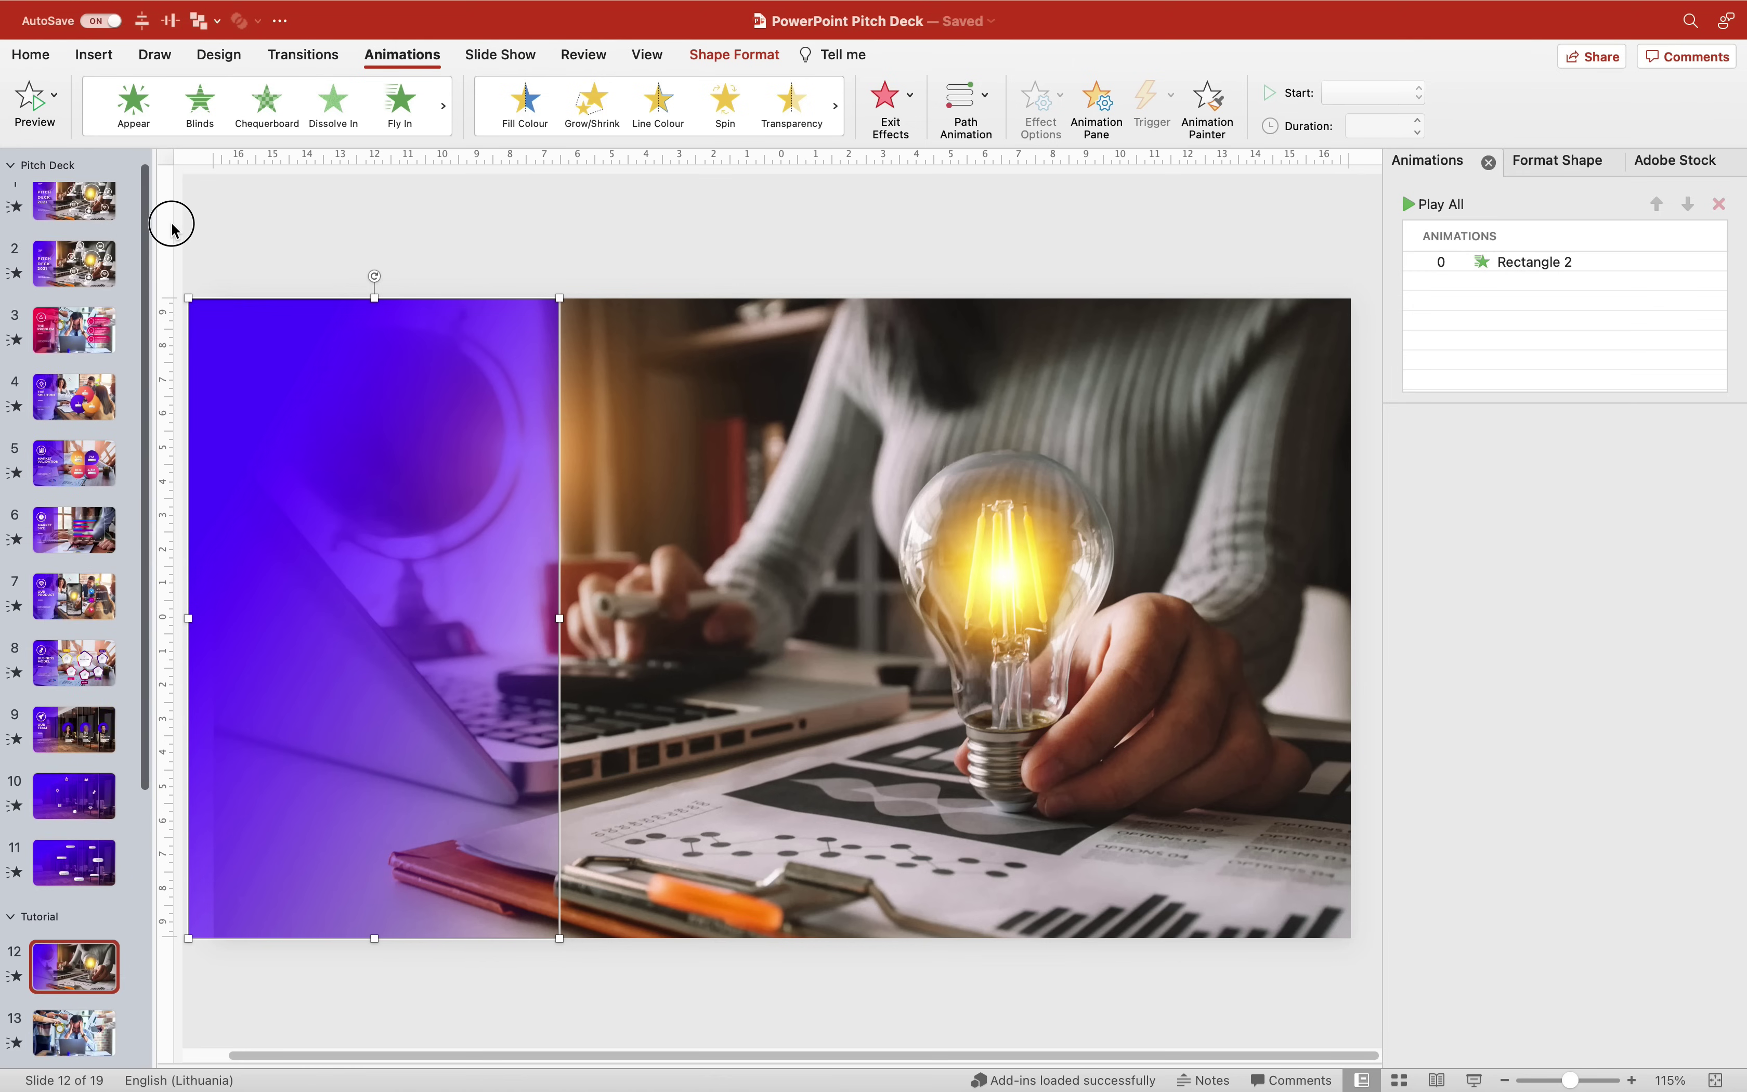
click(107, 211)
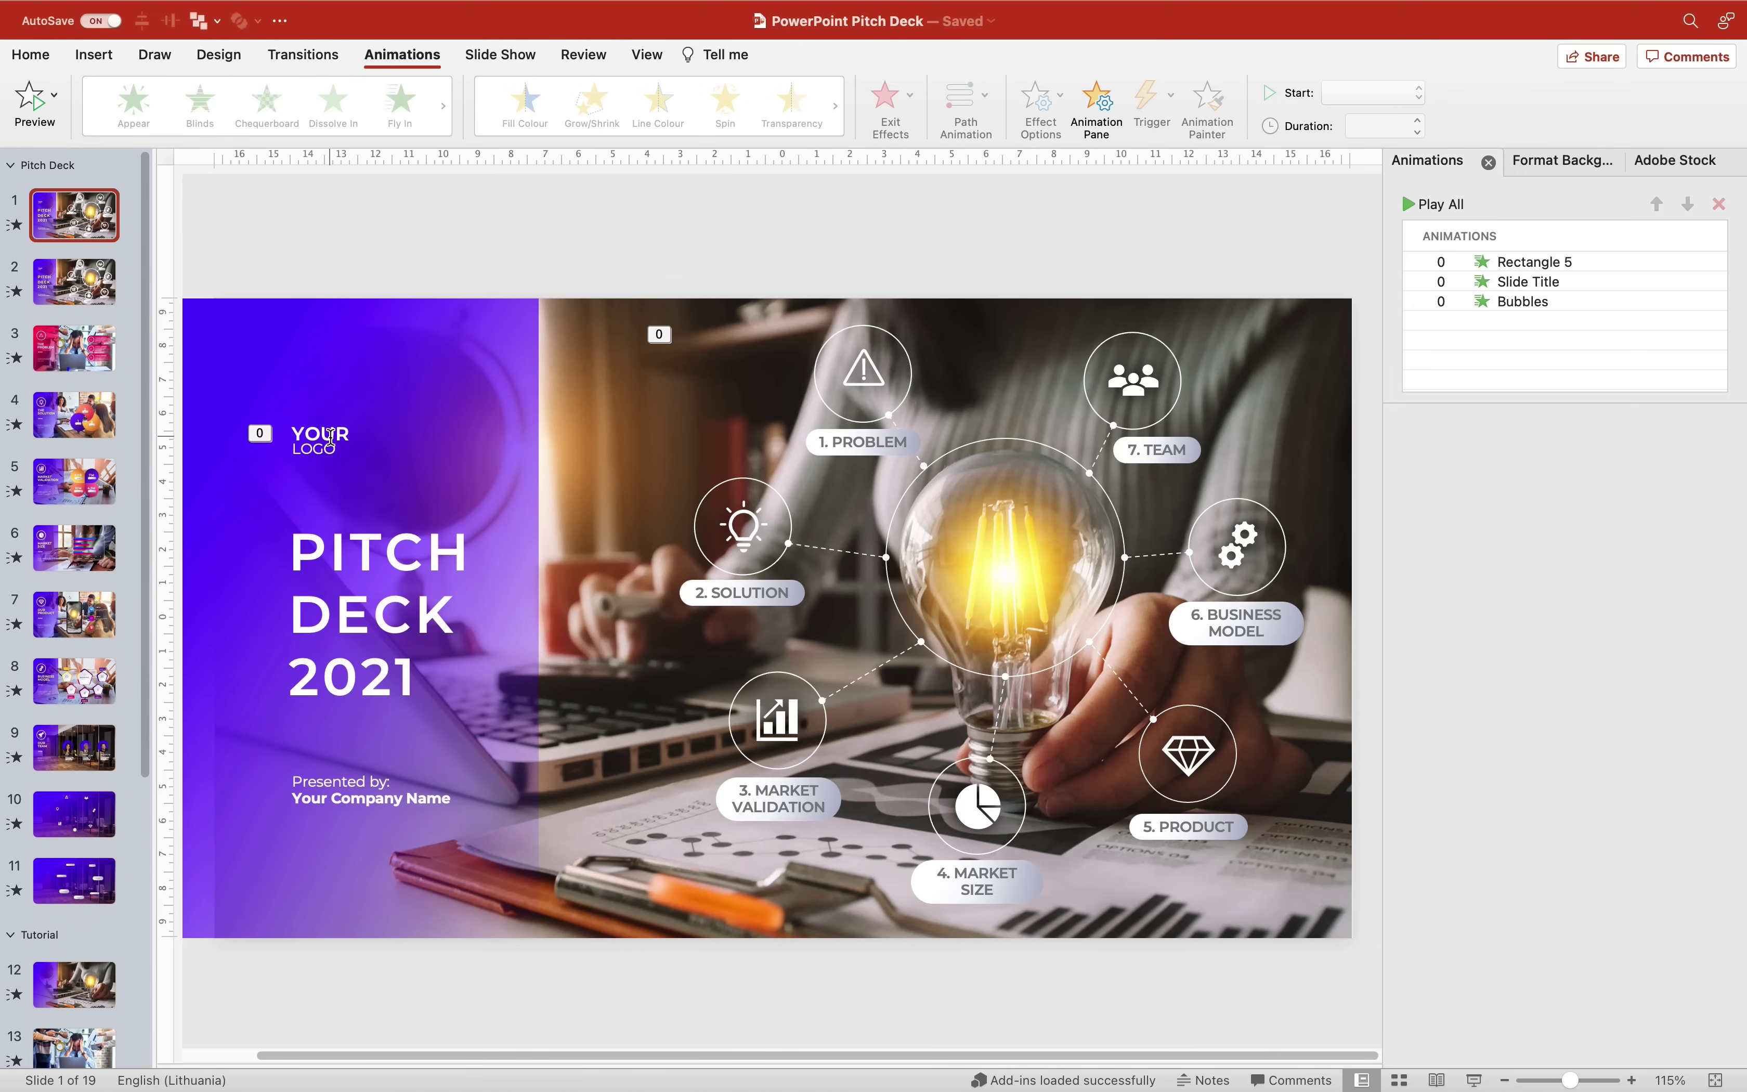
click(331, 437)
key(super+c)
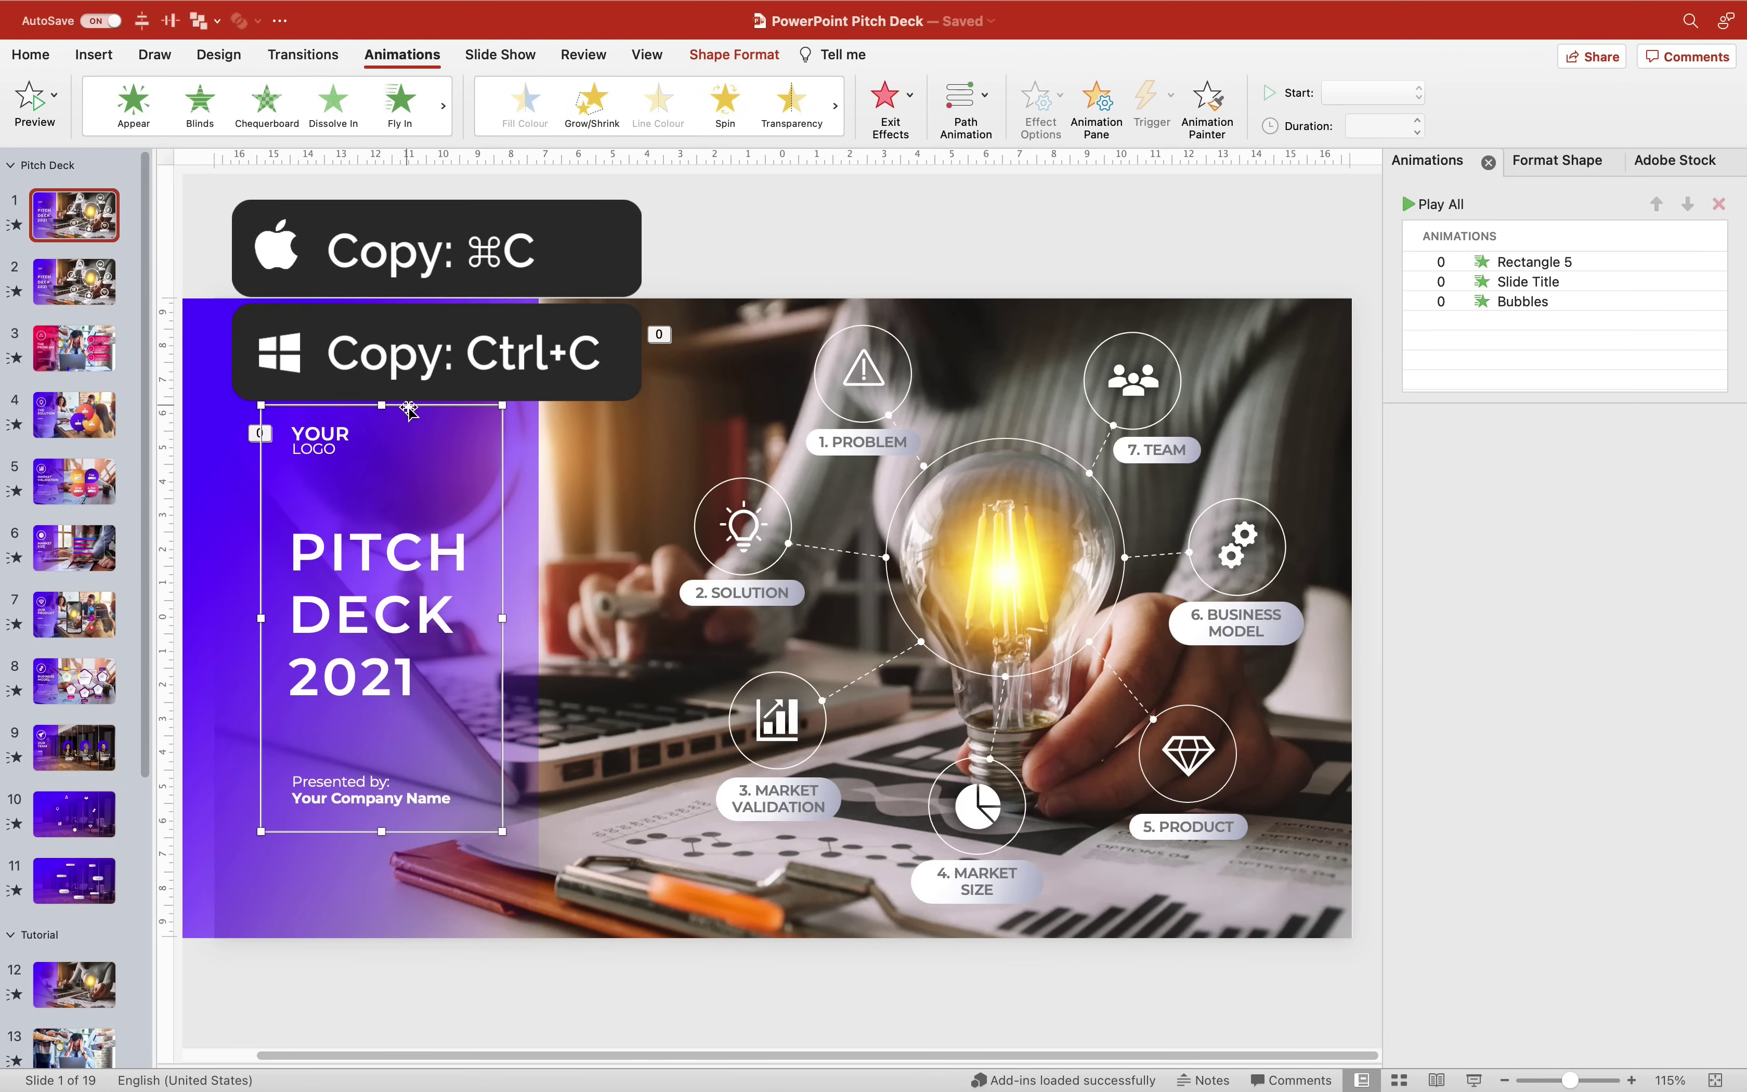
drag(151, 495, 140, 865)
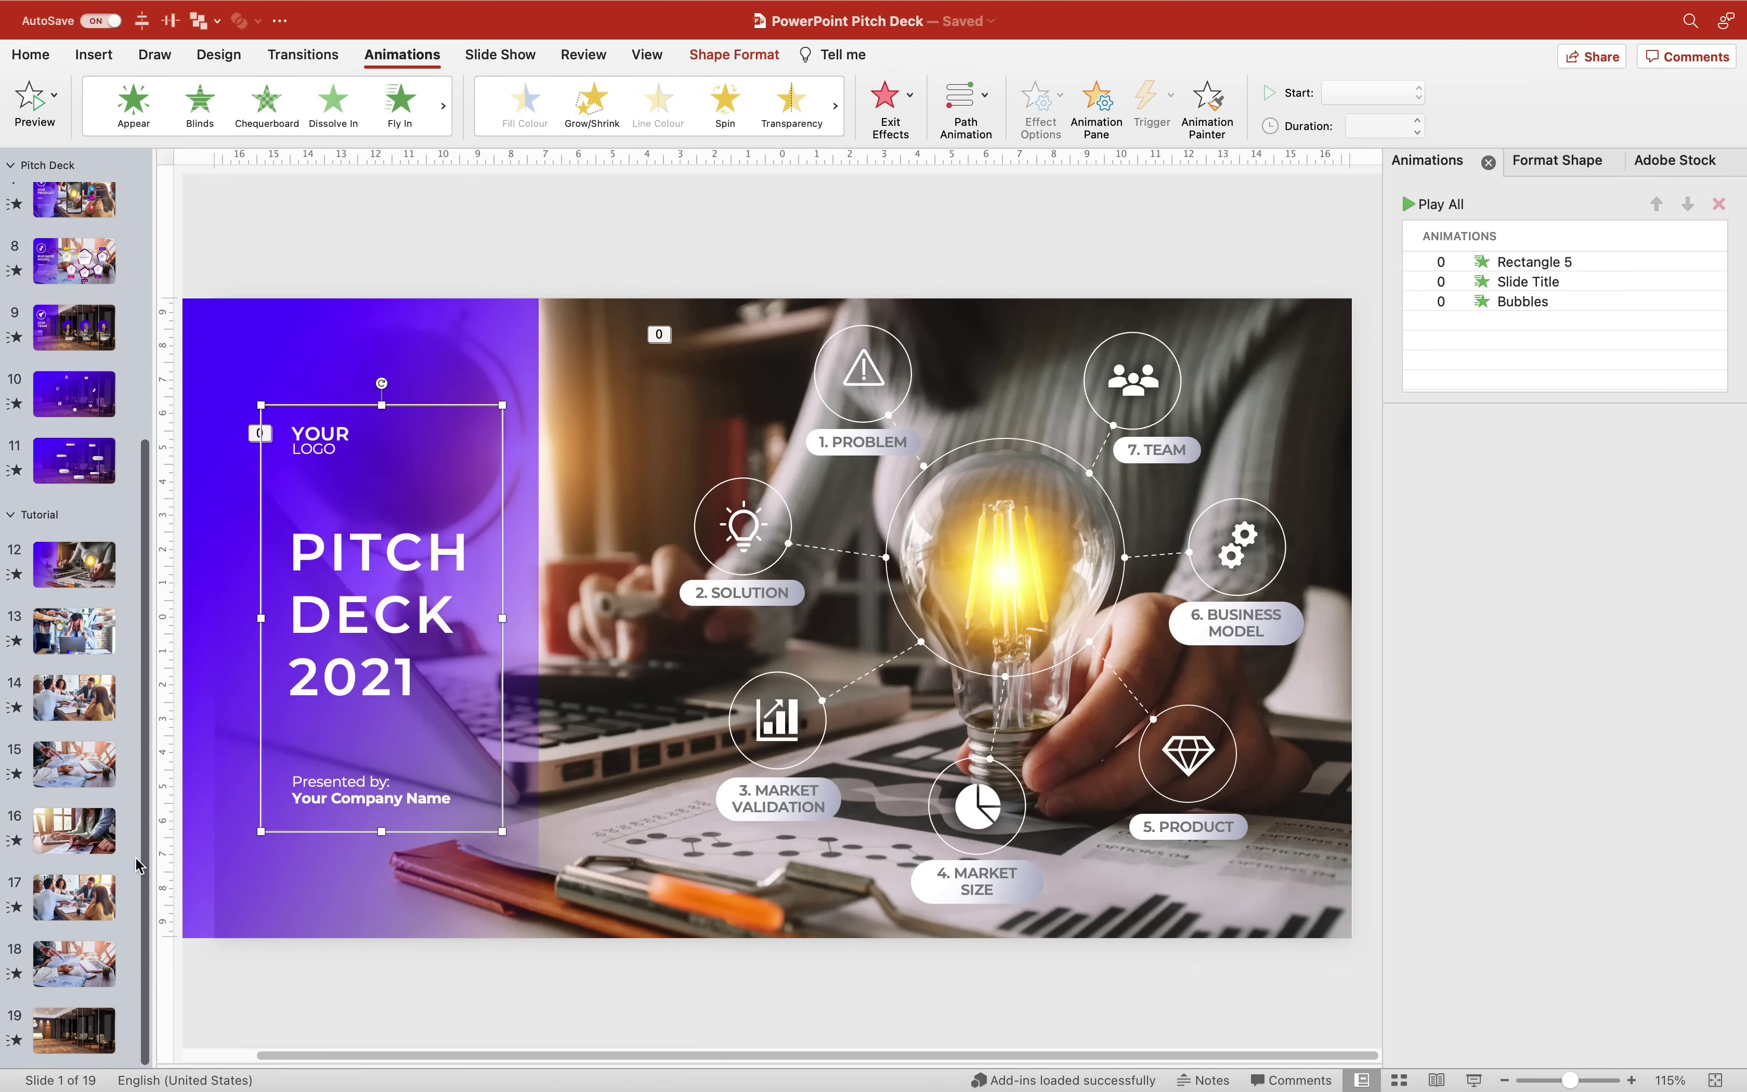
click(108, 574)
key(super+v)
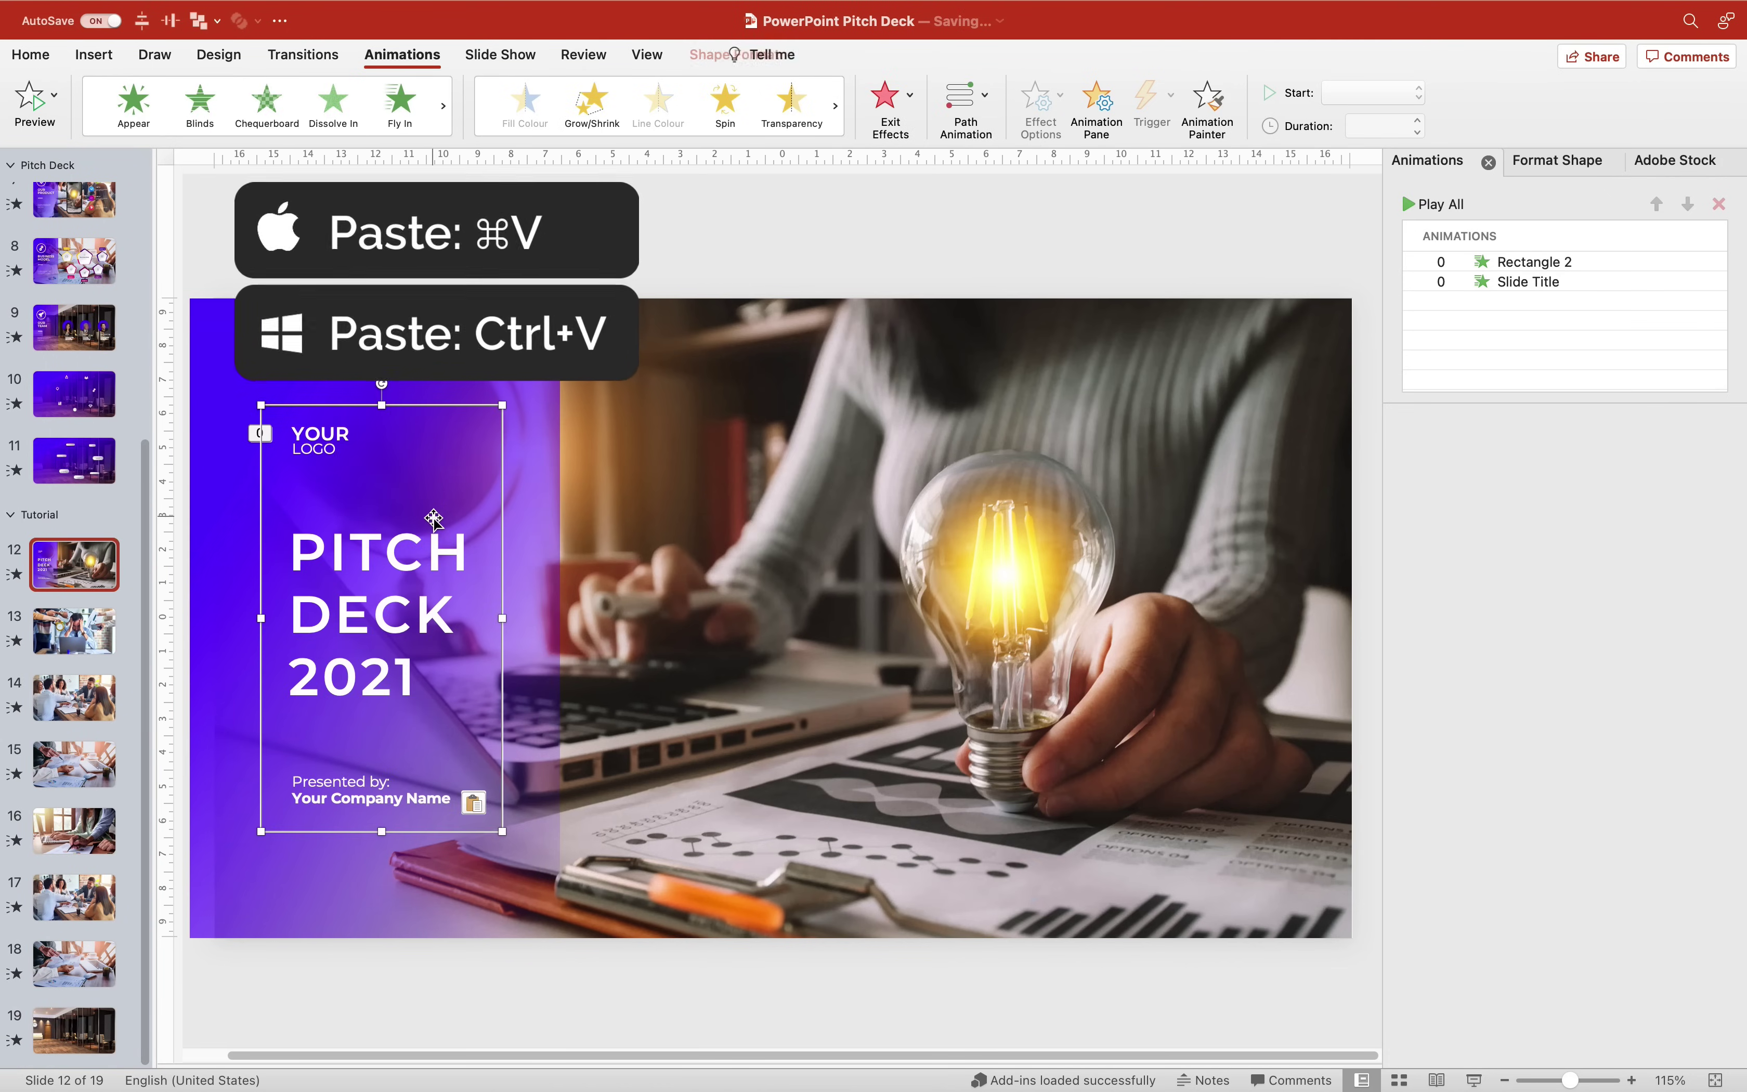
key(super+alt+shift+g)
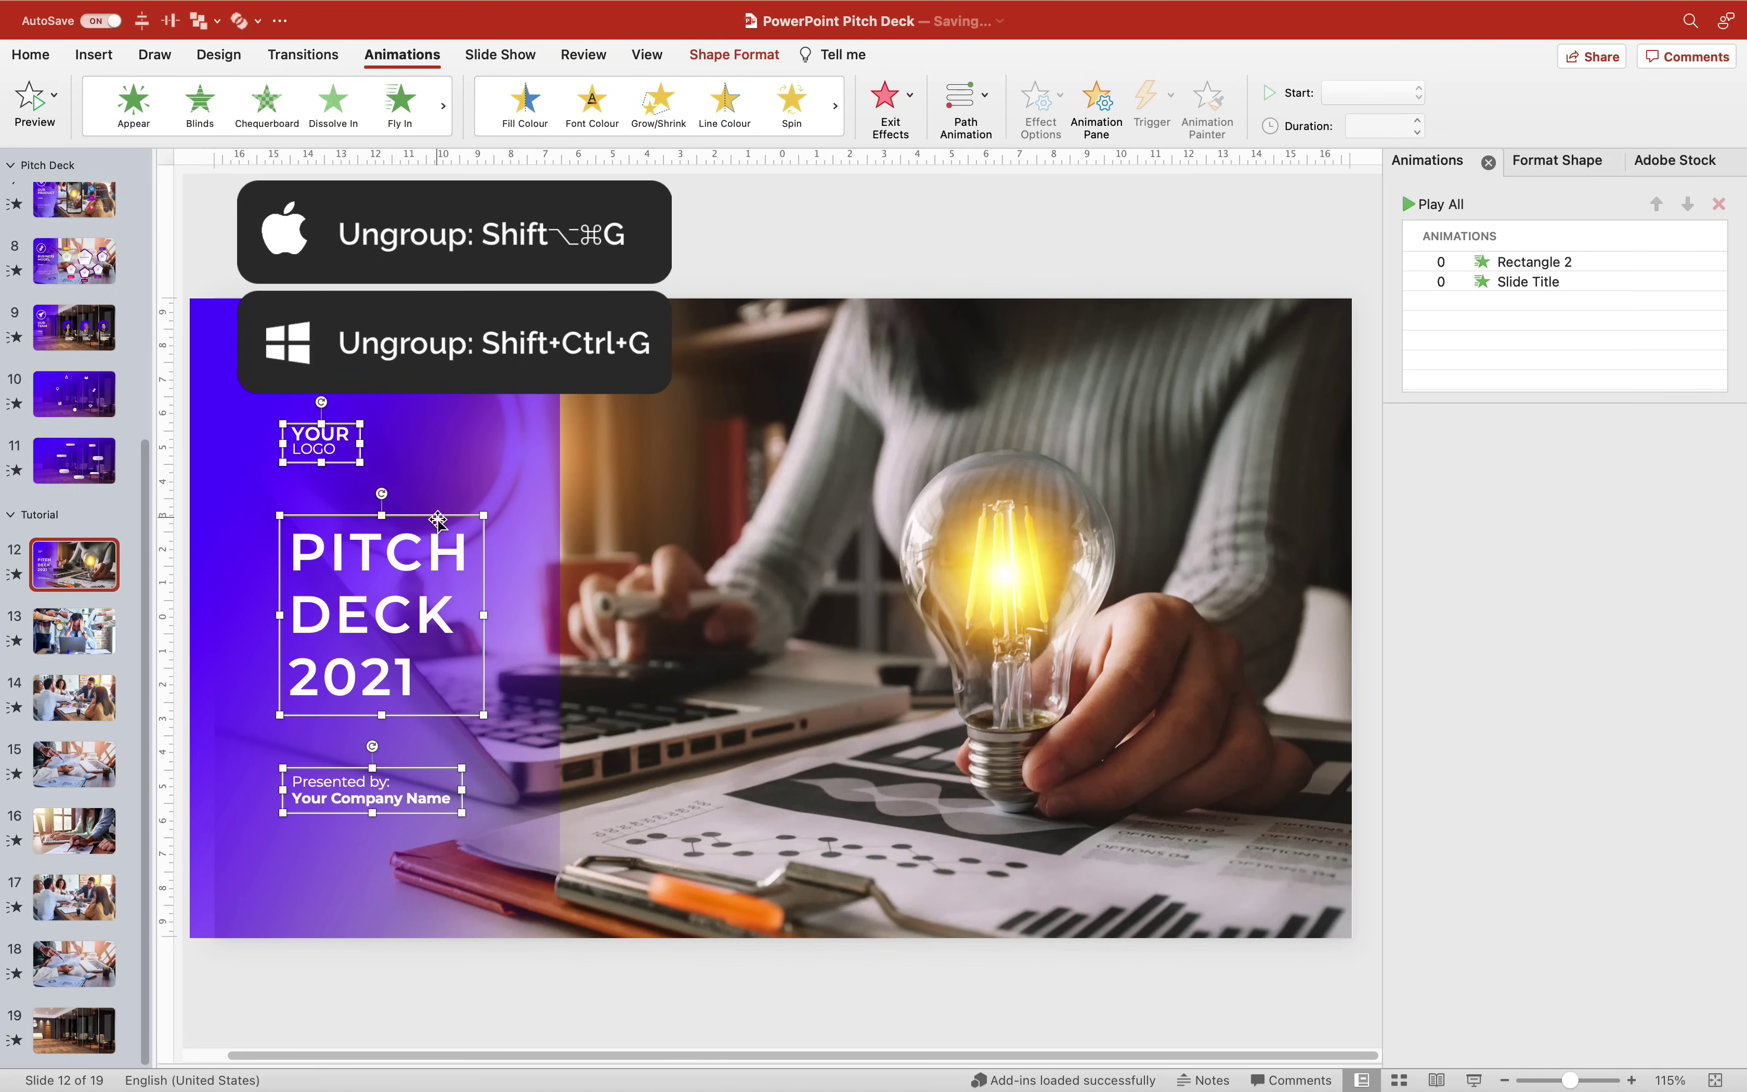
key(Escape)
Check the YOUR LOGO, PITCH DECK 2021 and Presented by text boxes individually
click(336, 431)
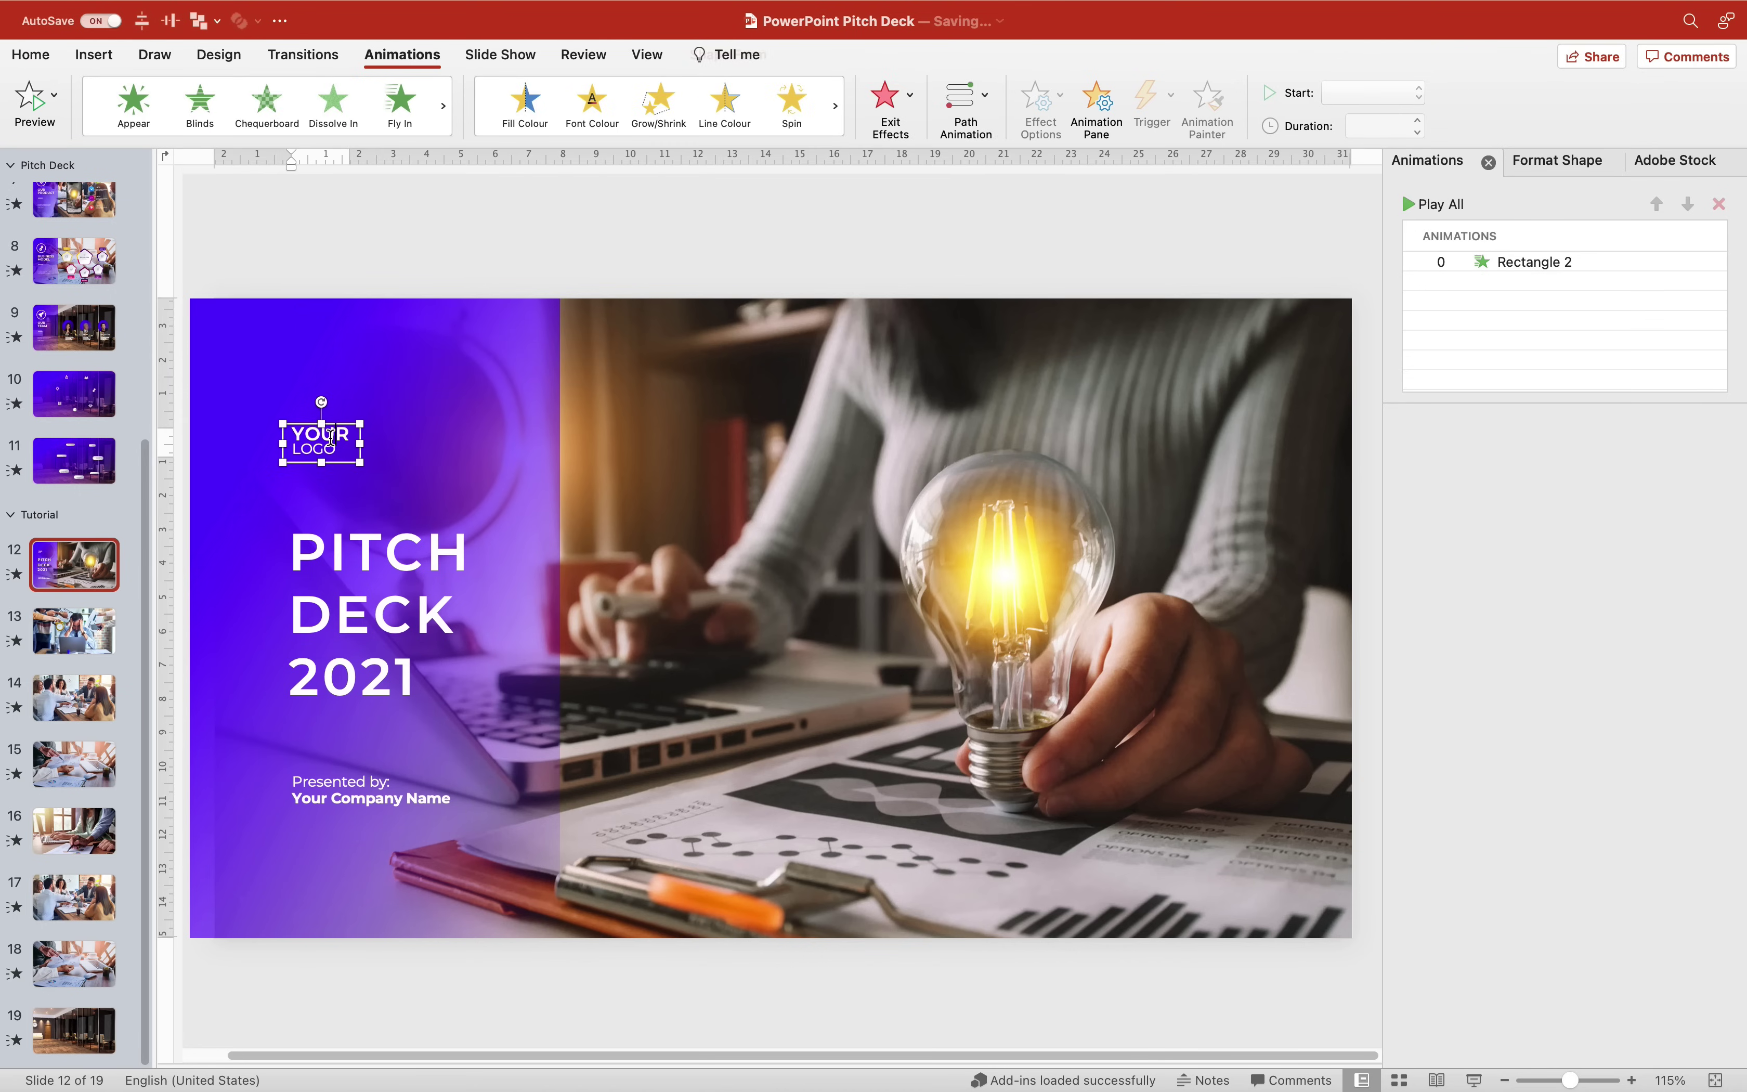
click(359, 550)
click(372, 776)
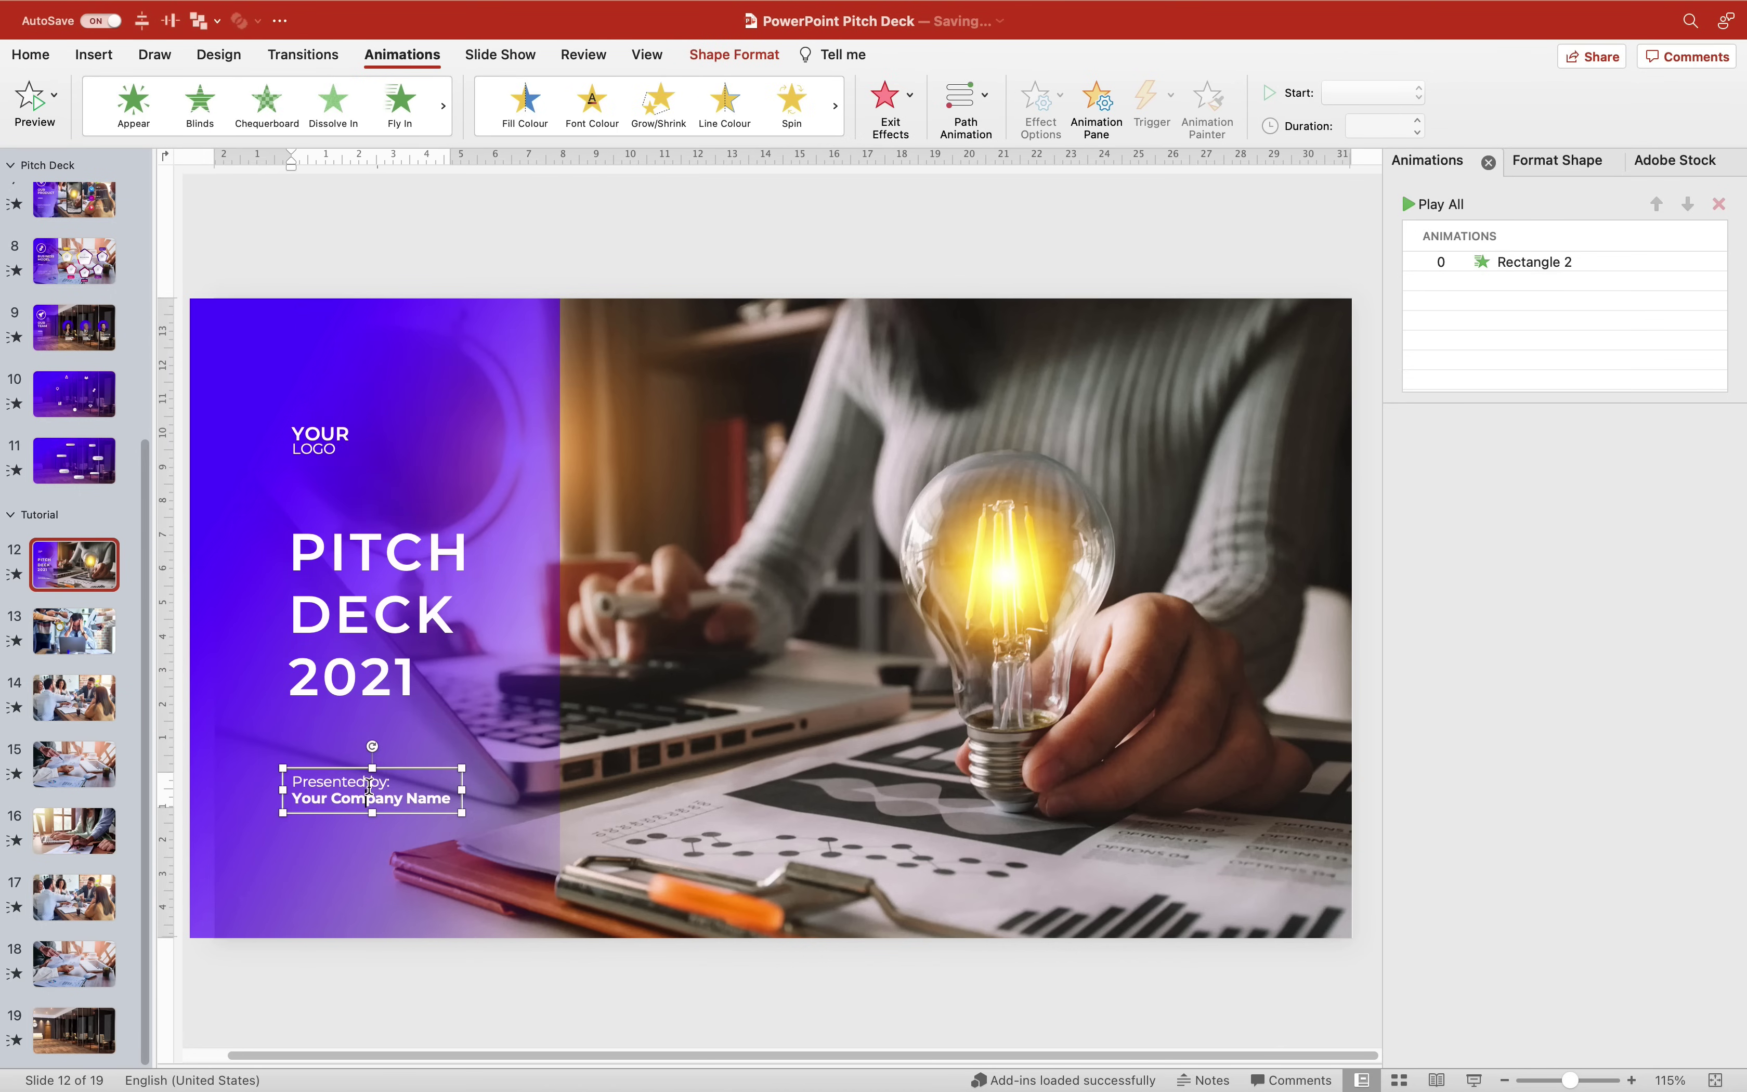
click(374, 625)
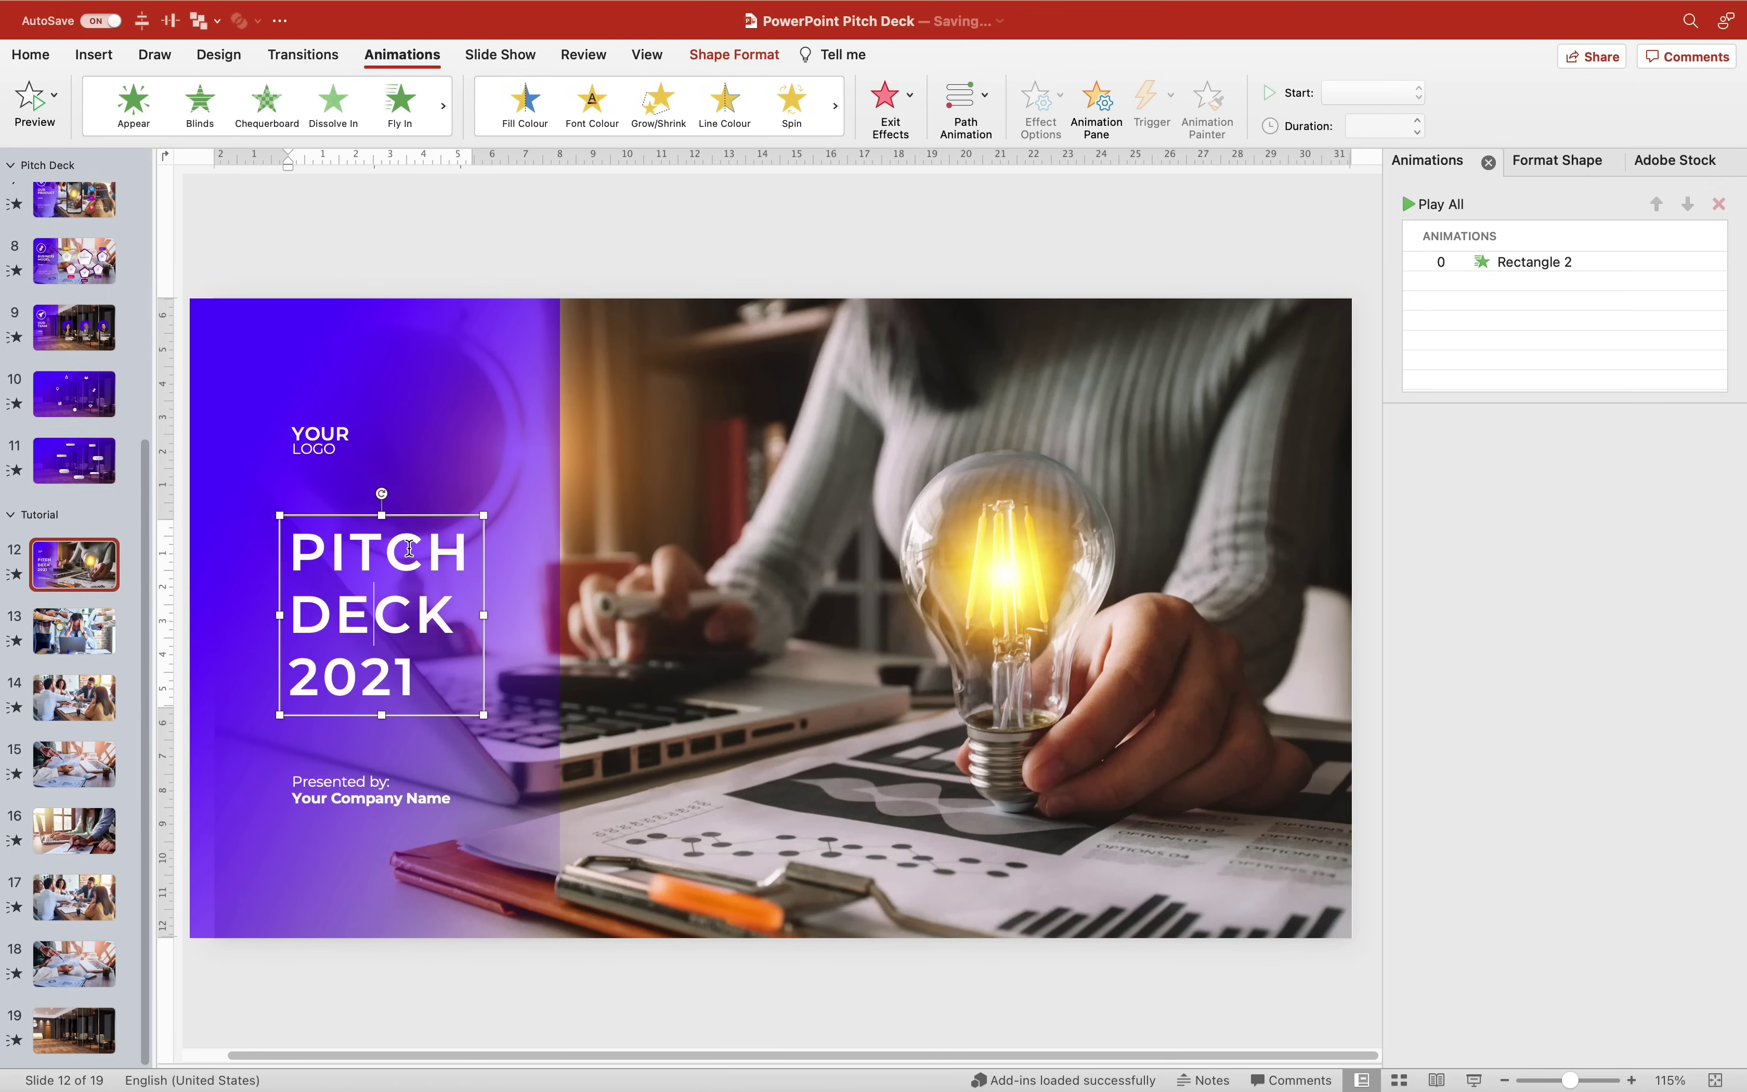
drag(410, 677, 320, 549)
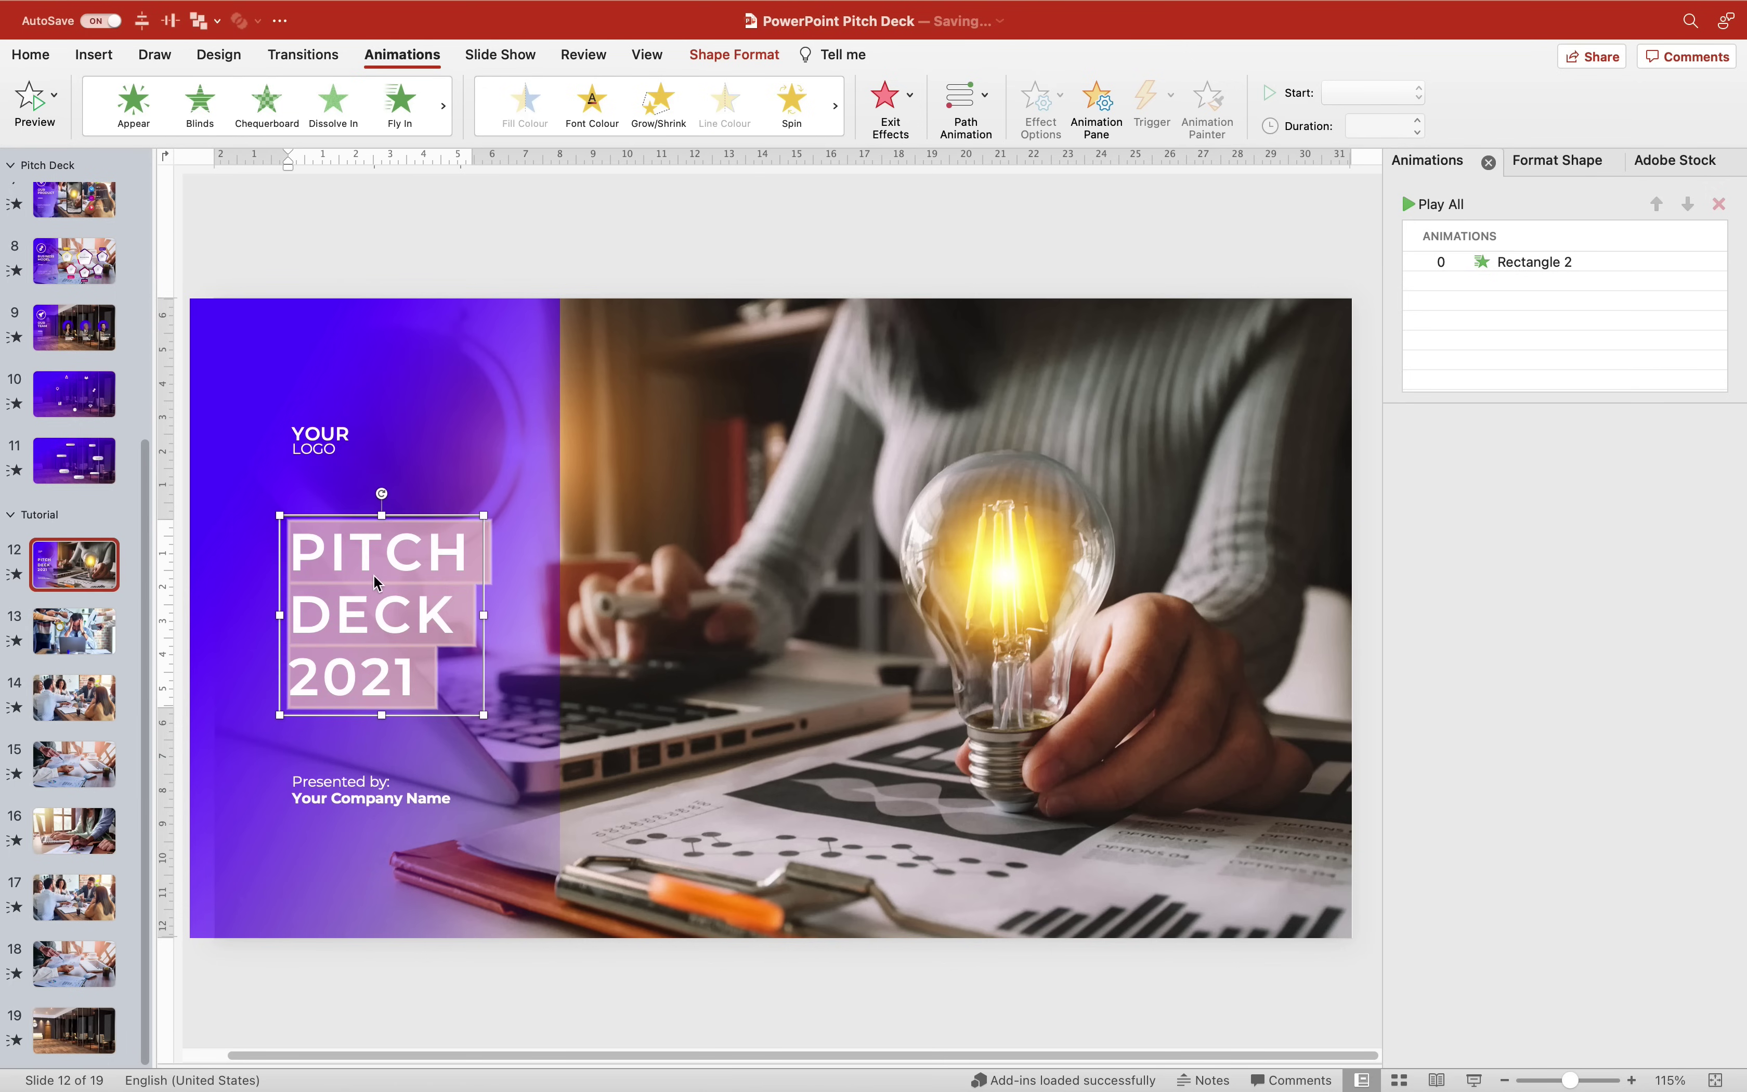
click(412, 644)
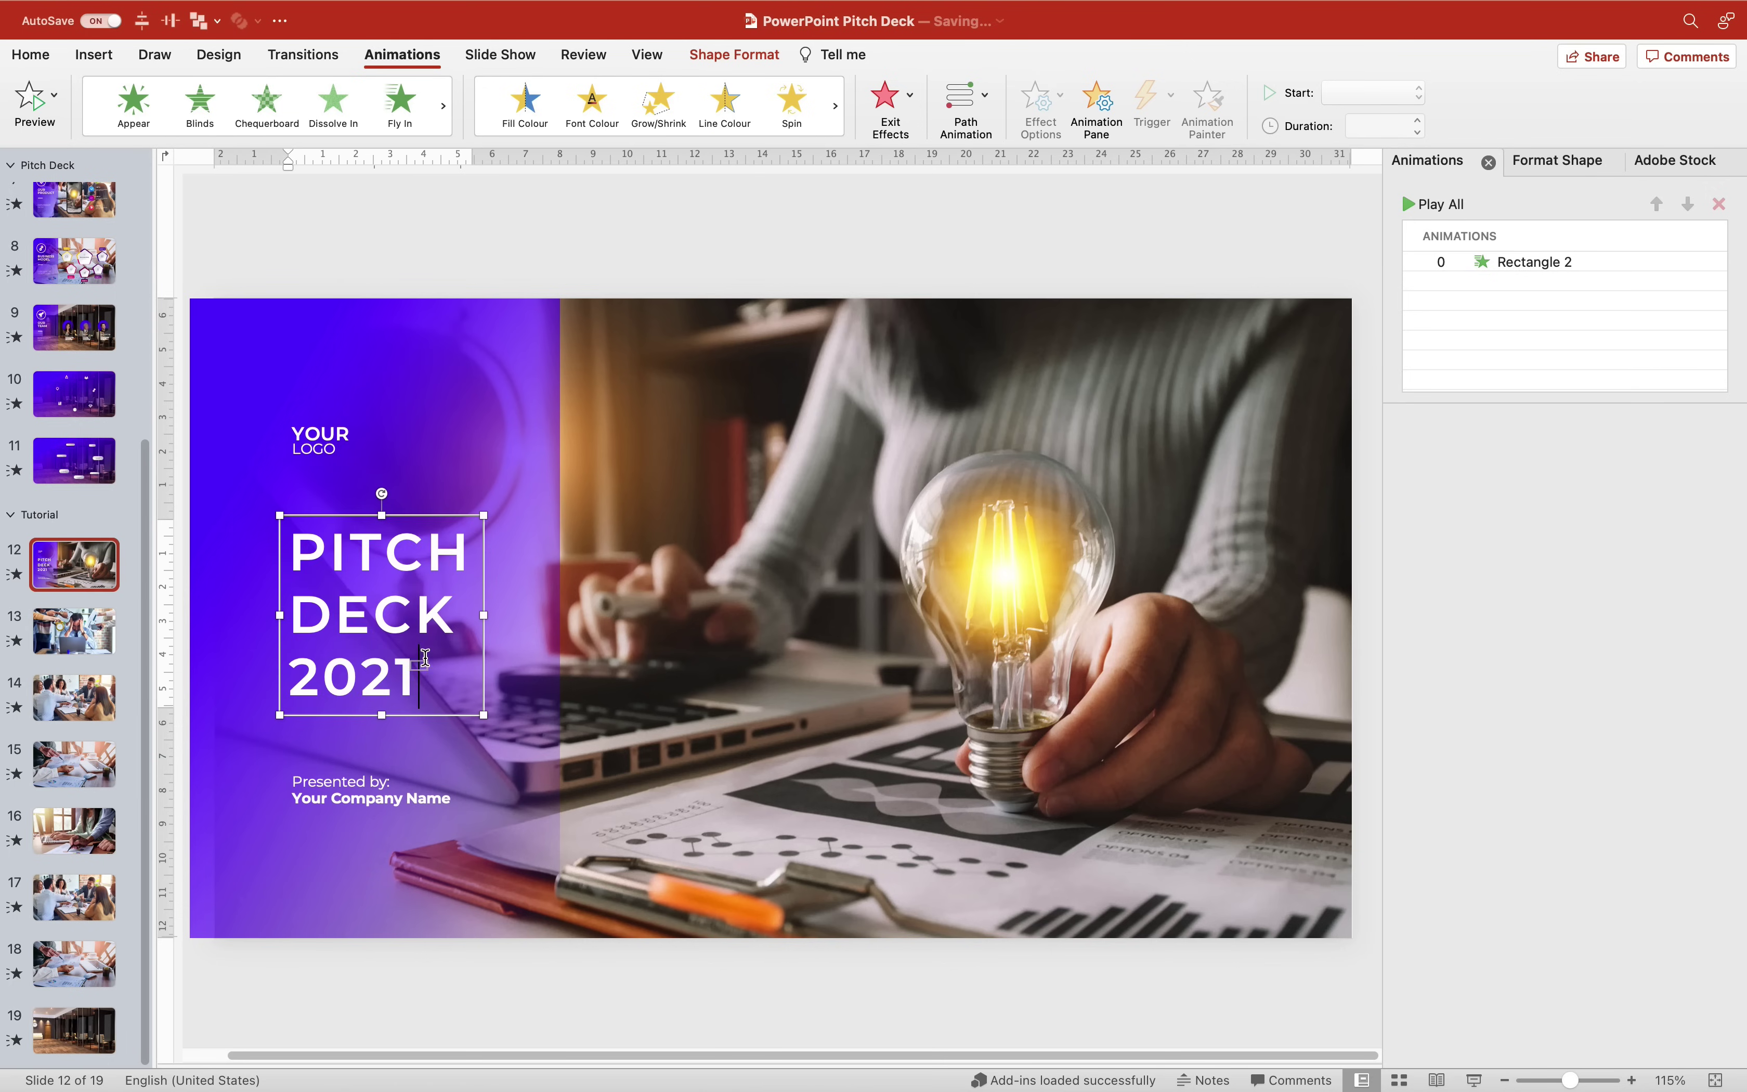
Briefly look at the YouTube channel page, then return to PowerPoint
key(ctrl+Left)
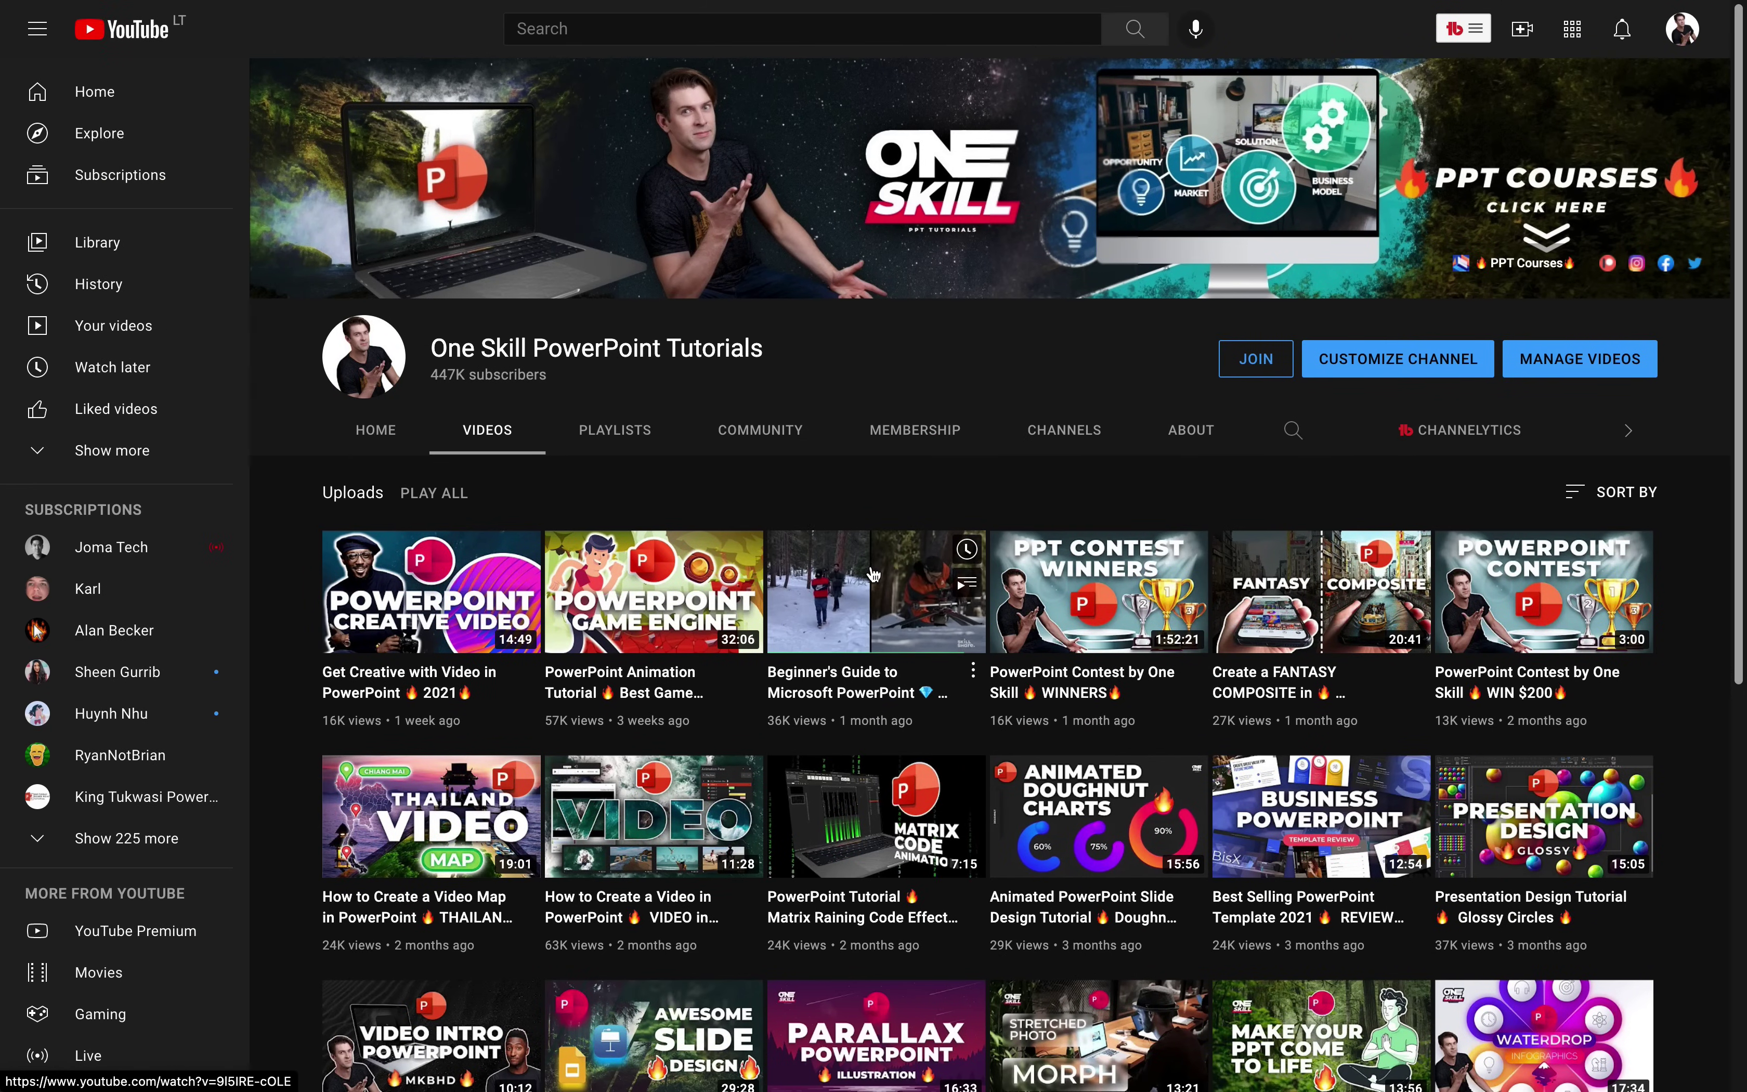
mouse_move(799, 671)
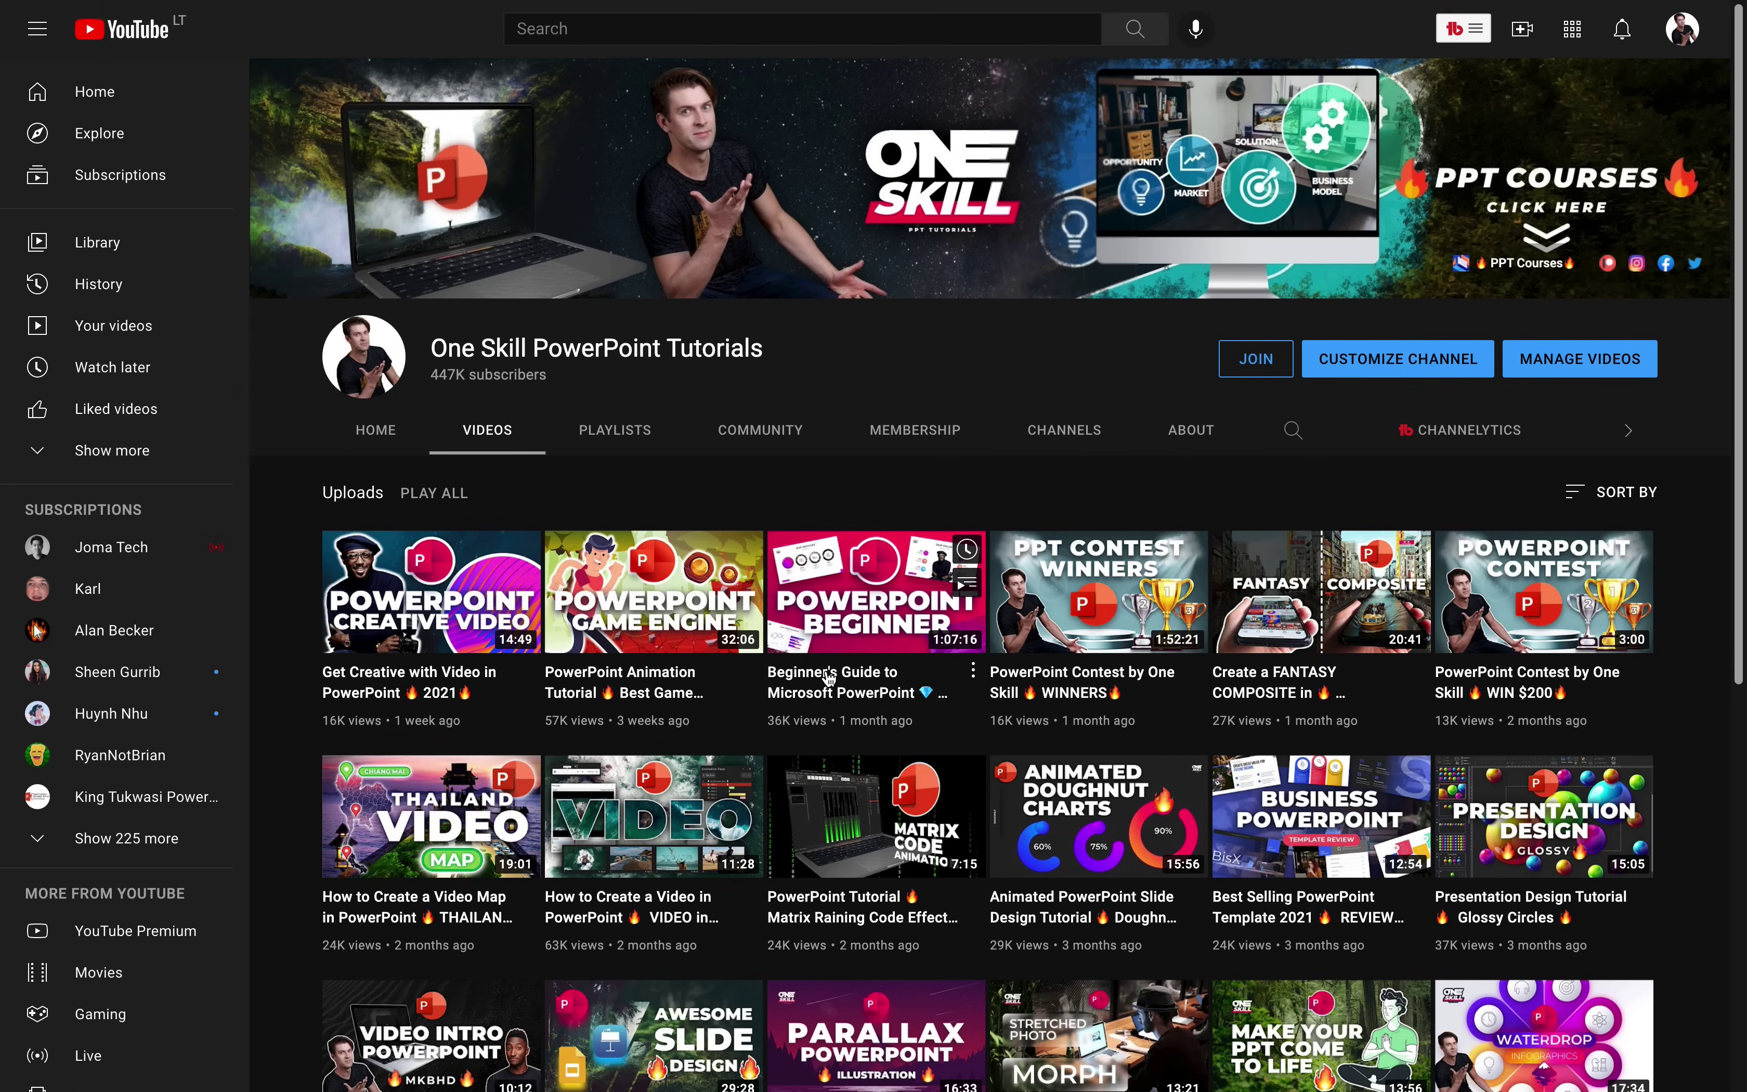
key(ctrl+Right)
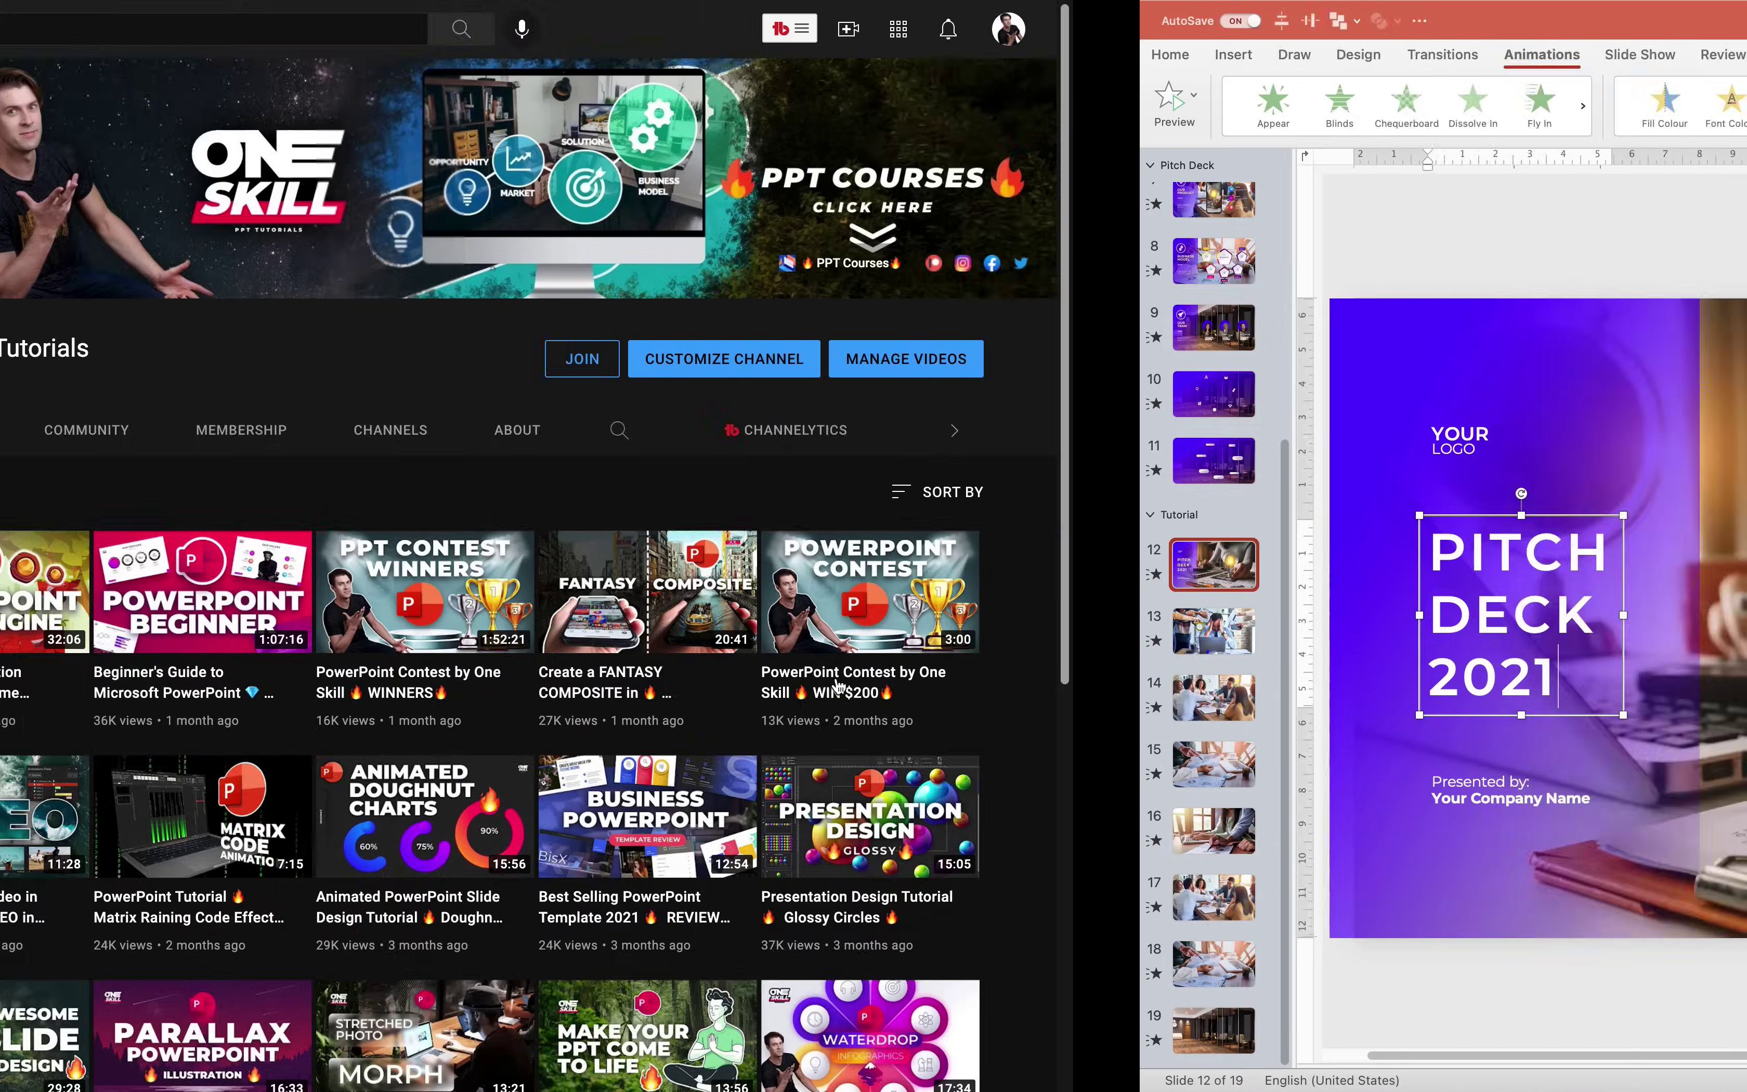
Group the YOUR LOGO, PITCH DECK 2021 and Presented by text boxes
click(341, 439)
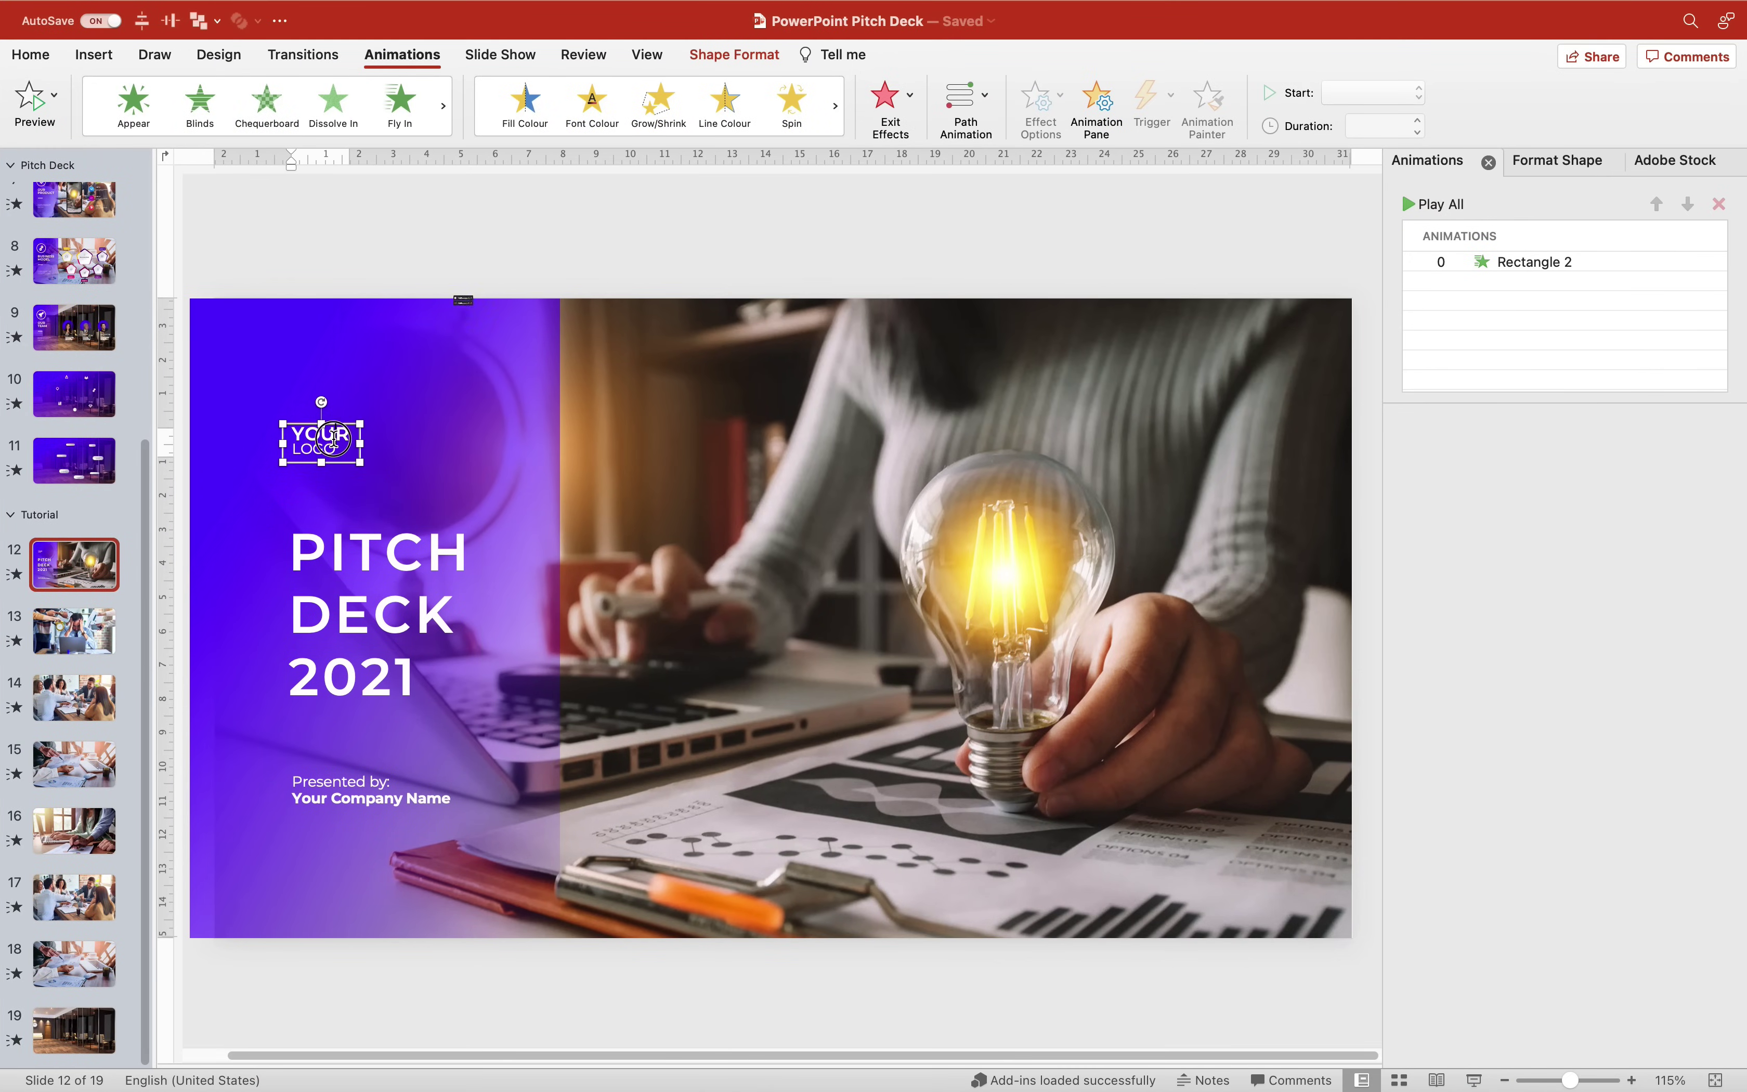
shift+click(375, 614)
shift+click(366, 790)
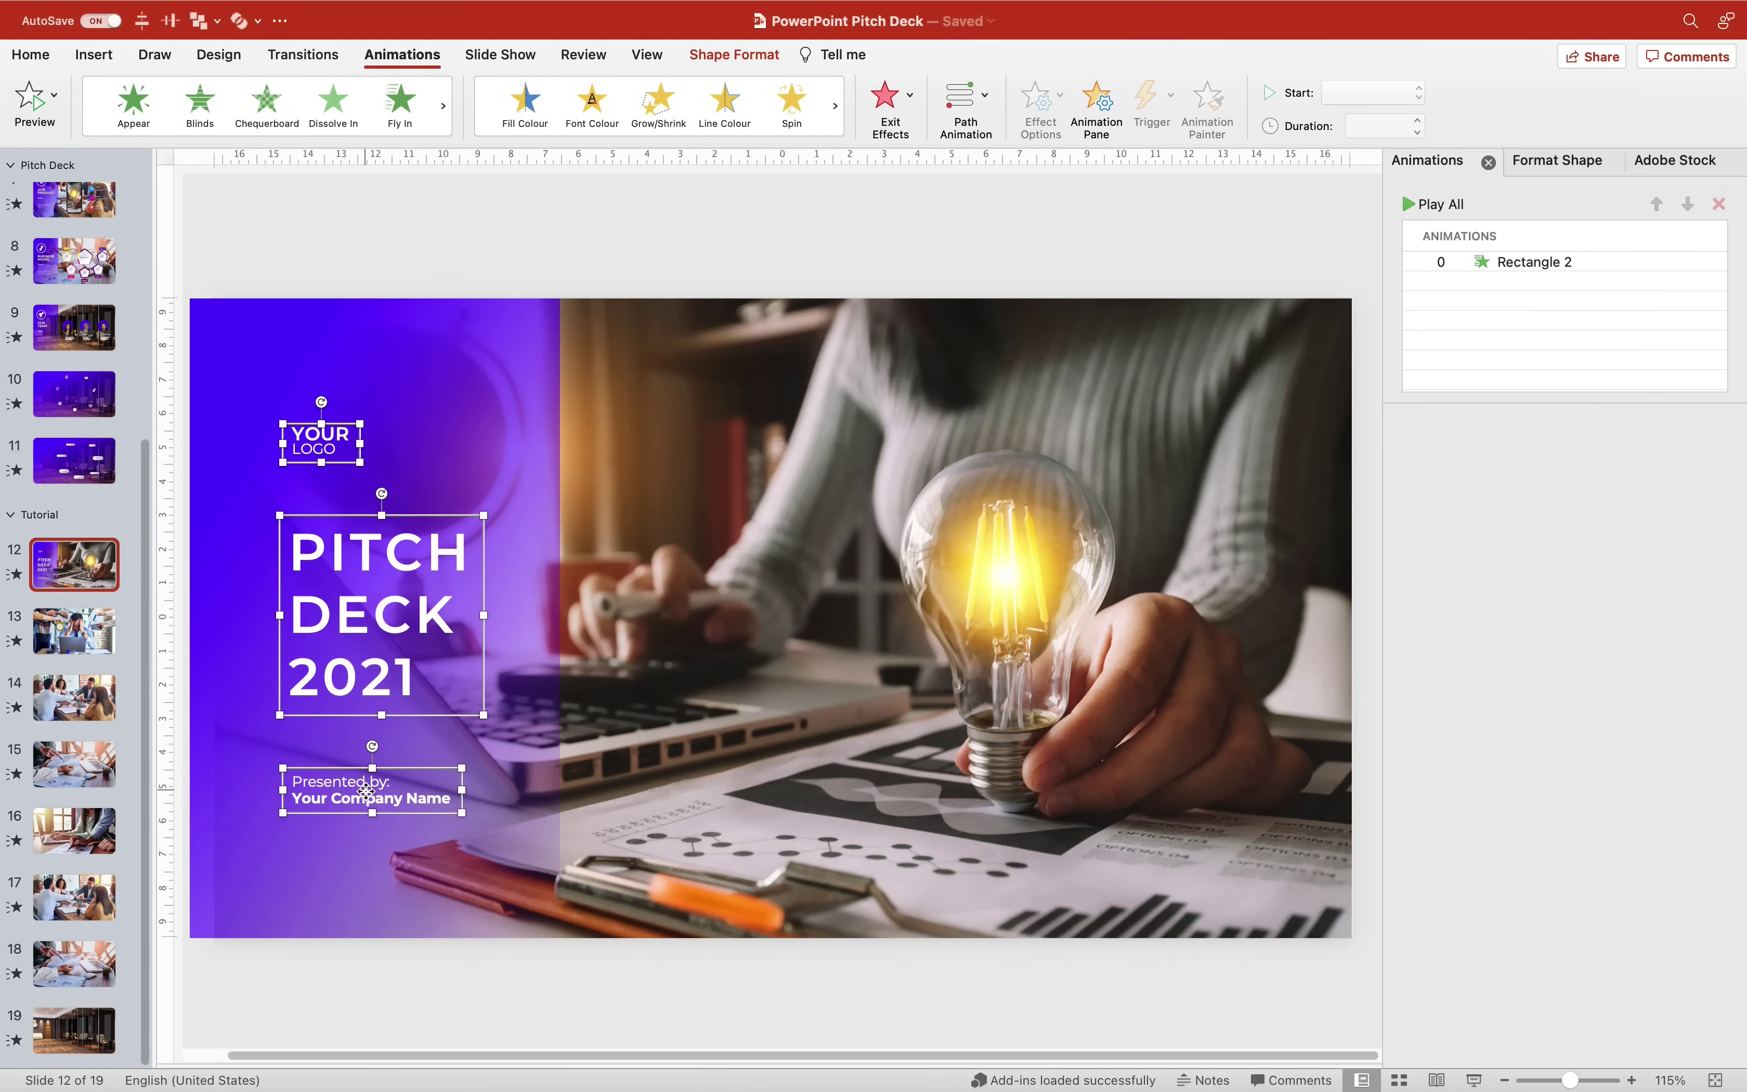
key(alt+super+g)
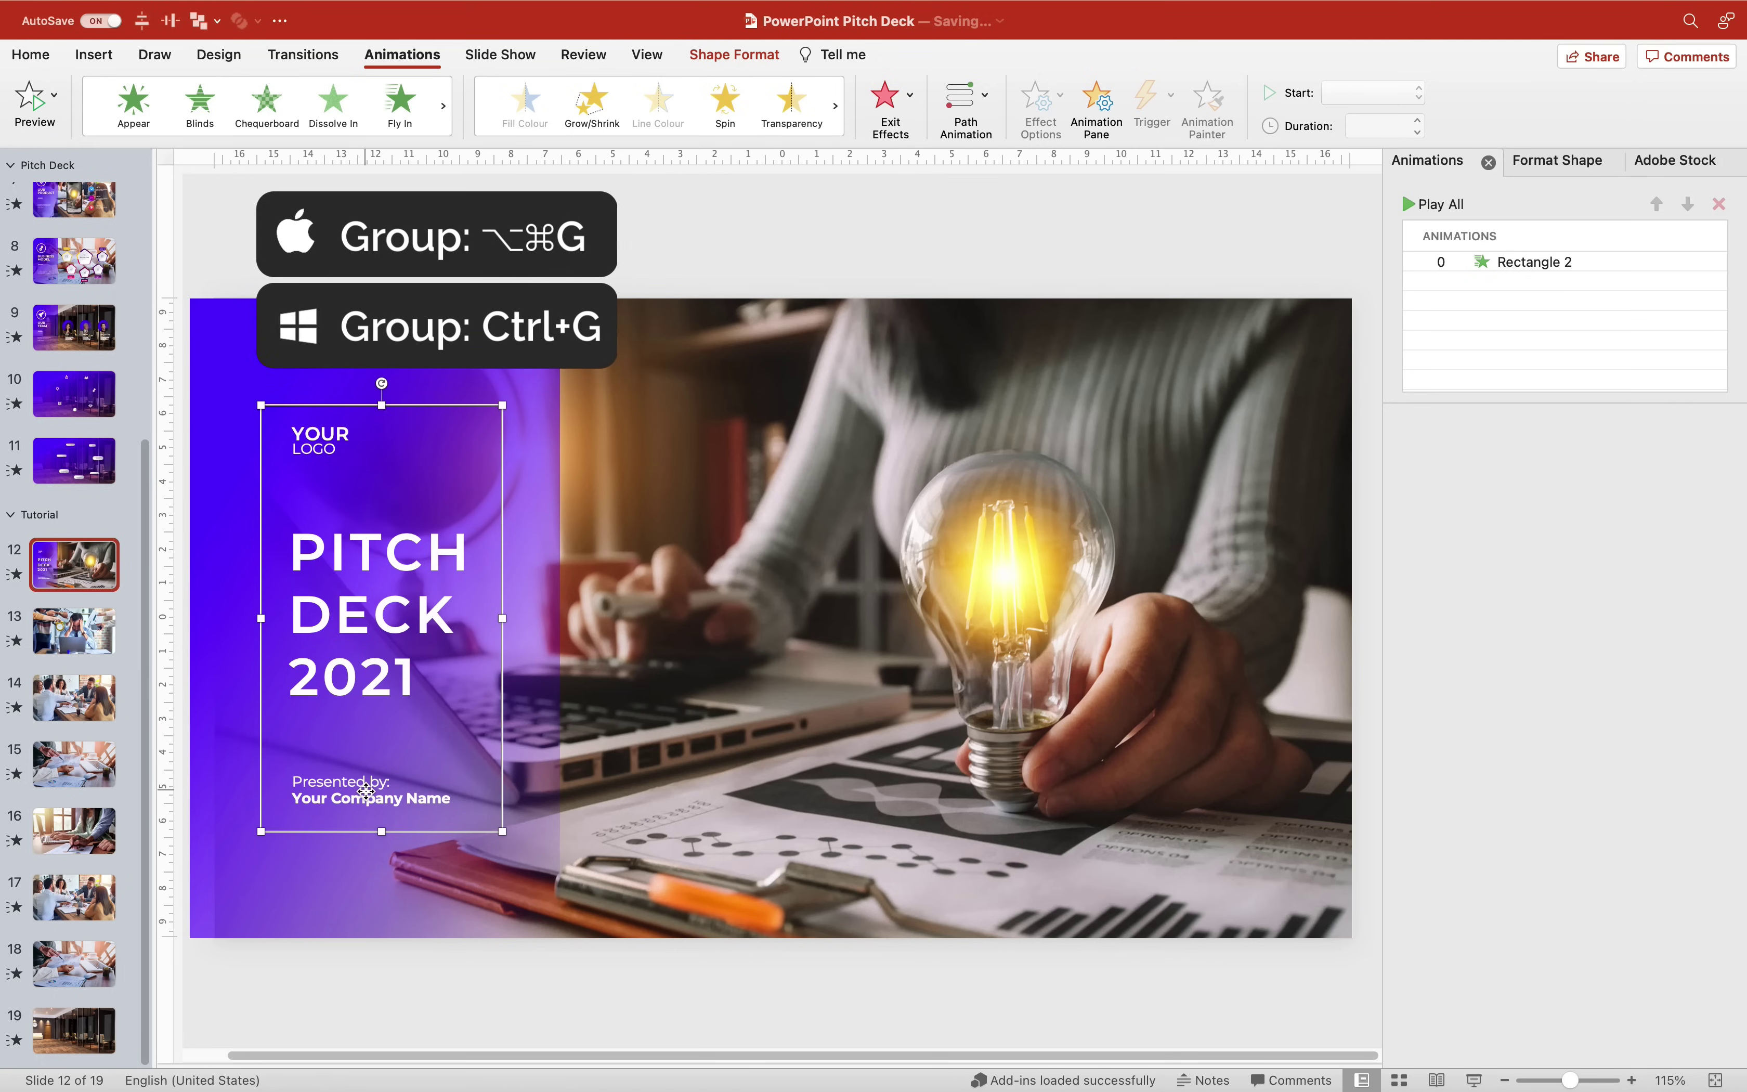
Copy the rectangle's animation onto the text group with Animation Painter
click(386, 345)
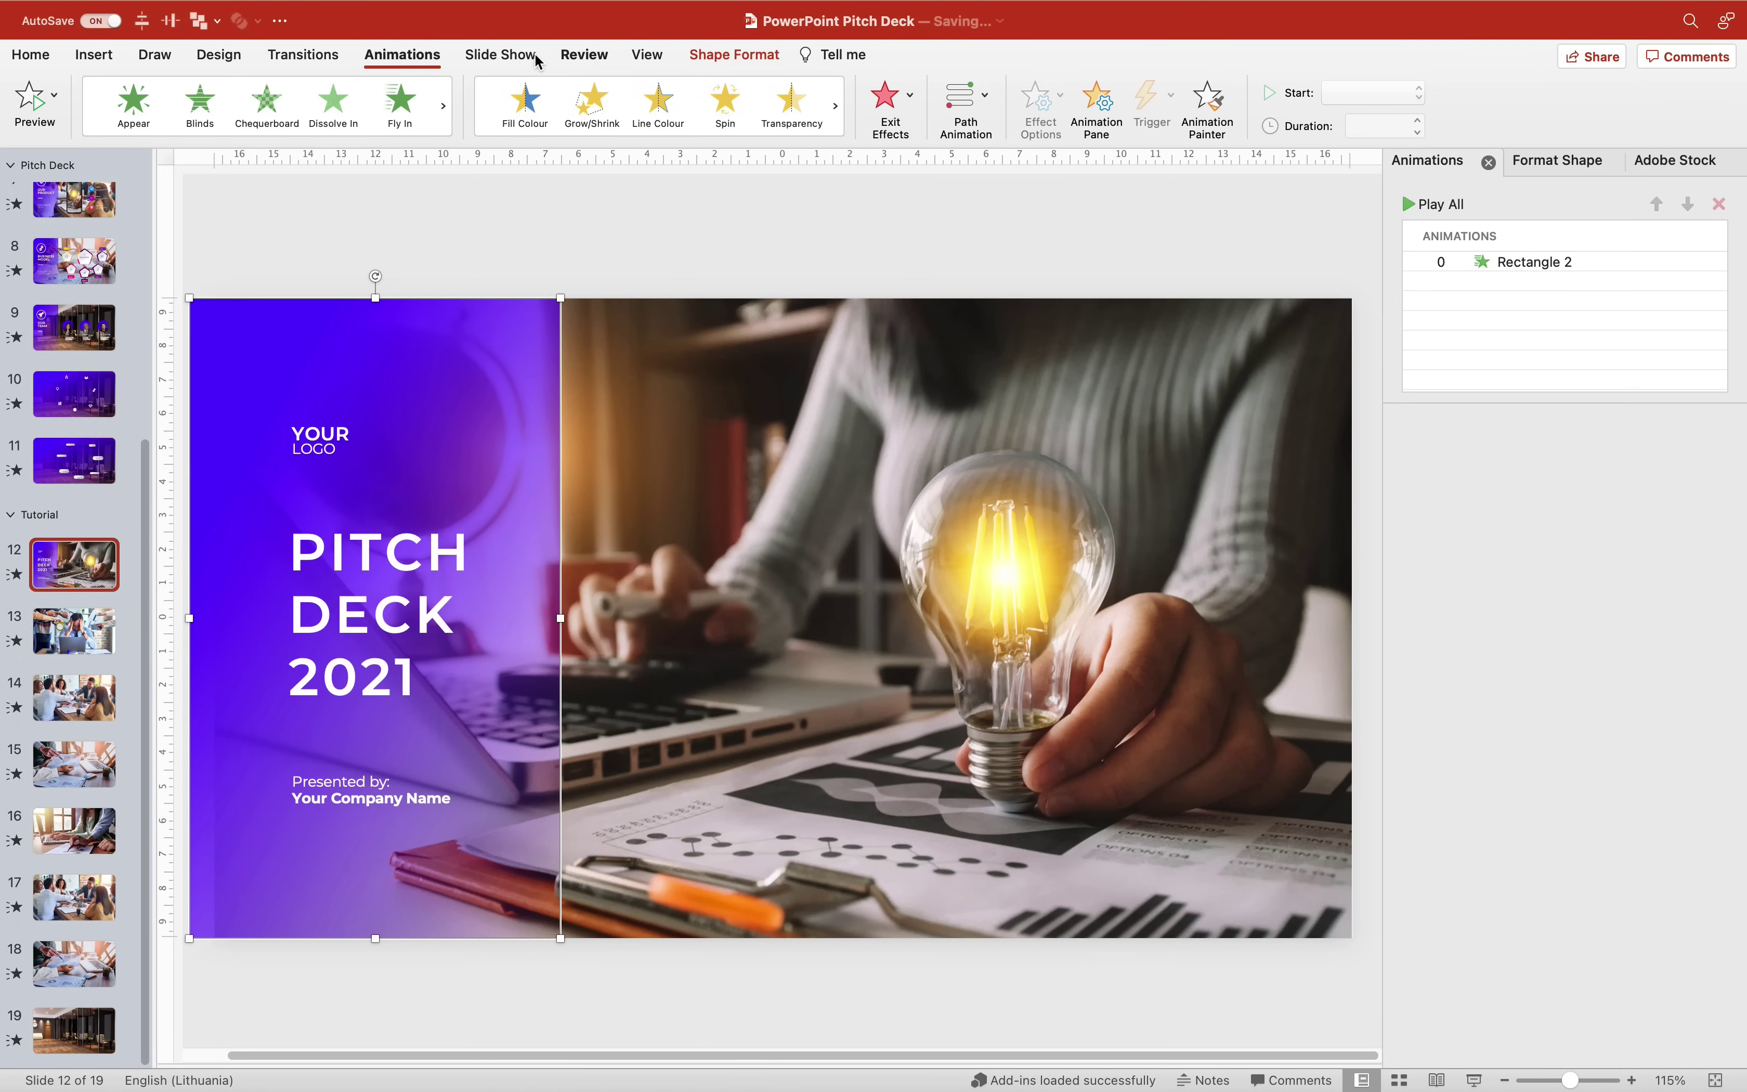
click(1205, 100)
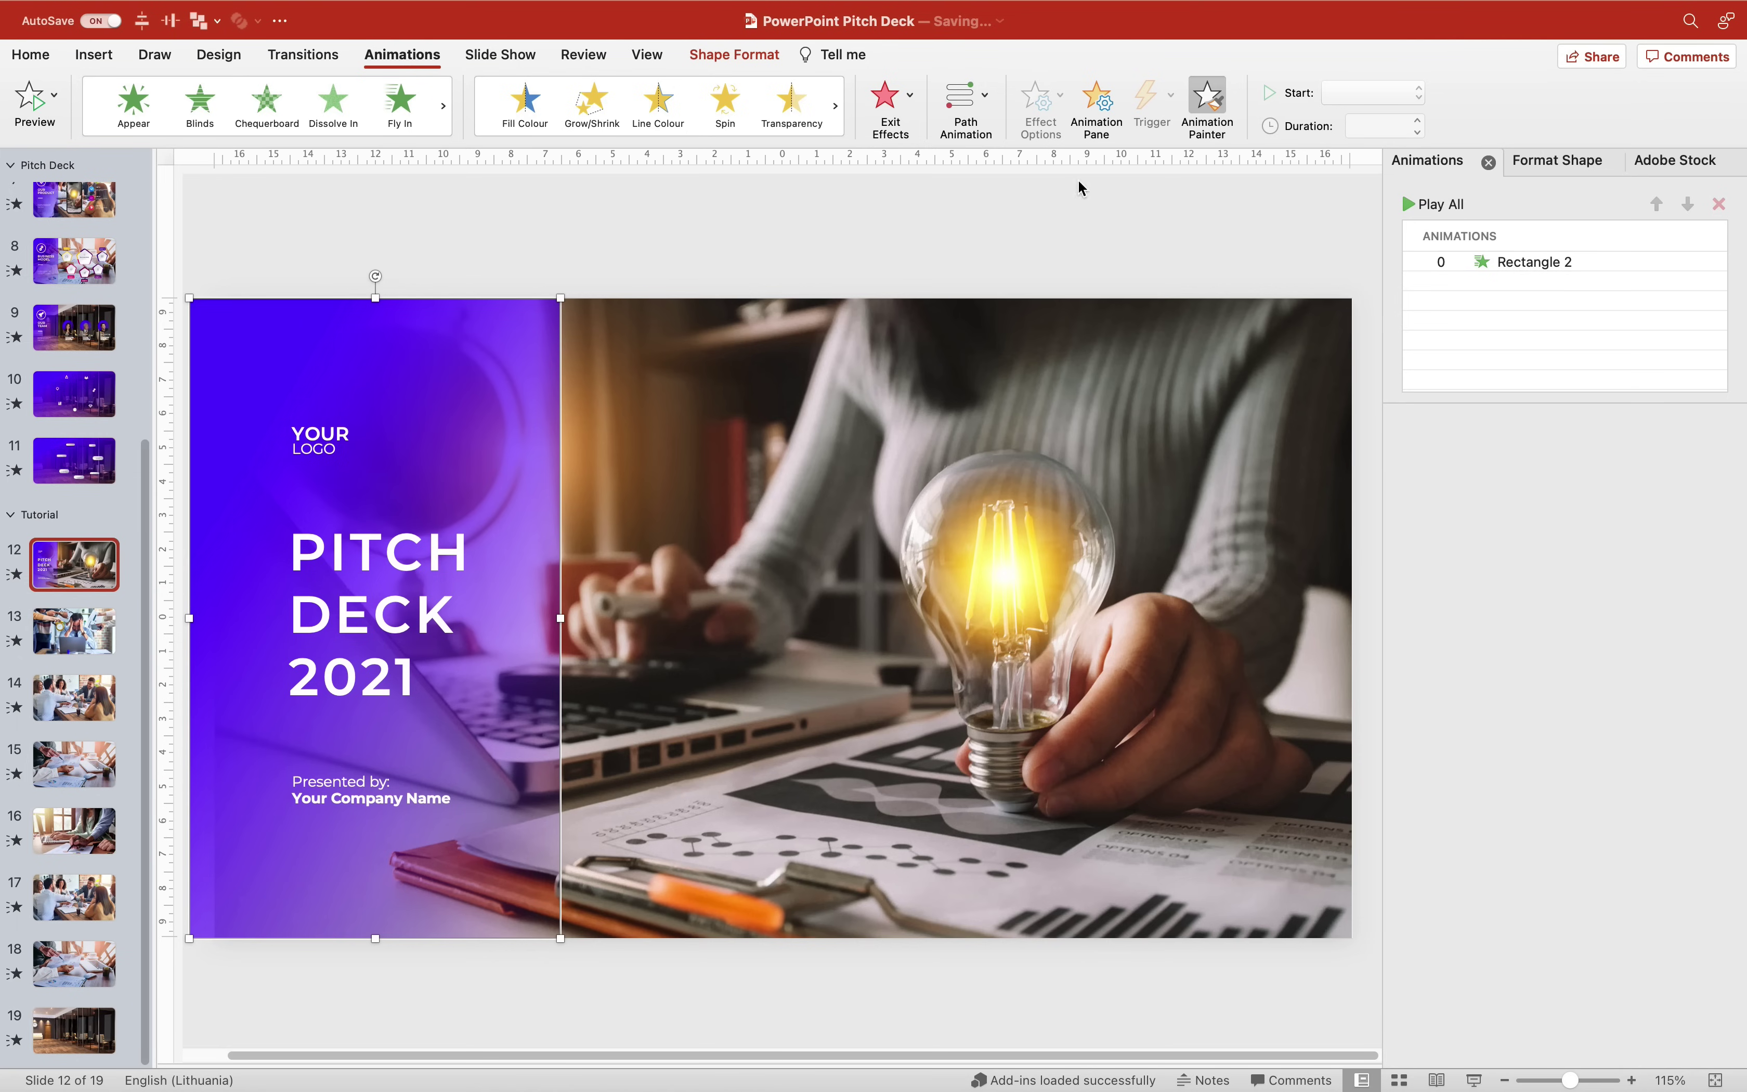
click(342, 532)
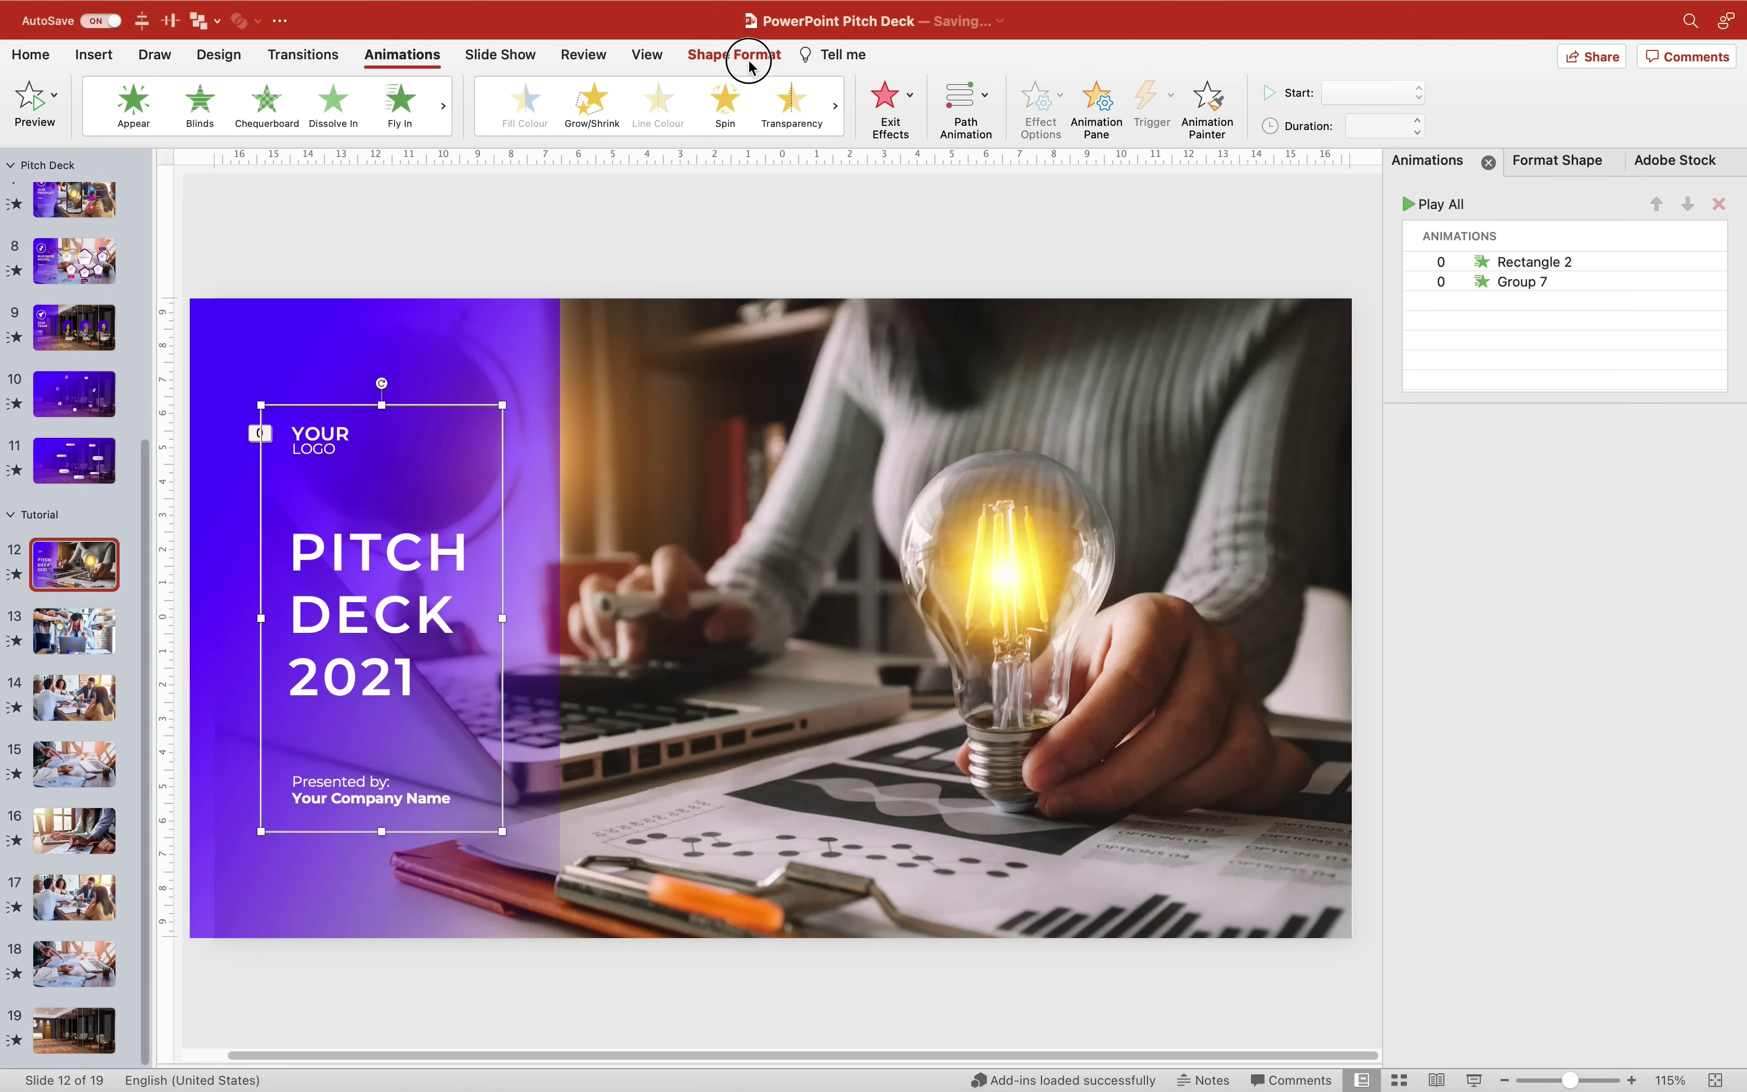
Rename the layers to Textboxes and Gradient rectangle in the Selection Pane
click(734, 56)
click(1239, 101)
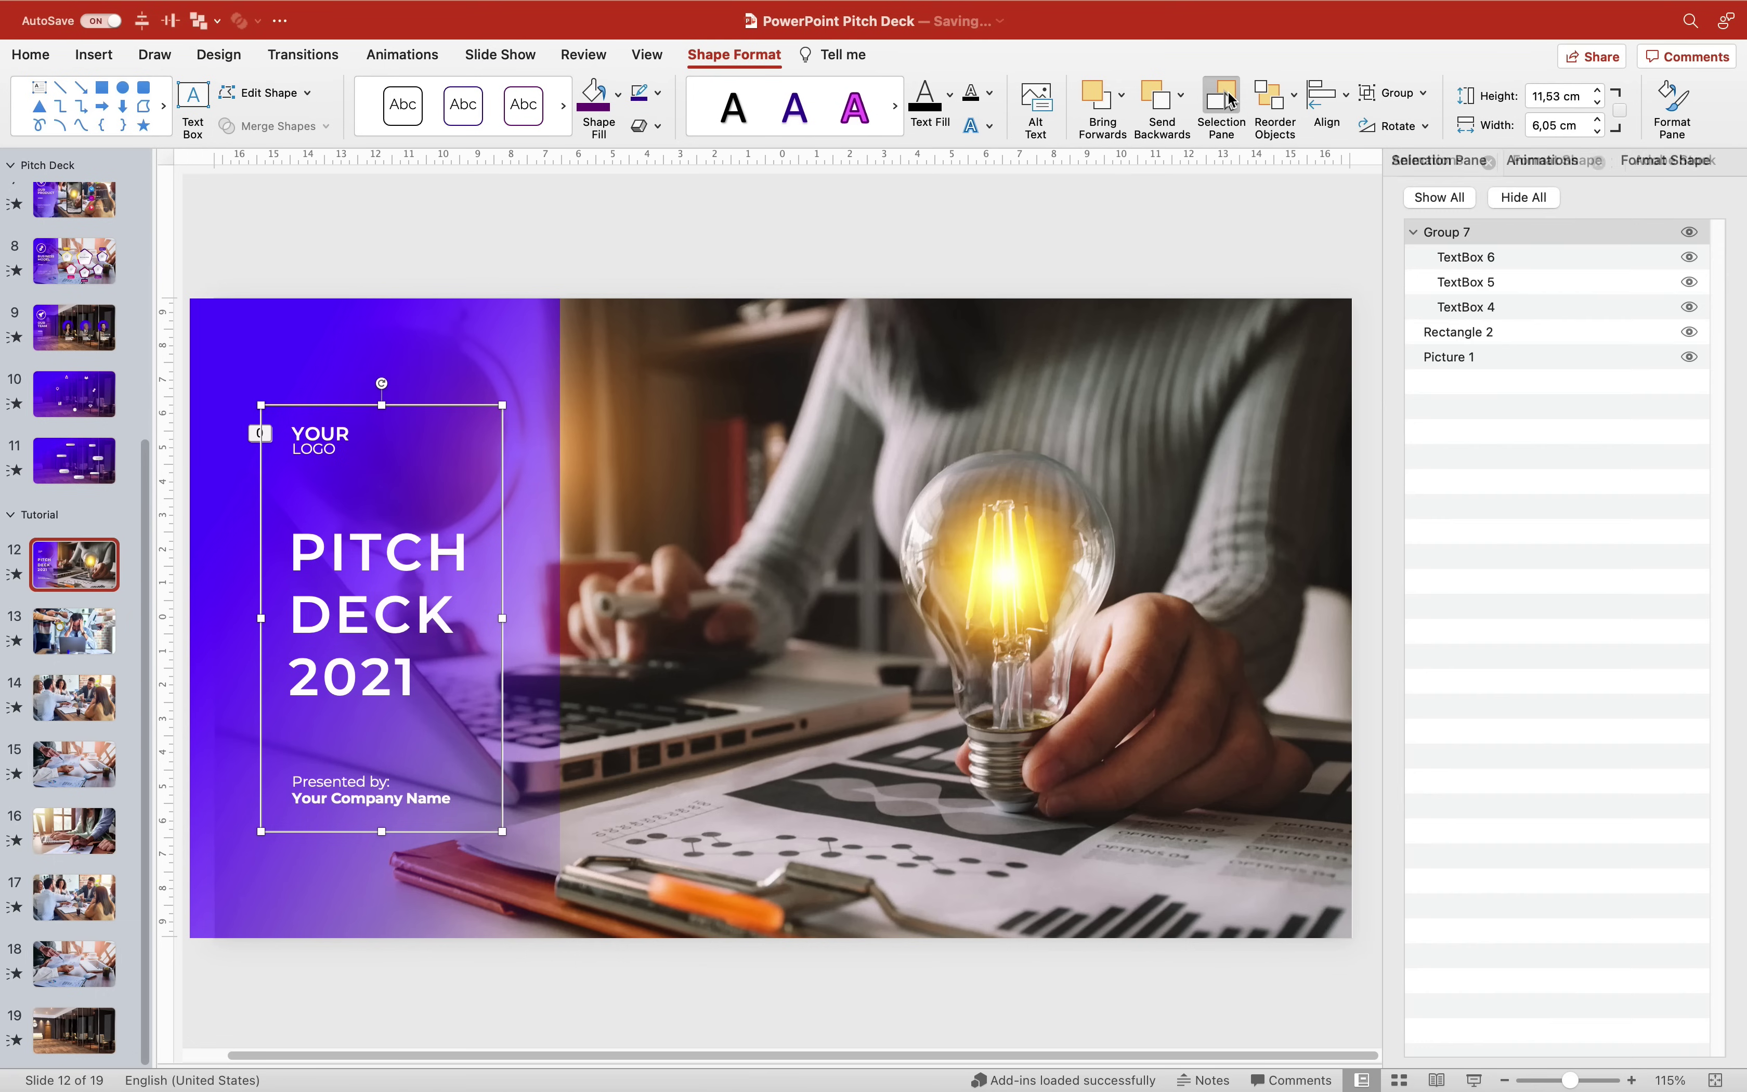
text(Text)
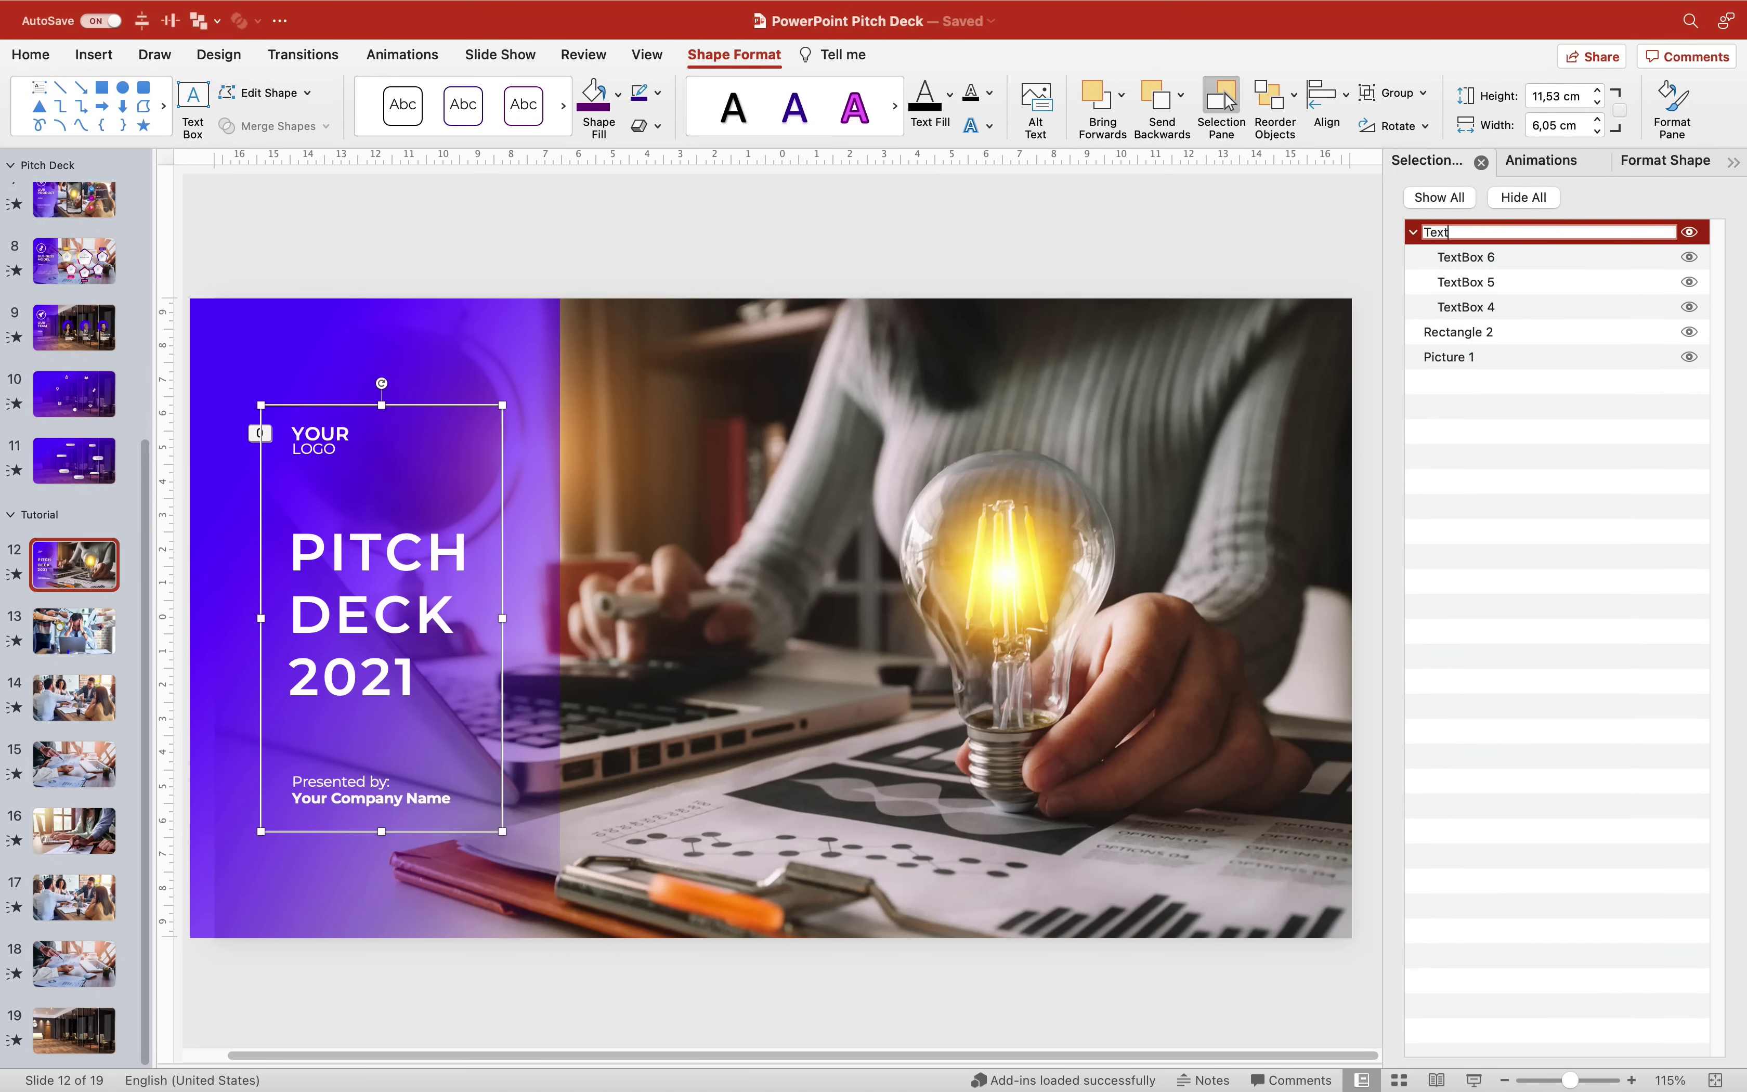
text(boxes)
key(Return)
click(1497, 332)
click(1497, 331)
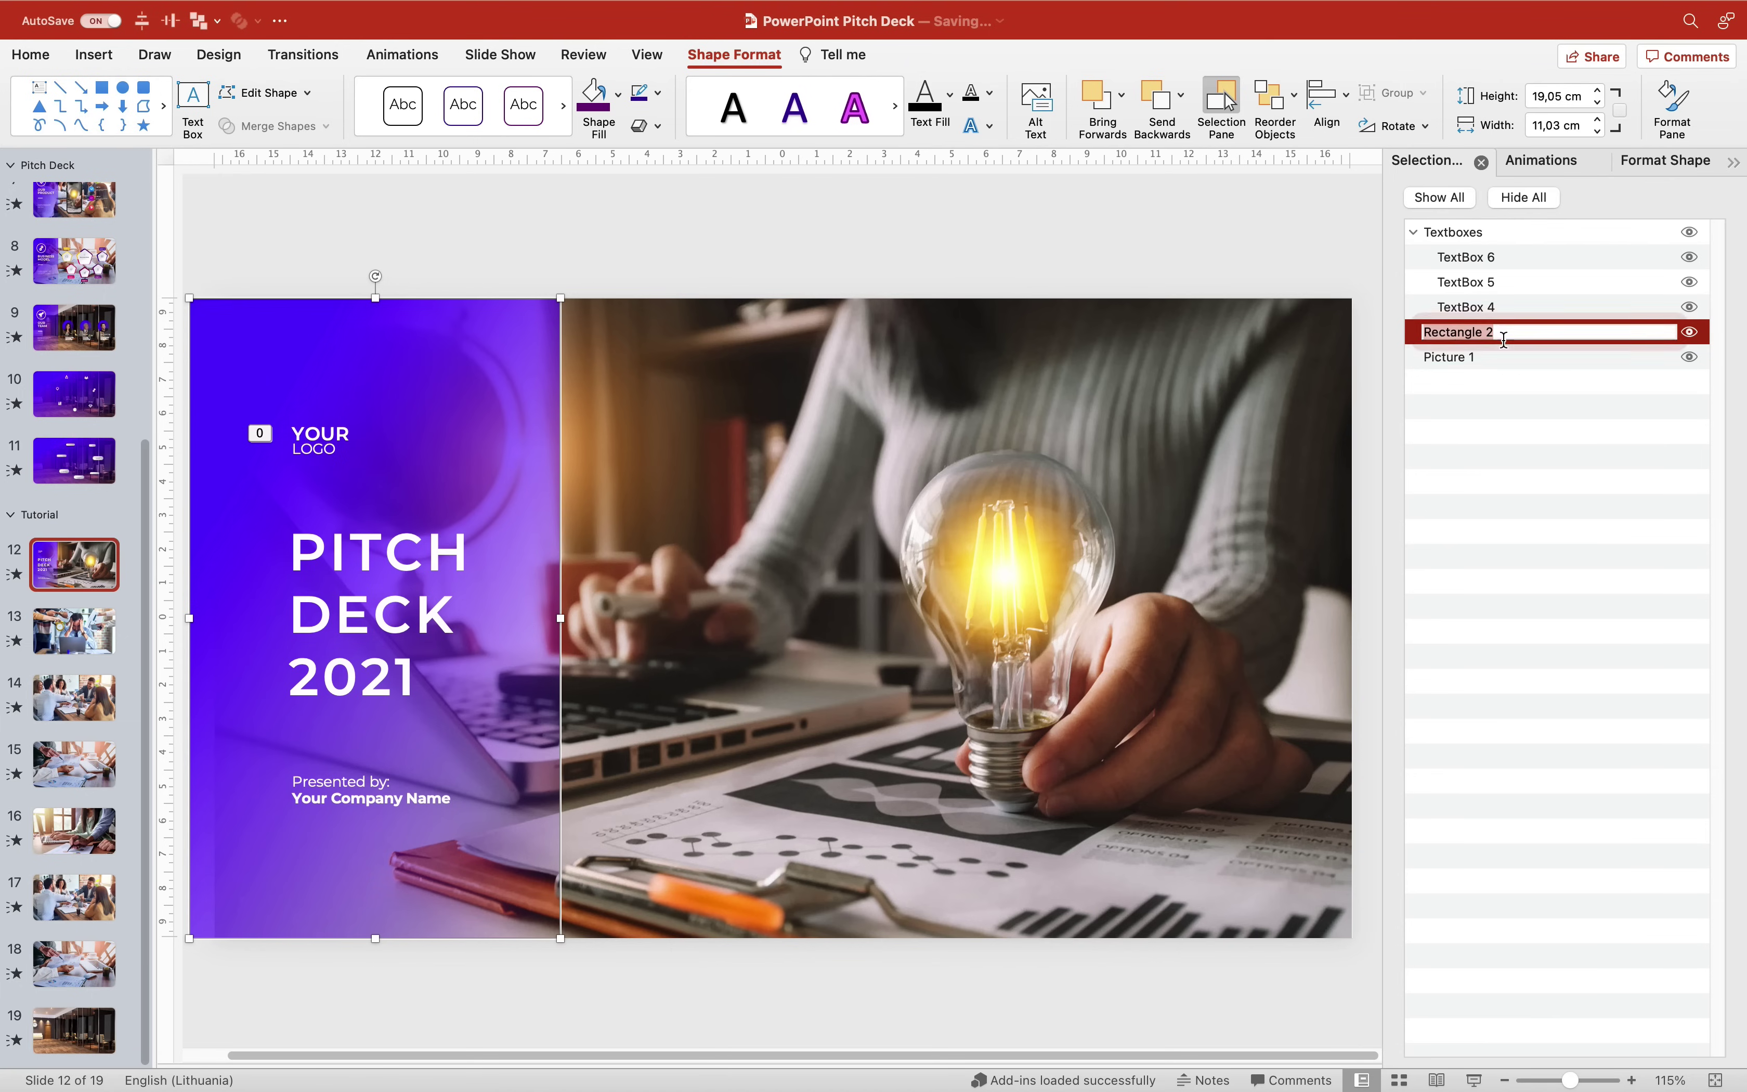
text(Gradient rectangle)
key(Return)
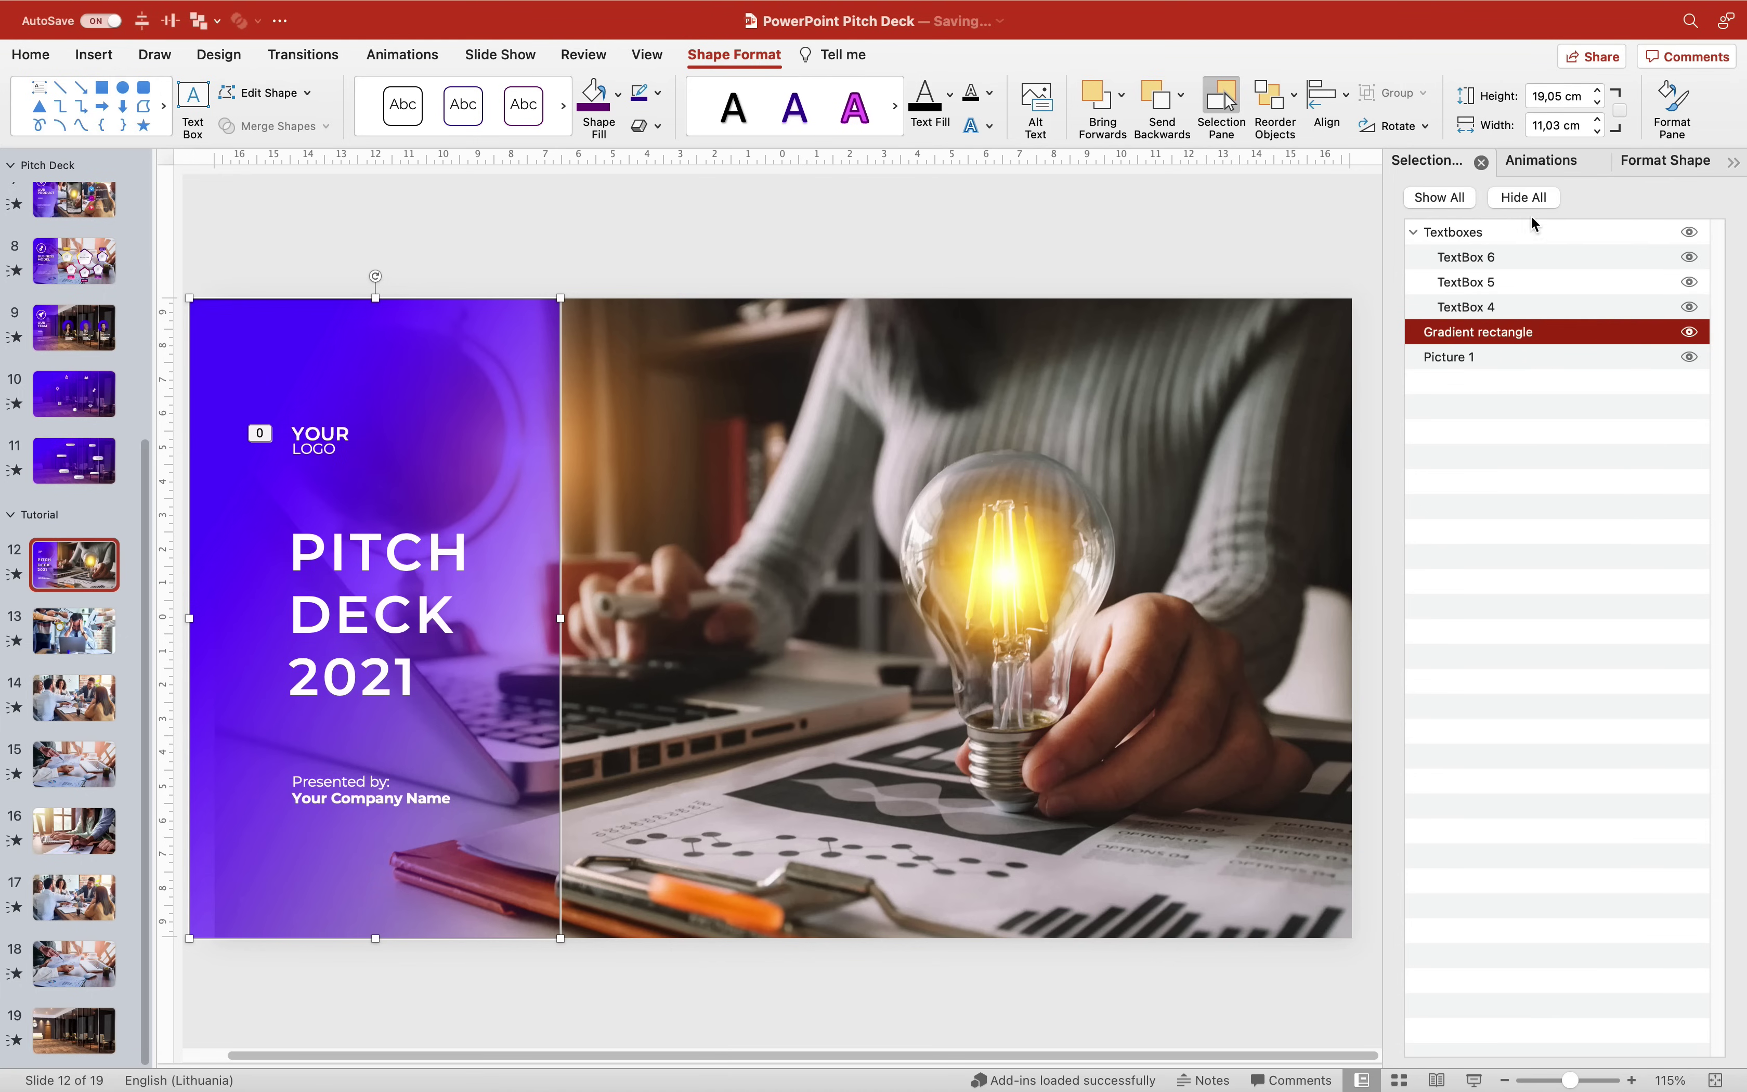
Delay the Textboxes animation by 0,2 seconds, preview it, and return to slide 1
click(1535, 162)
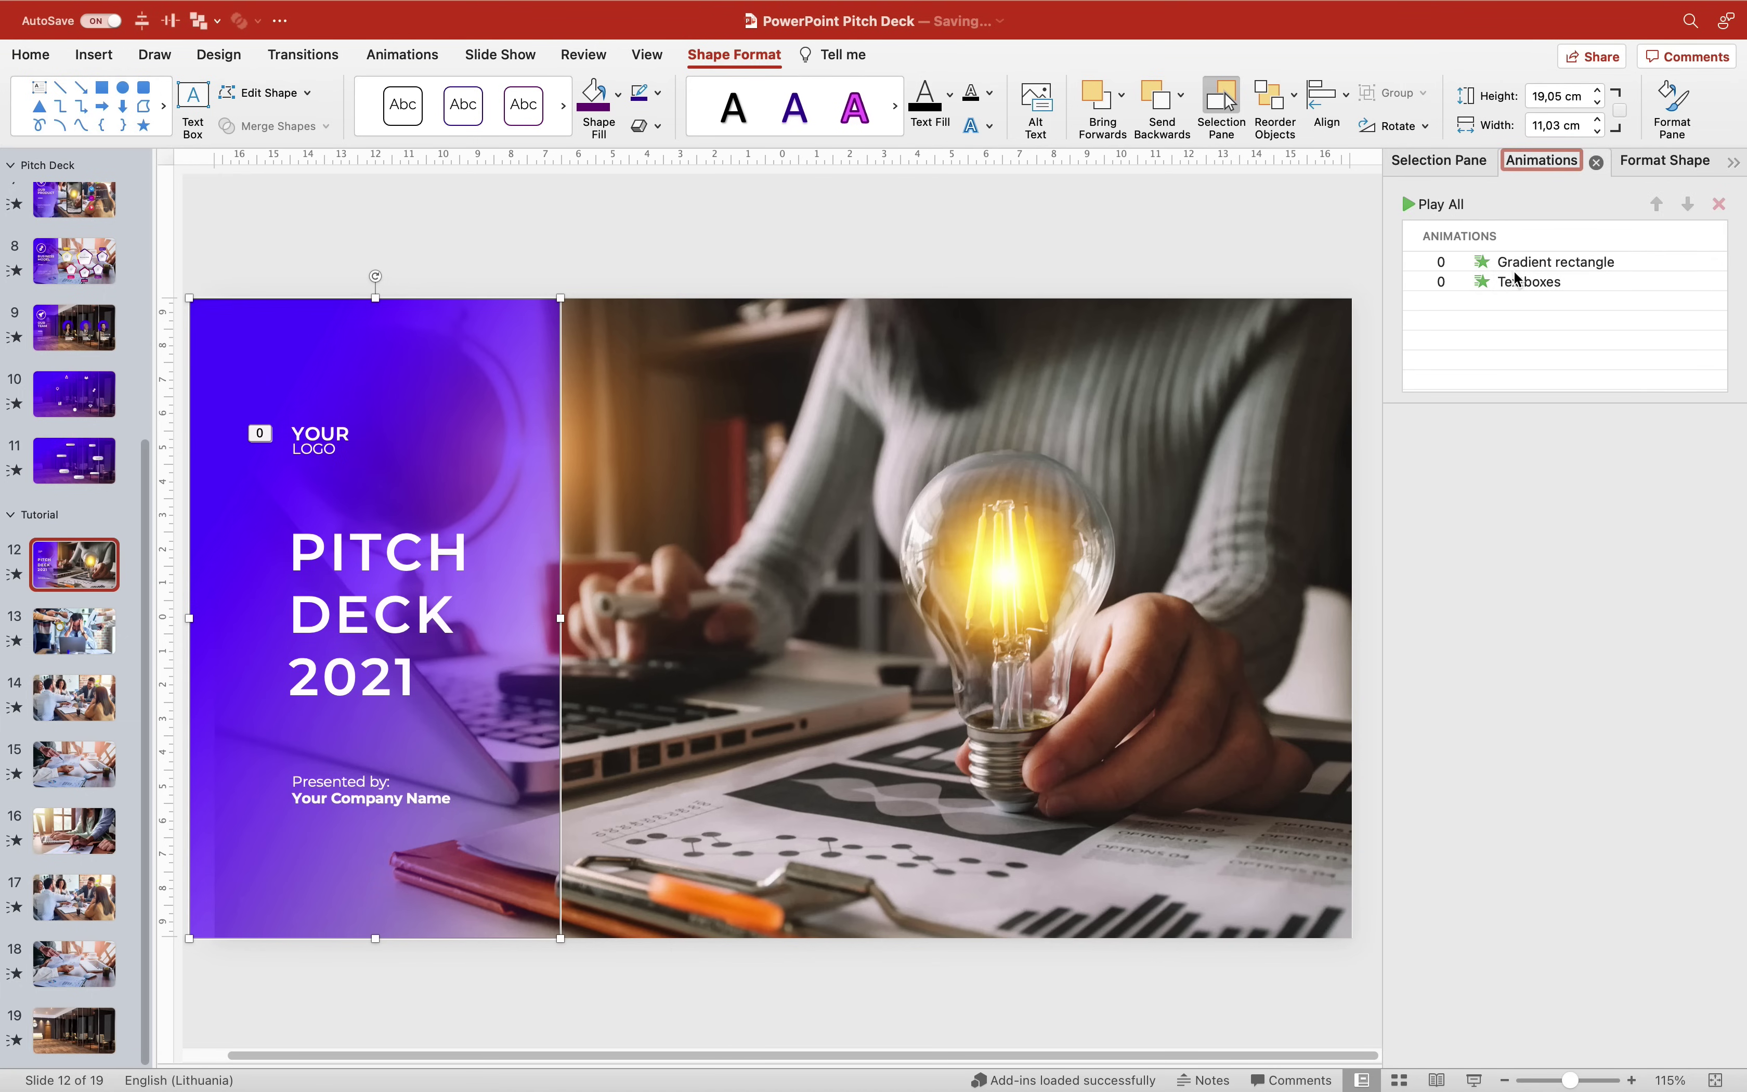
click(1550, 262)
click(1440, 199)
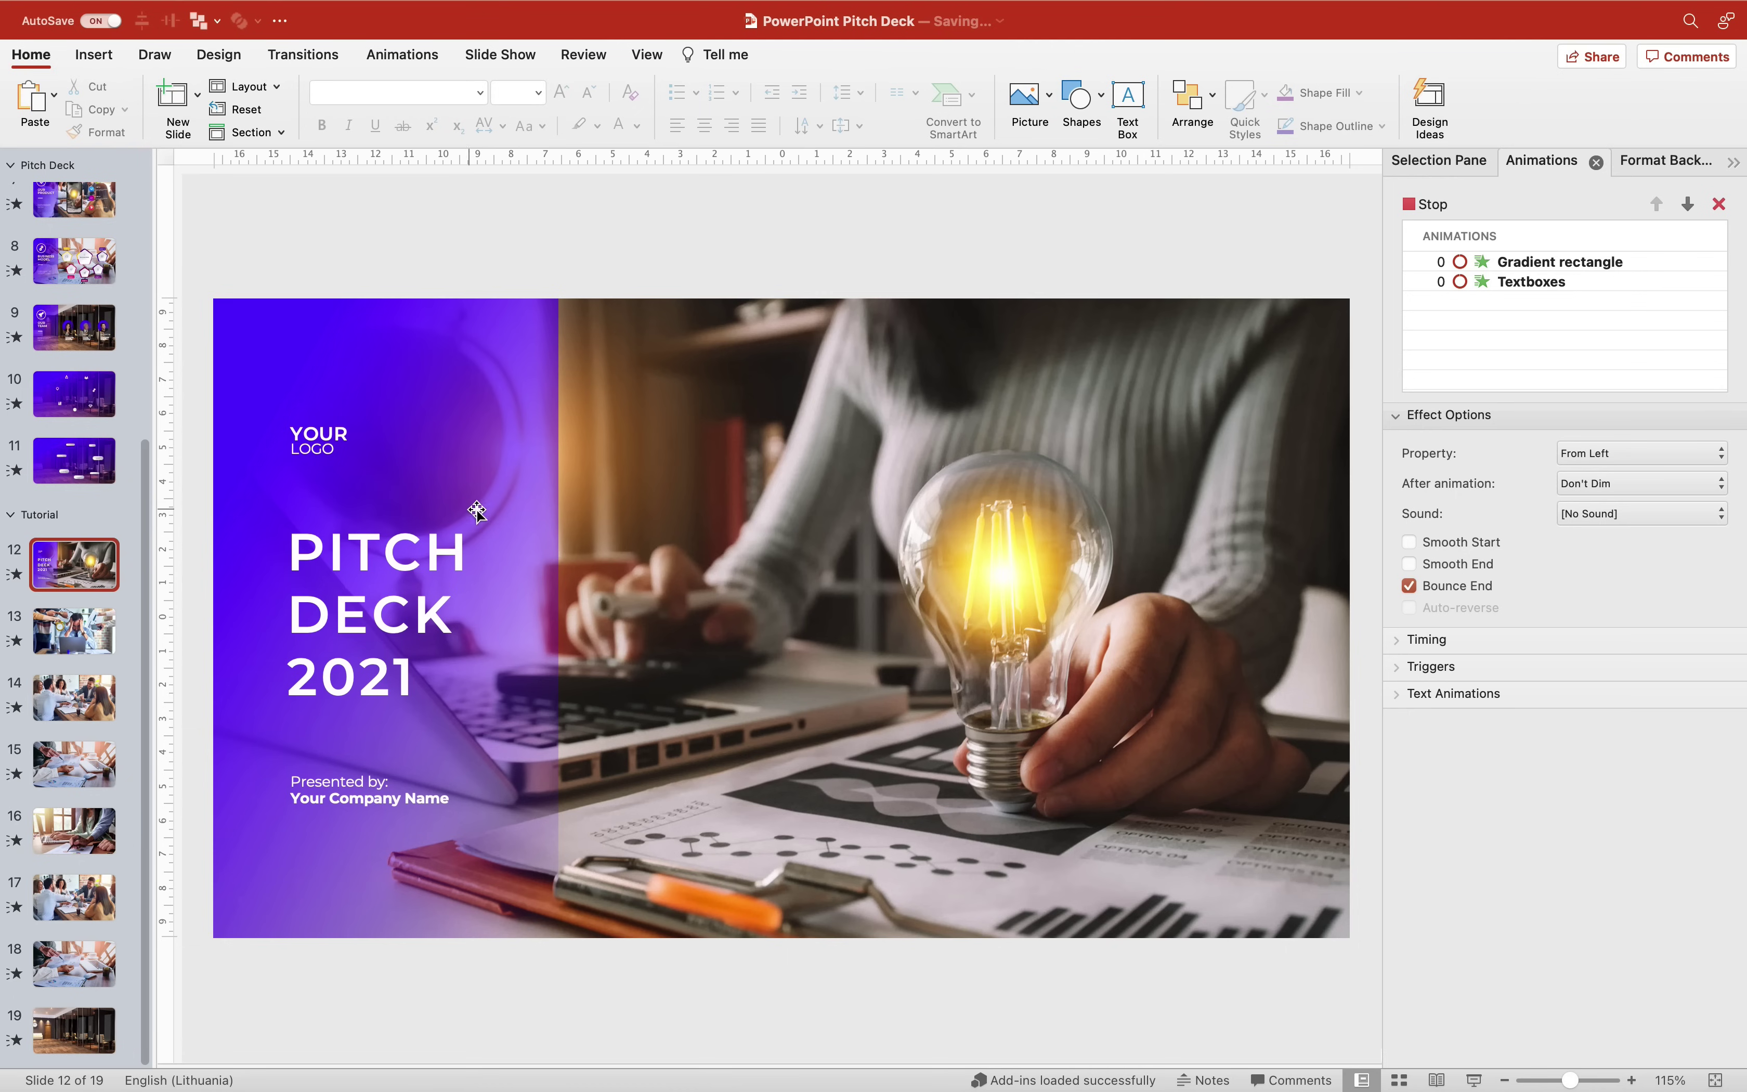
click(1542, 283)
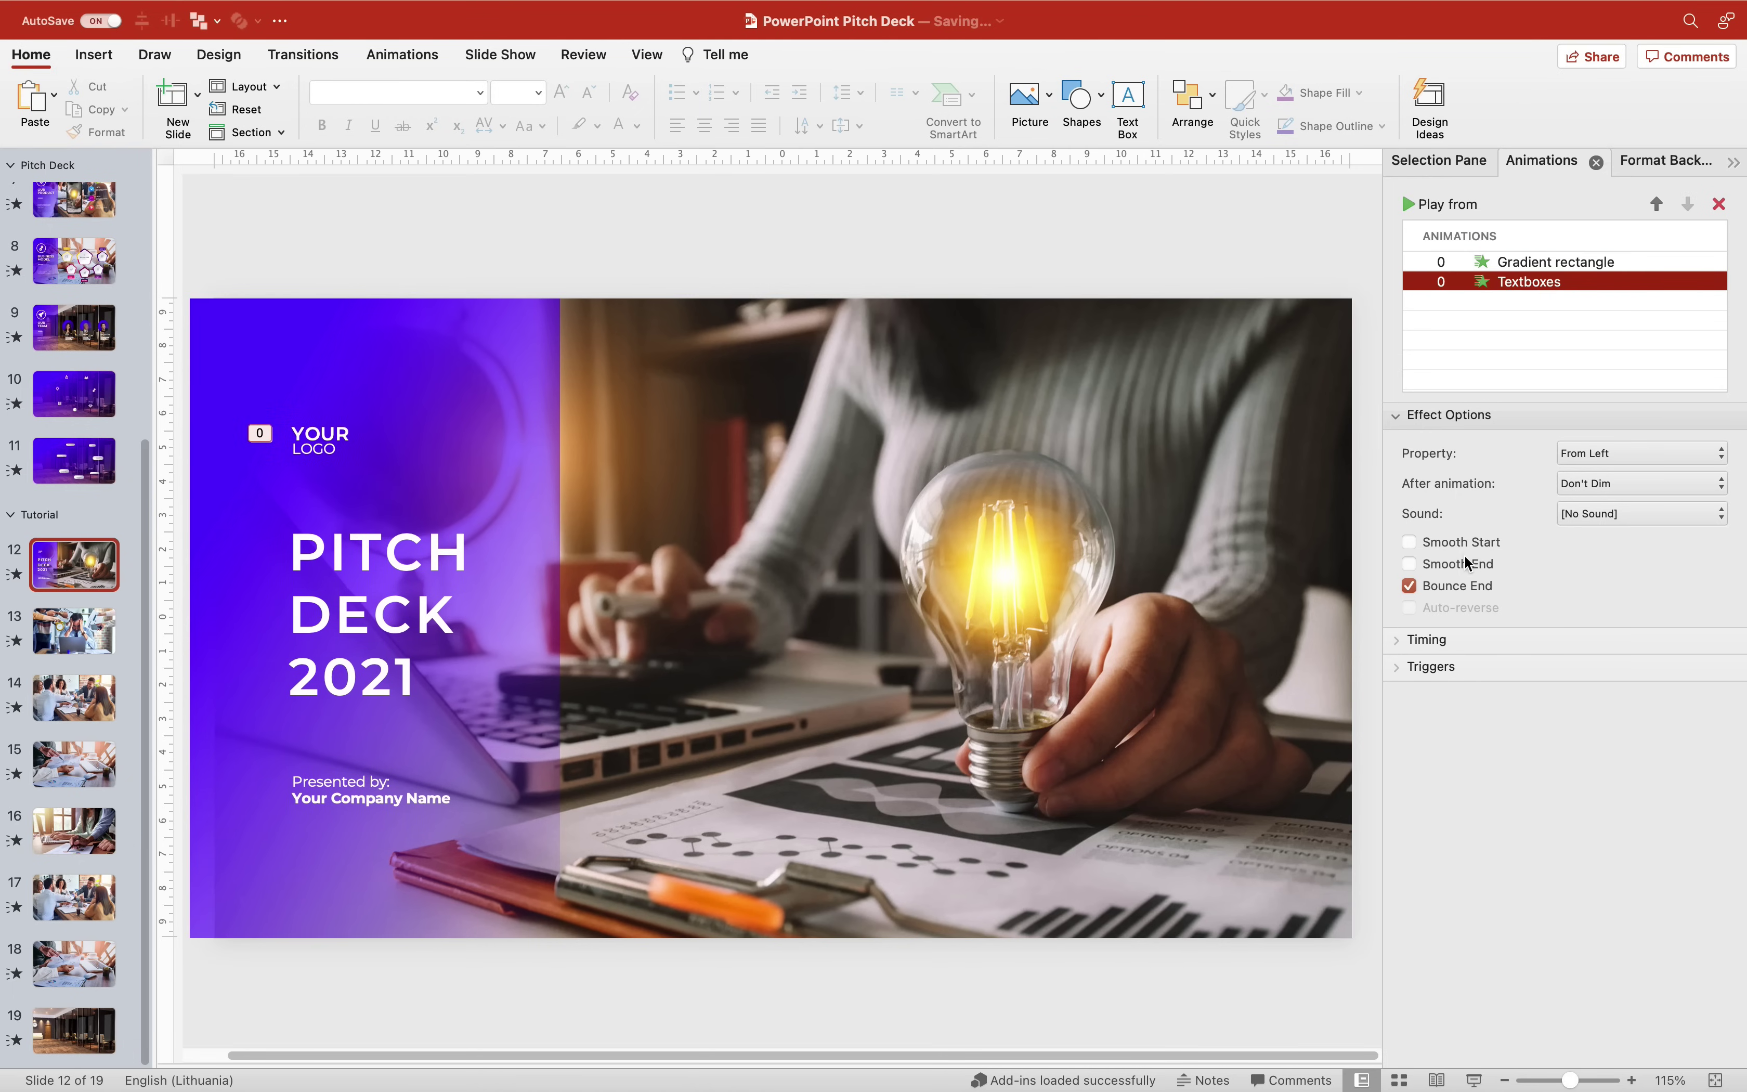
click(1399, 641)
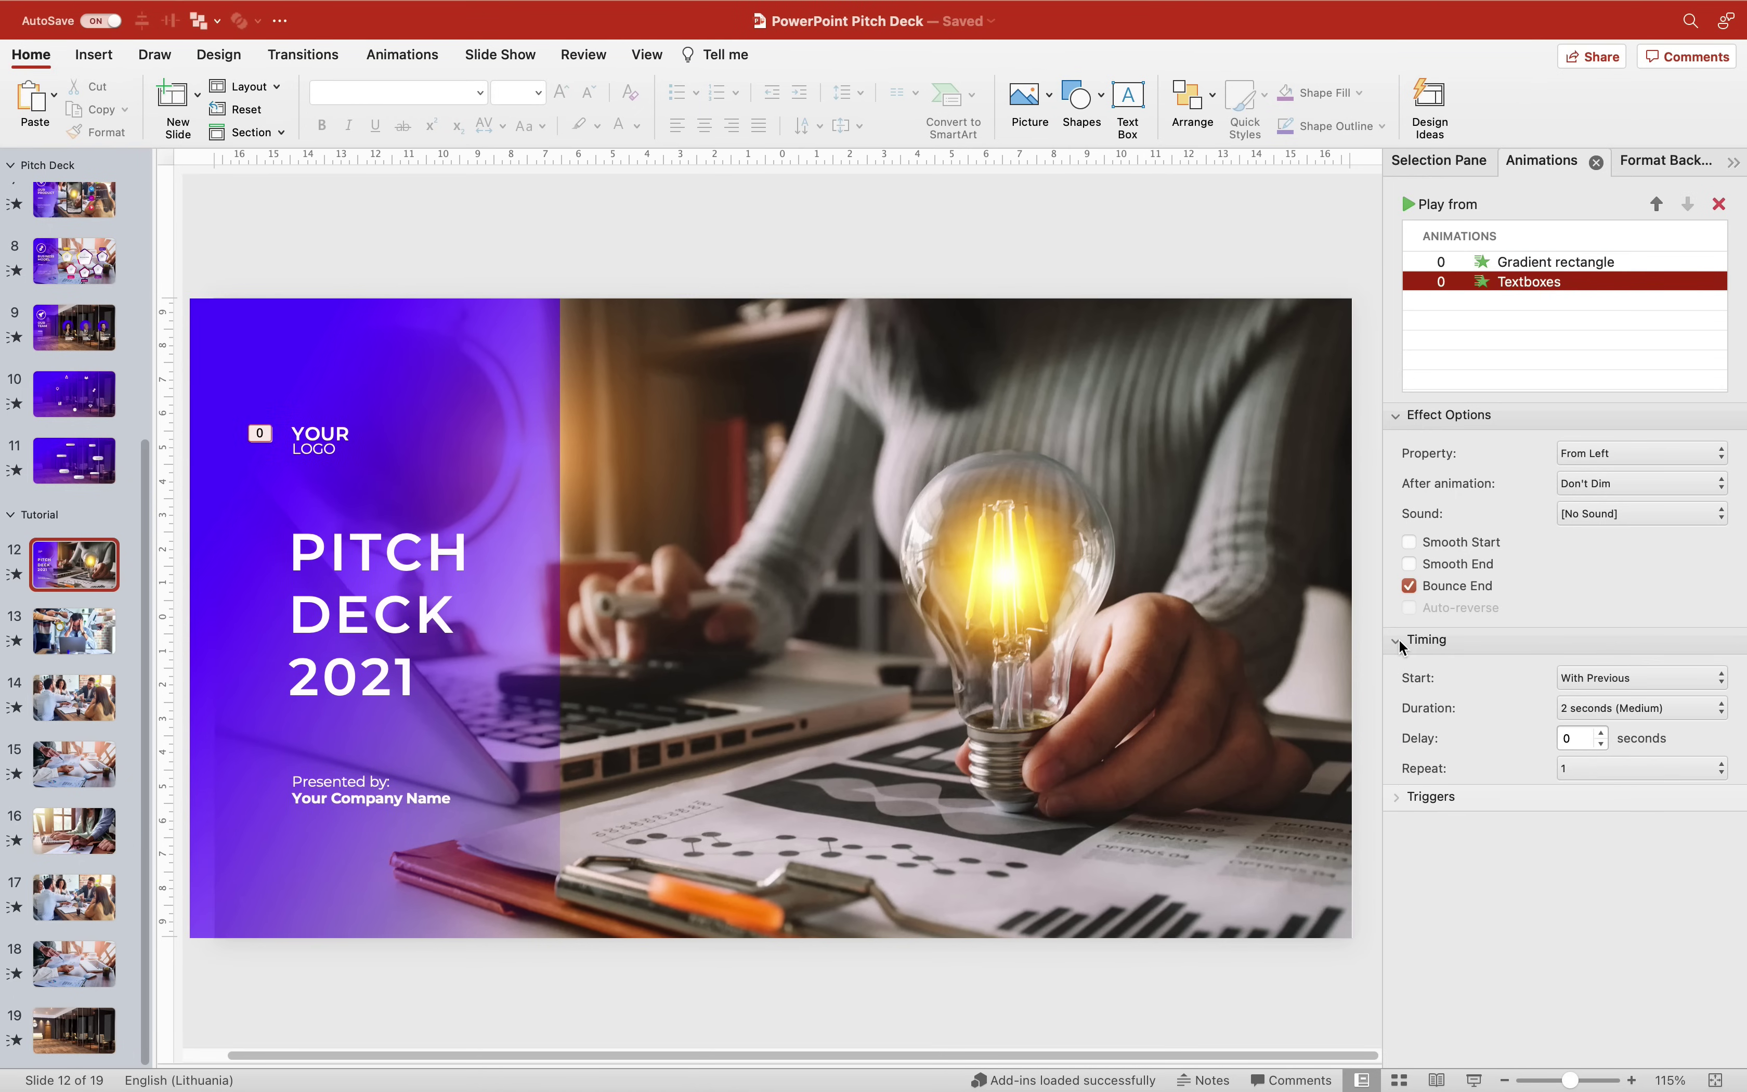
click(1582, 740)
text(,2)
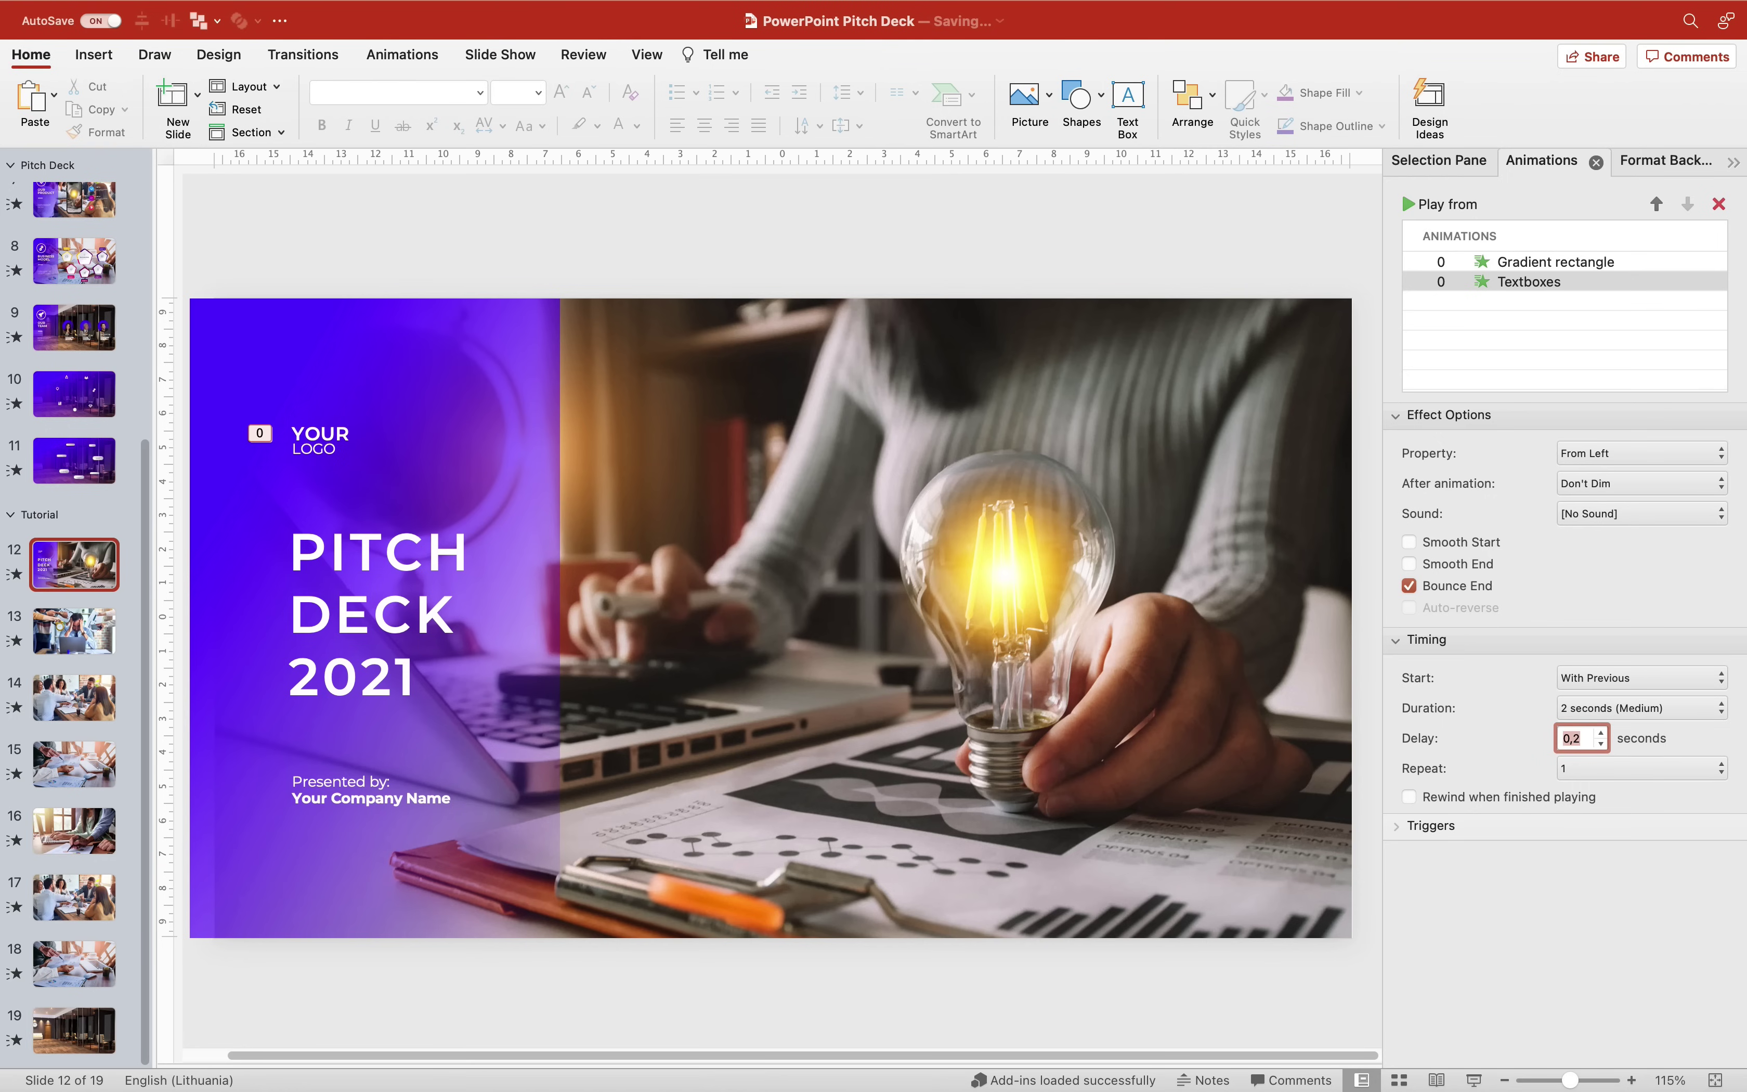
click(1527, 263)
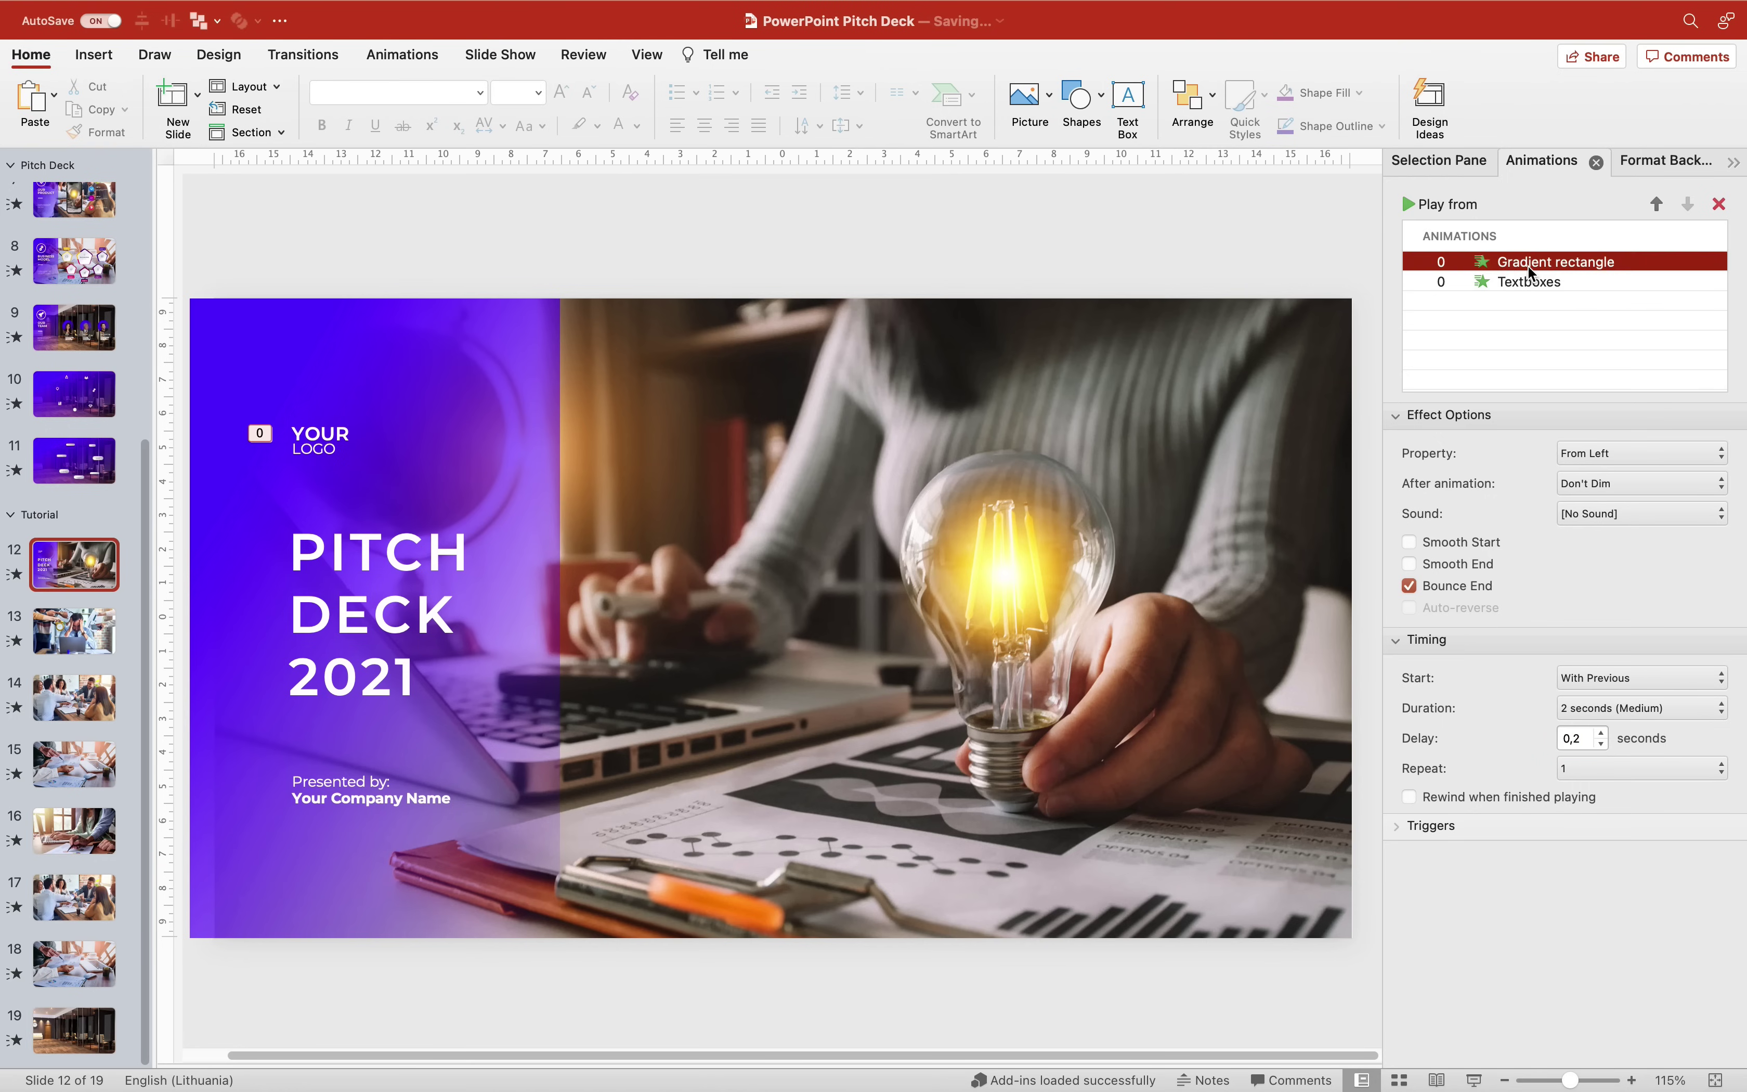
click(1429, 204)
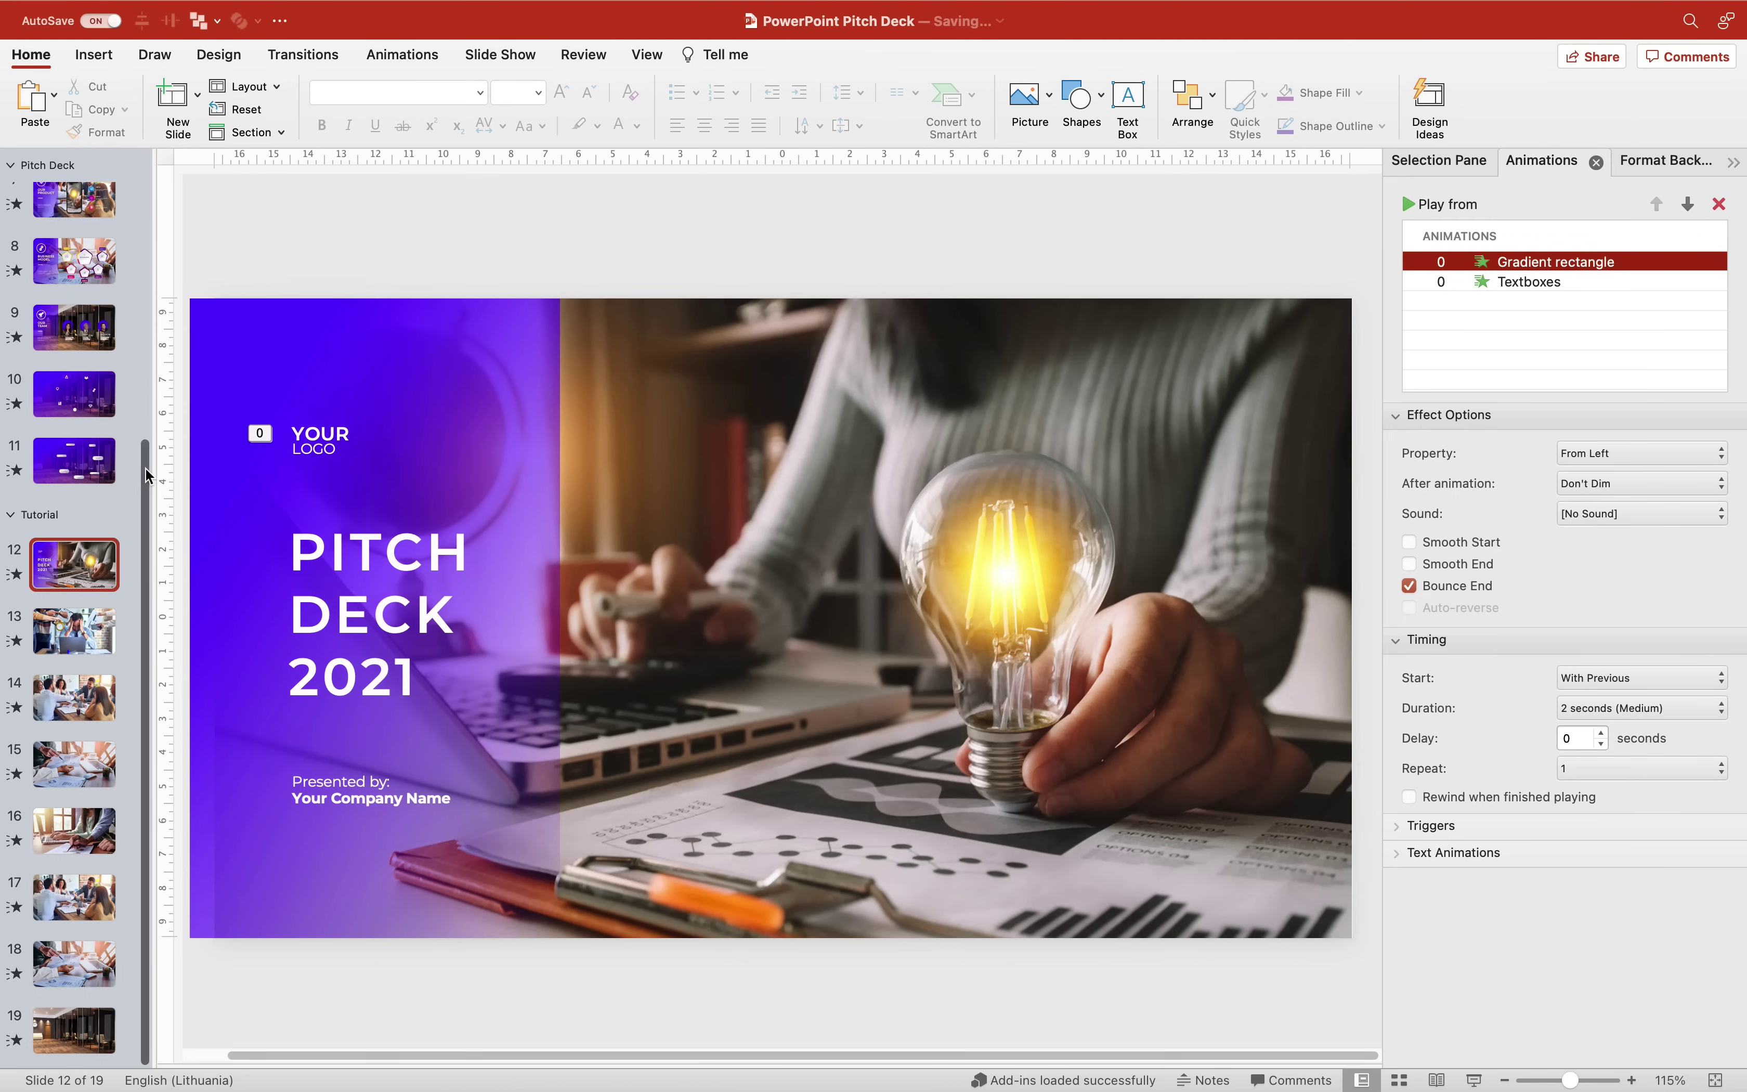
drag(144, 468, 171, 164)
click(90, 214)
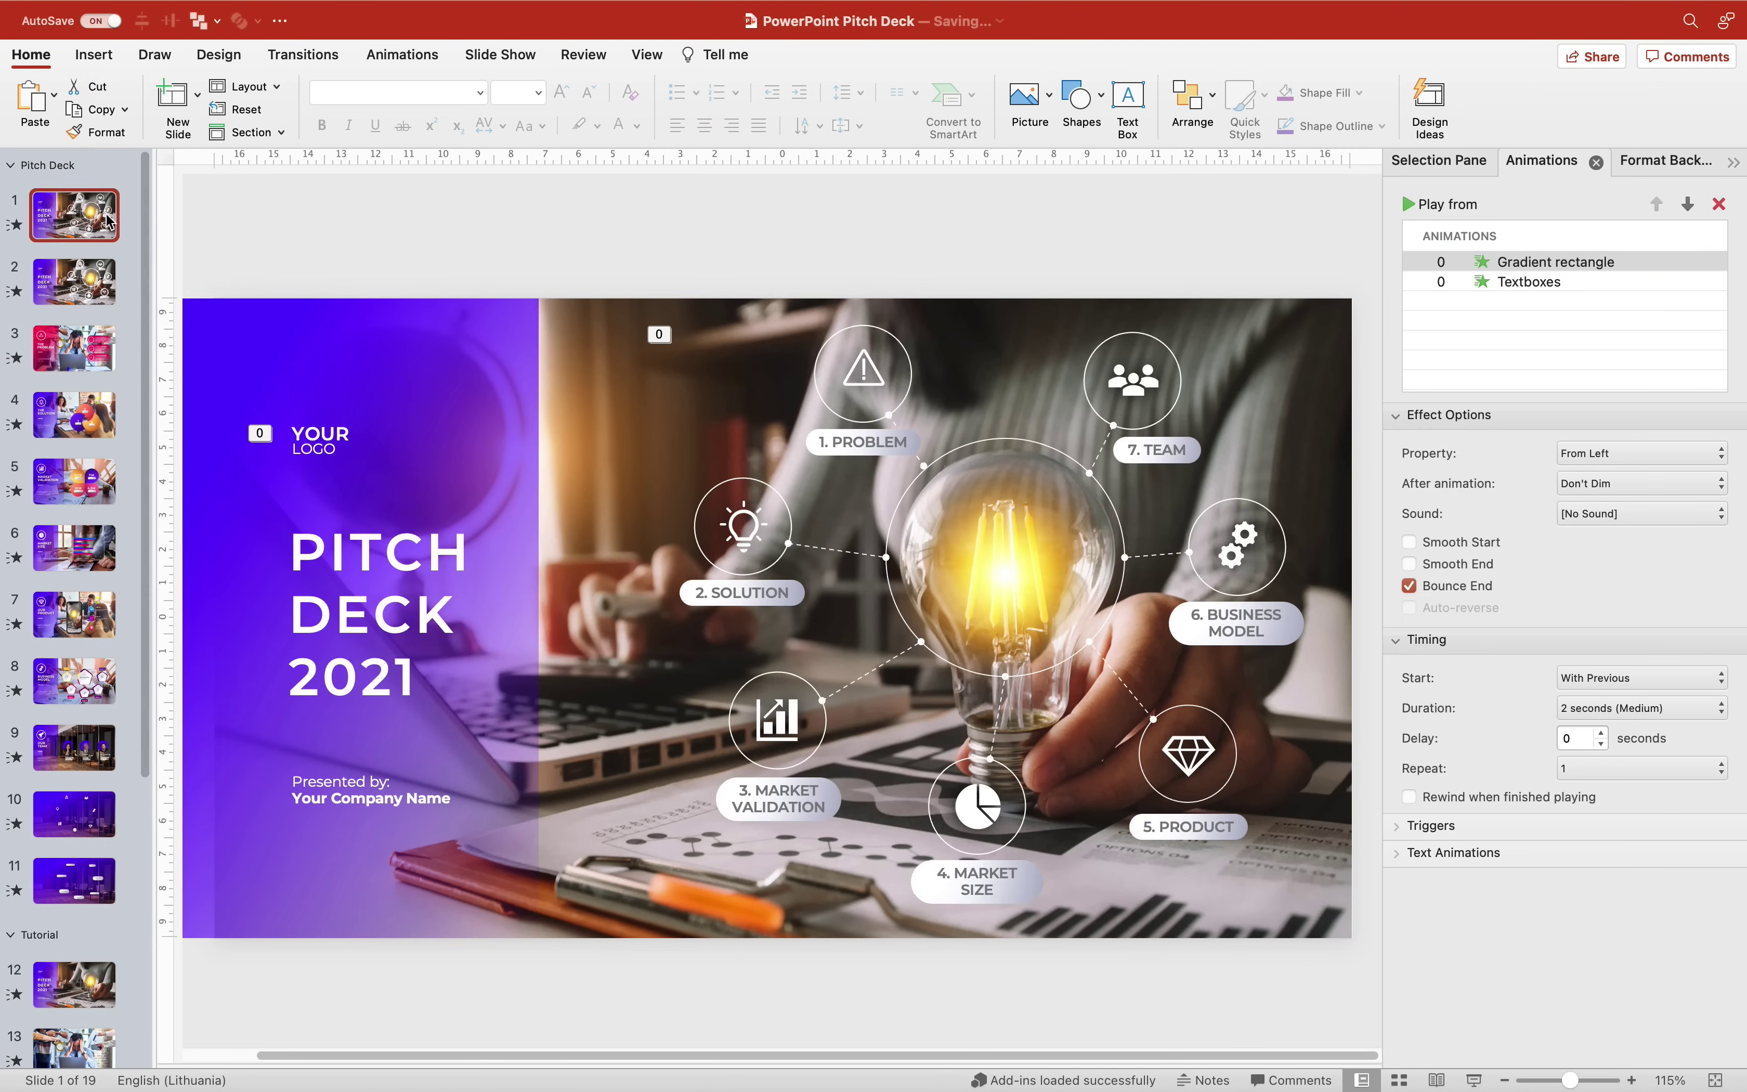